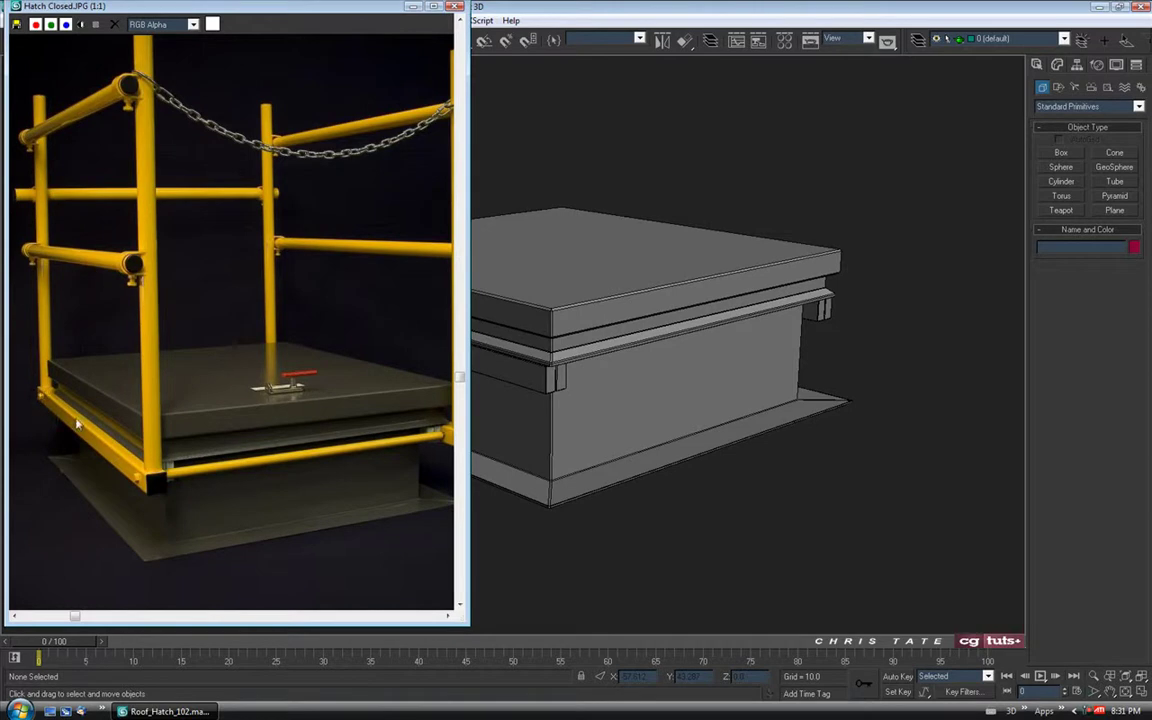
Examine the lower yellow rail and its black end cap in the closed-hatch reference photo
{"action": "scroll", "coordinate": [130, 460], "scroll_direction": "up", "scroll_amount": 3}
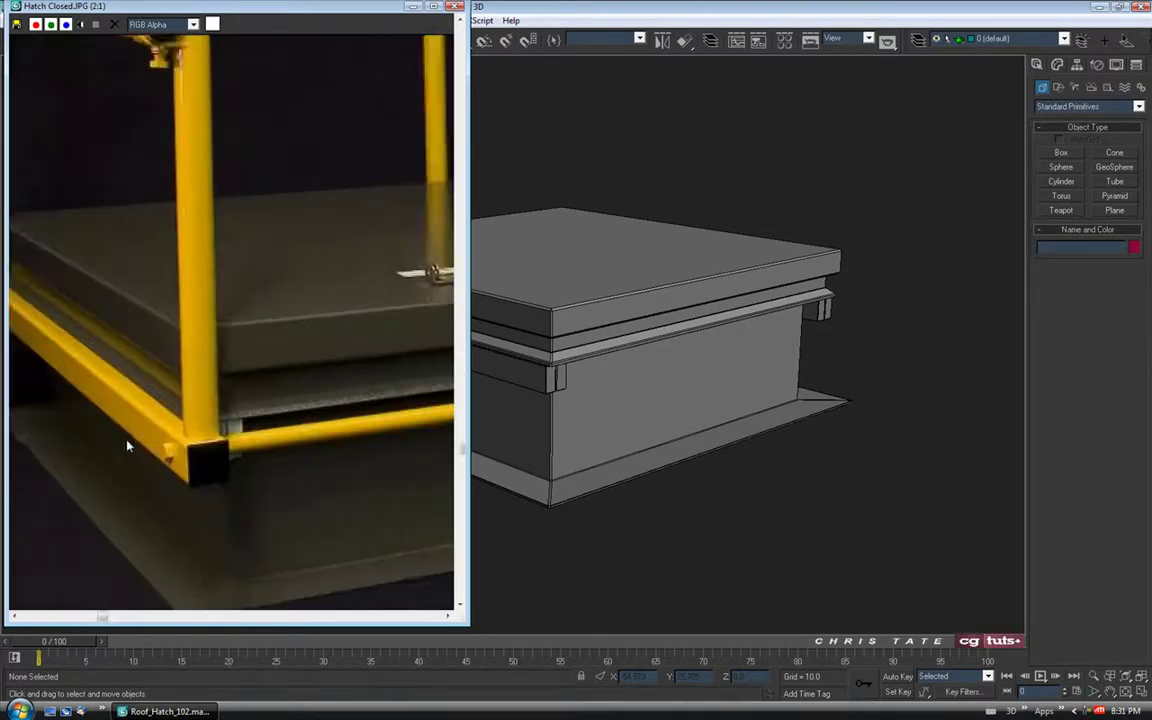
{"action": "middle_click_drag", "start_coordinate": [129, 442], "coordinate": [229, 457]}
{"action": "middle_click_drag", "start_coordinate": [299, 480], "coordinate": [266, 481]}
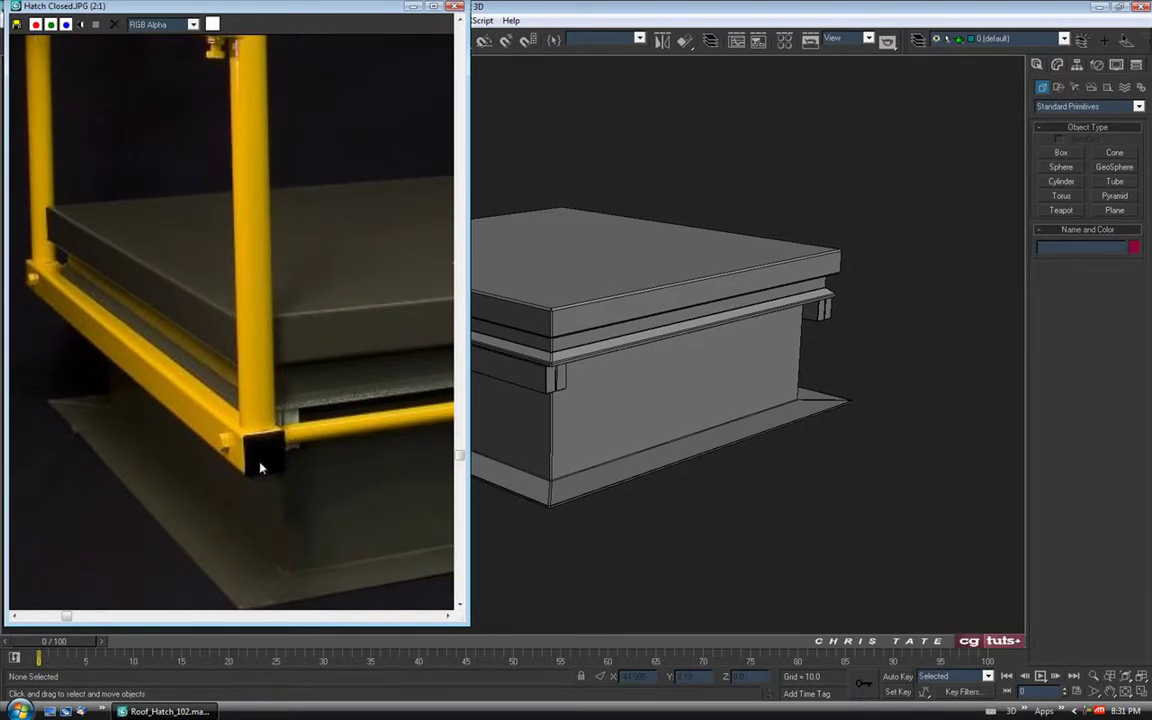
{"action": "middle_click_drag", "start_coordinate": [268, 479], "coordinate": [294, 469]}
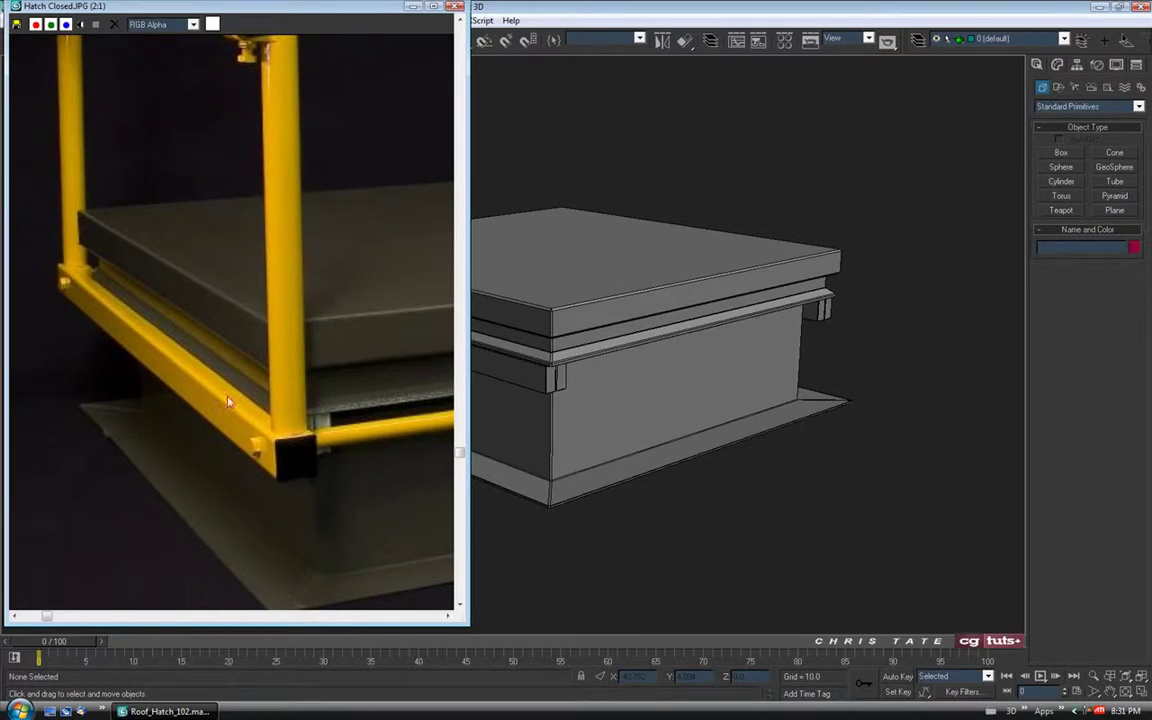
{"action": "middle_click_drag", "start_coordinate": [302, 496], "coordinate": [292, 471]}
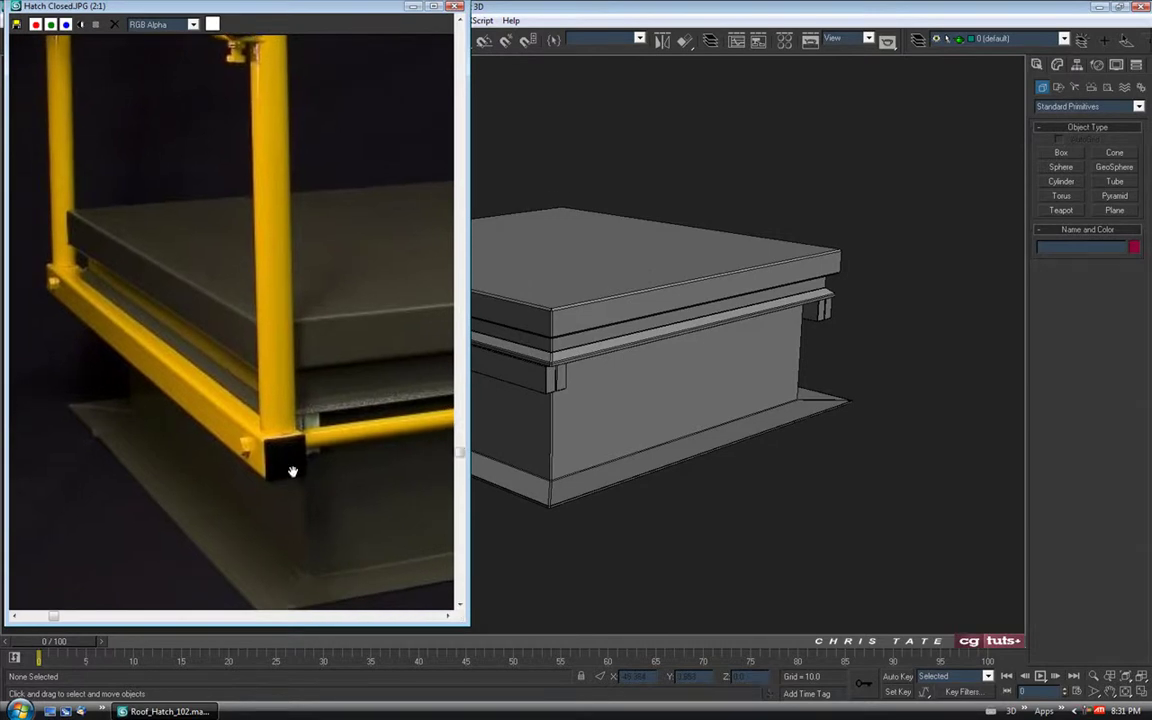
{"action": "left_click", "coordinate": [413, 6]}
Create a box about 3.26 long, 3.41 wide and 5.21 high beside the hatch's left bracket in the Front view
{"action": "left_click", "coordinate": [1143, 696]}
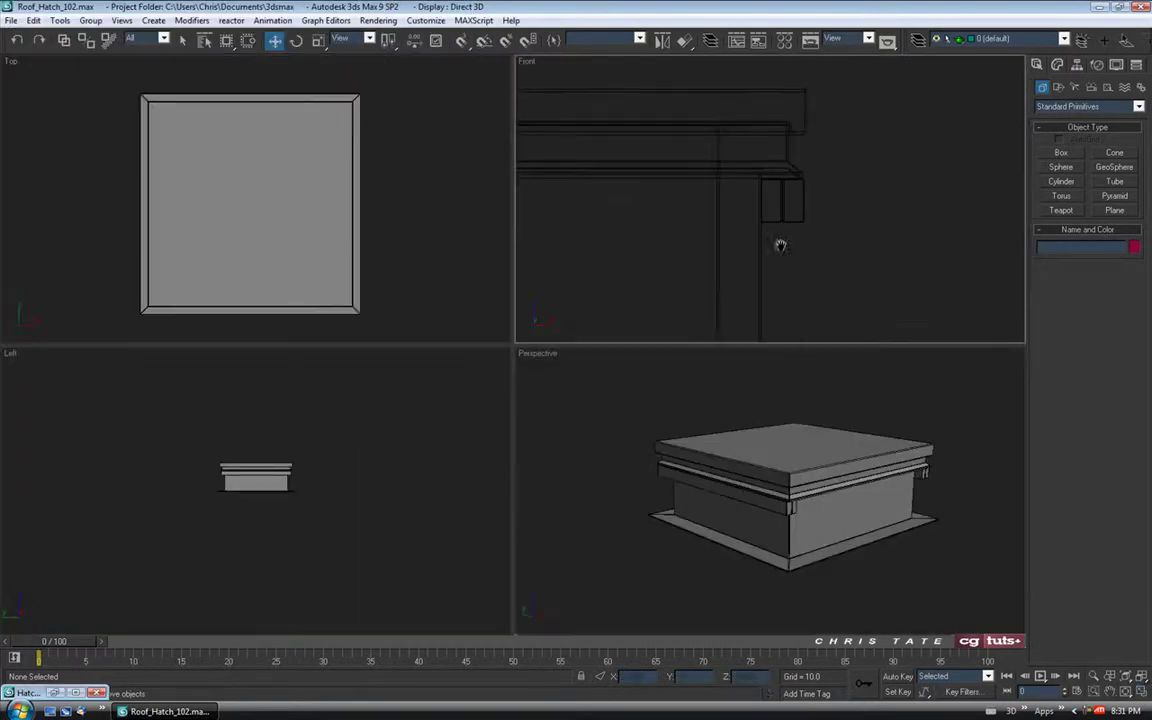
{"action": "left_click", "coordinate": [1142, 693]}
{"action": "middle_click_drag", "start_coordinate": [510, 277], "coordinate": [602, 262]}
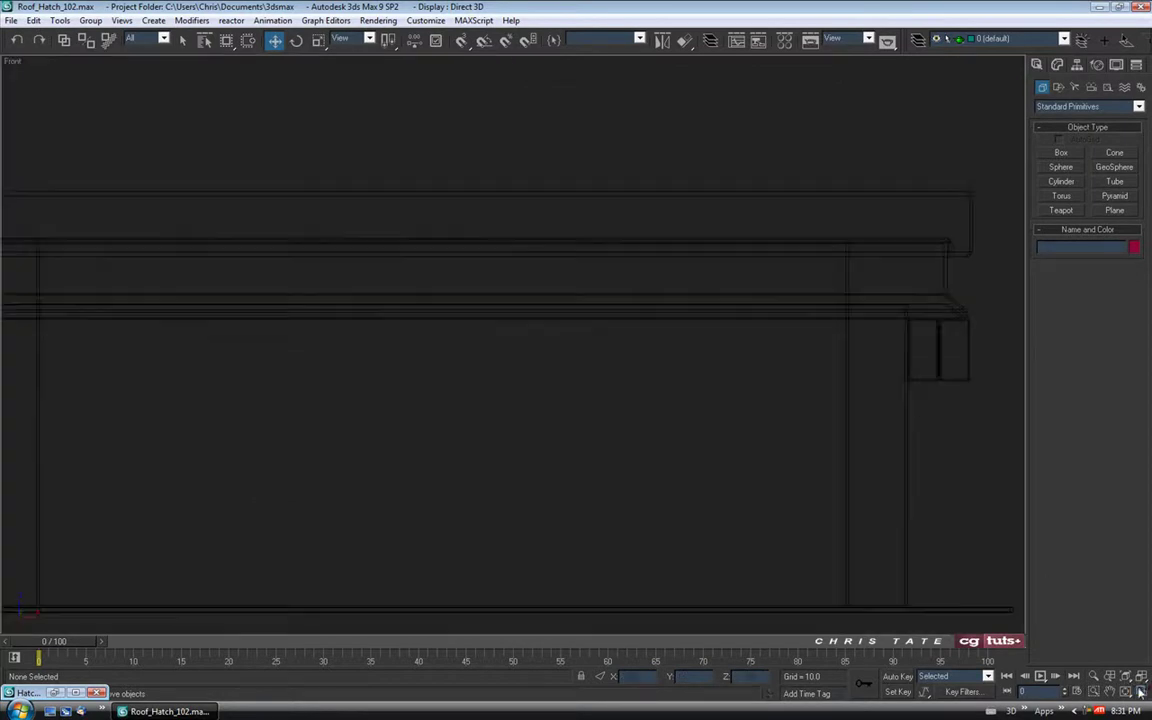
{"action": "scroll", "coordinate": [600, 262], "scroll_direction": "down", "scroll_amount": 2}
{"action": "middle_click_drag", "start_coordinate": [280, 265], "coordinate": [511, 256]}
{"action": "scroll", "coordinate": [345, 291], "scroll_direction": "up", "scroll_amount": 4}
{"action": "middle_click_drag", "start_coordinate": [338, 287], "coordinate": [509, 350]}
{"action": "left_click", "coordinate": [1059, 154]}
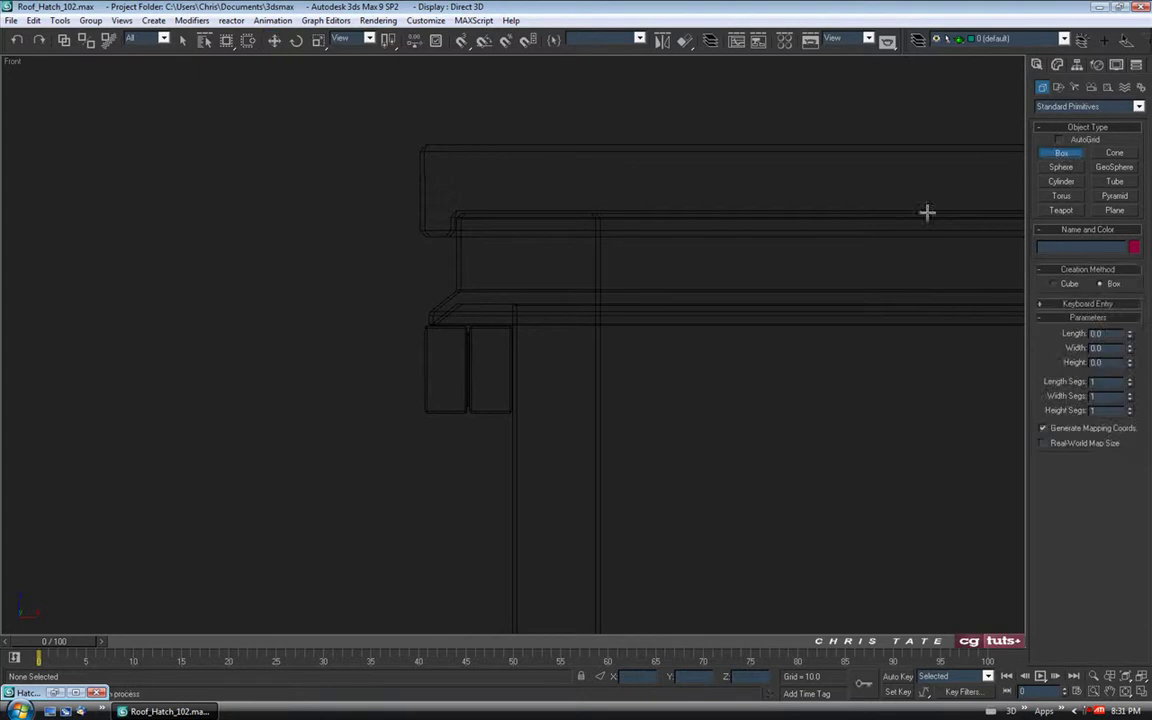
{"action": "left_click_drag", "start_coordinate": [323, 330], "coordinate": [411, 414]}
{"action": "left_click", "coordinate": [409, 278]}
{"action": "middle_click_drag", "start_coordinate": [409, 298], "coordinate": [397, 325]}
Move the new box up against the outer face of the left bracket, roughly centred on its height
{"action": "left_click", "coordinate": [275, 41]}
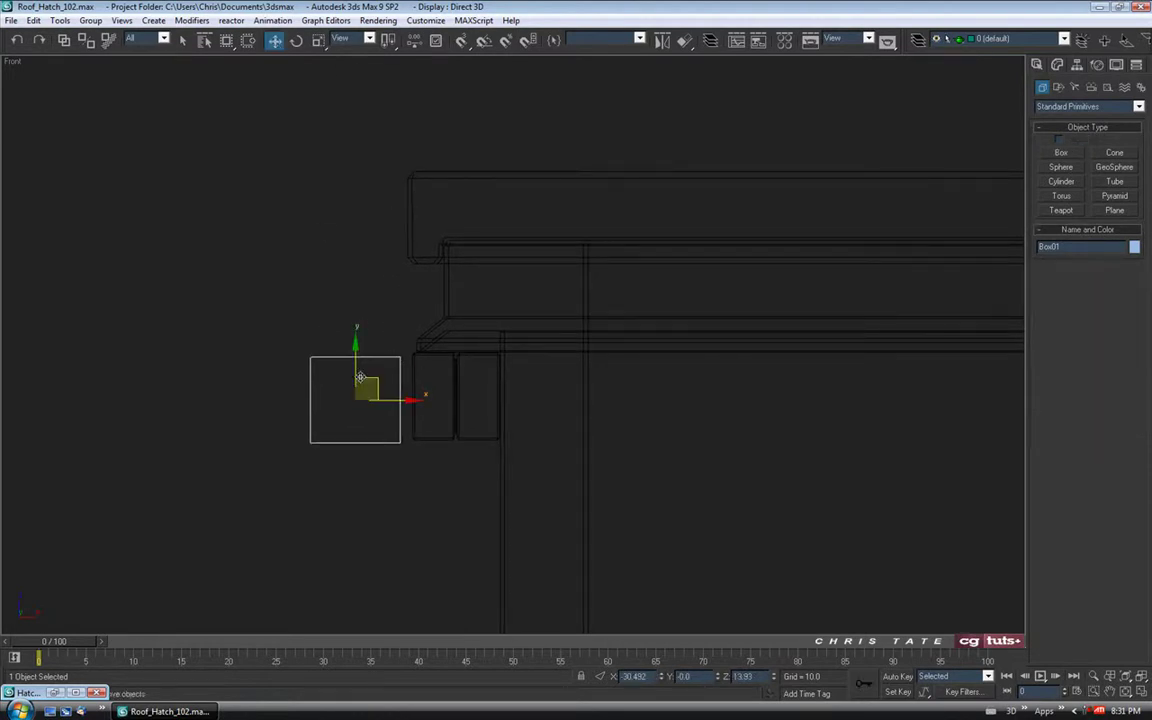
{"action": "left_click_drag", "start_coordinate": [370, 381], "coordinate": [381, 378]}
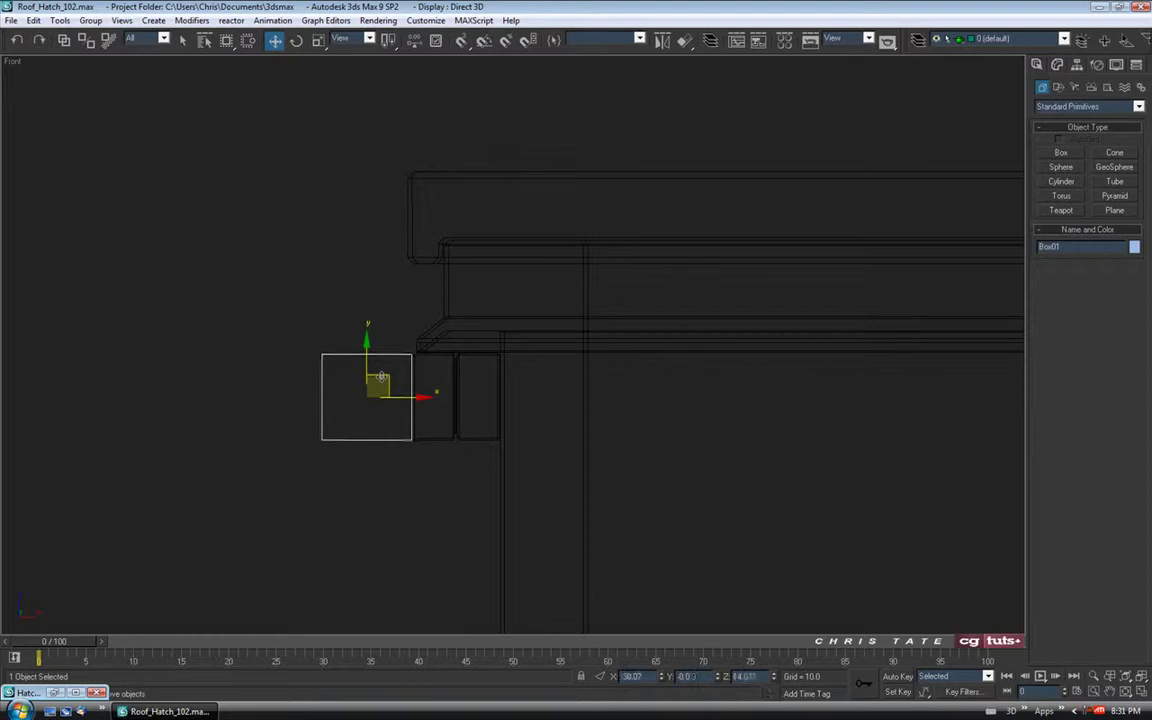
{"action": "left_click", "coordinate": [1142, 694]}
{"action": "left_click", "coordinate": [1139, 693]}
{"action": "middle_click_drag", "start_coordinate": [477, 368], "coordinate": [528, 418], "text": "alt"}
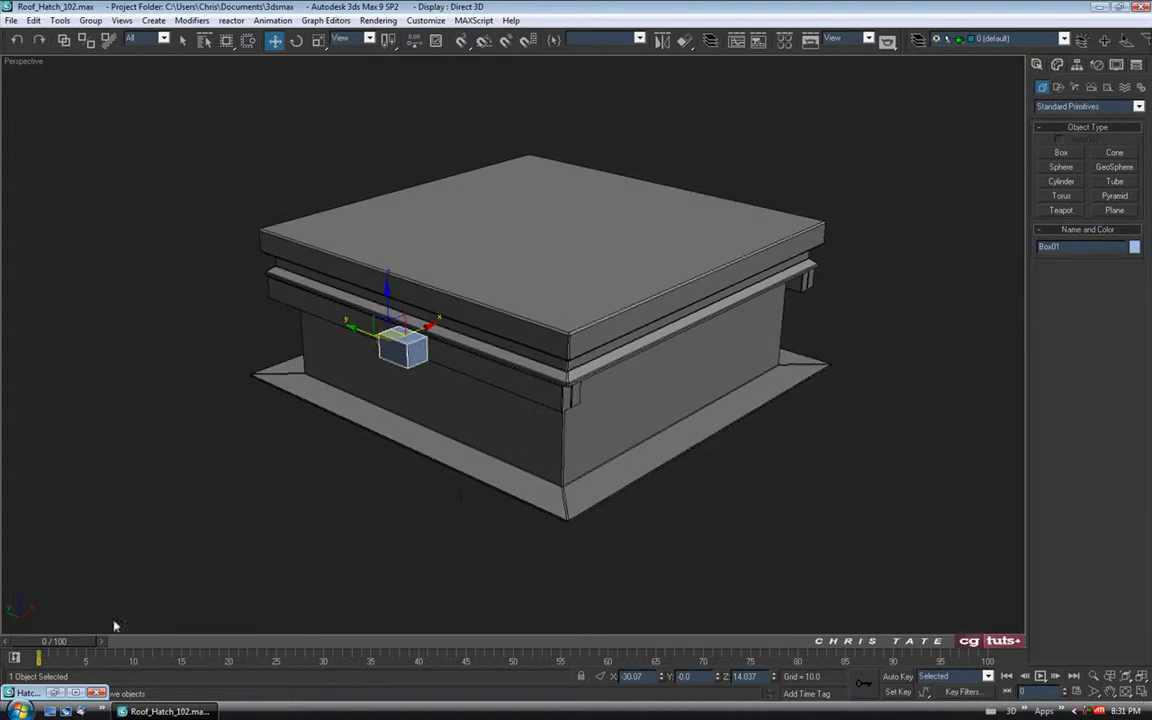
Check the rail in the reference photo and set the box's height to 60
{"action": "left_click", "coordinate": [57, 692]}
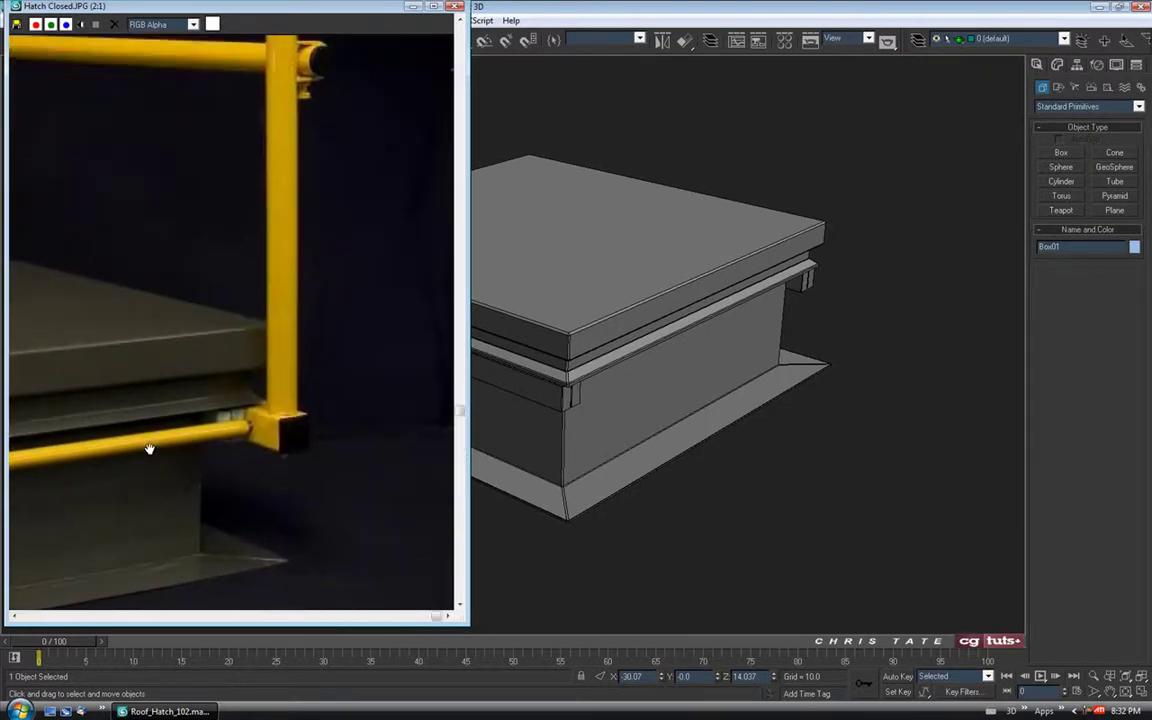
{"action": "left_click", "coordinate": [413, 6]}
{"action": "middle_click_drag", "start_coordinate": [643, 437], "coordinate": [565, 402], "text": "alt"}
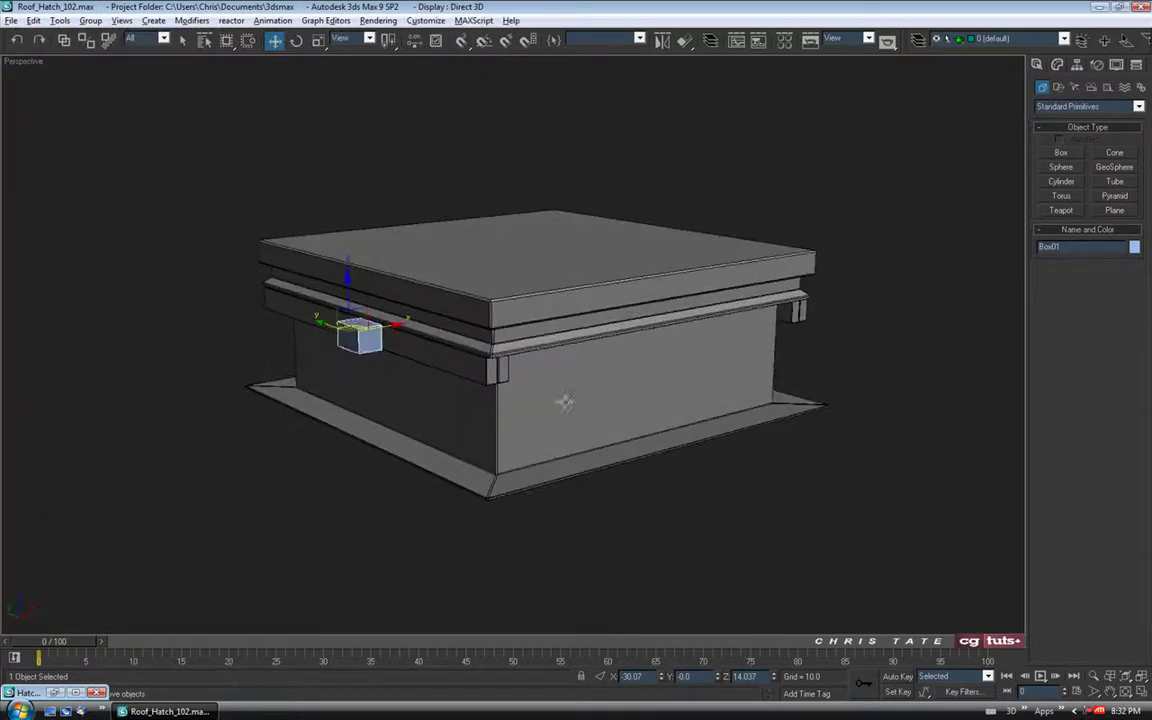
{"action": "left_click", "coordinate": [1057, 64]}
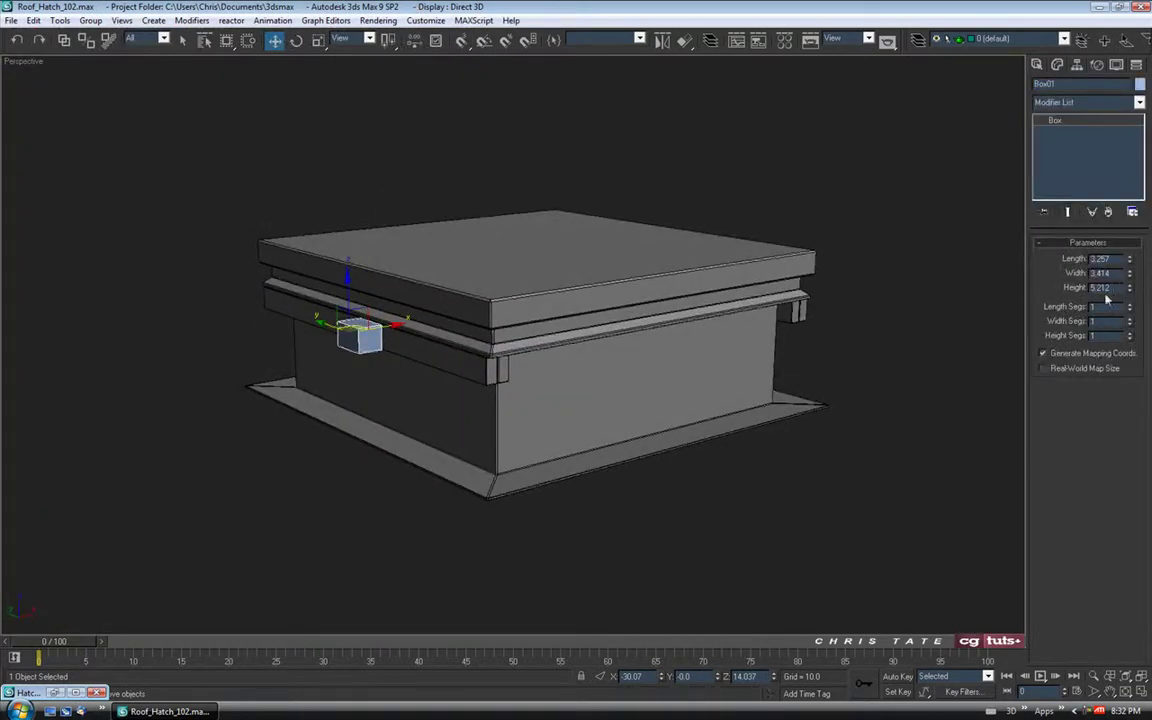
{"action": "middle_click_drag", "start_coordinate": [618, 451], "coordinate": [646, 451], "text": "alt"}
{"action": "left_click_drag", "start_coordinate": [1117, 286], "coordinate": [1073, 289]}
{"action": "type", "text": "8"}
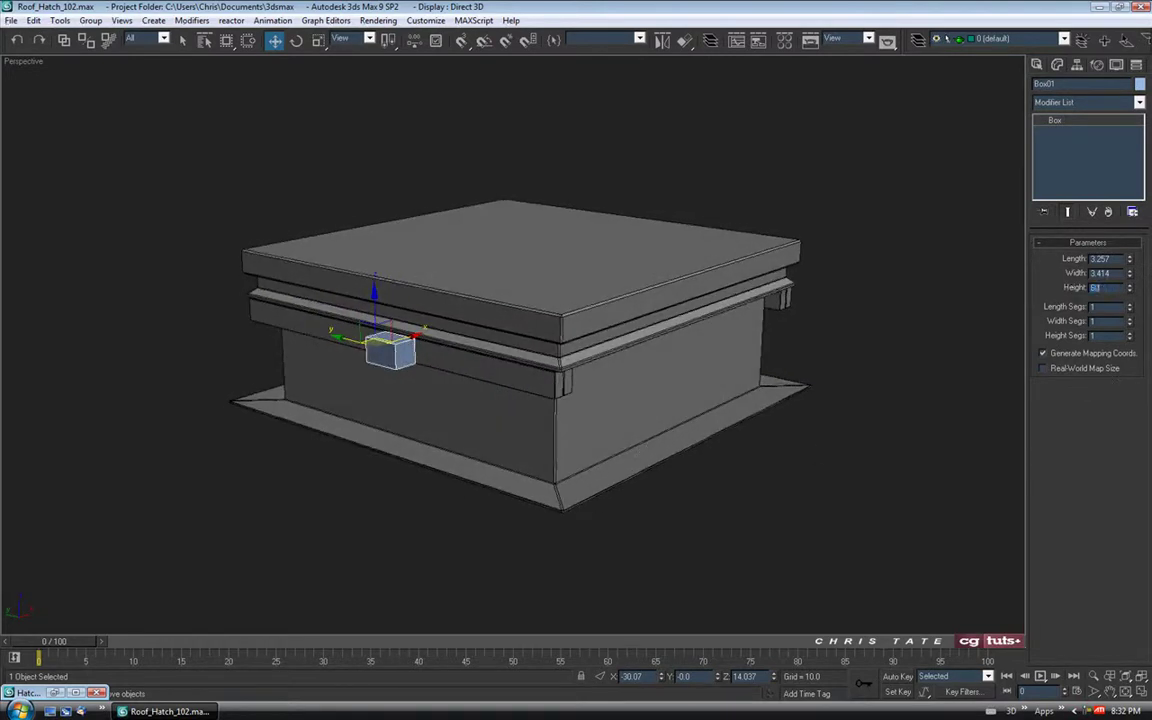
{"action": "type", "text": "0"}
{"action": "key", "text": "Return"}
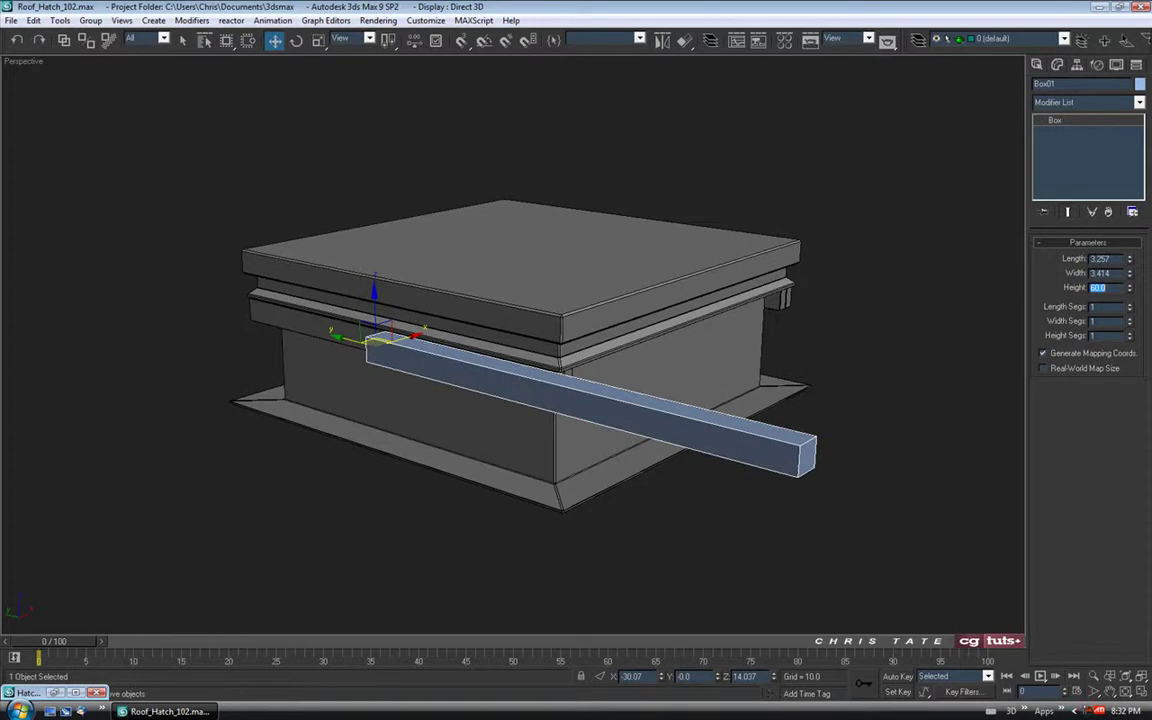
Centre the pivot of the long box on the object
{"action": "left_click", "coordinate": [1077, 65]}
{"action": "left_click", "coordinate": [1087, 151]}
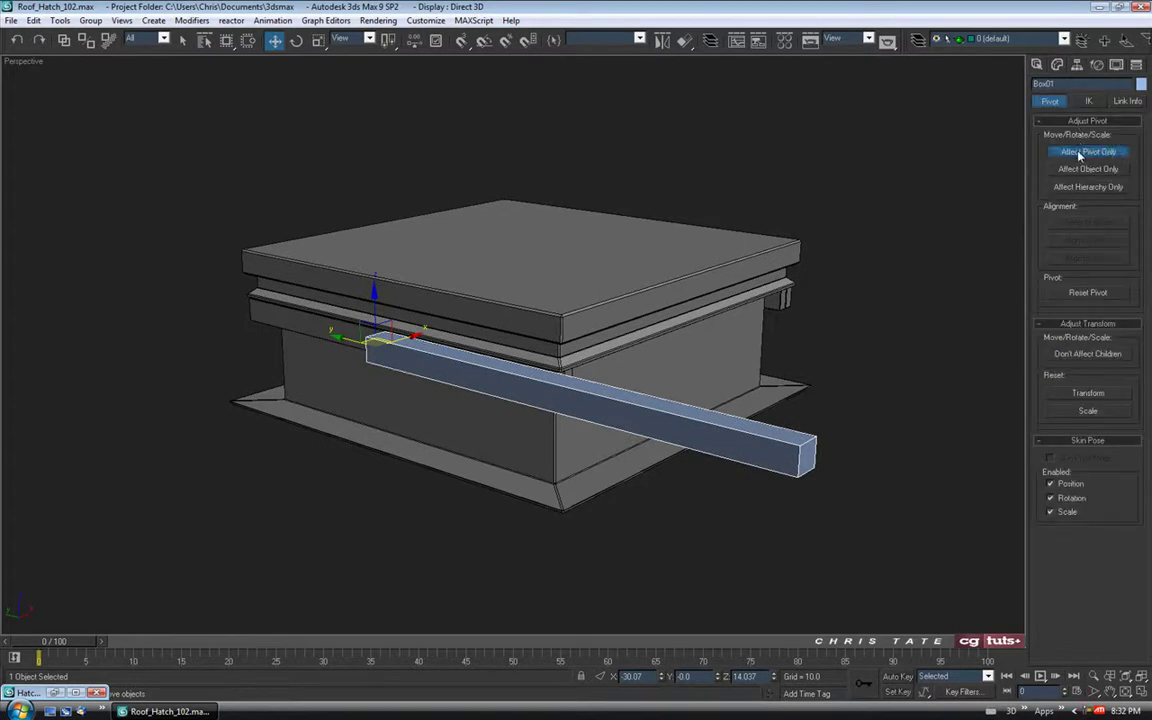
{"action": "left_click", "coordinate": [1086, 223]}
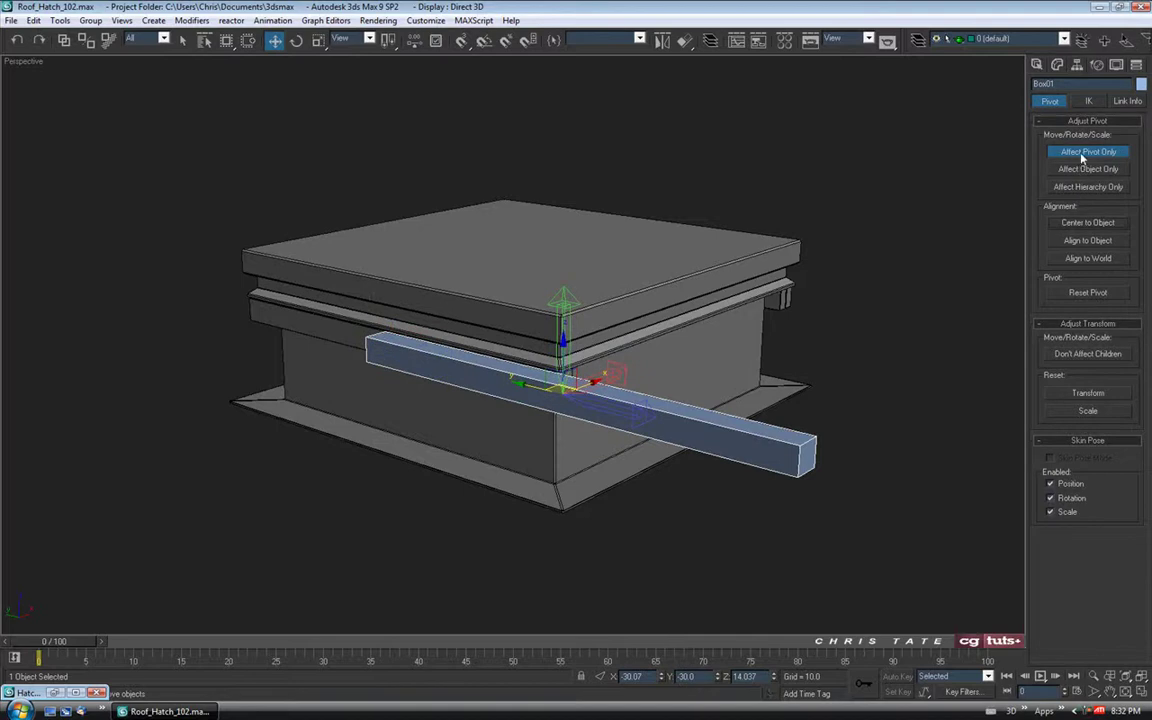
{"action": "left_click", "coordinate": [1085, 153]}
{"action": "left_click", "coordinate": [1037, 64]}
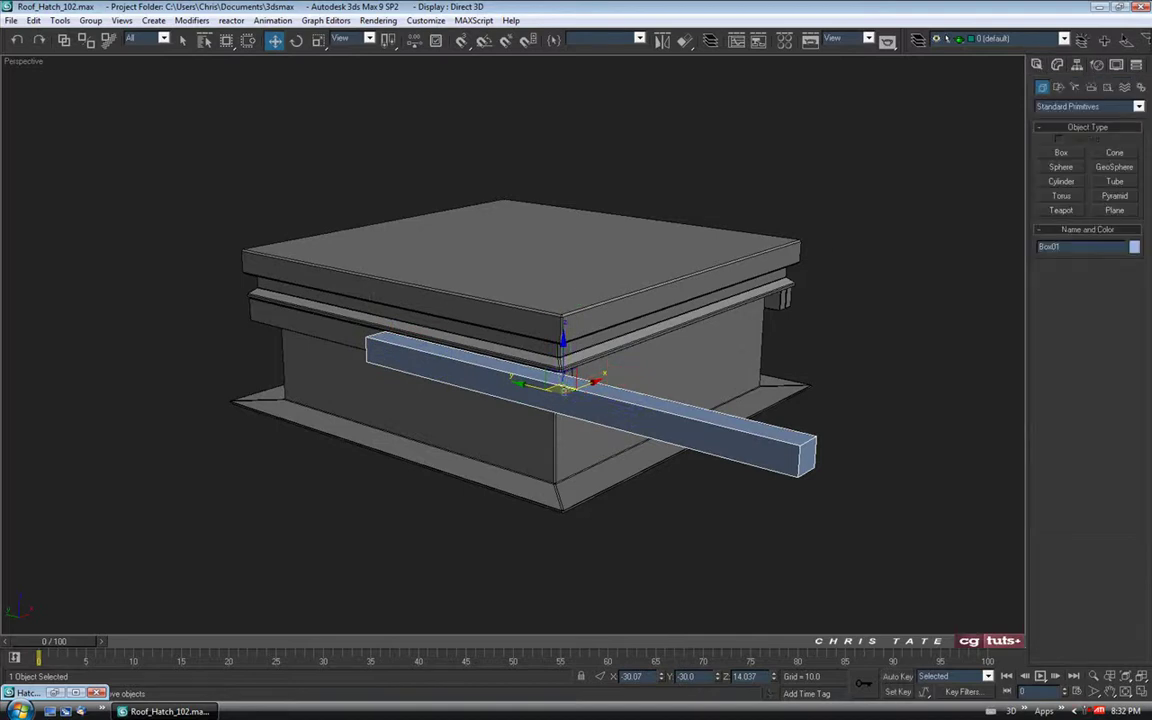
Set the long box's absolute world Y position to 0
{"action": "middle_click_drag", "start_coordinate": [491, 291], "coordinate": [493, 296]}
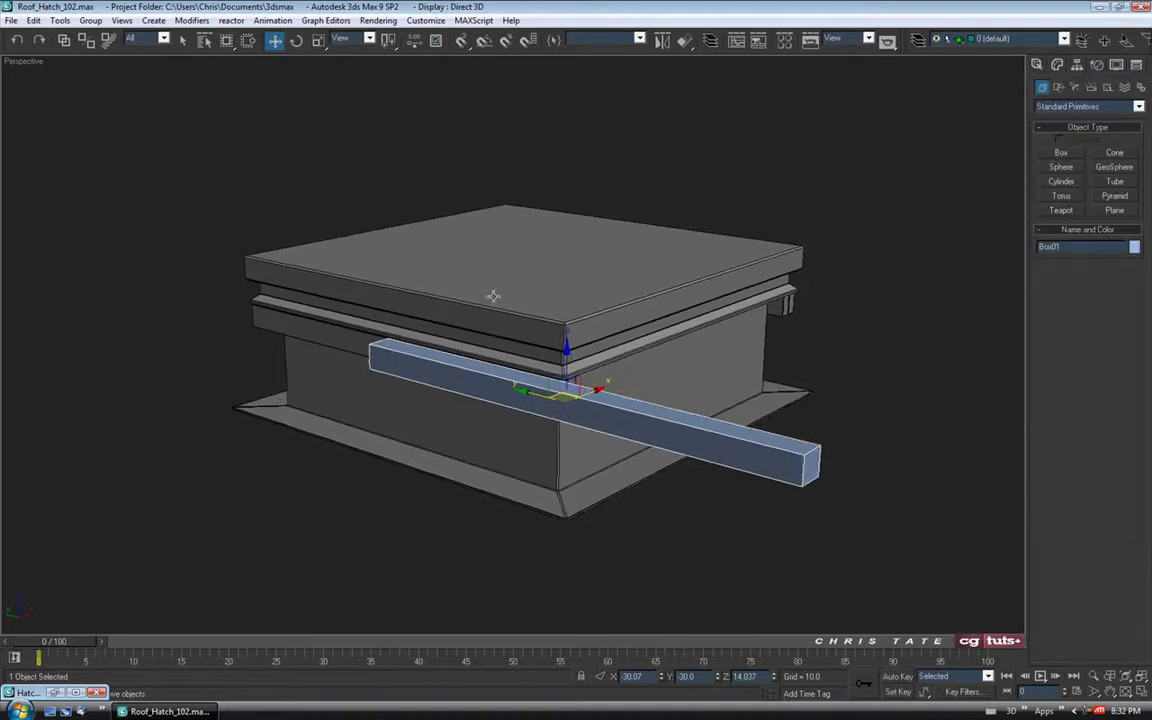
{"action": "right_click", "coordinate": [276, 44]}
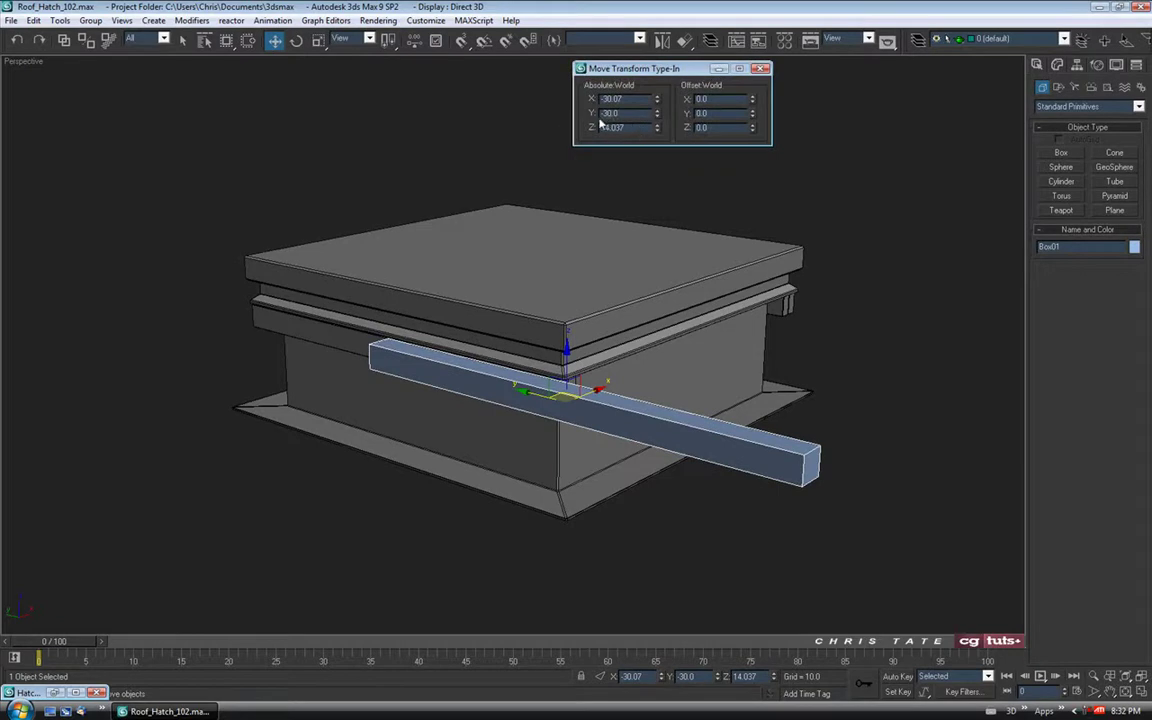
{"action": "right_click", "coordinate": [657, 115]}
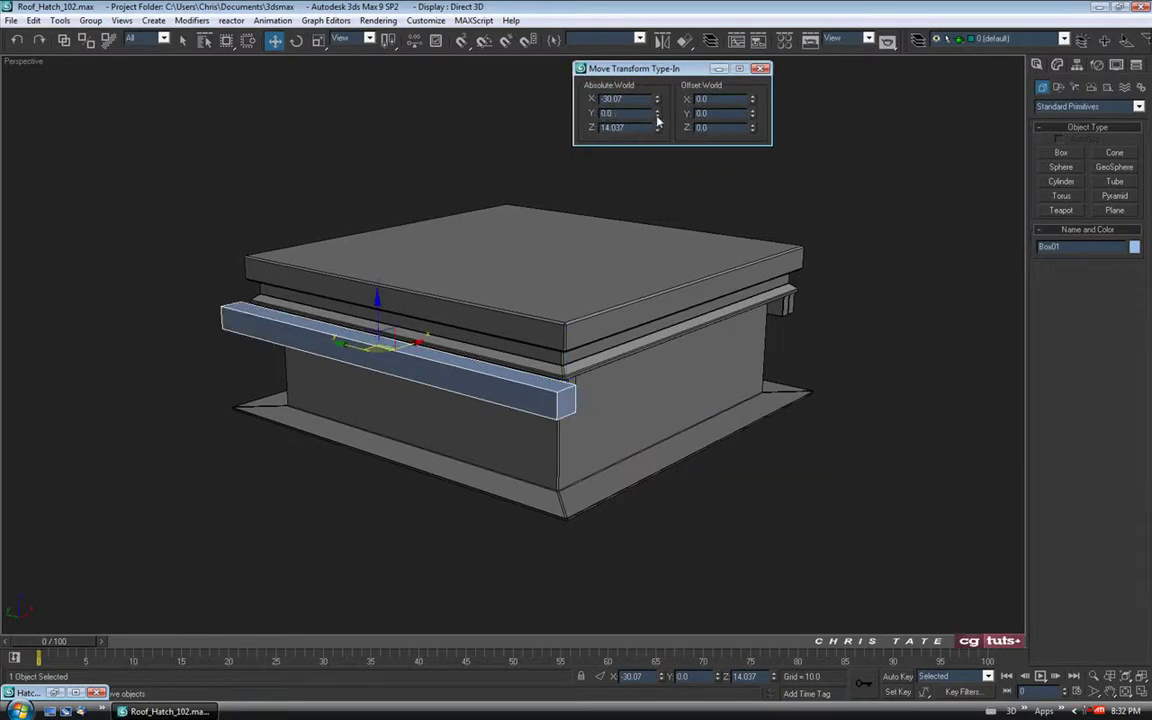
{"action": "mouse_move", "coordinate": [640, 442]}
{"action": "middle_mouse_down", "text": "alt"}
{"action": "mouse_move", "coordinate": [610, 385]}
{"action": "mouse_move", "coordinate": [476, 369]}
{"action": "middle_mouse_up", "text": "alt"}
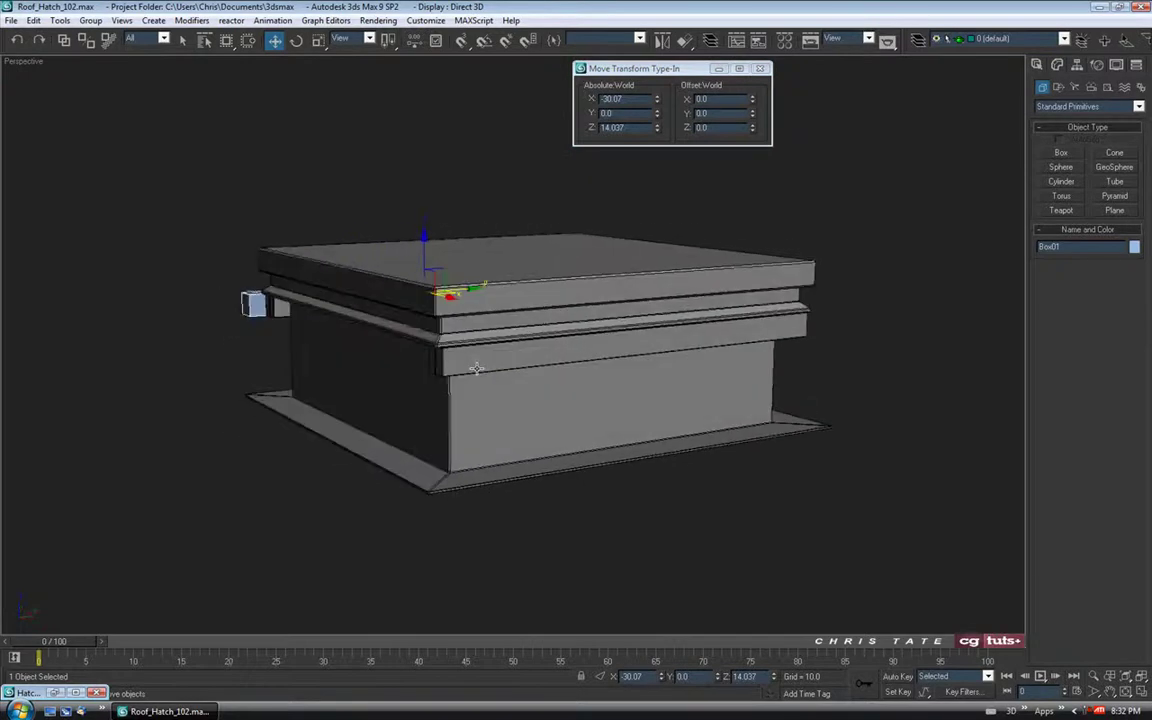
{"action": "left_click", "coordinate": [761, 69]}
Set the rail box's length and width to 3
{"action": "mouse_move", "coordinate": [552, 298]}
{"action": "middle_mouse_down"}
{"action": "mouse_move", "coordinate": [594, 319]}
{"action": "mouse_move", "coordinate": [494, 307]}
{"action": "middle_mouse_up"}
{"action": "mouse_move", "coordinate": [465, 395]}
{"action": "middle_mouse_down", "text": "alt"}
{"action": "mouse_move", "coordinate": [530, 393]}
{"action": "mouse_move", "coordinate": [512, 387]}
{"action": "mouse_move", "coordinate": [690, 440]}
{"action": "mouse_move", "coordinate": [692, 423]}
{"action": "middle_mouse_up", "text": "alt"}
{"action": "mouse_move", "coordinate": [540, 386]}
{"action": "middle_mouse_down", "text": "alt"}
{"action": "mouse_move", "coordinate": [647, 415]}
{"action": "mouse_move", "coordinate": [540, 414]}
{"action": "mouse_move", "coordinate": [483, 481]}
{"action": "mouse_move", "coordinate": [664, 441]}
{"action": "mouse_move", "coordinate": [884, 303]}
{"action": "middle_mouse_up", "text": "alt"}
{"action": "left_click", "coordinate": [1058, 87]}
{"action": "middle_click_drag", "start_coordinate": [769, 278], "coordinate": [742, 312]}
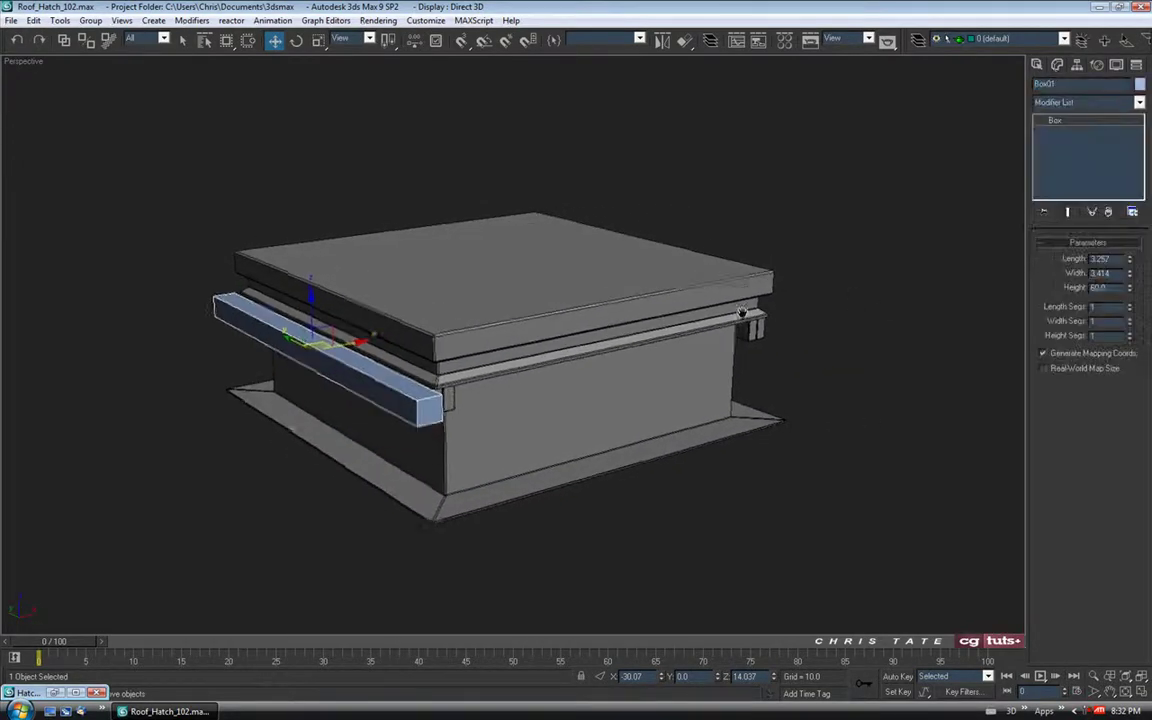
{"action": "mouse_move", "coordinate": [640, 345]}
{"action": "middle_mouse_down", "text": "alt"}
{"action": "mouse_move", "coordinate": [550, 349]}
{"action": "mouse_move", "coordinate": [490, 329]}
{"action": "mouse_move", "coordinate": [472, 309]}
{"action": "middle_mouse_up", "text": "alt"}
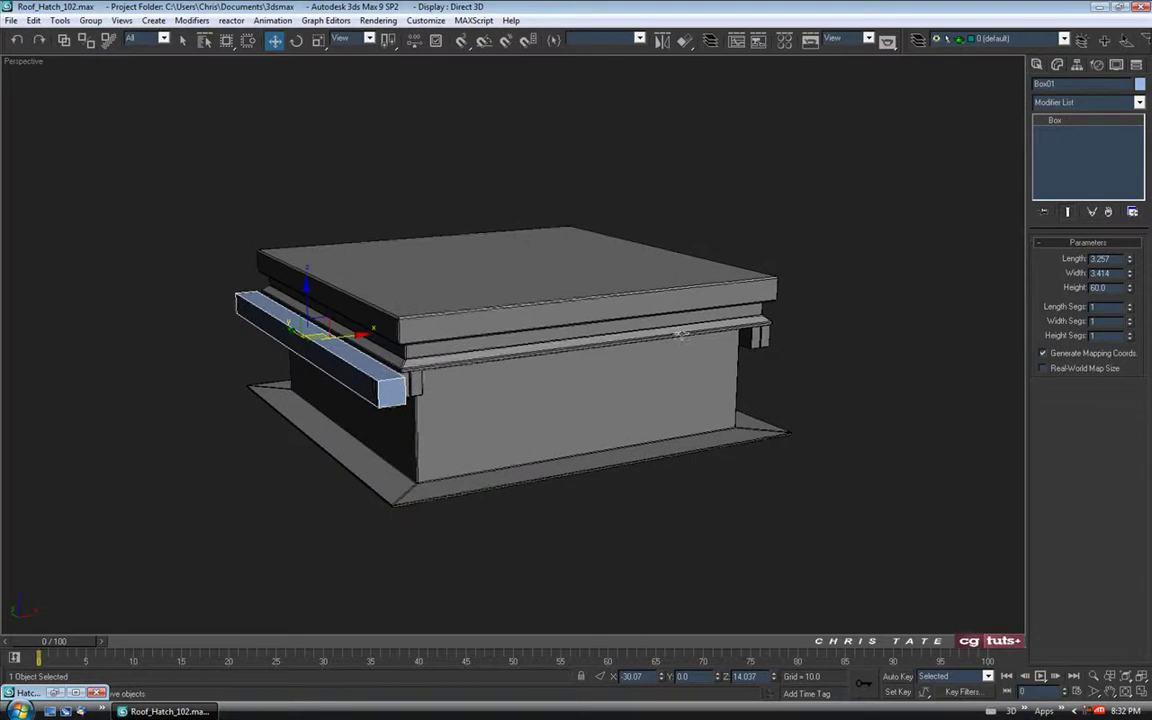
{"action": "left_click_drag", "start_coordinate": [1111, 259], "coordinate": [1089, 259]}
{"action": "type", "text": "3"}
{"action": "key", "text": "Tab"}
{"action": "type", "text": "3"}
{"action": "key", "text": "Return"}
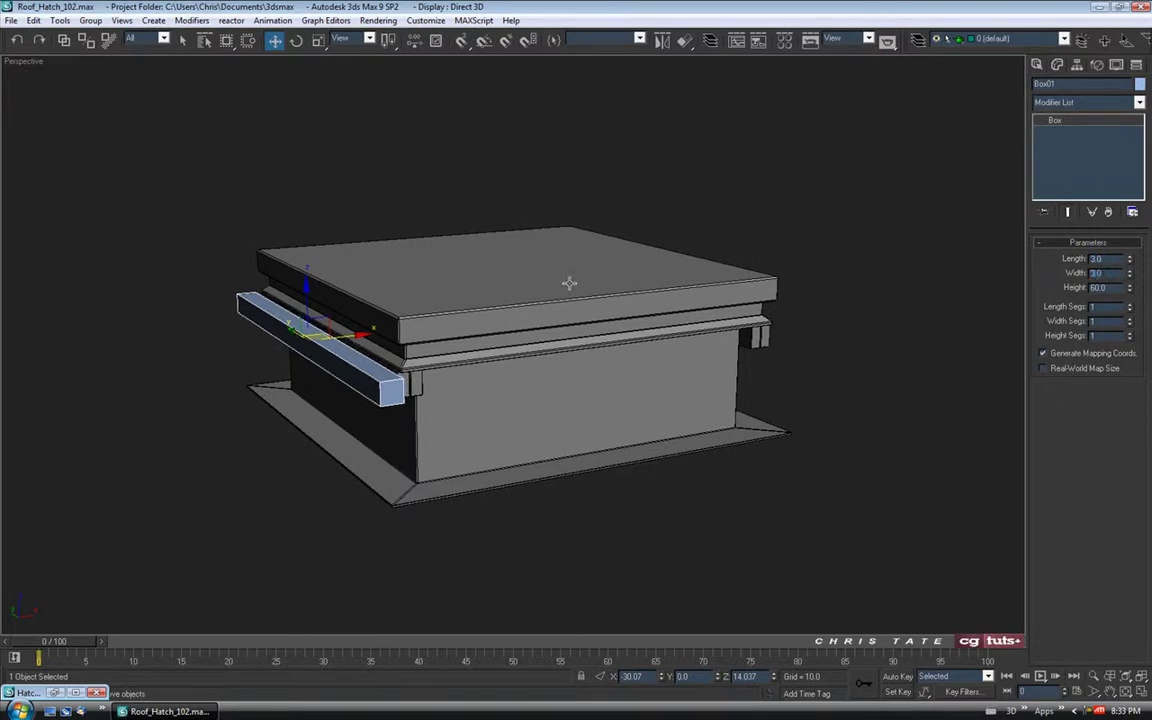
Move the rail box in the Front view to about X -29.83, Z 14.08, flush against the bracket and vertically centred on it
{"action": "middle_click_drag", "start_coordinate": [442, 334], "coordinate": [489, 355], "text": "alt"}
{"action": "scroll", "coordinate": [510, 365], "scroll_direction": "down", "scroll_amount": 2}
{"action": "scroll", "coordinate": [505, 362], "scroll_direction": "up", "scroll_amount": 2}
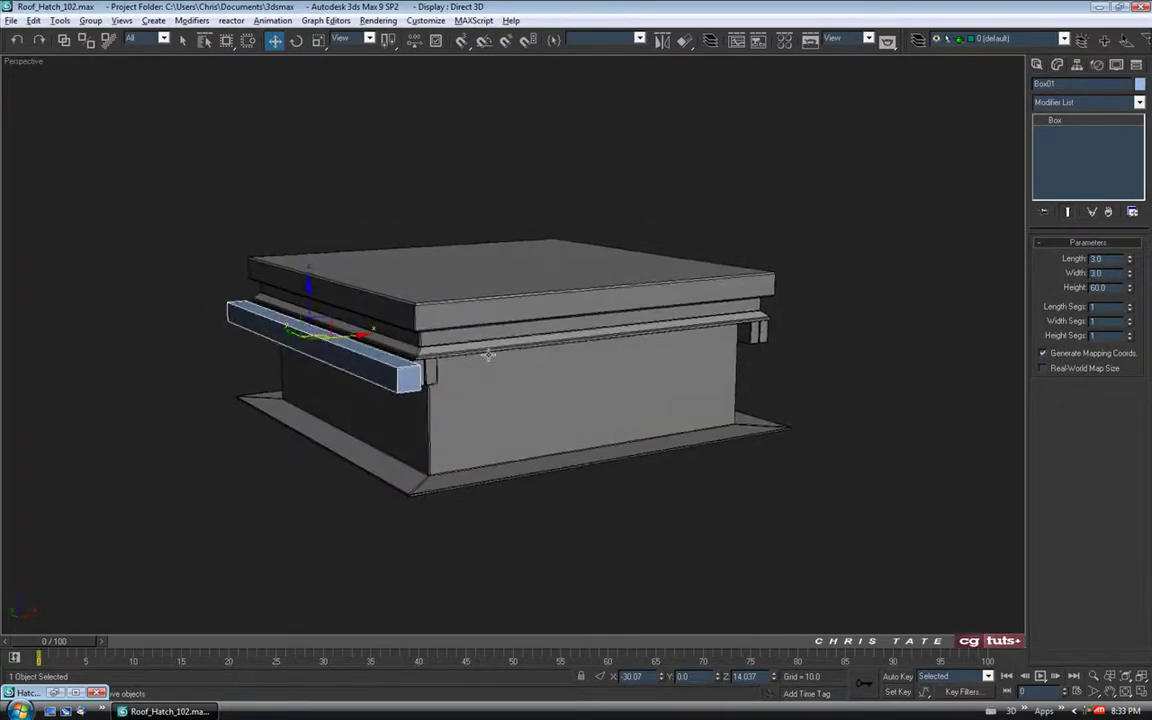
{"action": "middle_click_drag", "start_coordinate": [555, 290], "coordinate": [618, 324], "text": "alt"}
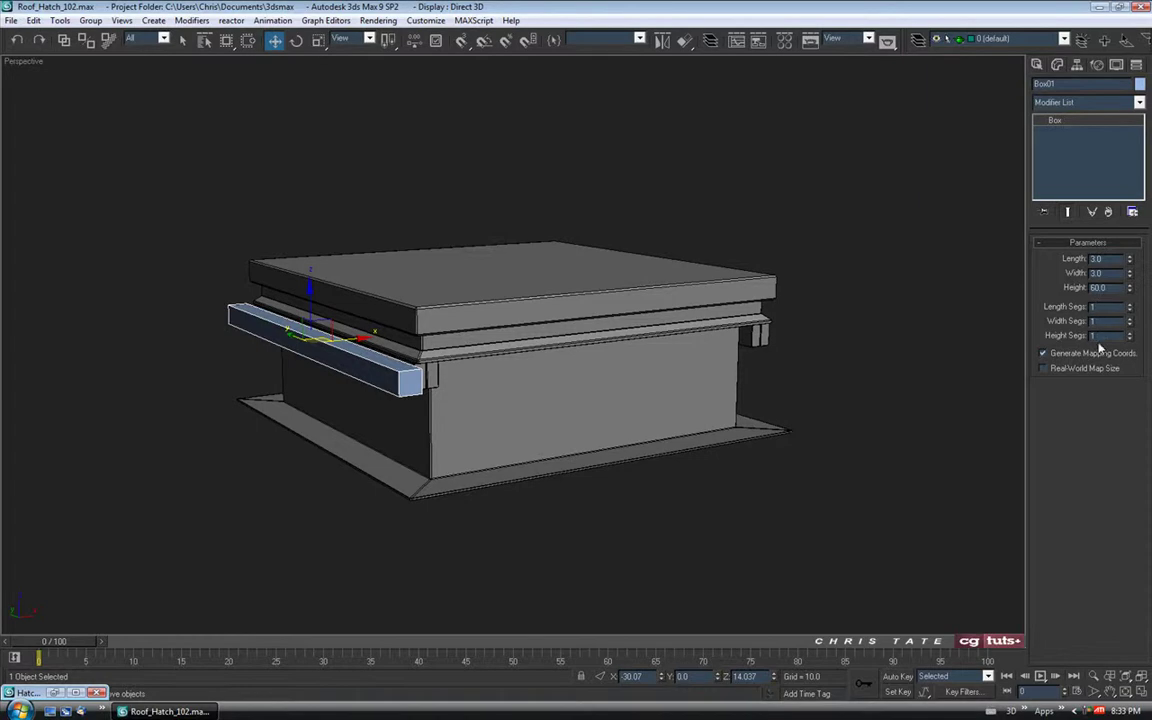
{"action": "left_click", "coordinate": [1145, 694]}
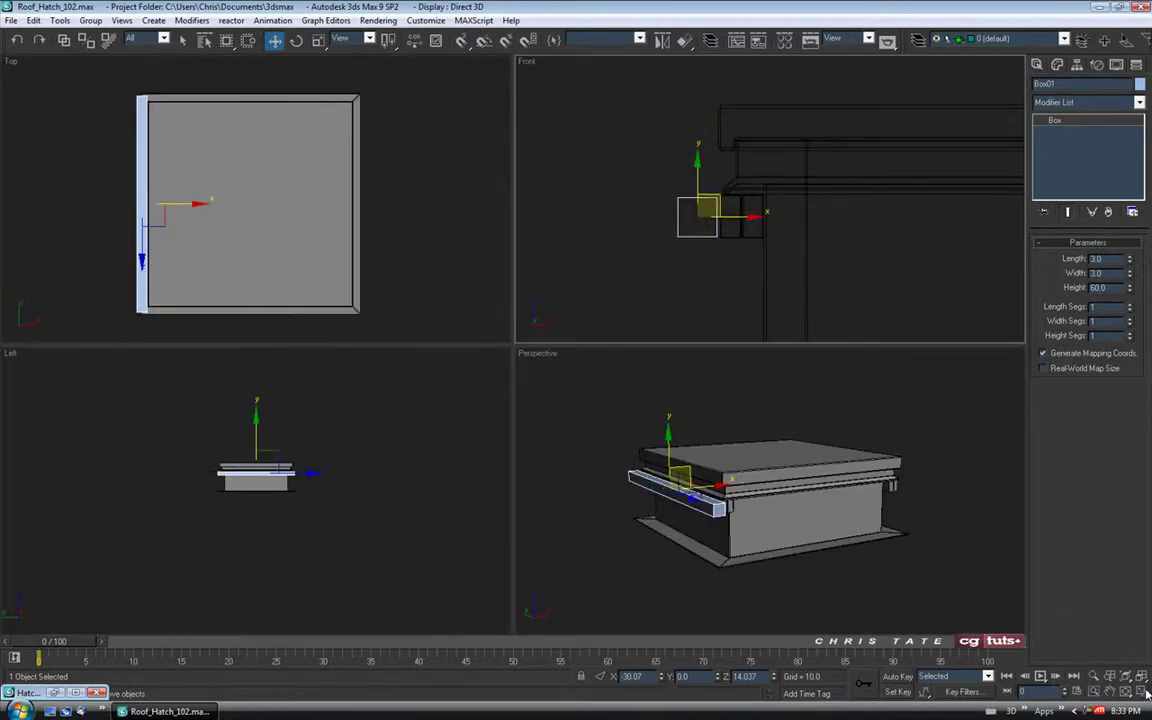
{"action": "key", "text": "alt+w"}
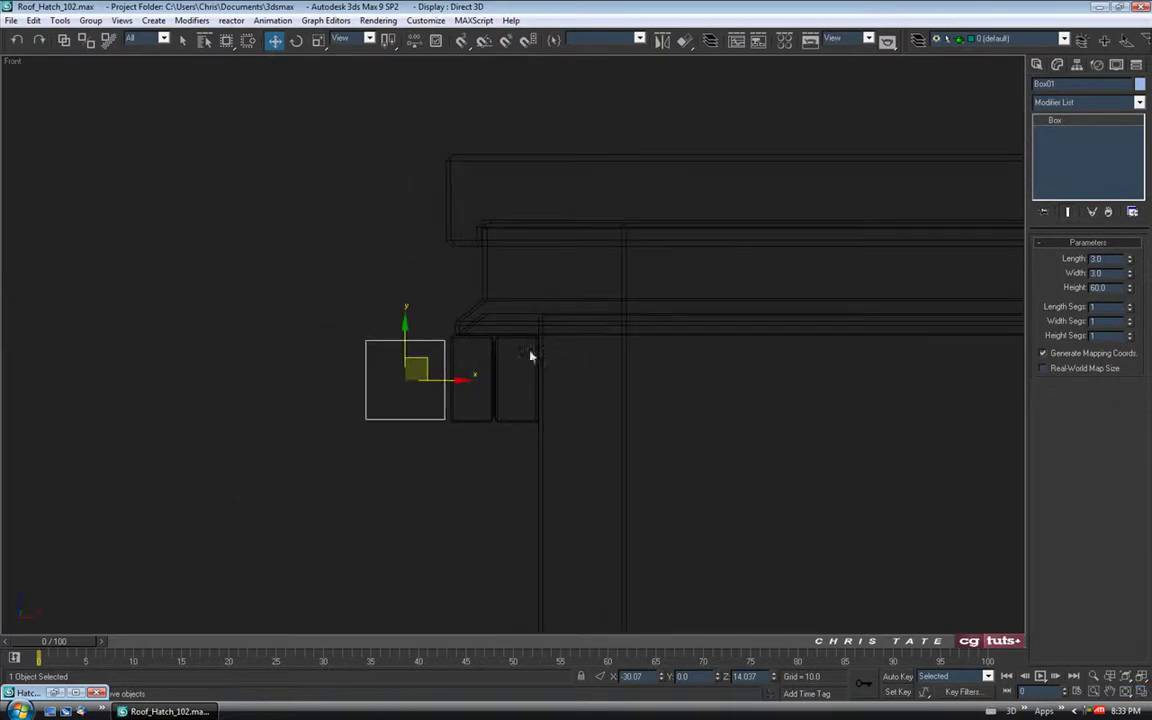
{"action": "scroll", "coordinate": [444, 306], "scroll_direction": "up", "scroll_amount": 6}
{"action": "middle_click_drag", "start_coordinate": [440, 249], "coordinate": [606, 380]}
{"action": "left_click_drag", "start_coordinate": [372, 353], "coordinate": [398, 354]}
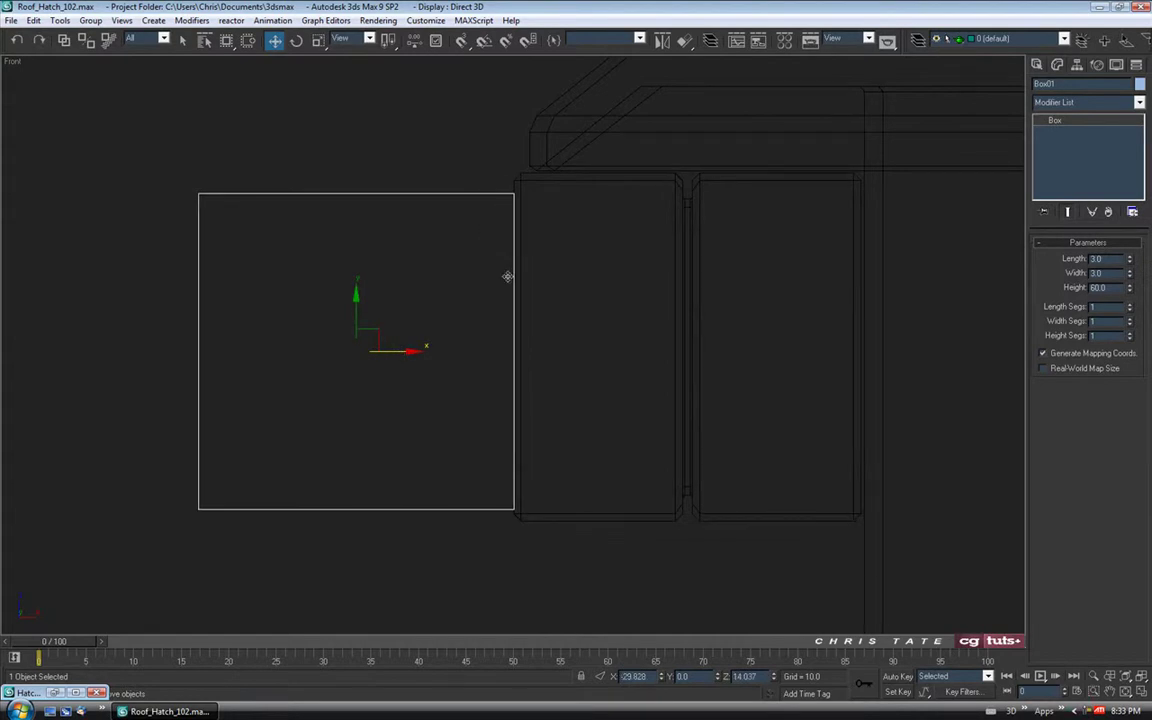
{"action": "left_click_drag", "start_coordinate": [353, 305], "coordinate": [353, 301]}
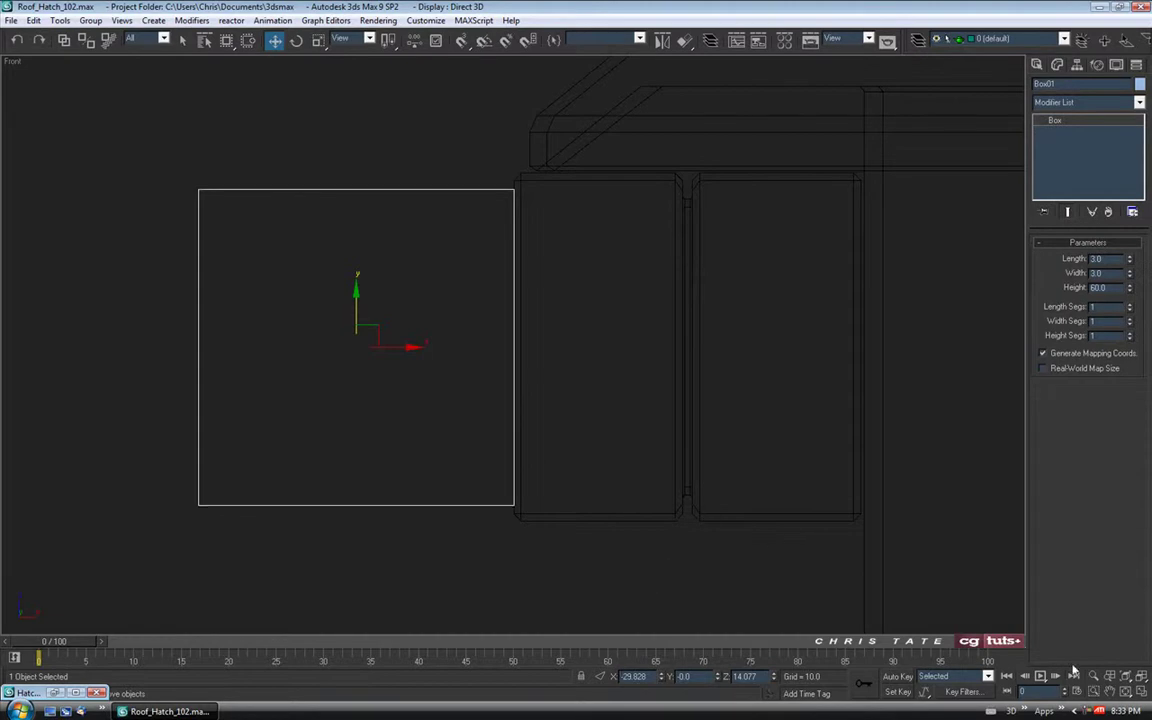
Convert the long rail box beside the hatch to an Editable Poly
{"action": "left_click", "coordinate": [1143, 695]}
{"action": "middle_click_drag", "start_coordinate": [872, 620], "coordinate": [1043, 672], "text": "alt"}
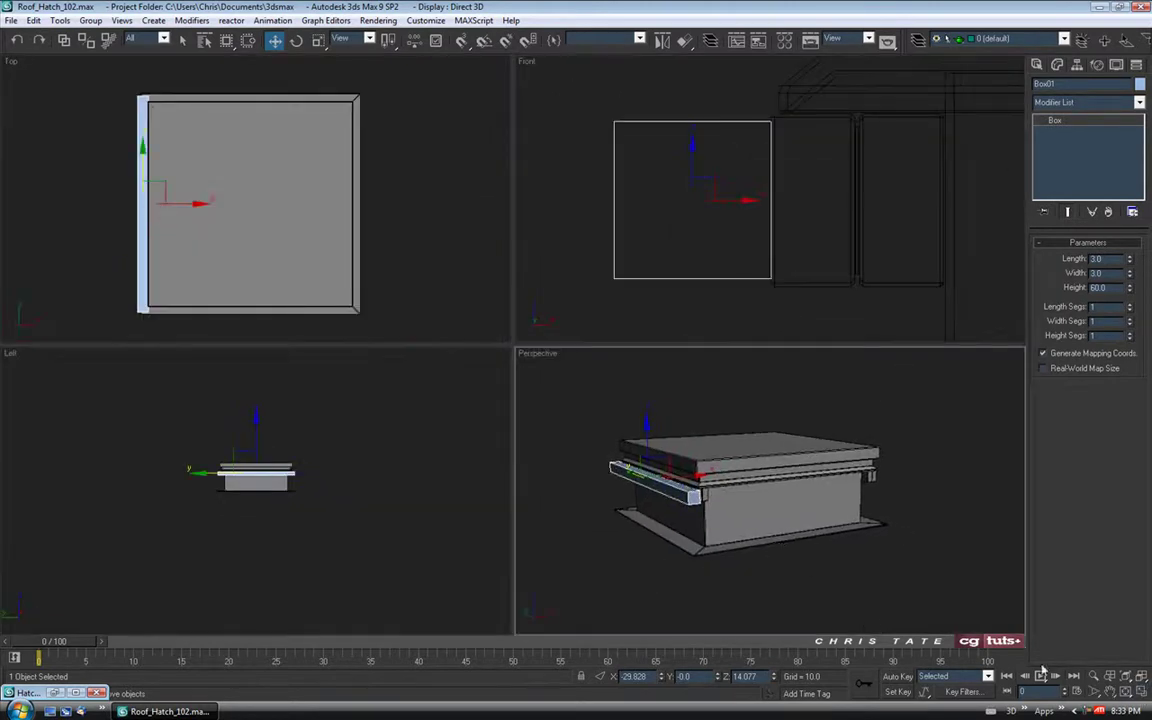
{"action": "left_click", "coordinate": [1143, 695]}
{"action": "middle_click_drag", "start_coordinate": [553, 411], "coordinate": [612, 400], "text": "alt"}
{"action": "scroll", "coordinate": [535, 395], "scroll_direction": "up", "scroll_amount": 4}
{"action": "middle_click_drag", "start_coordinate": [612, 400], "coordinate": [651, 403], "text": "alt"}
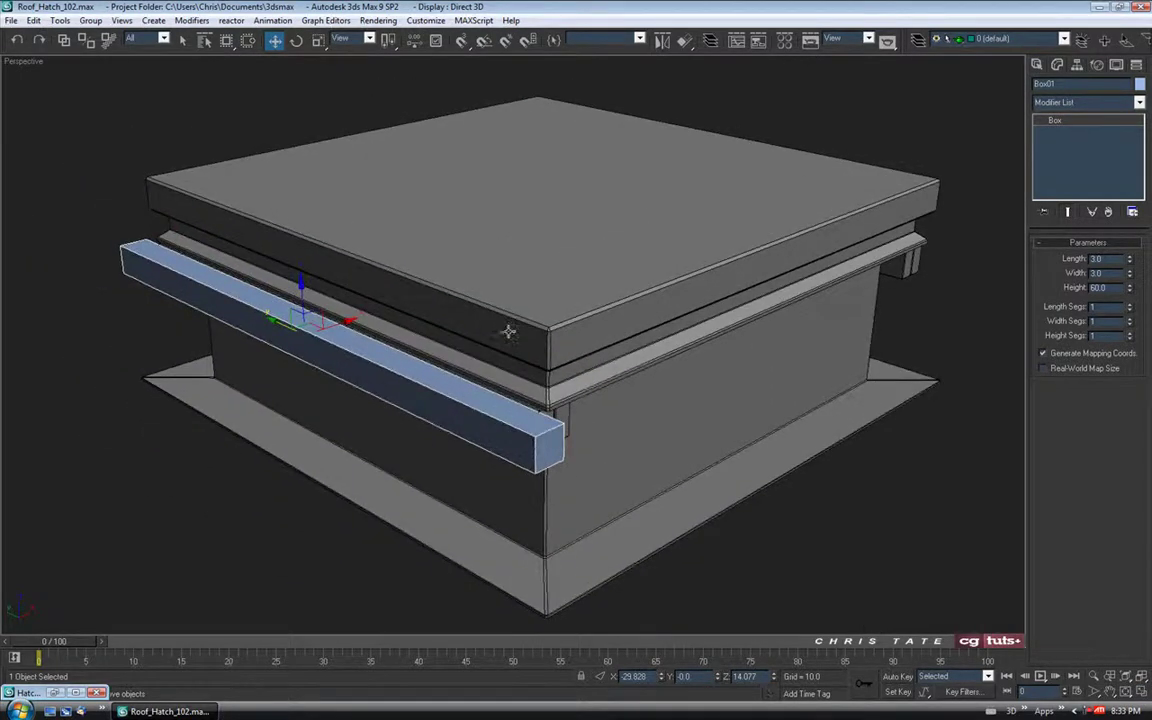
{"action": "scroll", "coordinate": [522, 347], "scroll_direction": "up", "scroll_amount": 3}
{"action": "scroll", "coordinate": [579, 334], "scroll_direction": "down", "scroll_amount": 3}
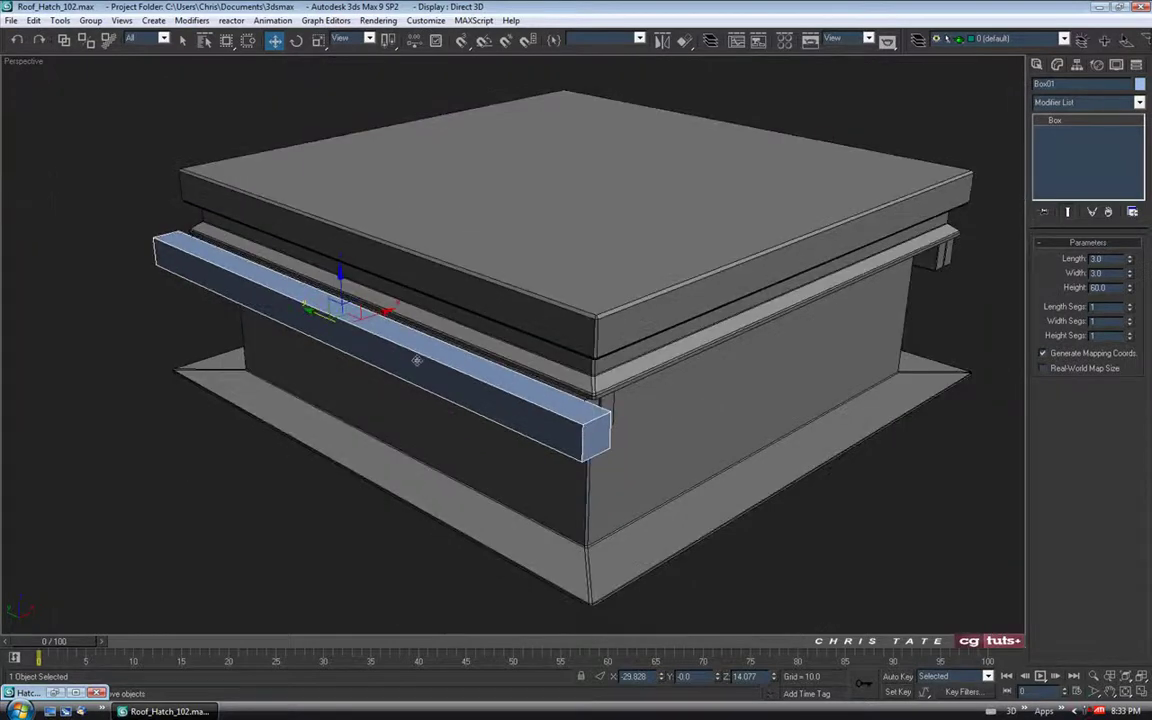
{"action": "right_click", "coordinate": [415, 360]}
{"action": "mouse_move", "coordinate": [445, 483]}
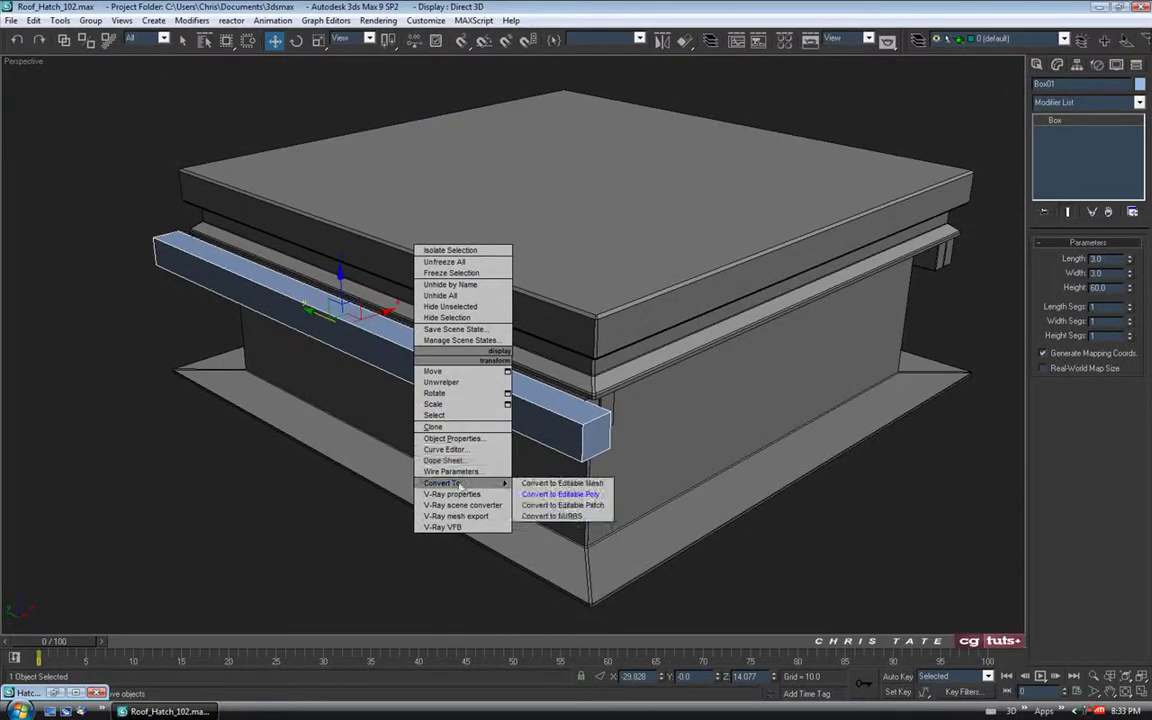
{"action": "left_click", "coordinate": [528, 496]}
{"action": "middle_click_drag", "start_coordinate": [530, 450], "coordinate": [518, 384], "text": "alt"}
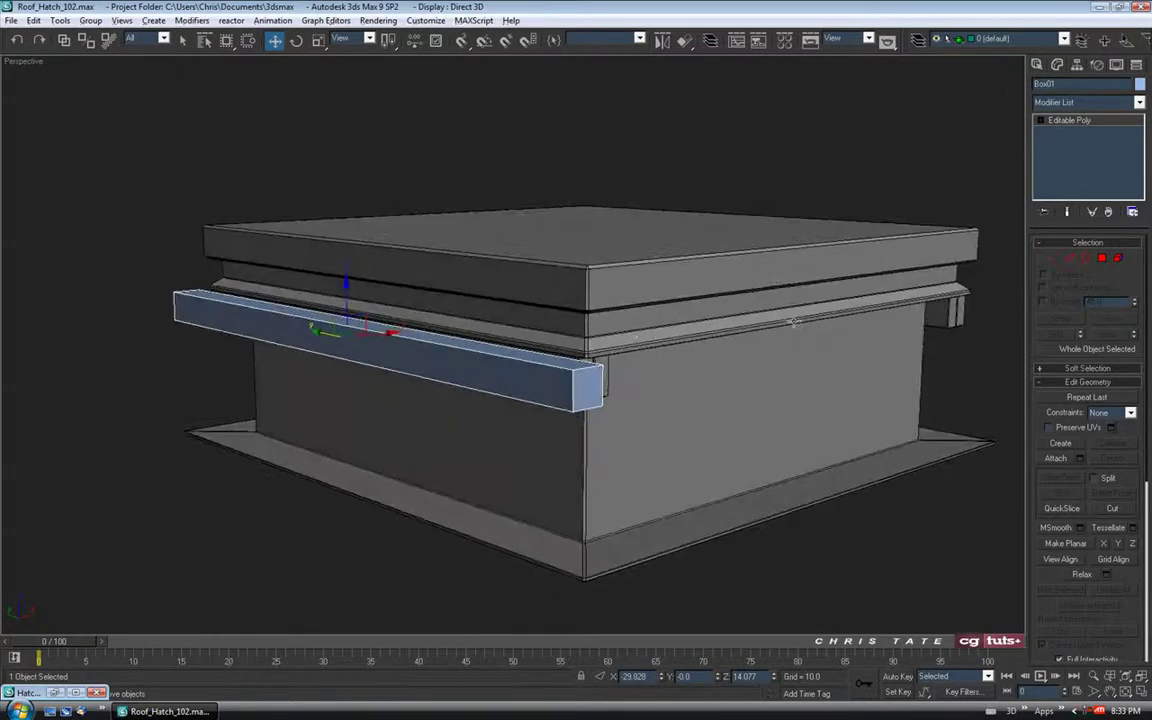
Select the square end polygons at both ends of the rail
{"action": "left_click", "coordinate": [1102, 260]}
{"action": "left_click", "coordinate": [587, 391]}
{"action": "mouse_move", "coordinate": [381, 424]}
{"action": "middle_mouse_down", "text": "alt"}
{"action": "mouse_move", "coordinate": [378, 396]}
{"action": "mouse_move", "coordinate": [488, 396]}
{"action": "middle_mouse_up", "text": "alt"}
{"action": "middle_click_drag", "start_coordinate": [425, 418], "coordinate": [591, 380]}
{"action": "left_click", "coordinate": [273, 432], "text": "ctrl"}
{"action": "mouse_move", "coordinate": [702, 441]}
{"action": "middle_mouse_down", "text": "alt"}
{"action": "mouse_move", "coordinate": [561, 442]}
{"action": "mouse_move", "coordinate": [286, 143]}
{"action": "middle_mouse_up", "text": "alt"}
{"action": "left_click", "coordinate": [183, 40]}
{"action": "middle_click_drag", "start_coordinate": [563, 393], "coordinate": [506, 414], "text": "alt"}
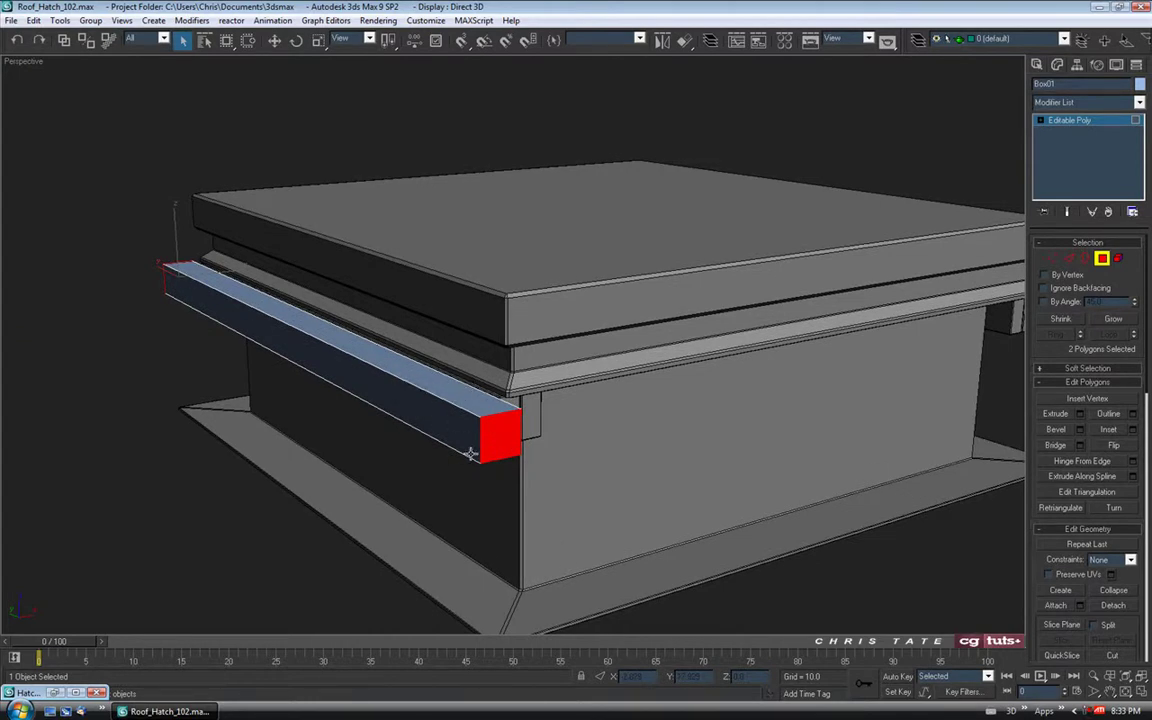
{"action": "middle_click_drag", "start_coordinate": [496, 447], "coordinate": [482, 419]}
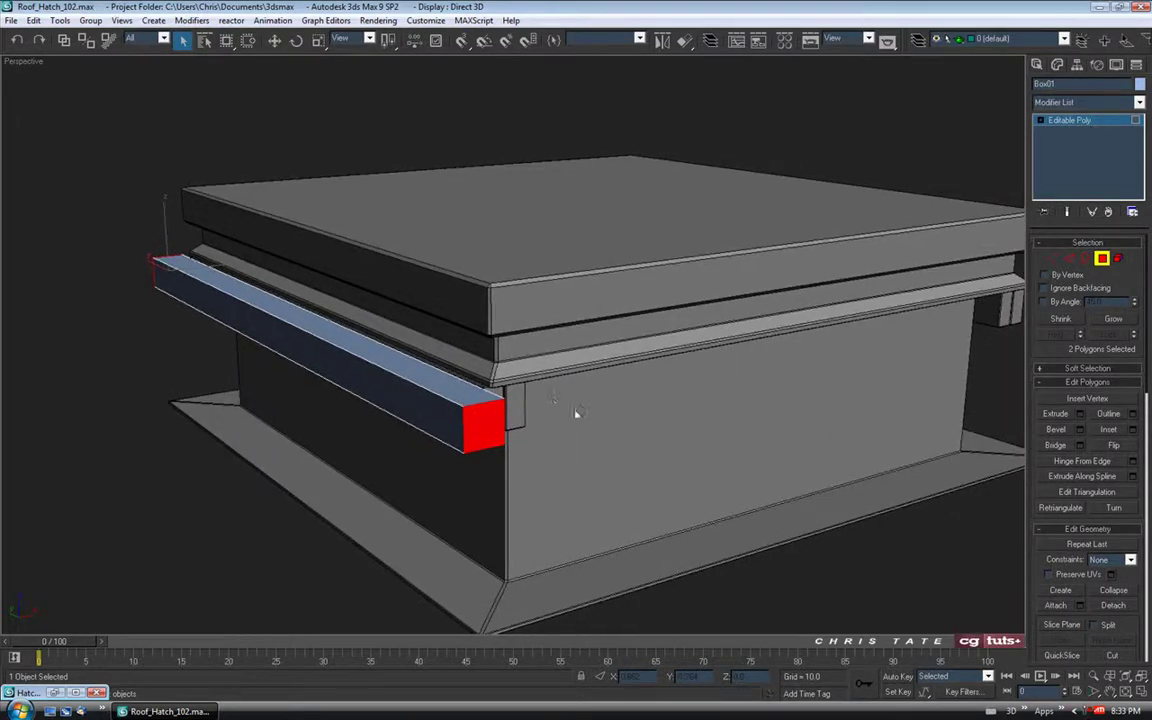
Inset both end polygons of the rail by 0.25 with the Group inset type
{"action": "left_click", "coordinate": [1133, 430]}
{"action": "scroll", "coordinate": [514, 303], "scroll_direction": "up", "scroll_amount": 8}
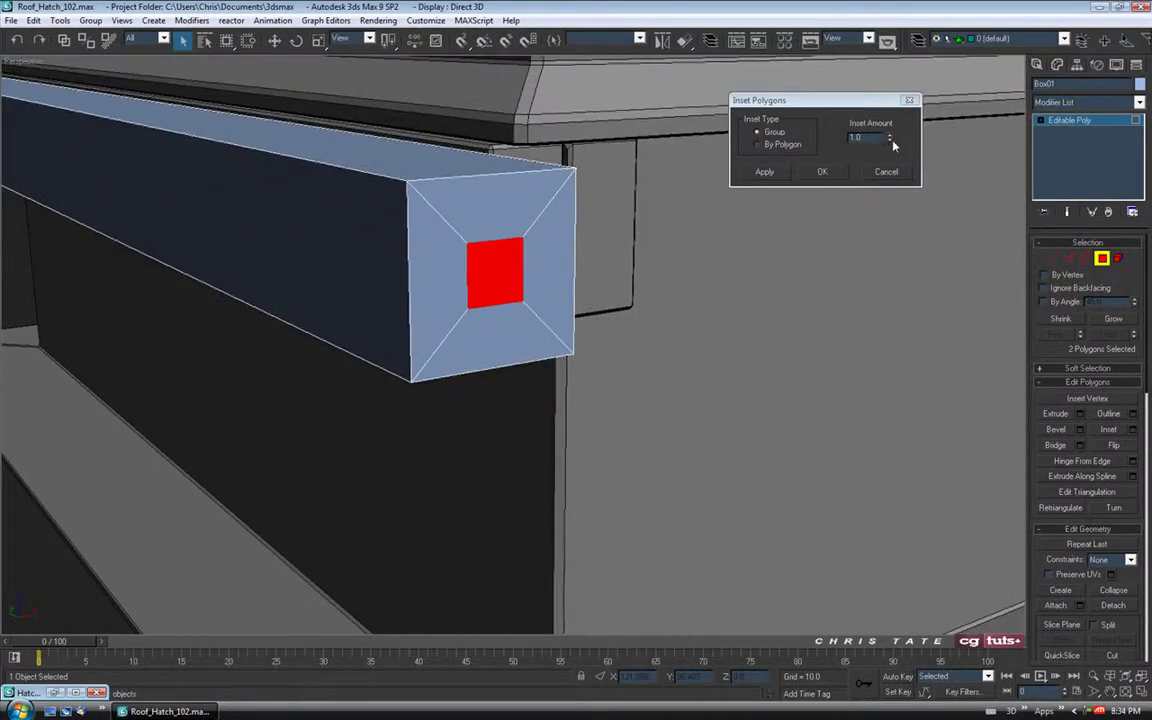
{"action": "left_click_drag", "start_coordinate": [893, 145], "coordinate": [896, 191]}
{"action": "middle_click_drag", "start_coordinate": [485, 287], "coordinate": [517, 318]}
{"action": "scroll", "coordinate": [517, 315], "scroll_direction": "down", "scroll_amount": 5}
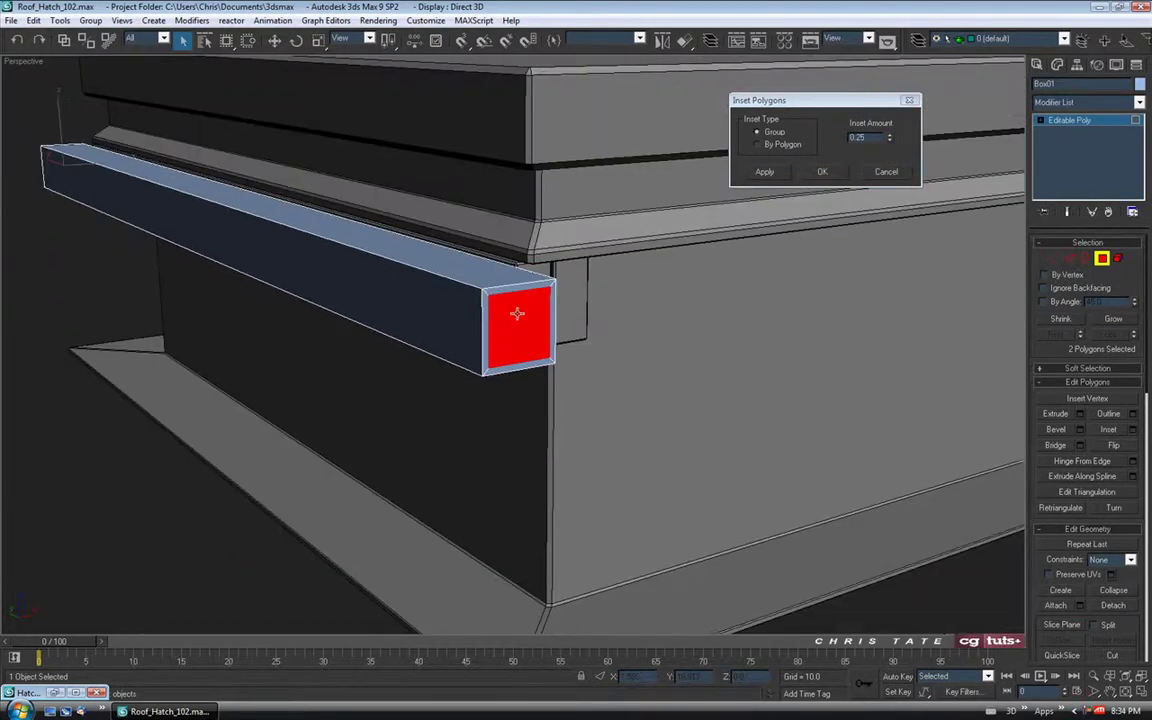
{"action": "middle_click_drag", "start_coordinate": [510, 190], "coordinate": [563, 290]}
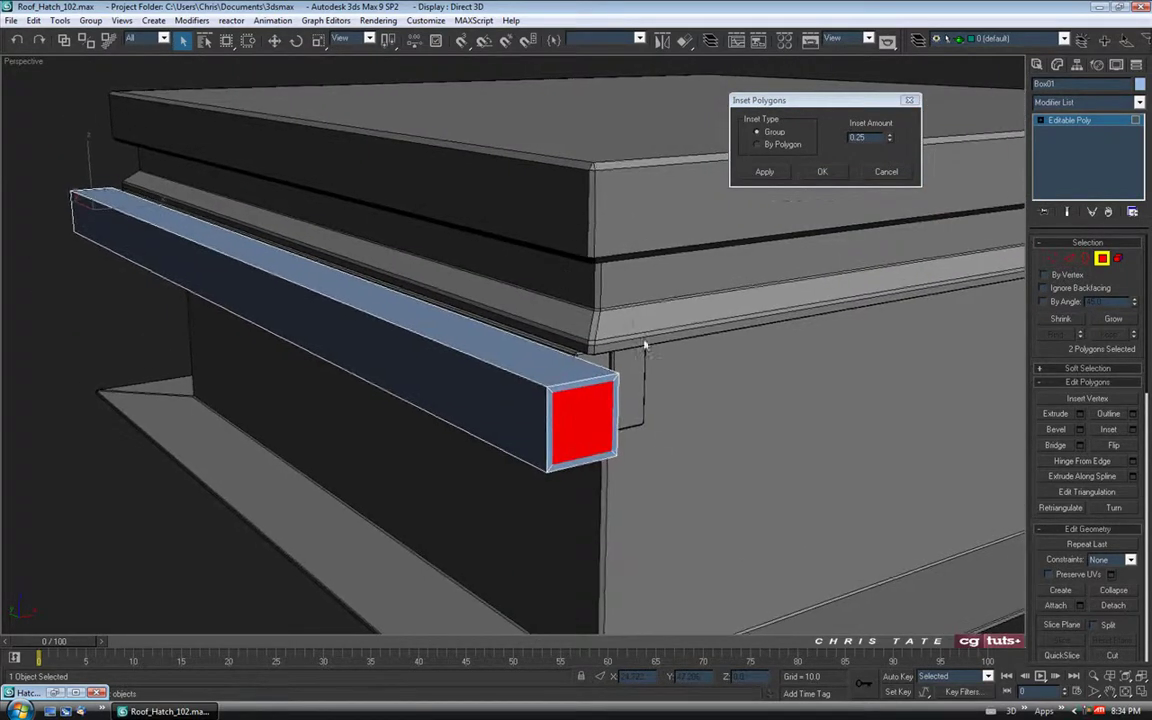
{"action": "middle_click_drag", "start_coordinate": [680, 322], "coordinate": [558, 310]}
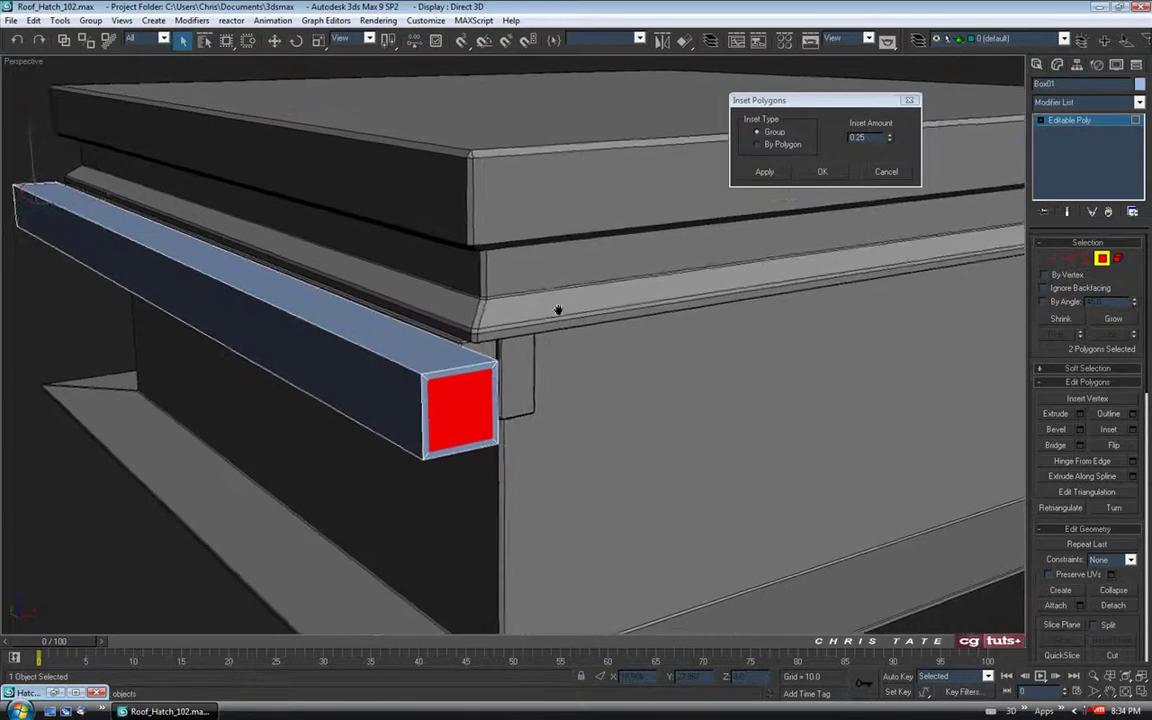
{"action": "left_click", "coordinate": [822, 172]}
Bridge the two inset end polygons to hollow the rail into a square tube
{"action": "middle_click_drag", "start_coordinate": [504, 470], "coordinate": [548, 408], "text": "alt"}
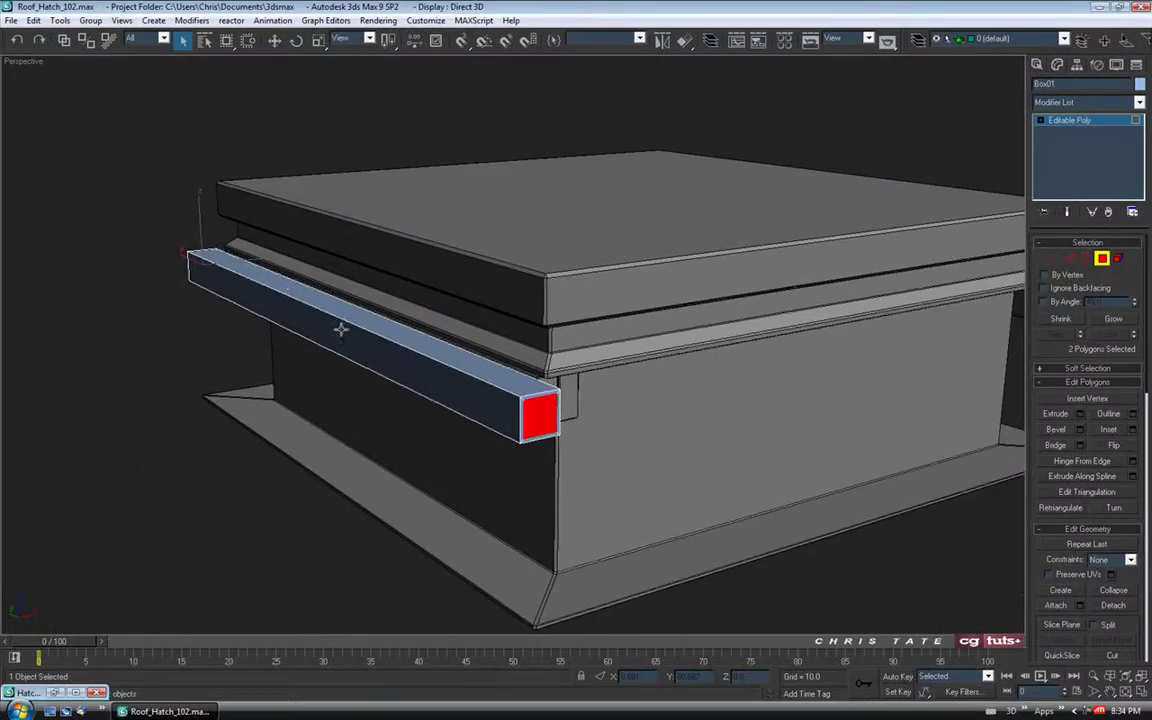
{"action": "middle_click_drag", "start_coordinate": [597, 466], "coordinate": [551, 453]}
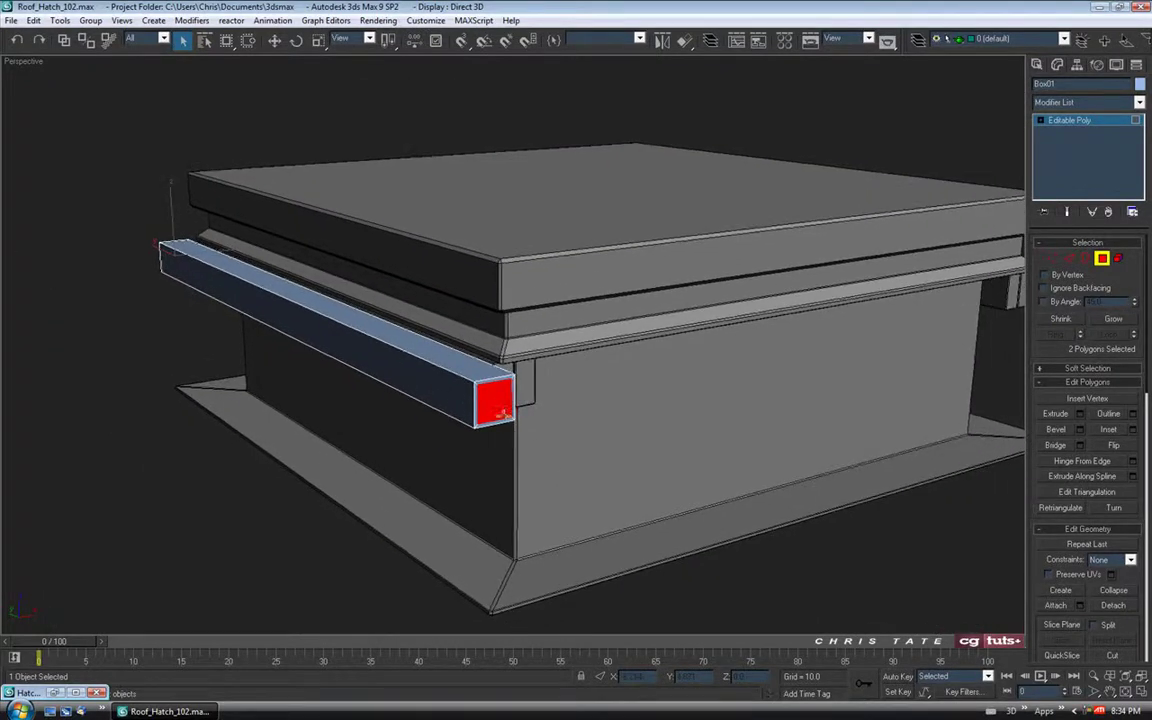
{"action": "middle_click_drag", "start_coordinate": [450, 318], "coordinate": [595, 318], "text": "alt"}
{"action": "mouse_move", "coordinate": [558, 320]}
{"action": "middle_mouse_down", "text": "alt"}
{"action": "mouse_move", "coordinate": [482, 319]}
{"action": "mouse_move", "coordinate": [499, 321]}
{"action": "middle_mouse_up", "text": "alt"}
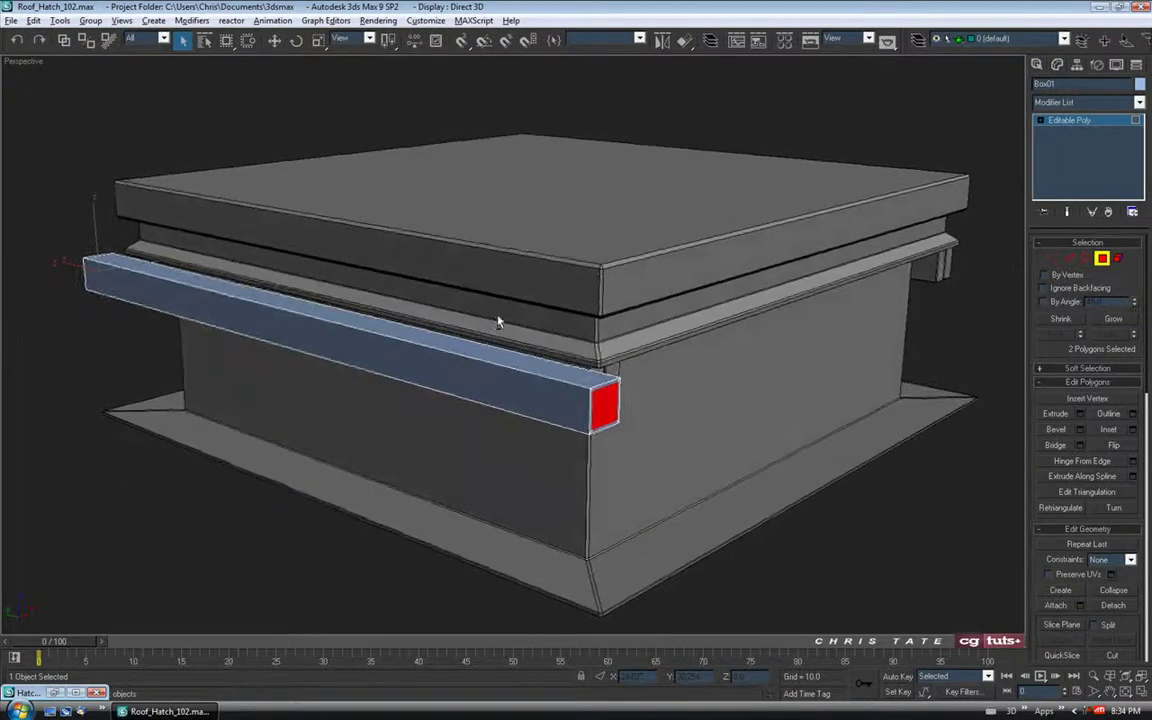
{"action": "left_click", "coordinate": [1058, 449]}
{"action": "mouse_move", "coordinate": [605, 385]}
{"action": "middle_mouse_down", "text": "alt"}
{"action": "mouse_move", "coordinate": [527, 363]}
{"action": "mouse_move", "coordinate": [527, 353]}
{"action": "mouse_move", "coordinate": [537, 365]}
{"action": "middle_mouse_up", "text": "alt"}
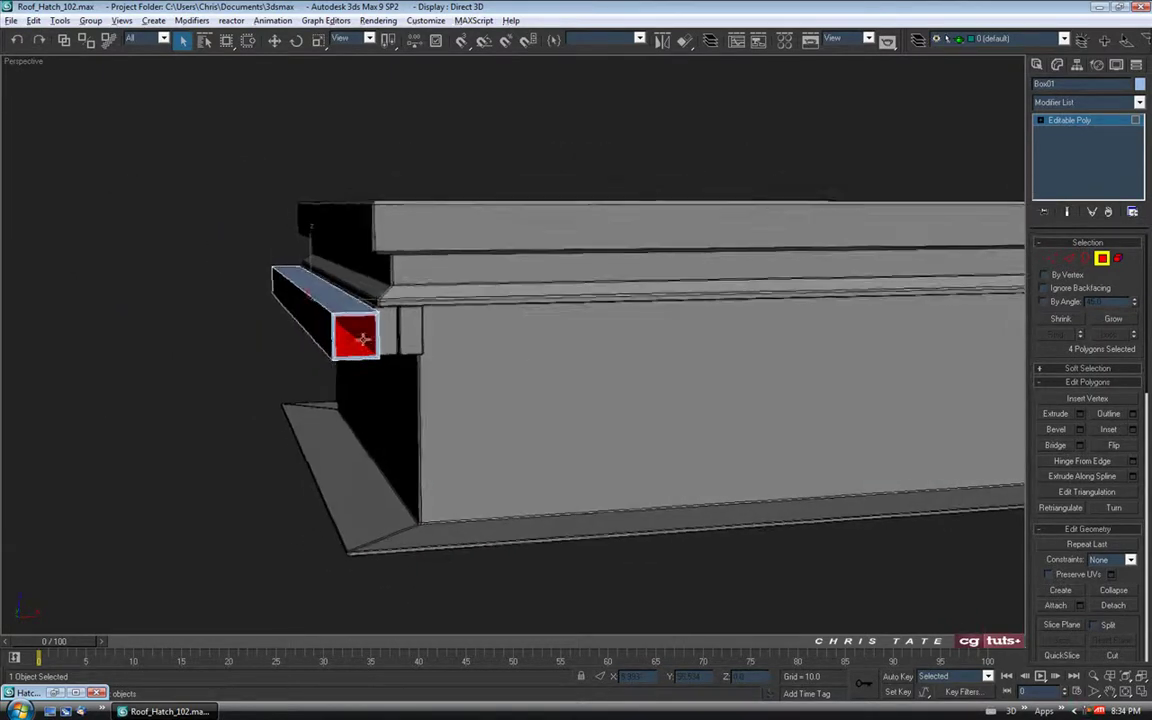
{"action": "middle_click_drag", "start_coordinate": [405, 387], "coordinate": [463, 403], "text": "alt"}
{"action": "middle_click_drag", "start_coordinate": [567, 396], "coordinate": [595, 407], "text": "alt"}
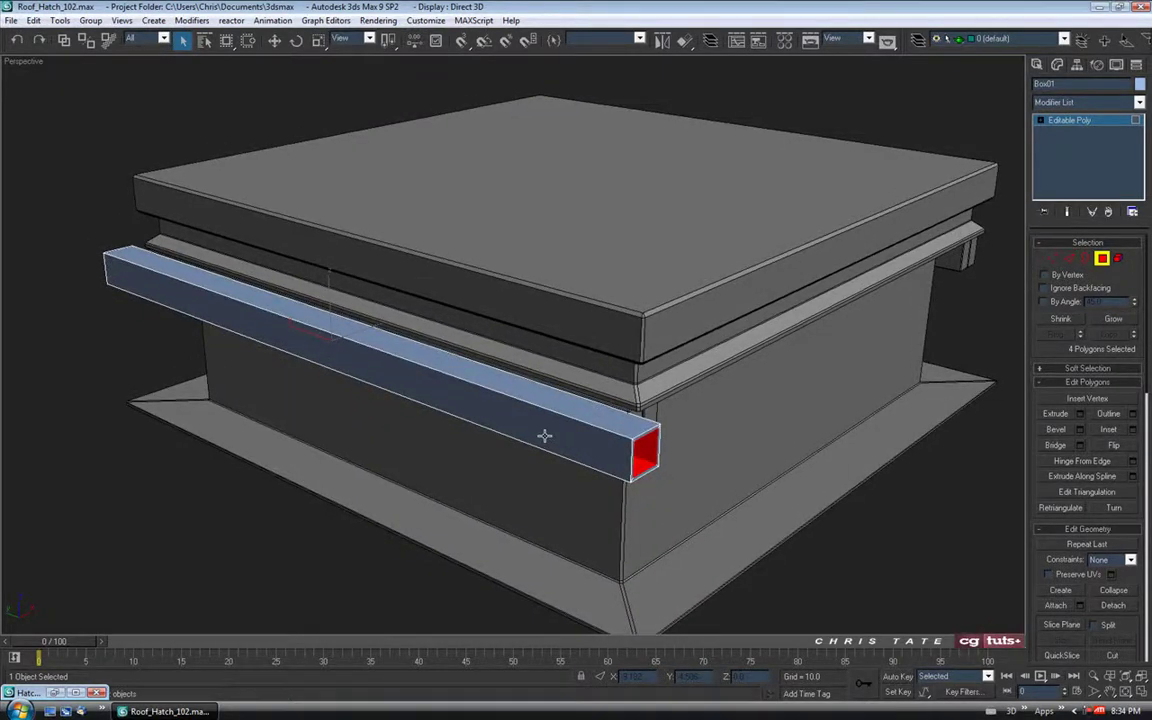
Isolate the hollow rail and switch to edge-level editing
{"action": "mouse_move", "coordinate": [544, 441]}
{"action": "middle_mouse_down", "text": "alt"}
{"action": "mouse_move", "coordinate": [501, 419]}
{"action": "mouse_move", "coordinate": [489, 489]}
{"action": "mouse_move", "coordinate": [488, 377]}
{"action": "middle_mouse_up", "text": "alt"}
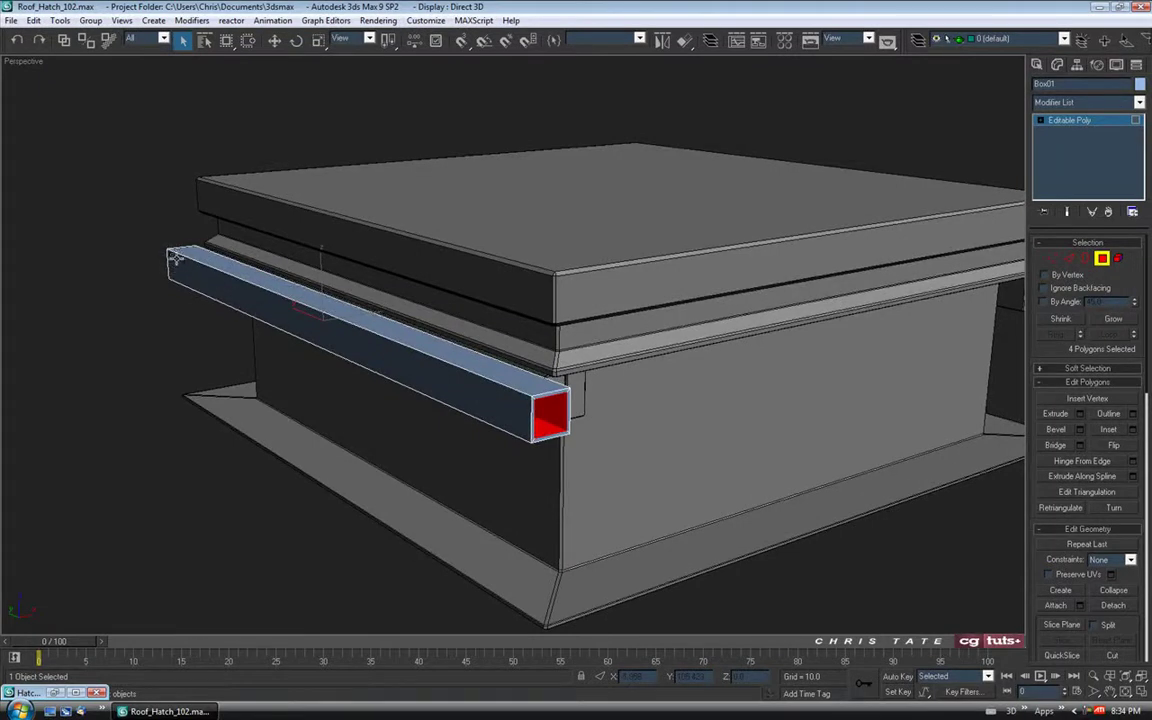
{"action": "middle_click_drag", "start_coordinate": [622, 450], "coordinate": [508, 425]}
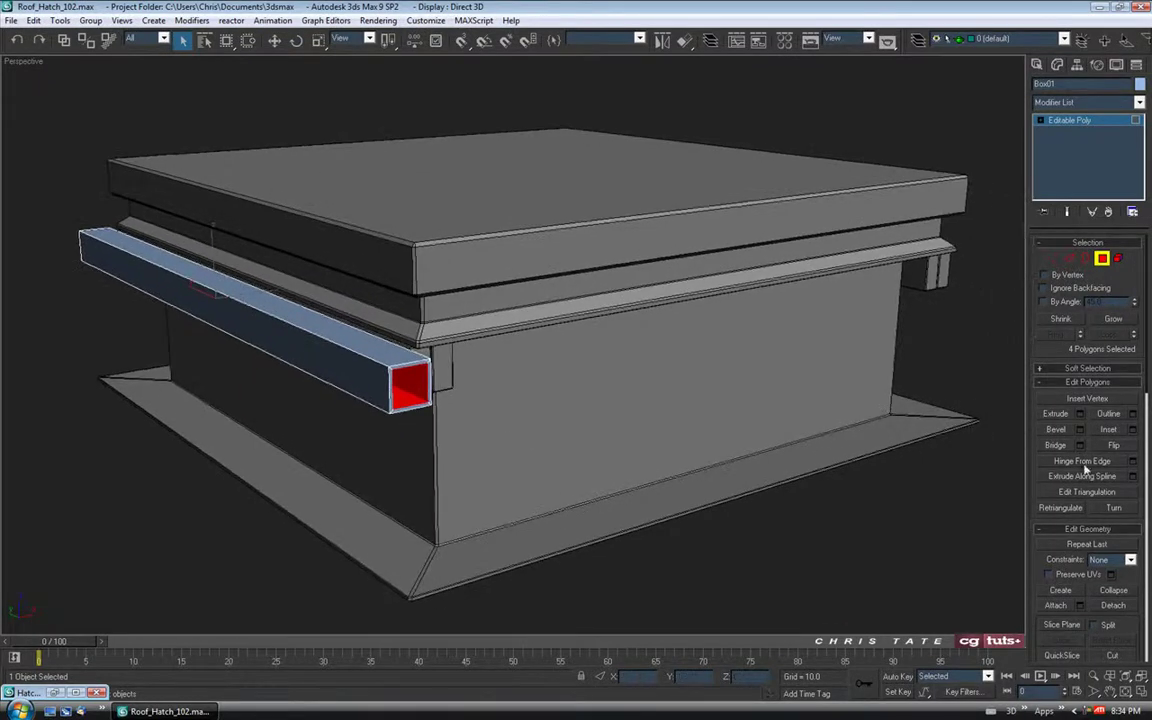
{"action": "mouse_move", "coordinate": [522, 527]}
{"action": "middle_mouse_down", "text": "alt"}
{"action": "mouse_move", "coordinate": [486, 499]}
{"action": "mouse_move", "coordinate": [504, 504]}
{"action": "mouse_move", "coordinate": [517, 478]}
{"action": "mouse_move", "coordinate": [553, 492]}
{"action": "middle_mouse_up", "text": "alt"}
{"action": "middle_click_drag", "start_coordinate": [502, 422], "coordinate": [521, 438]}
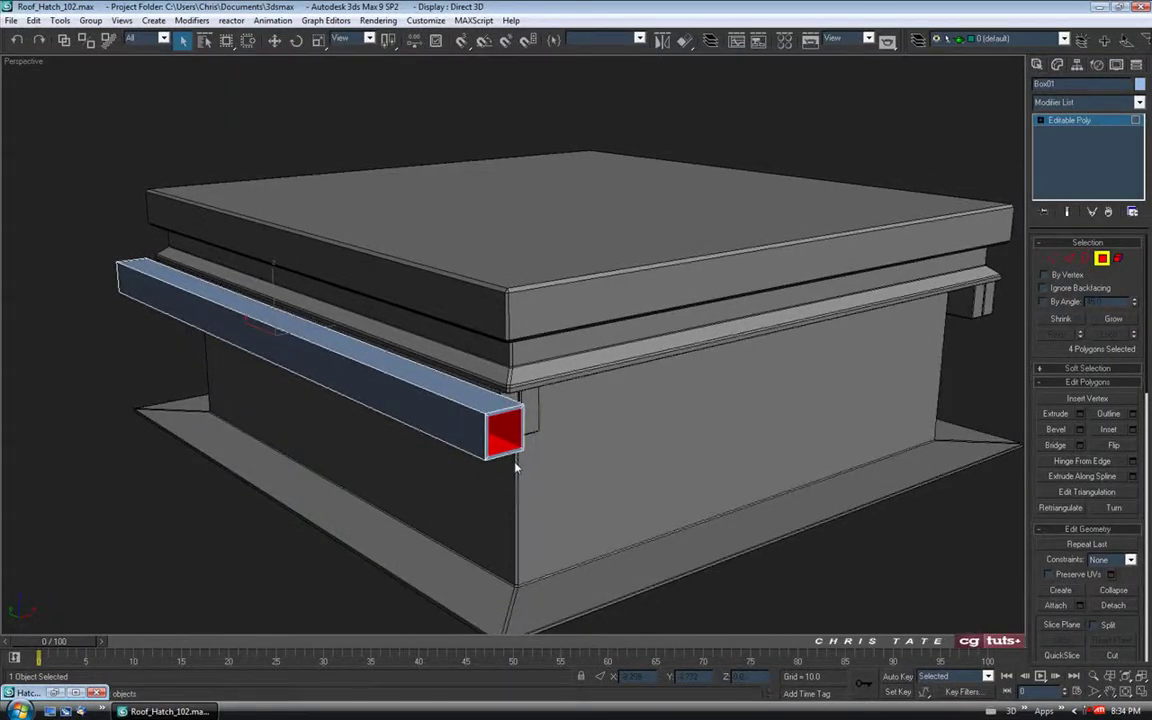
{"action": "key", "text": "alt+q"}
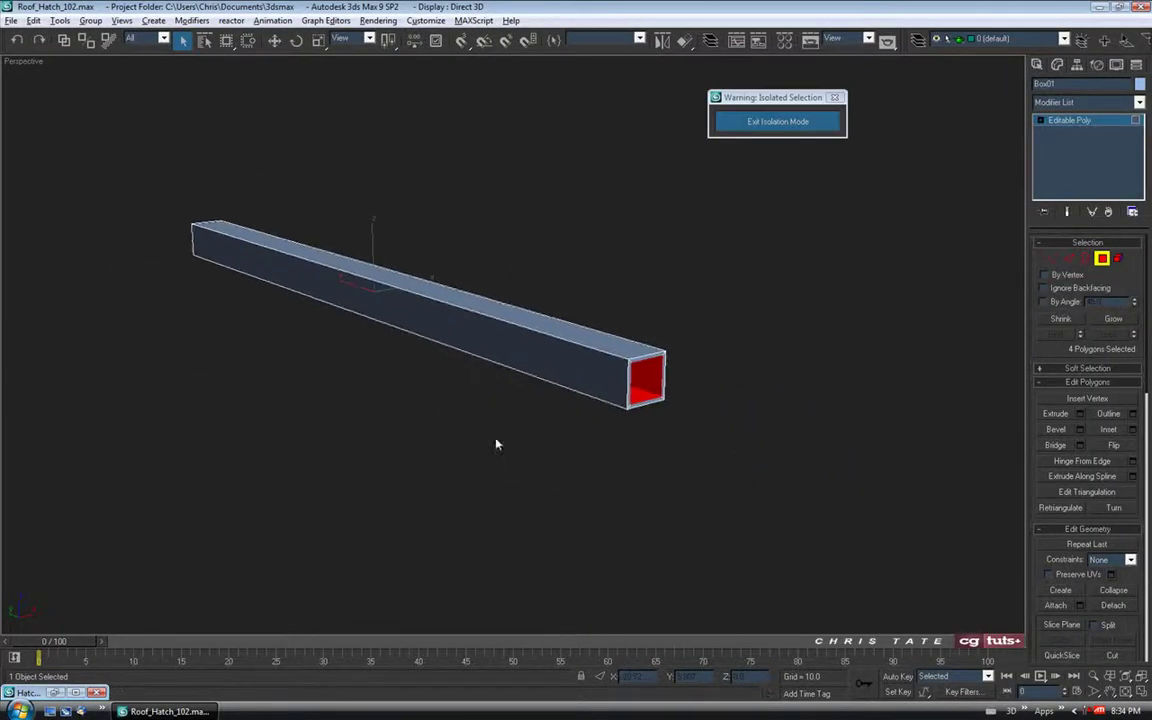
{"action": "middle_click_drag", "start_coordinate": [707, 350], "coordinate": [652, 332], "text": "alt"}
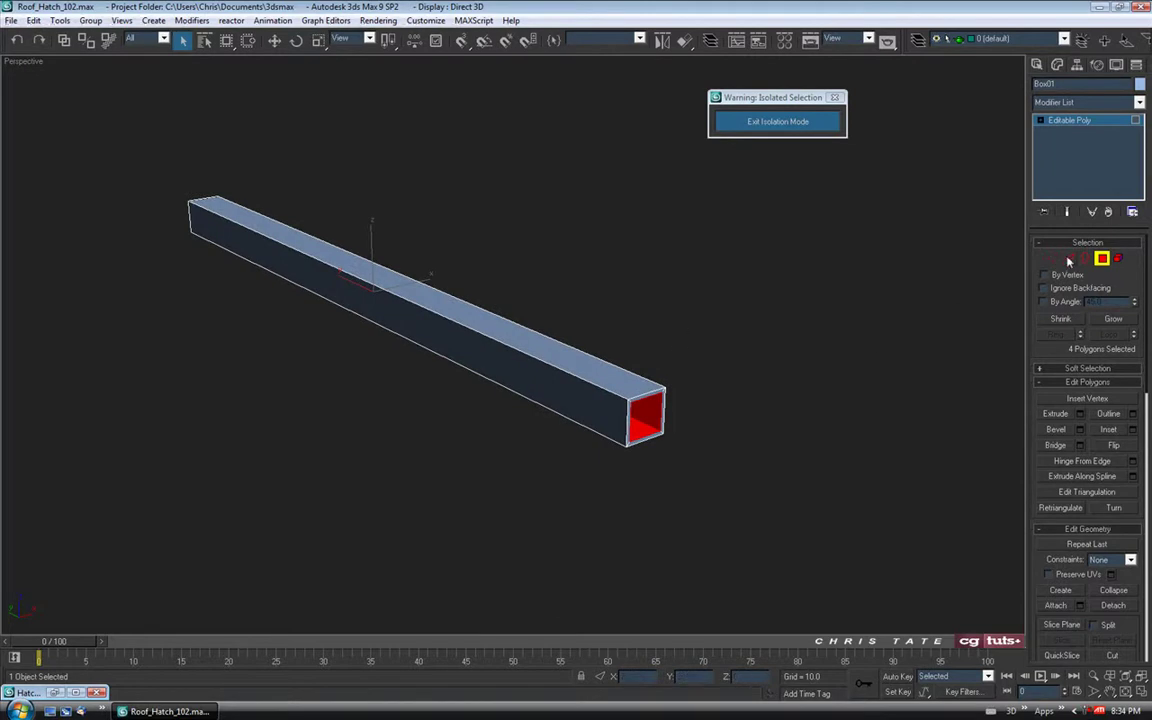
{"action": "key", "text": "2"}
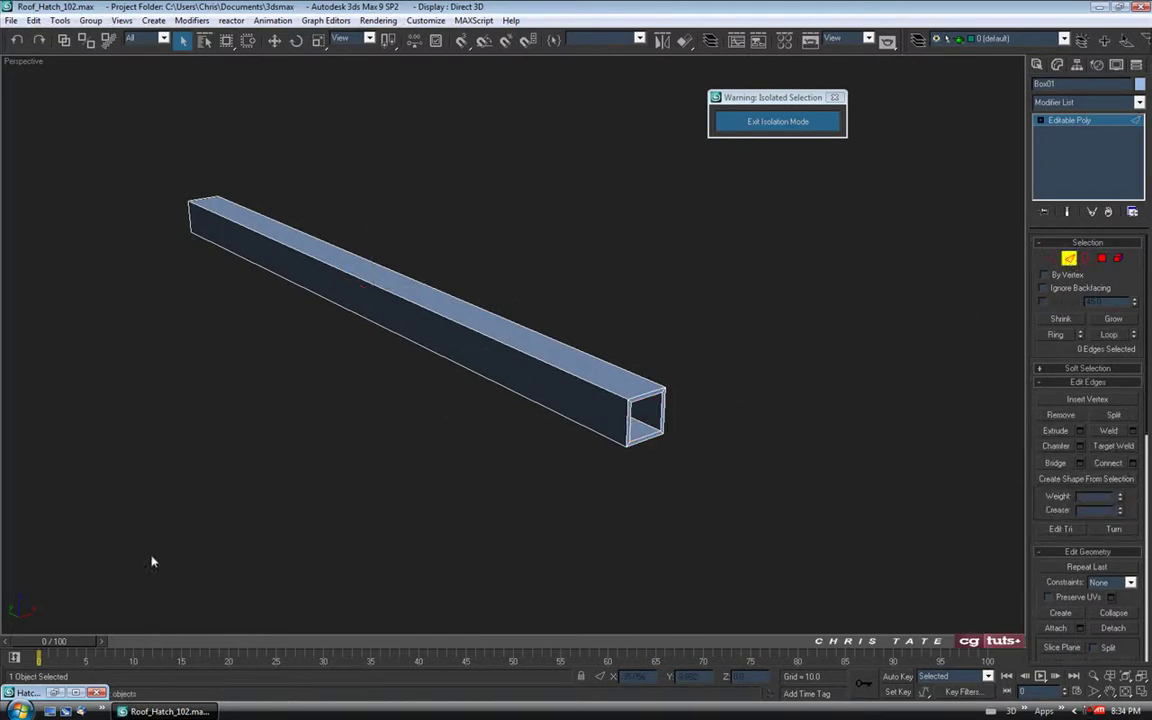
Examine the lower yellow rail and its capped corner in the Hatch Closed.JPG reference photo
{"action": "left_click", "coordinate": [55, 692]}
{"action": "middle_click_drag", "start_coordinate": [129, 482], "coordinate": [415, 464]}
{"action": "mouse_move", "coordinate": [74, 458]}
{"action": "middle_mouse_down"}
{"action": "mouse_move", "coordinate": [265, 458]}
{"action": "mouse_move", "coordinate": [421, 435]}
{"action": "middle_mouse_up"}
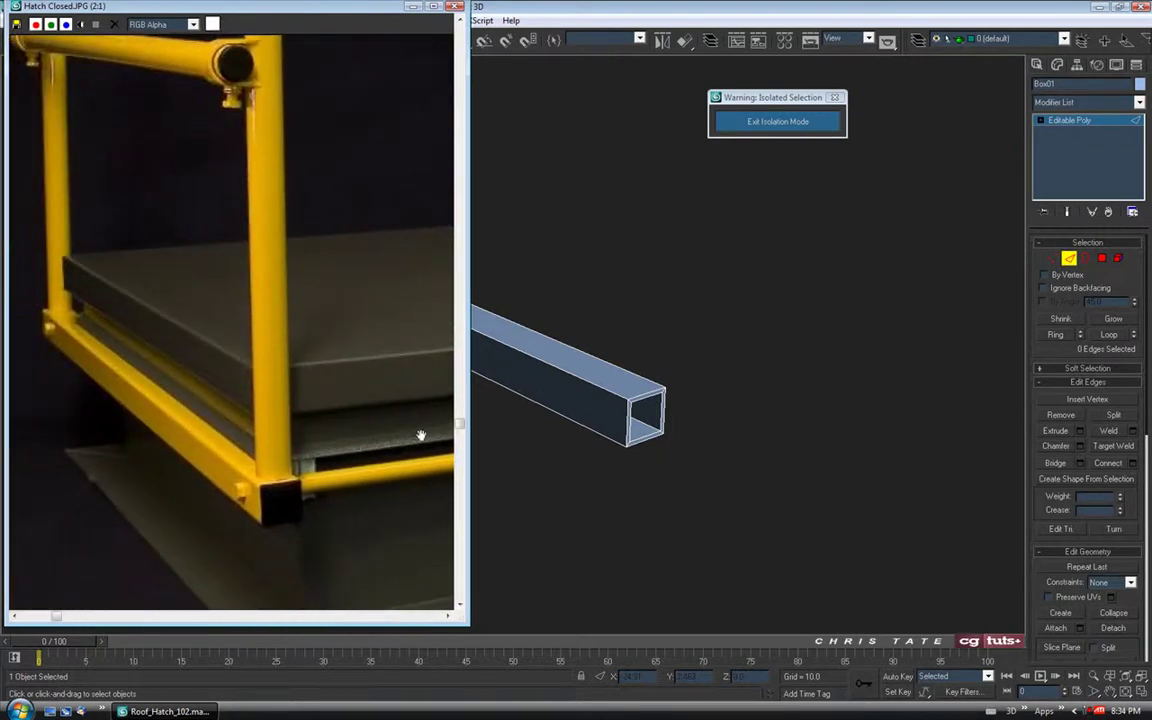
{"action": "left_click", "coordinate": [413, 6]}
Select all inner and outer lengthwise edges of the rail and extend the selection to their full edge loops
{"action": "mouse_move", "coordinate": [554, 362]}
{"action": "middle_mouse_down"}
{"action": "mouse_move", "coordinate": [554, 387]}
{"action": "mouse_move", "coordinate": [574, 395]}
{"action": "middle_mouse_up"}
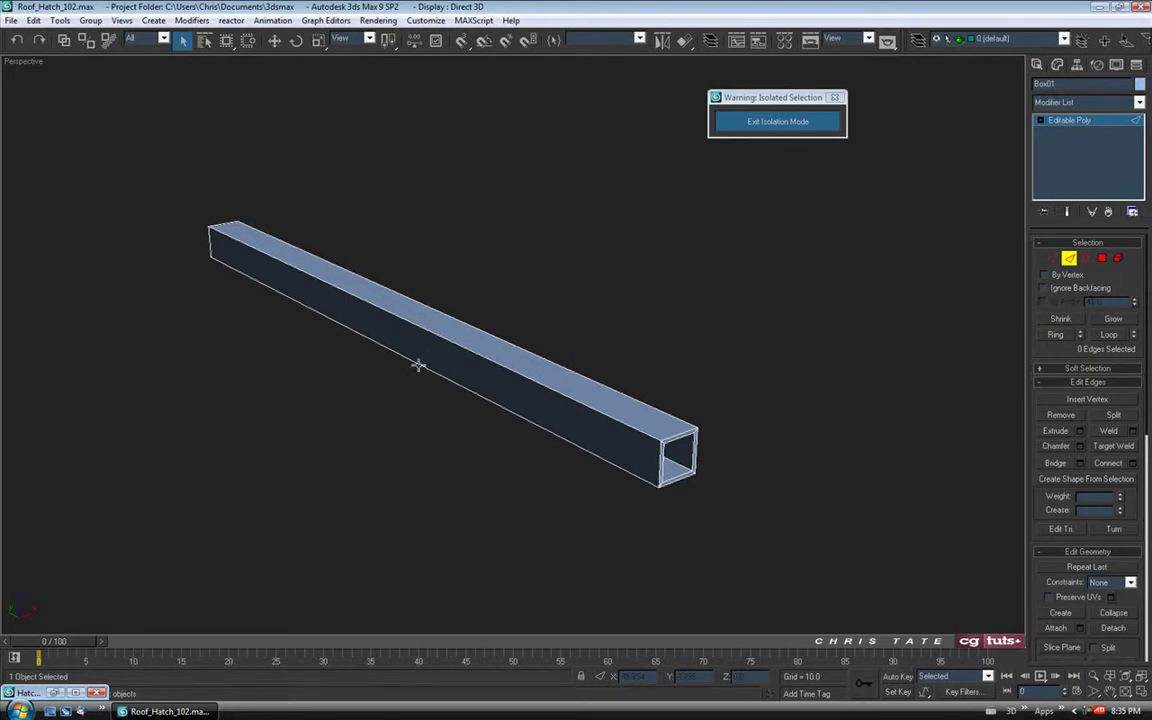
{"action": "left_click_drag", "start_coordinate": [420, 270], "coordinate": [515, 508]}
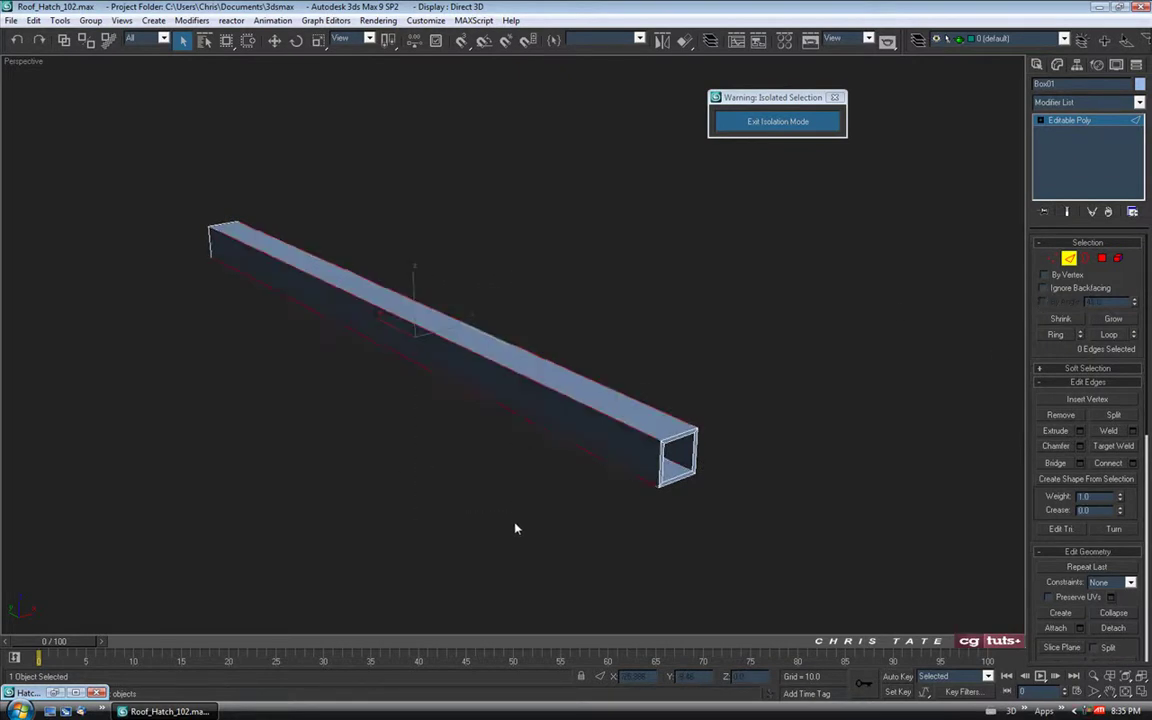
{"action": "mouse_move", "coordinate": [503, 478]}
{"action": "middle_mouse_down", "text": "alt"}
{"action": "mouse_move", "coordinate": [450, 476]}
{"action": "mouse_move", "coordinate": [458, 447]}
{"action": "mouse_move", "coordinate": [490, 460]}
{"action": "middle_mouse_up", "text": "alt"}
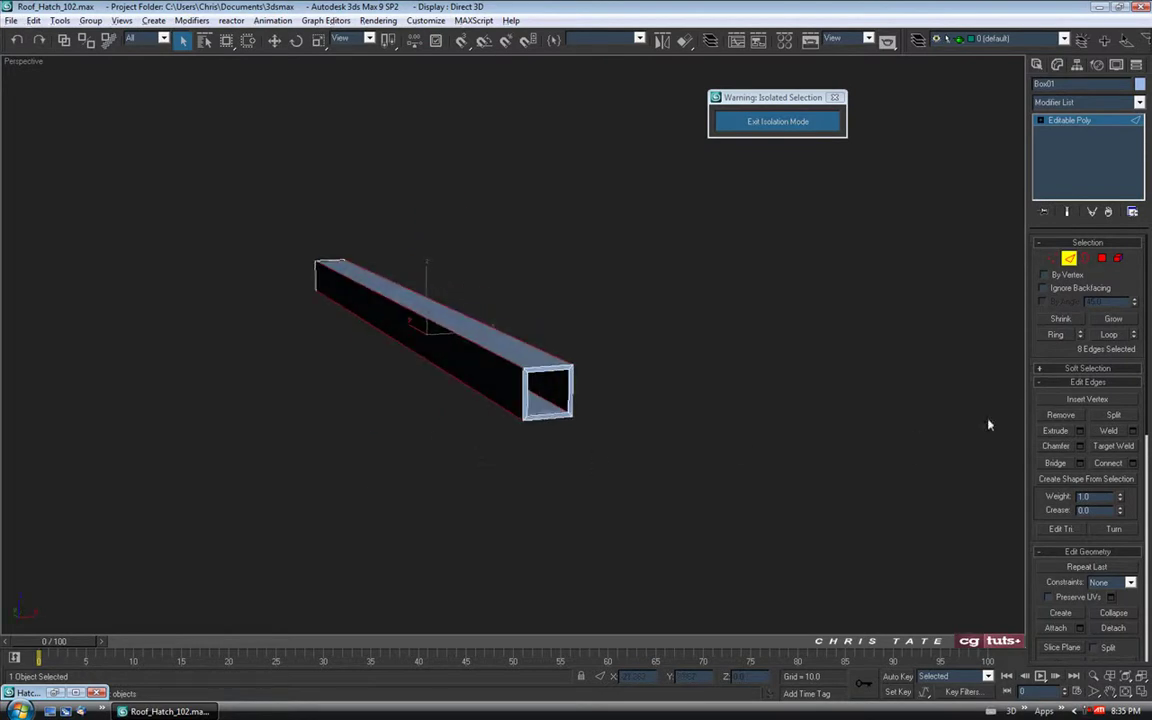
{"action": "left_click", "coordinate": [1107, 336]}
{"action": "scroll", "coordinate": [576, 417], "scroll_direction": "up", "scroll_amount": 3}
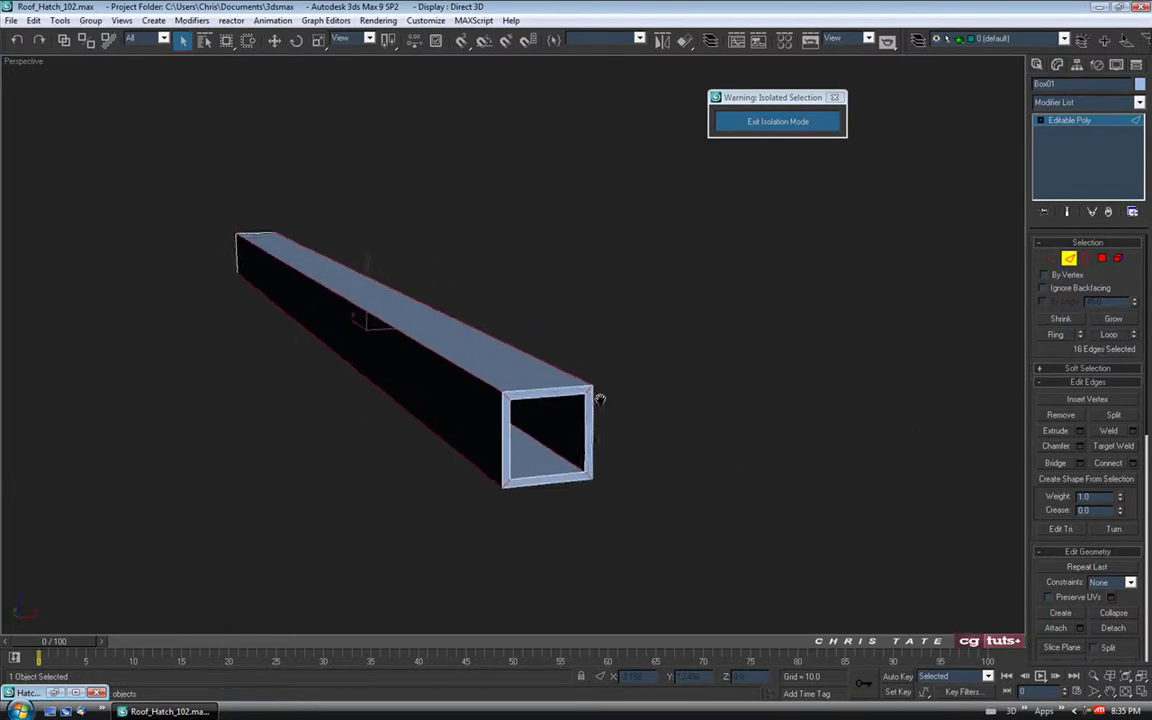
{"action": "middle_click_drag", "start_coordinate": [640, 357], "coordinate": [628, 361]}
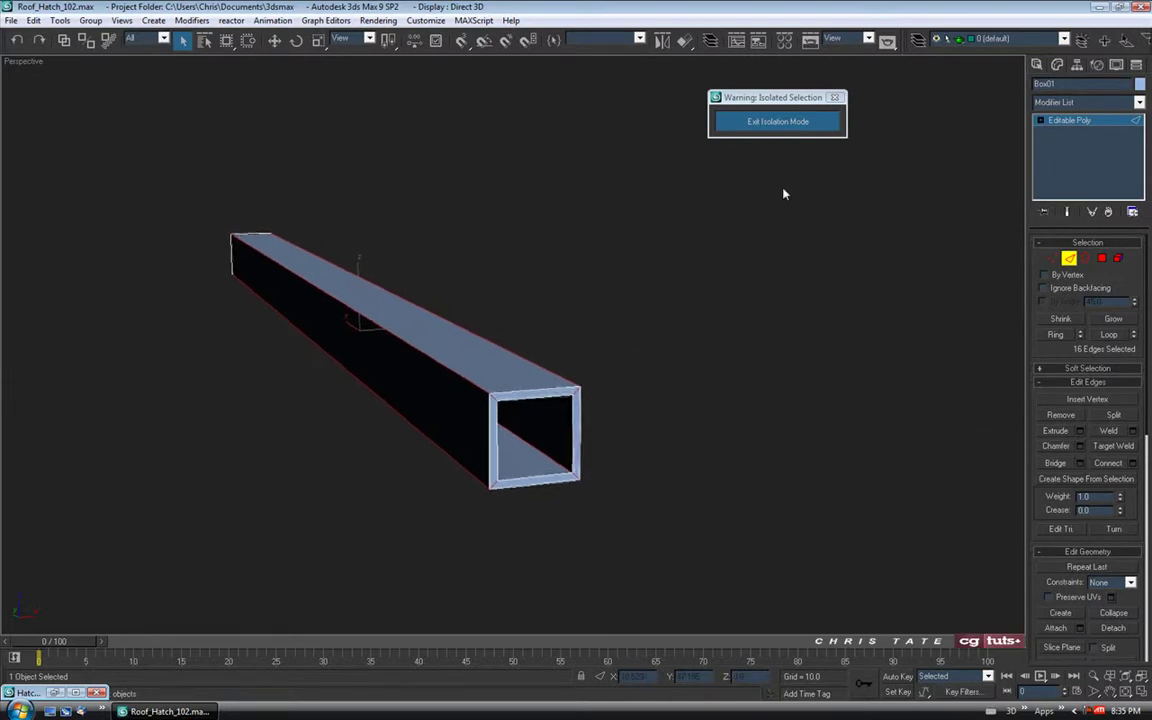
Exit isolation mode and chamfer the rail's selected lengthwise inner and outer edges by 0.15
{"action": "left_click", "coordinate": [778, 122]}
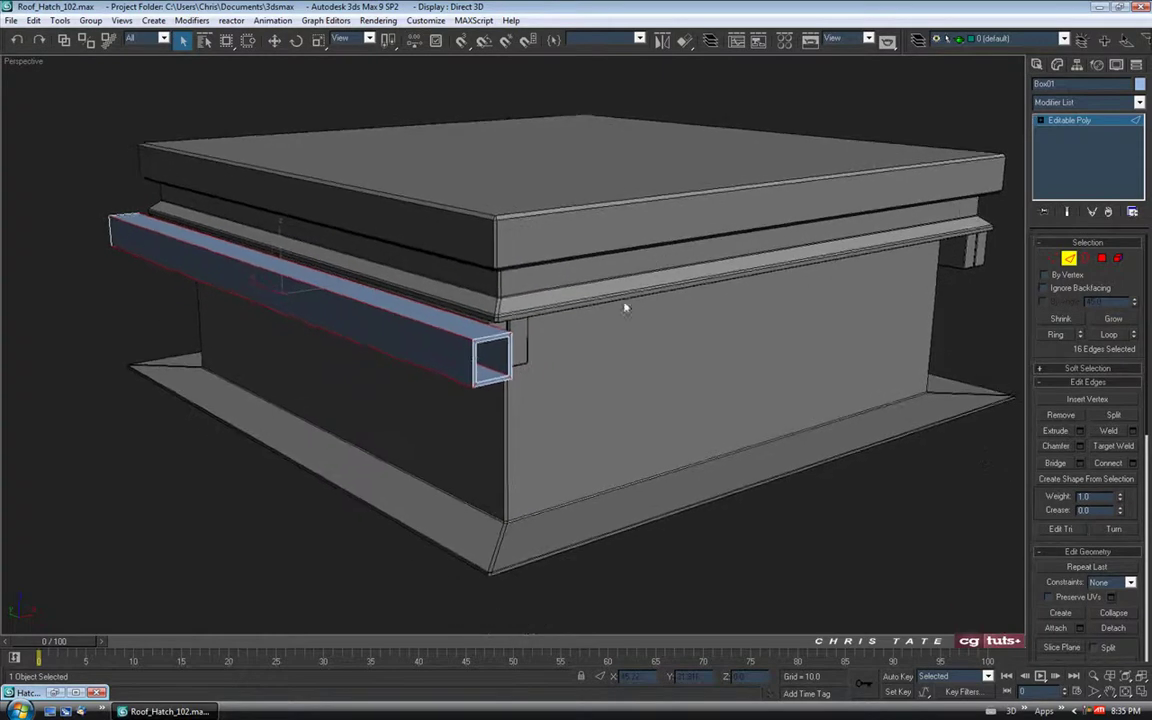
{"action": "middle_click_drag", "start_coordinate": [580, 381], "coordinate": [605, 381]}
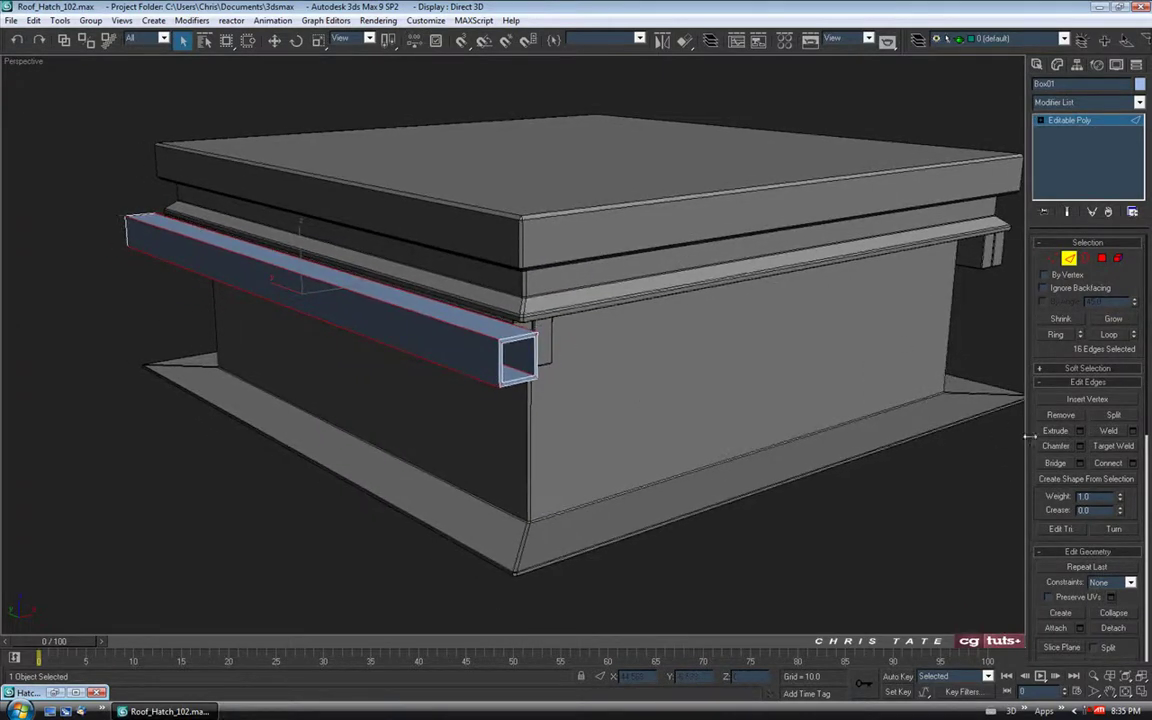
{"action": "left_click", "coordinate": [1079, 447]}
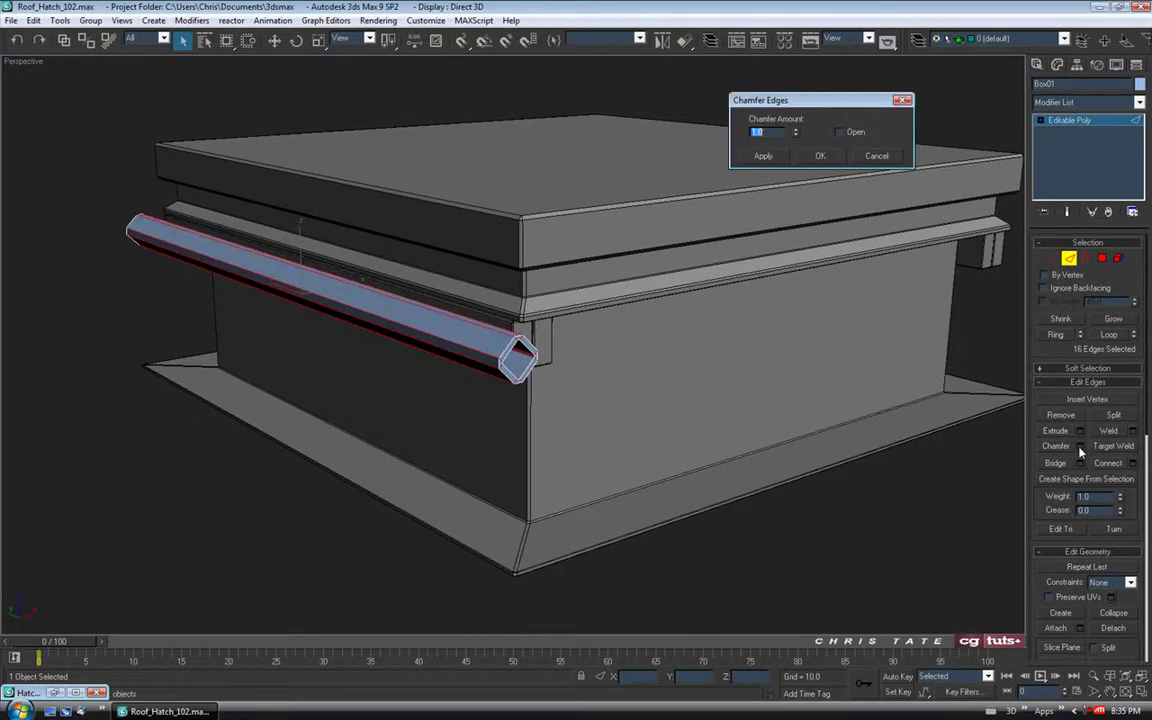
{"action": "middle_click_drag", "start_coordinate": [468, 330], "coordinate": [434, 316], "text": "alt"}
{"action": "middle_click_drag", "start_coordinate": [400, 271], "coordinate": [478, 301]}
{"action": "scroll", "coordinate": [496, 293], "scroll_direction": "up", "scroll_amount": 5}
{"action": "left_click_drag", "start_coordinate": [796, 139], "coordinate": [797, 187]}
{"action": "scroll", "coordinate": [540, 352], "scroll_direction": "down", "scroll_amount": 5}
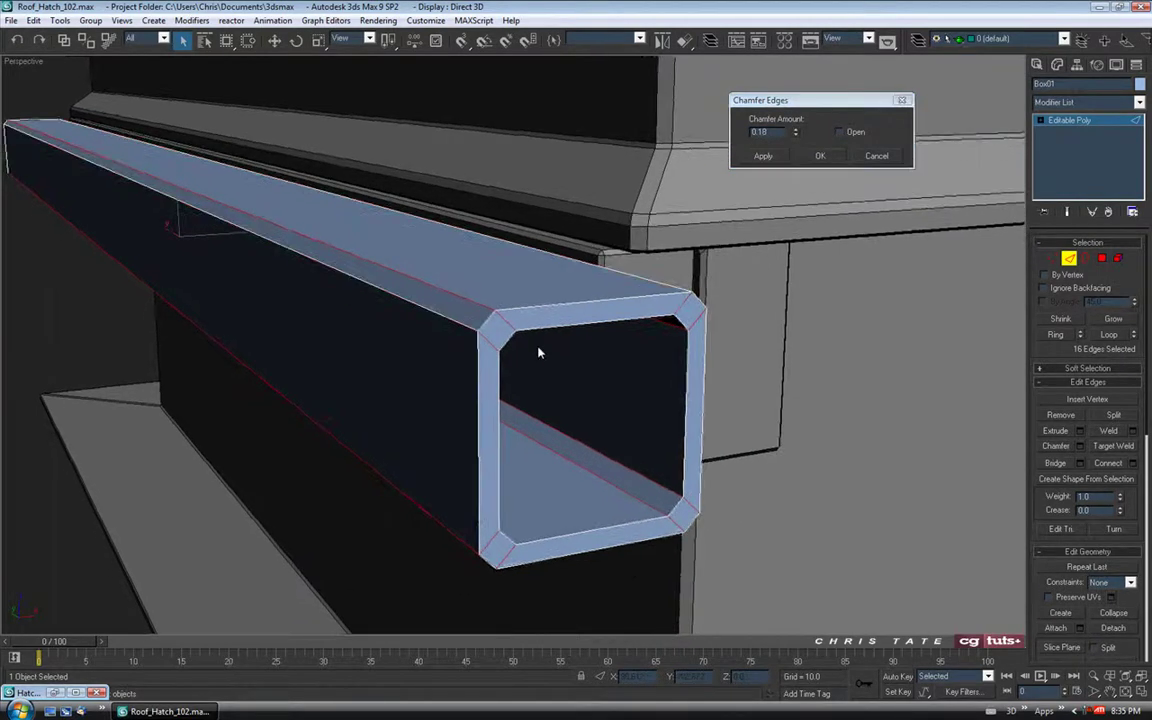
{"action": "left_click", "coordinate": [797, 134]}
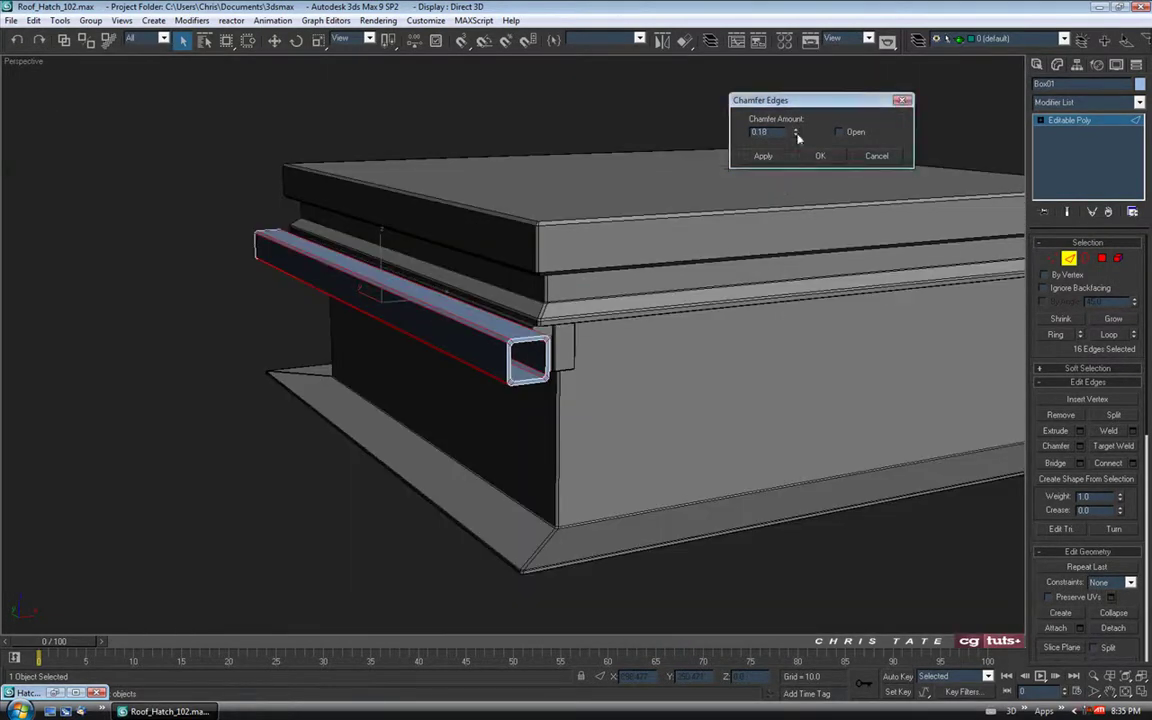
{"action": "left_click", "coordinate": [797, 135]}
{"action": "middle_click_drag", "start_coordinate": [587, 340], "coordinate": [577, 352]}
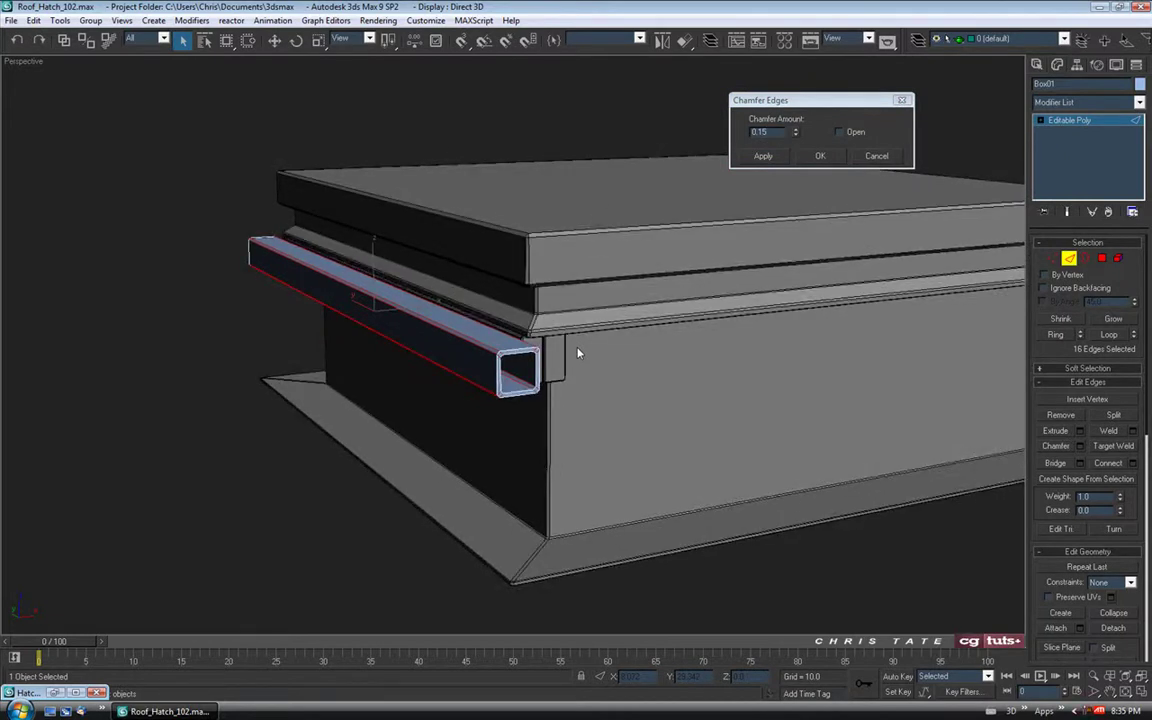
{"action": "middle_click_drag", "start_coordinate": [541, 339], "coordinate": [543, 342]}
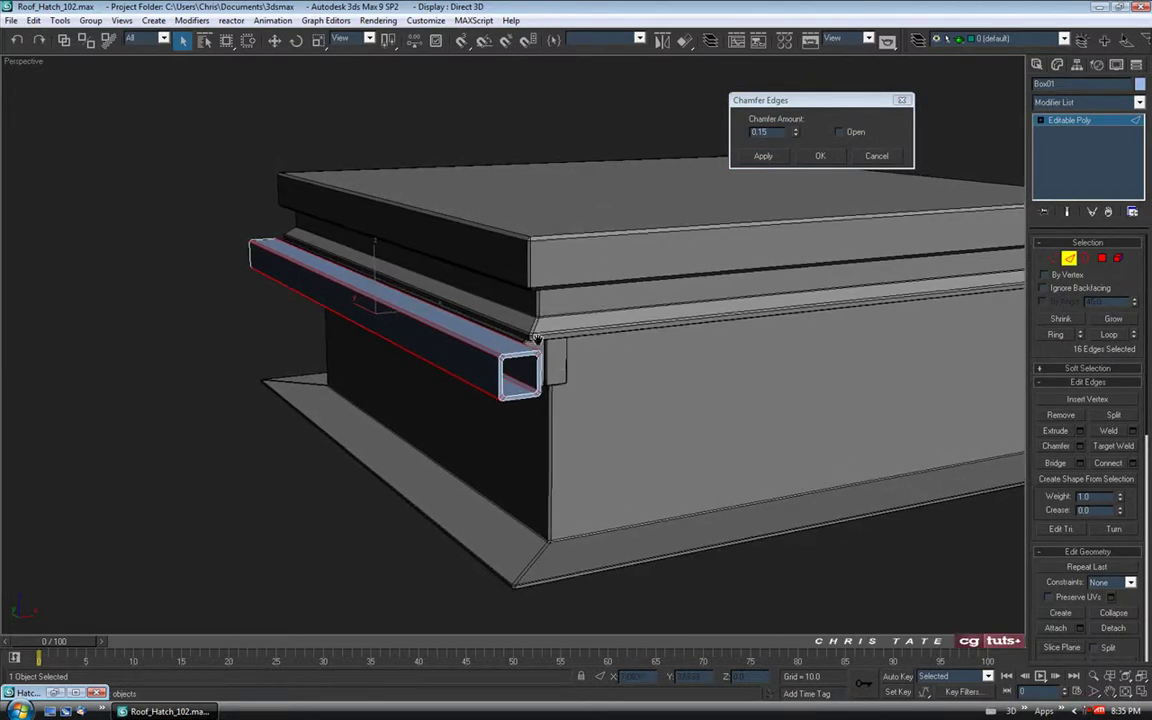
{"action": "left_click", "coordinate": [818, 156]}
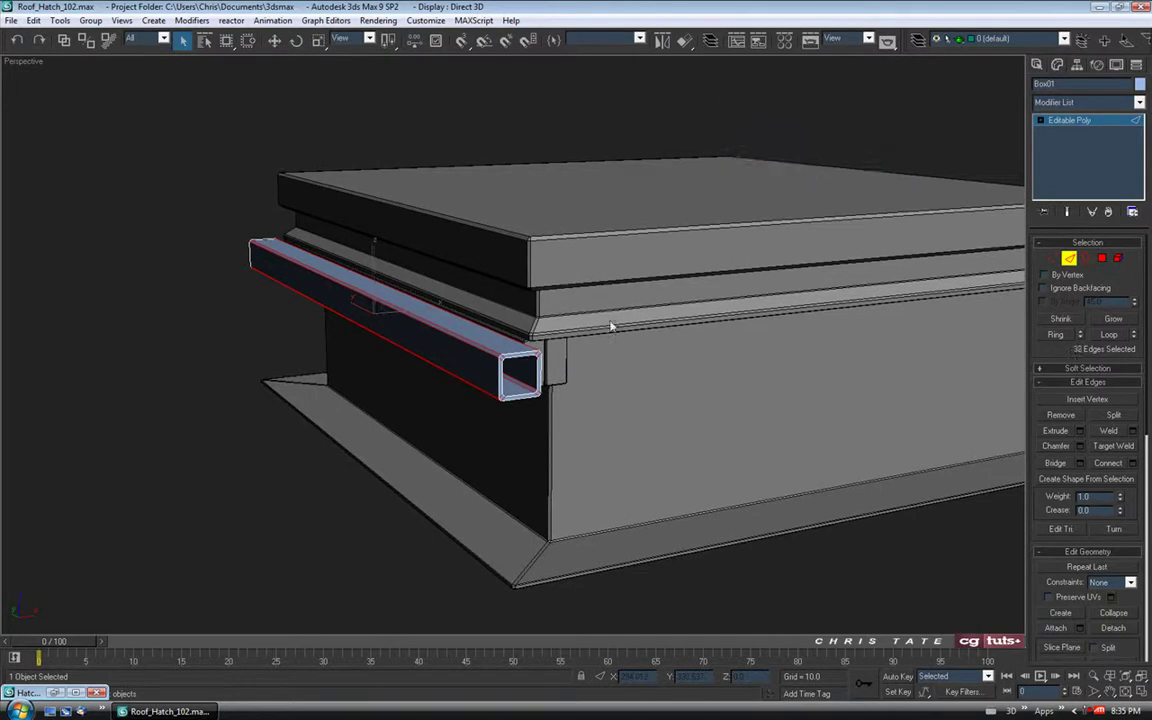
Chamfer the inner and outer edges around the rail's open ends by a small amount, then finish edge editing and deselect the rail
{"action": "mouse_move", "coordinate": [470, 356]}
{"action": "middle_mouse_down", "text": "alt"}
{"action": "mouse_move", "coordinate": [540, 410]}
{"action": "mouse_move", "coordinate": [467, 360]}
{"action": "middle_mouse_up", "text": "alt"}
{"action": "middle_click_drag", "start_coordinate": [554, 436], "coordinate": [507, 407]}
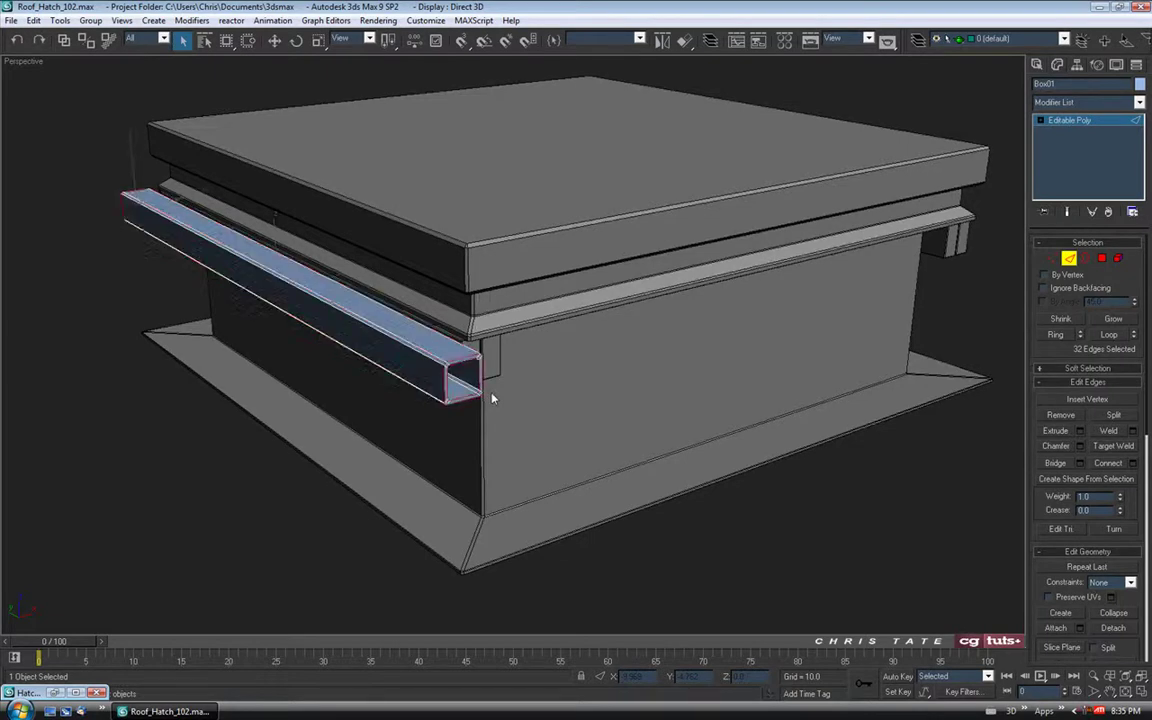
{"action": "scroll", "coordinate": [467, 428], "scroll_direction": "up", "scroll_amount": 5}
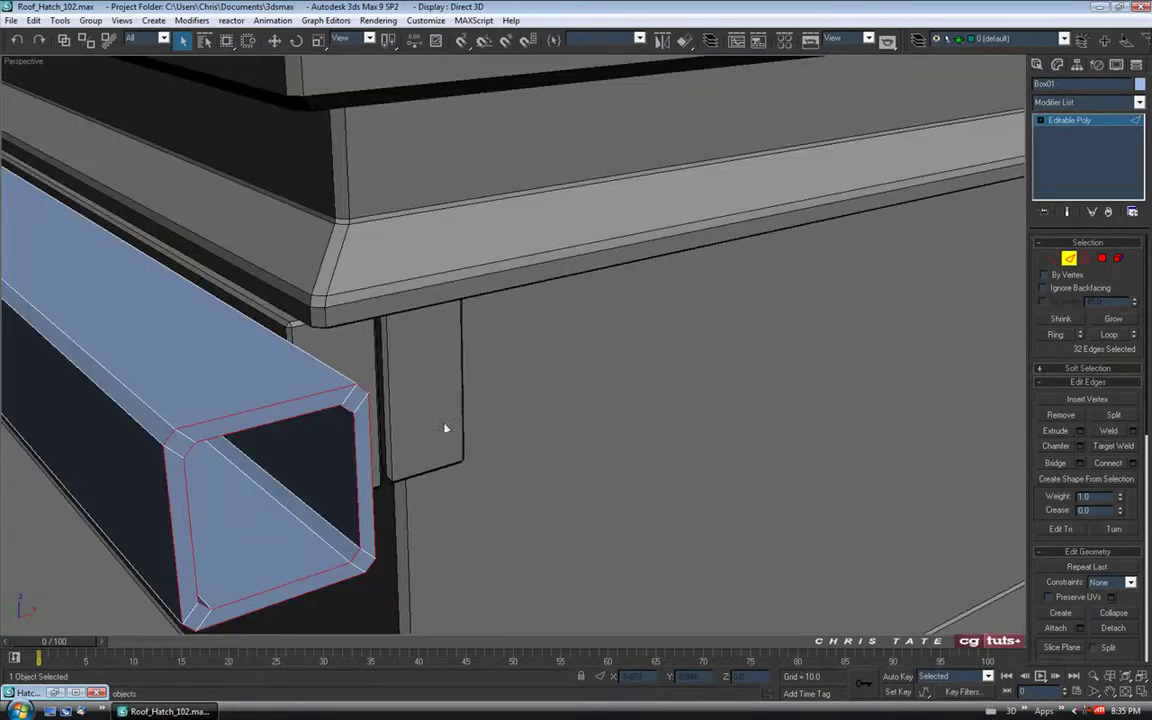
{"action": "middle_click_drag", "start_coordinate": [467, 428], "coordinate": [485, 381]}
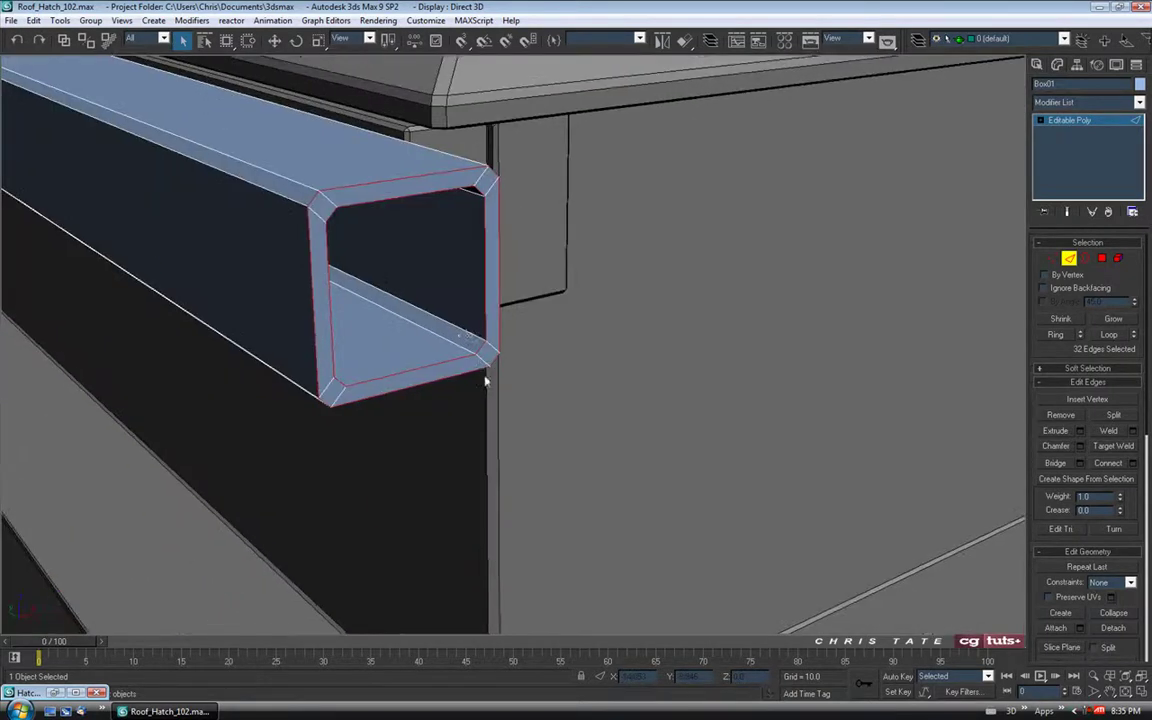
{"action": "left_click", "coordinate": [1080, 446]}
{"action": "left_click_drag", "start_coordinate": [801, 103], "coordinate": [782, 142]}
{"action": "middle_click_drag", "start_coordinate": [407, 258], "coordinate": [488, 298], "text": "alt"}
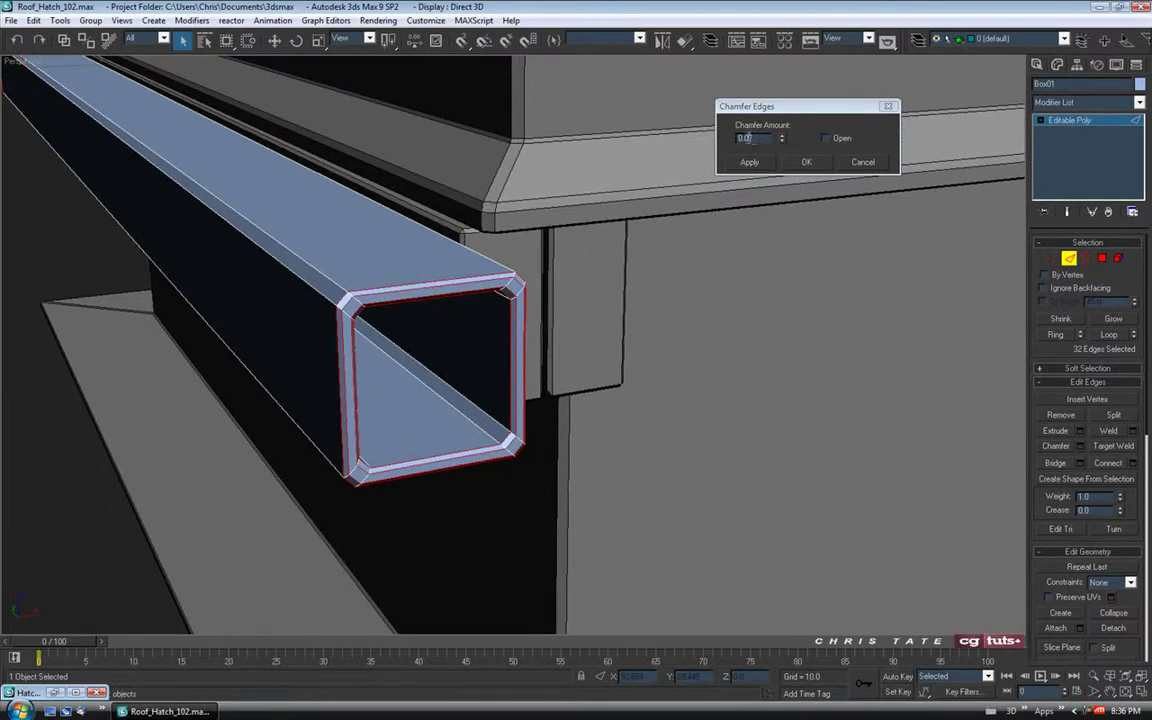
{"action": "left_click", "coordinate": [807, 163]}
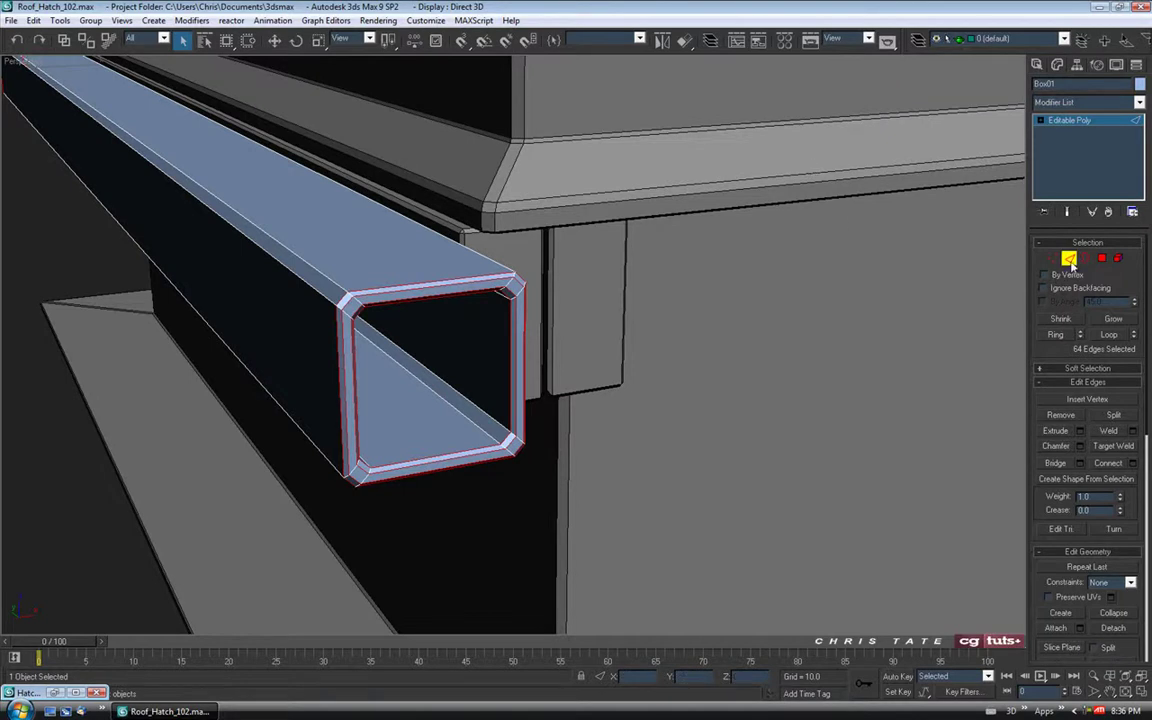
{"action": "left_click", "coordinate": [1068, 259]}
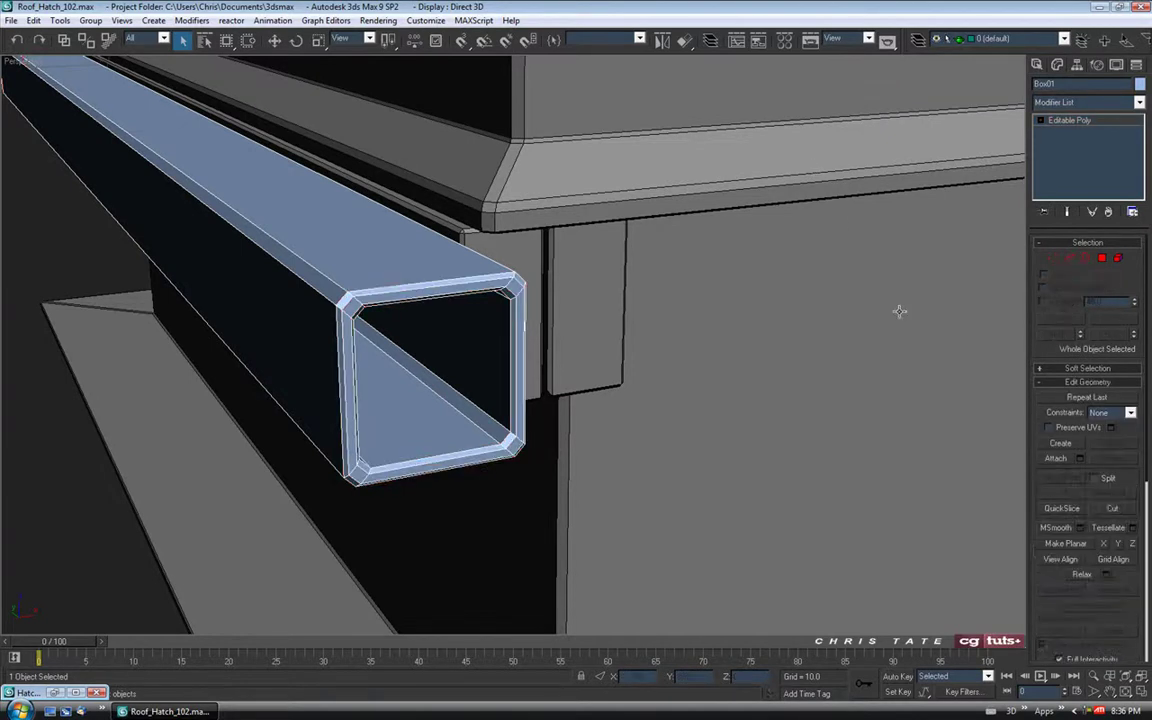
{"action": "left_click", "coordinate": [68, 280]}
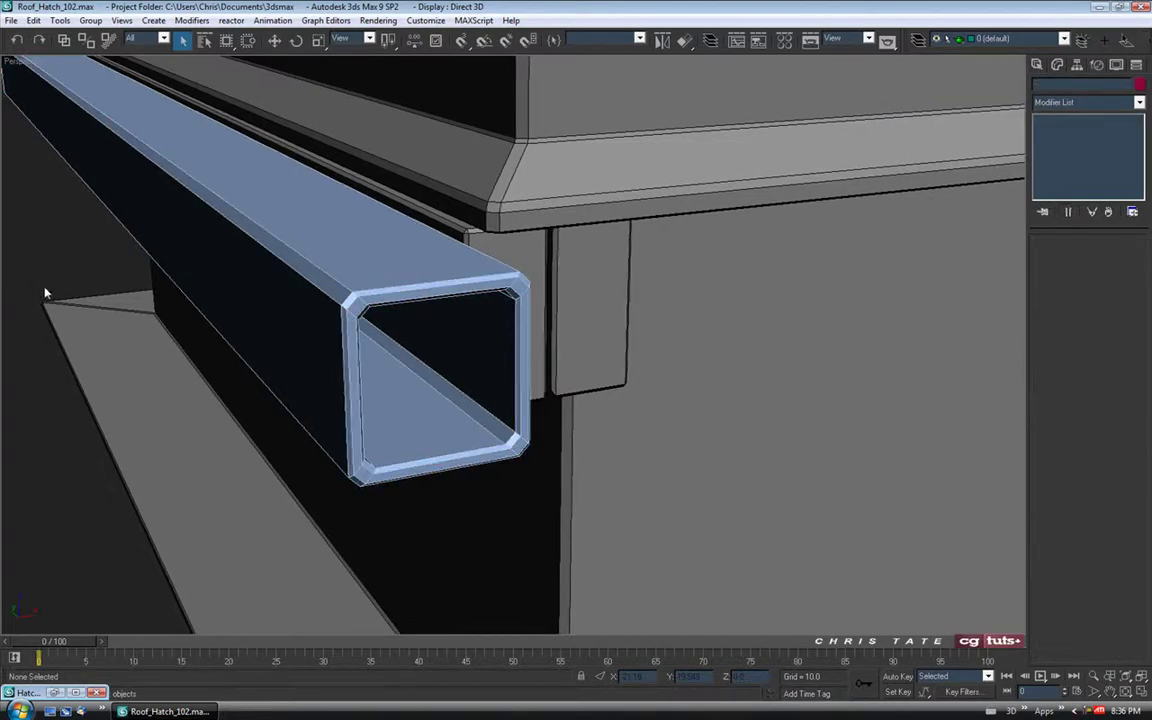
Set the rail's object color to black
{"action": "key", "text": "z"}
{"action": "mouse_move", "coordinate": [470, 380]}
{"action": "middle_mouse_down", "text": "alt"}
{"action": "mouse_move", "coordinate": [507, 410]}
{"action": "mouse_move", "coordinate": [409, 404]}
{"action": "mouse_move", "coordinate": [491, 363]}
{"action": "mouse_move", "coordinate": [539, 393]}
{"action": "mouse_move", "coordinate": [487, 428]}
{"action": "middle_mouse_up", "text": "alt"}
{"action": "left_click", "coordinate": [388, 340]}
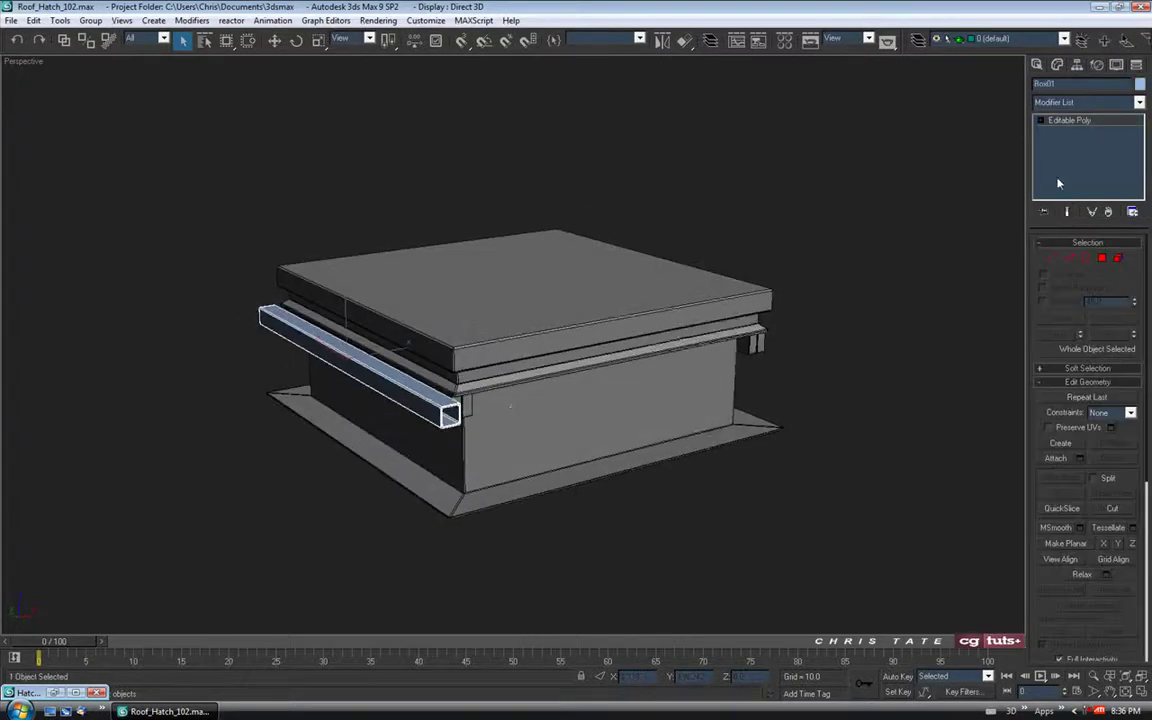
{"action": "left_click", "coordinate": [1140, 85]}
{"action": "left_click", "coordinate": [644, 431]}
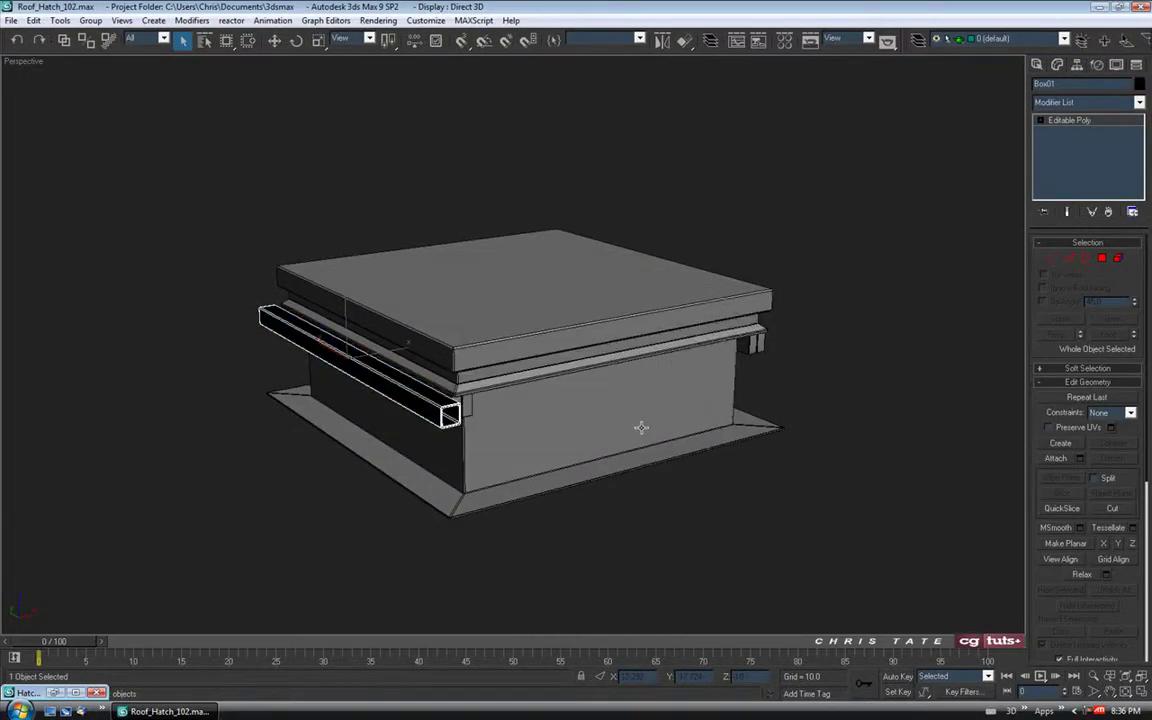
Assign the gray 01 - Default material to the rail and inspect its shading with and without edges displayed
{"action": "key", "text": "m"}
{"action": "left_click", "coordinate": [75, 287]}
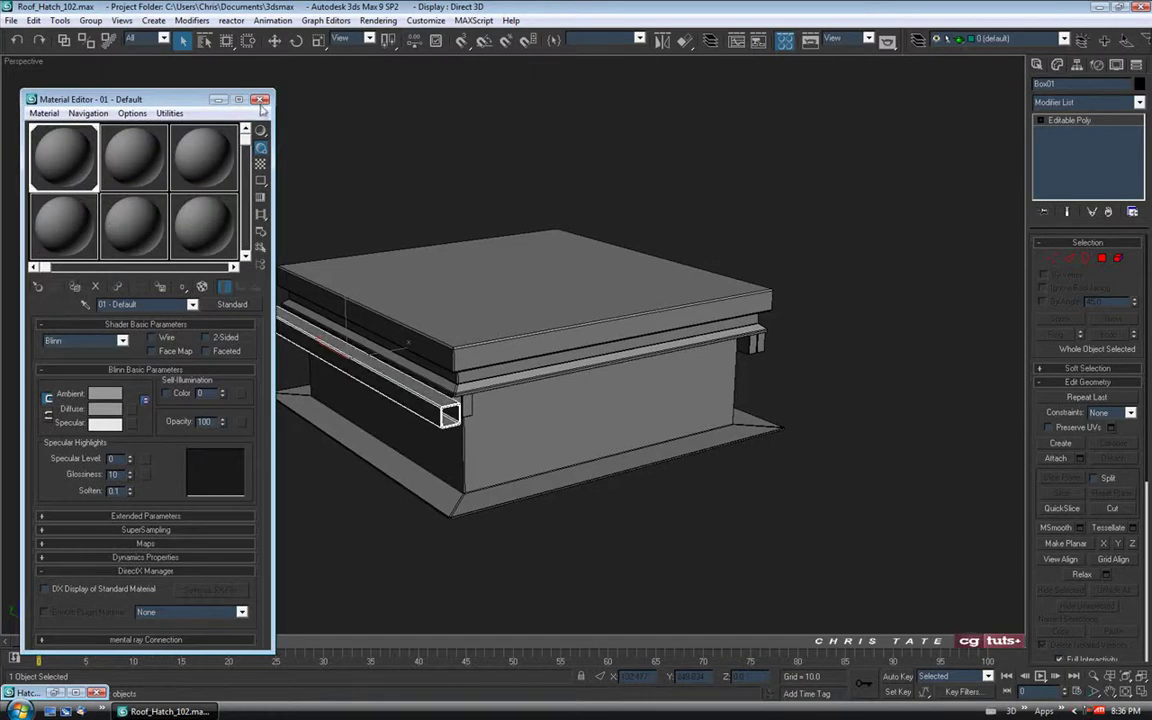
{"action": "left_click", "coordinate": [260, 100]}
{"action": "left_click", "coordinate": [381, 197]}
{"action": "middle_click_drag", "start_coordinate": [490, 459], "coordinate": [492, 446], "text": "alt"}
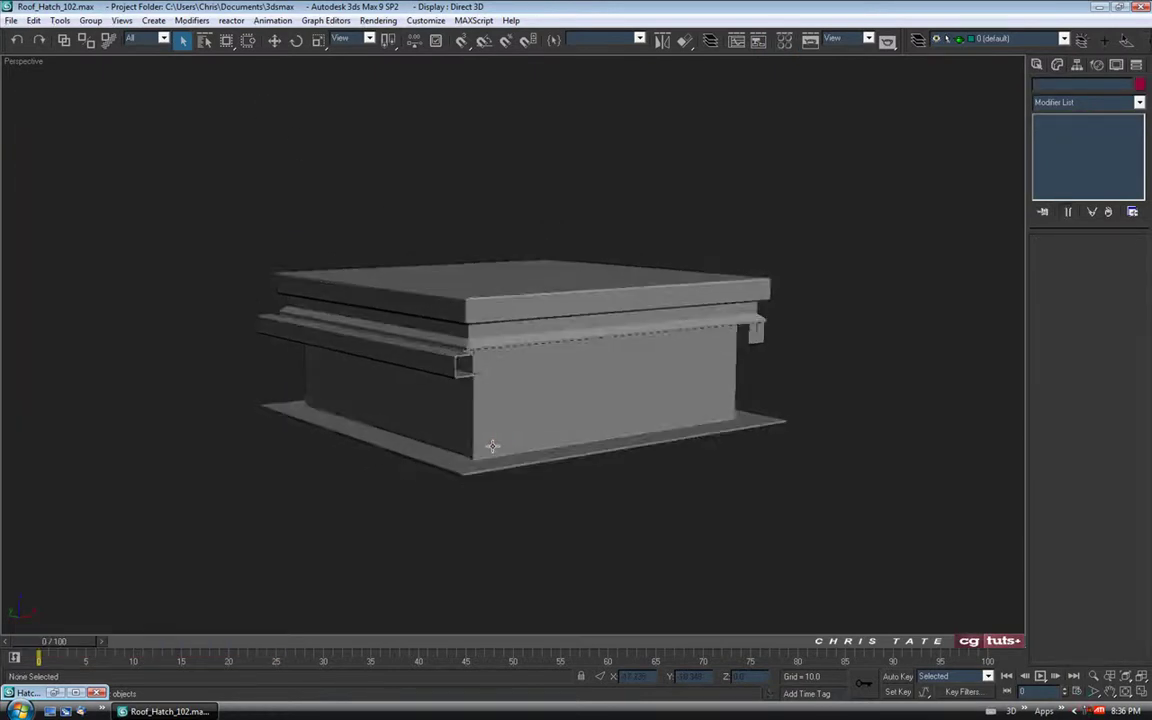
{"action": "middle_click_drag", "start_coordinate": [501, 395], "coordinate": [450, 372], "text": "alt"}
{"action": "key", "text": "F4"}
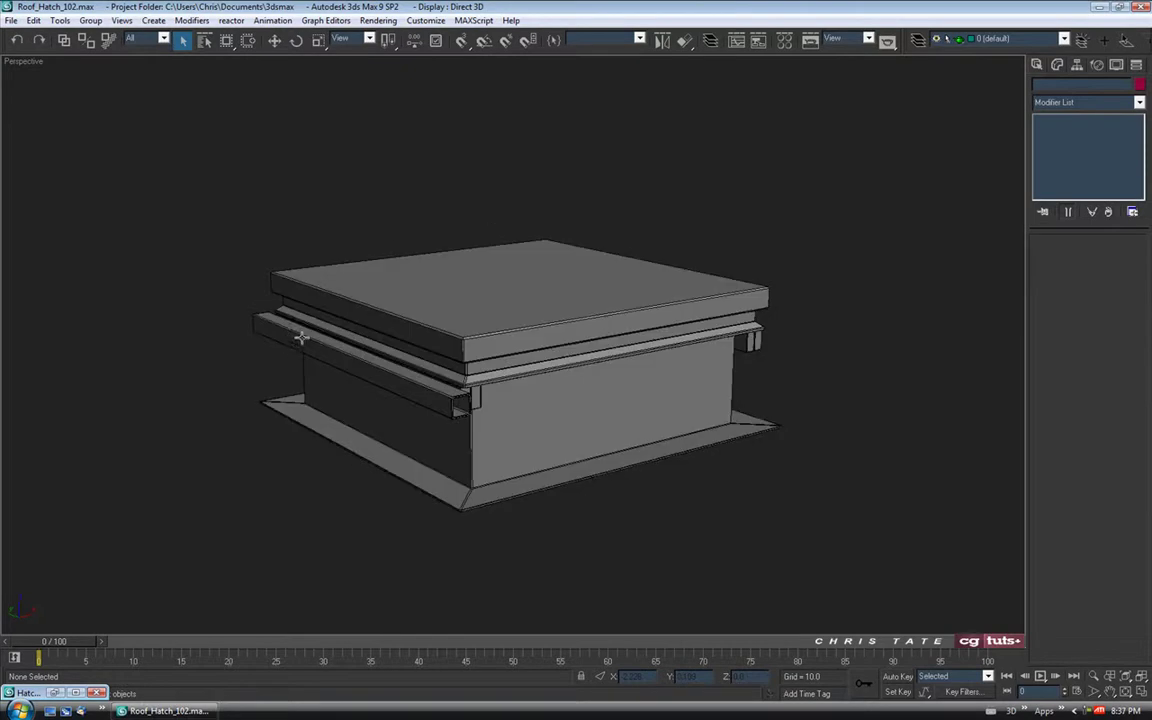
Rename the rail object as Square_Rail
{"action": "left_click", "coordinate": [302, 343]}
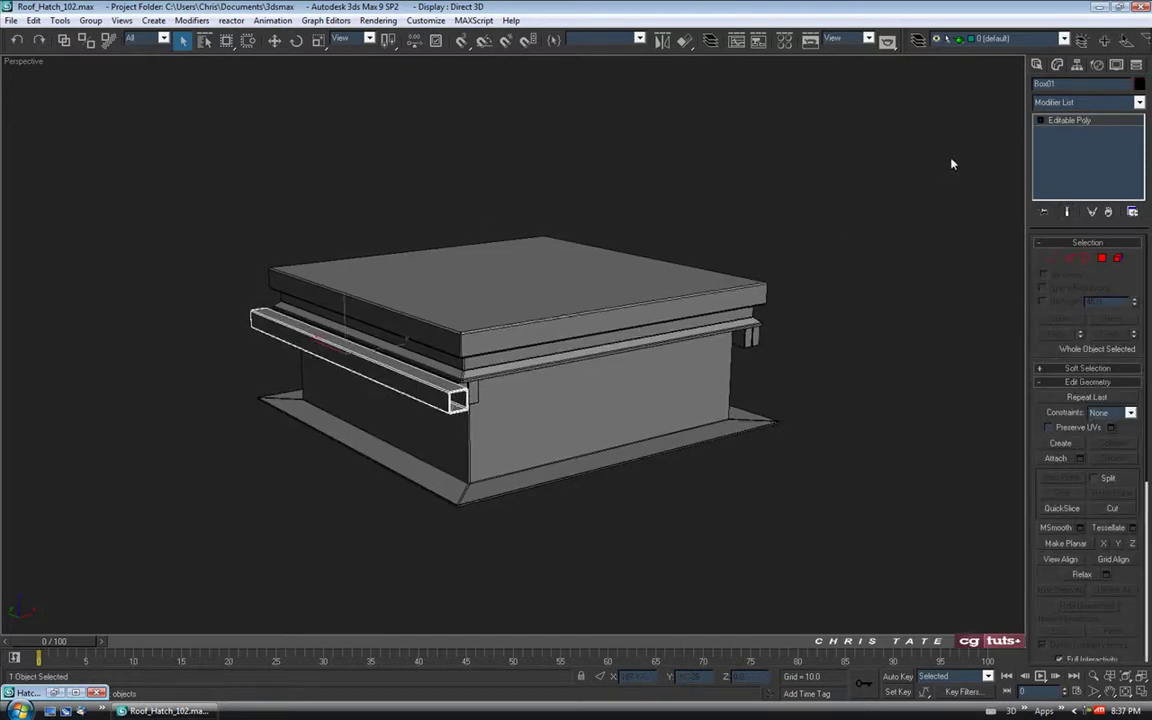
{"action": "left_click_drag", "start_coordinate": [1053, 84], "coordinate": [1034, 86]}
{"action": "type", "text": "Si"}
{"action": "type", "text": "uare_Rail"}
Check the position and orientation of the rail's pivot
{"action": "left_click", "coordinate": [1078, 65]}
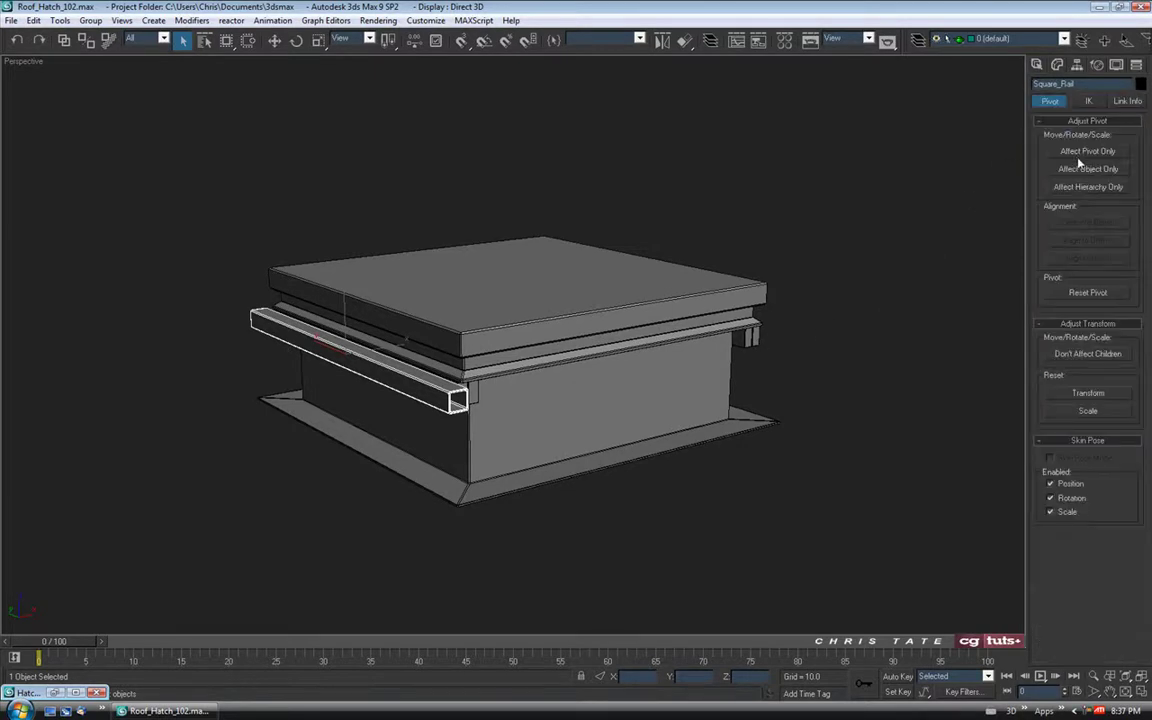
{"action": "left_click", "coordinate": [1078, 154]}
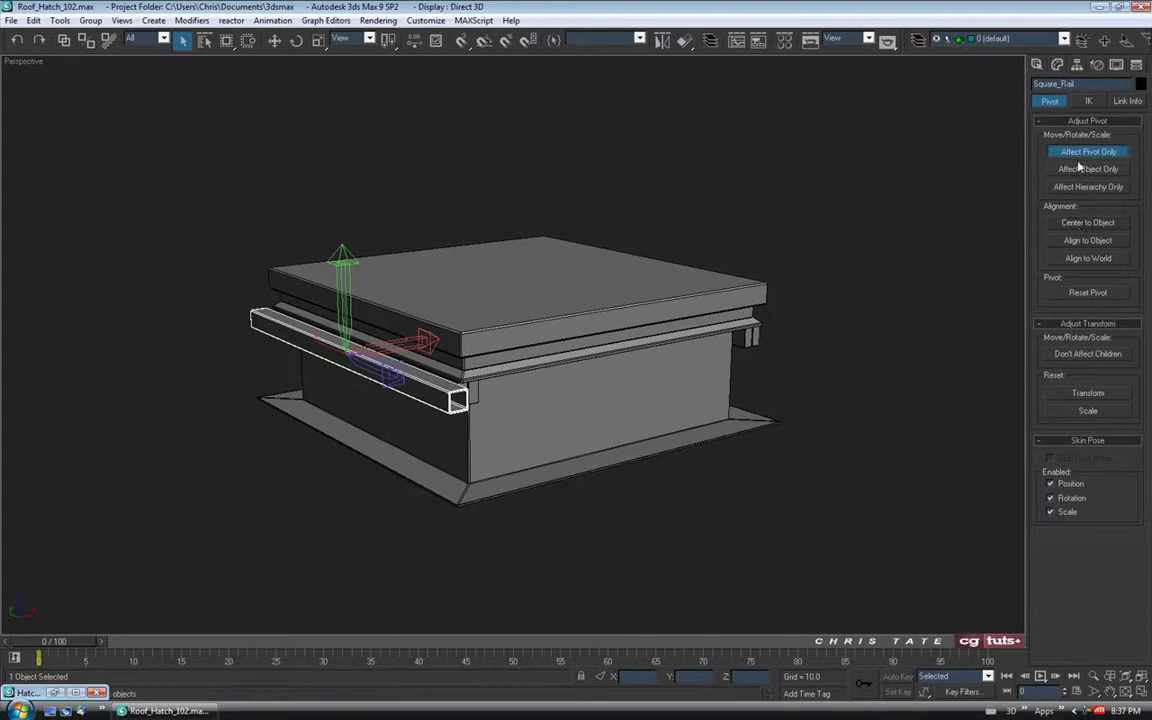
{"action": "left_click", "coordinate": [1078, 156]}
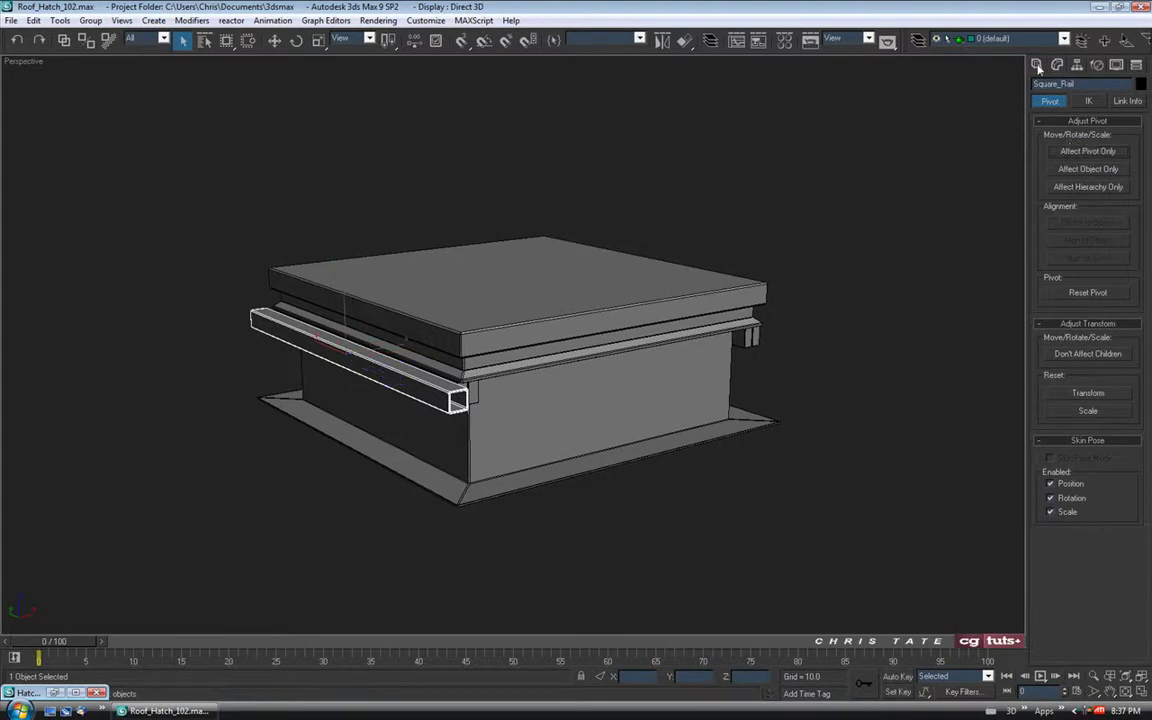
{"action": "left_click", "coordinate": [1037, 66]}
{"action": "middle_click_drag", "start_coordinate": [677, 487], "coordinate": [669, 478]}
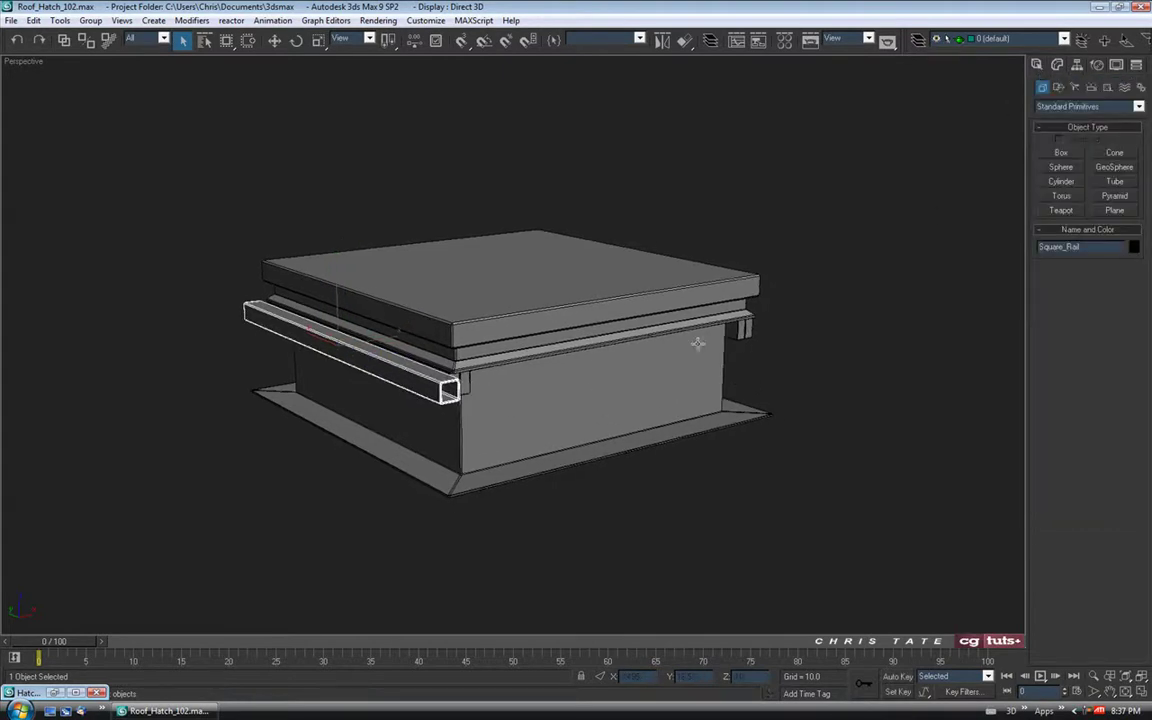
Clone the rail along X in the Front view to the opposite side of the hatch as a copy named Square_Rail01
{"action": "left_click", "coordinate": [1141, 692]}
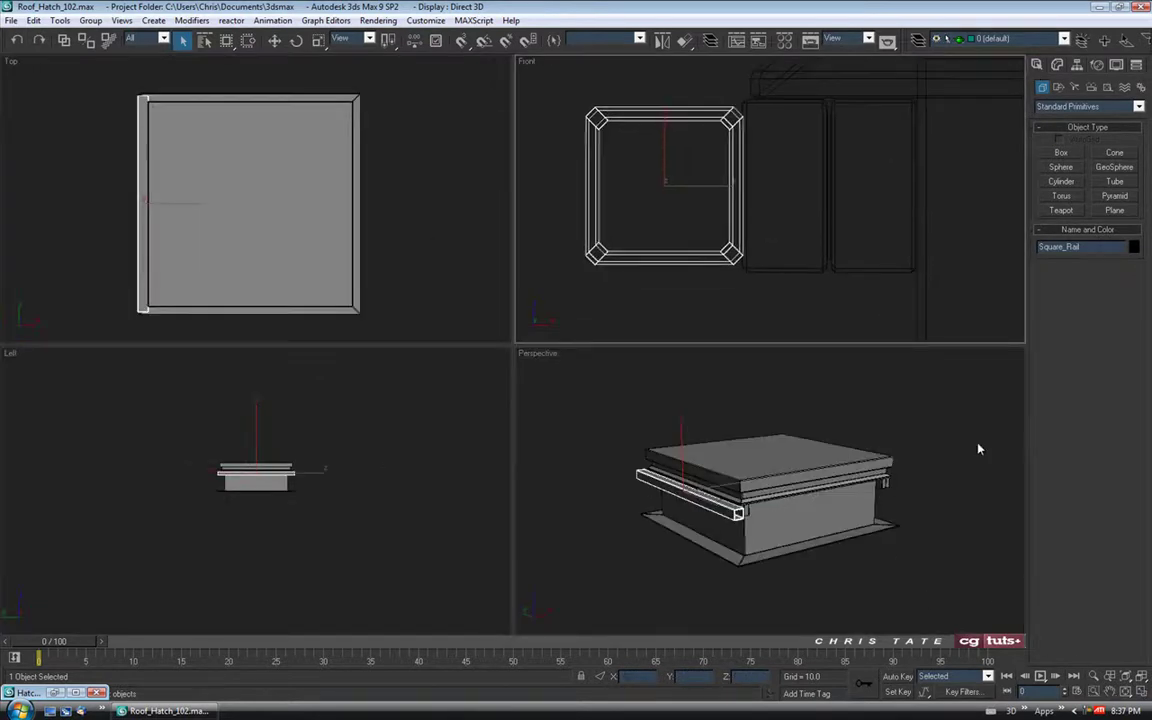
{"action": "left_click", "coordinate": [1141, 692]}
{"action": "scroll", "coordinate": [620, 295], "scroll_direction": "down", "scroll_amount": 6}
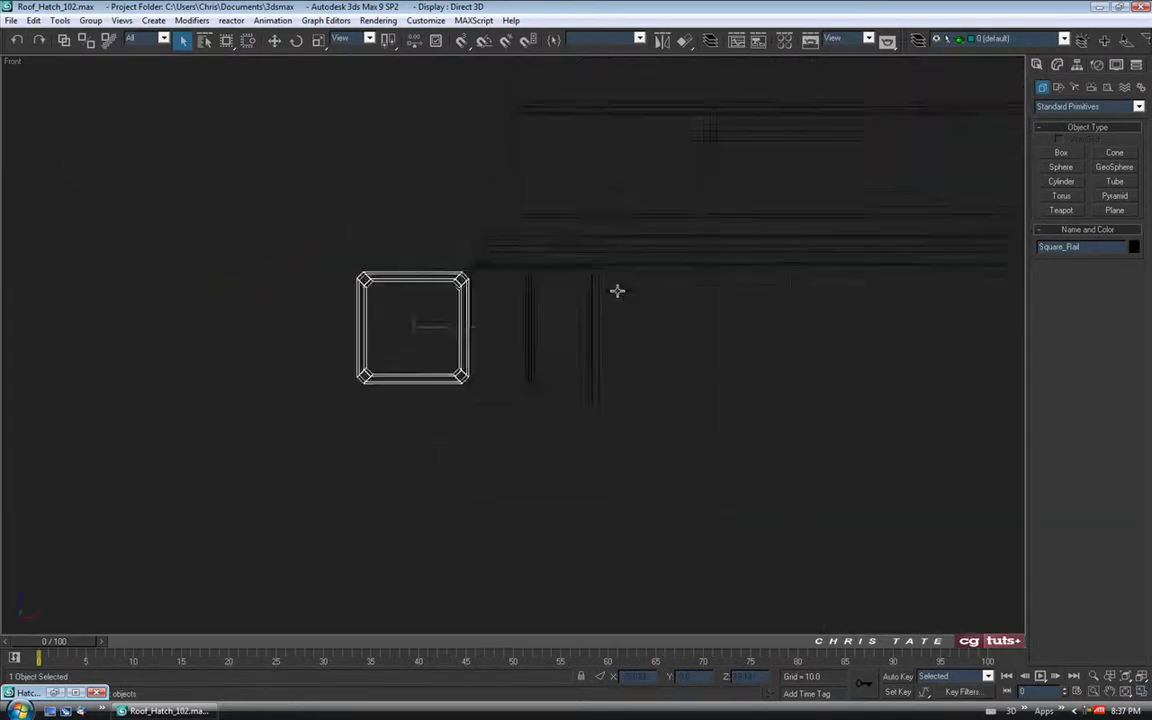
{"action": "scroll", "coordinate": [620, 295], "scroll_direction": "down", "scroll_amount": 4}
{"action": "mouse_move", "coordinate": [690, 325]}
{"action": "middle_mouse_down"}
{"action": "mouse_move", "coordinate": [591, 339]}
{"action": "mouse_move", "coordinate": [535, 303]}
{"action": "mouse_move", "coordinate": [530, 321]}
{"action": "middle_mouse_up"}
{"action": "scroll", "coordinate": [535, 303], "scroll_direction": "up", "scroll_amount": 4}
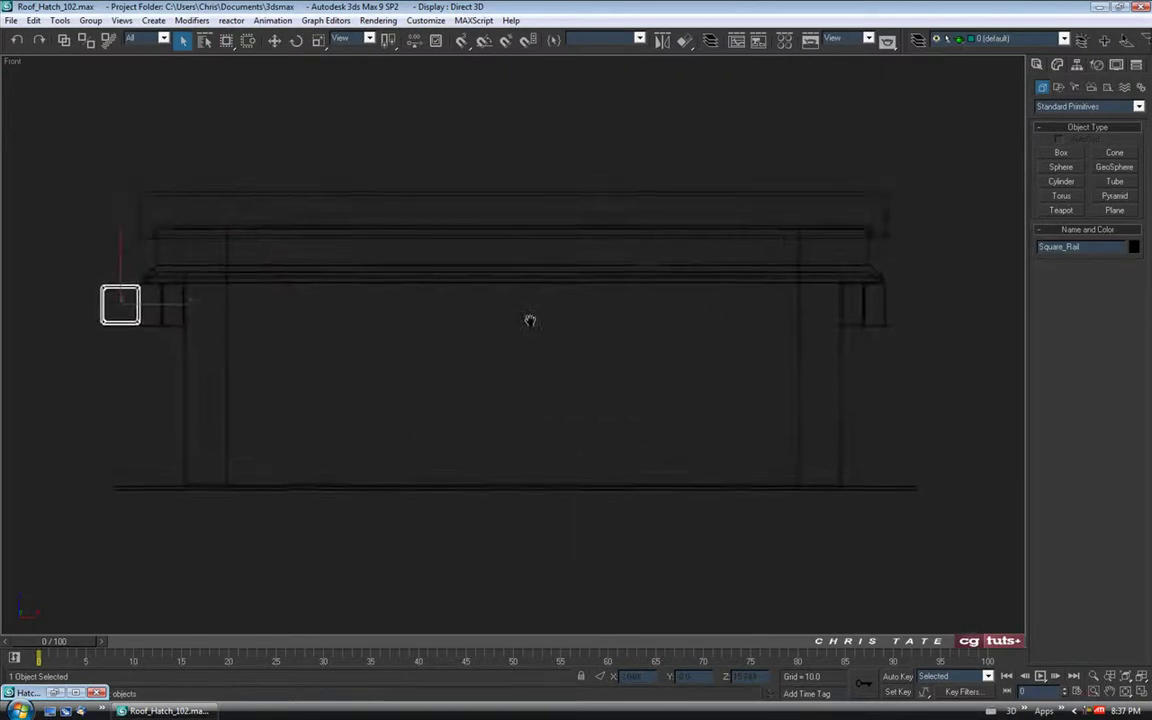
{"action": "left_click", "coordinate": [274, 40]}
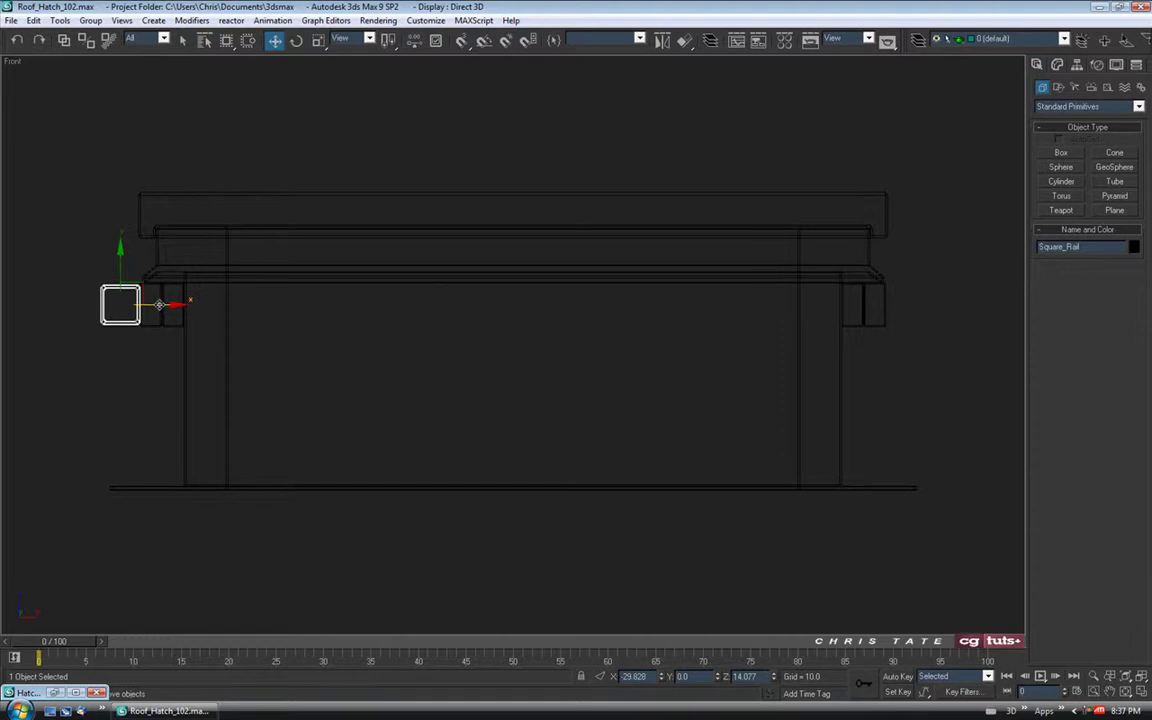
{"action": "left_click_drag", "start_coordinate": [159, 304], "coordinate": [943, 315], "text": "shift"}
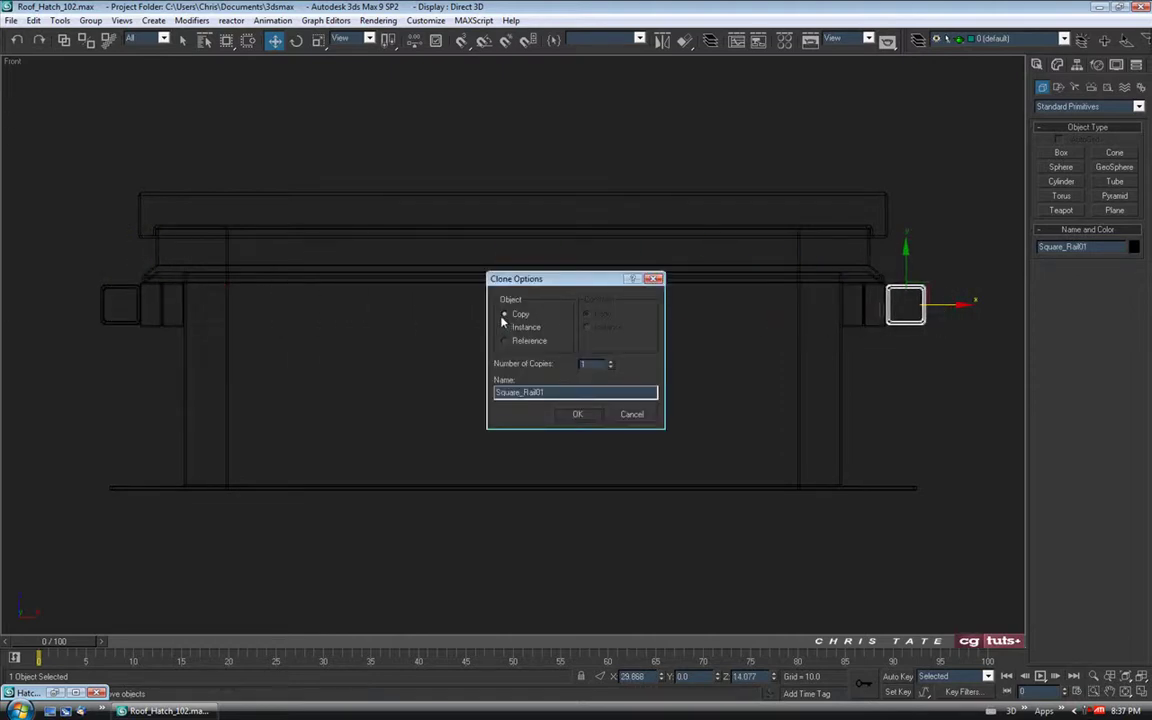
{"action": "left_click", "coordinate": [584, 419]}
Nudge the copied rail along X until it sits flush against the outer face of its mounting bracket, then deselect it
{"action": "middle_click_drag", "start_coordinate": [848, 399], "coordinate": [427, 409]}
{"action": "scroll", "coordinate": [430, 400], "scroll_direction": "up", "scroll_amount": 7}
{"action": "middle_click_drag", "start_coordinate": [384, 251], "coordinate": [568, 450]}
{"action": "left_click_drag", "start_coordinate": [577, 373], "coordinate": [573, 373]}
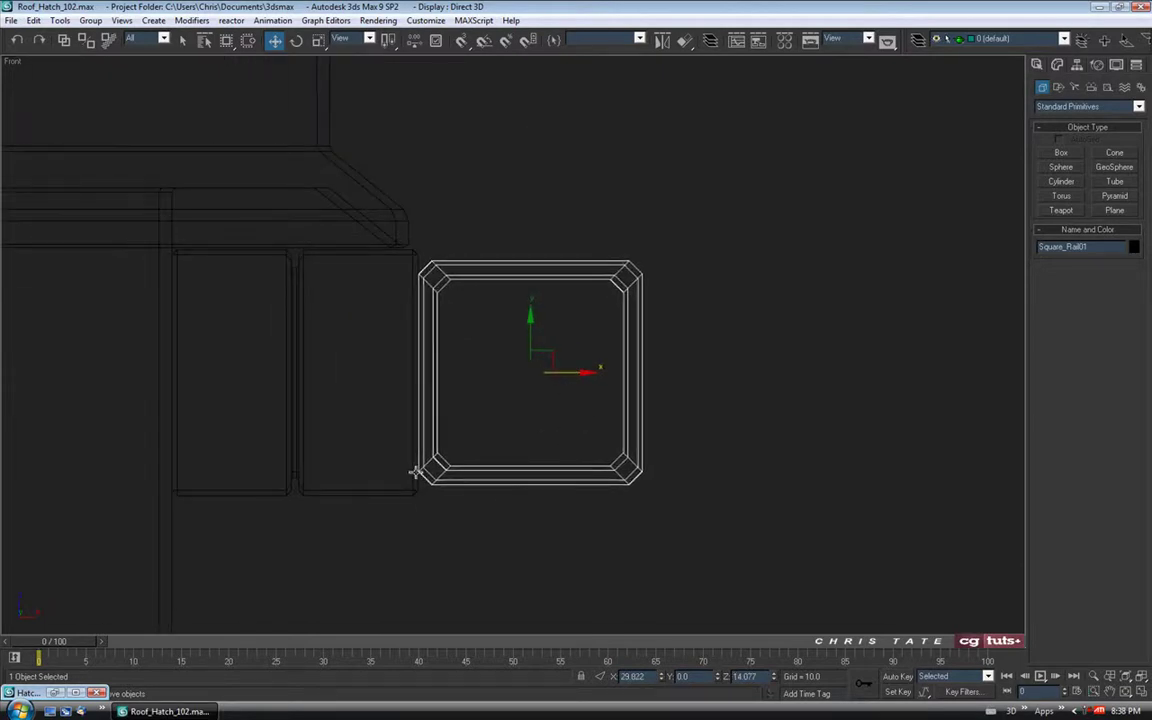
{"action": "left_click", "coordinate": [515, 537]}
{"action": "scroll", "coordinate": [600, 528], "scroll_direction": "up", "scroll_amount": 8}
{"action": "scroll", "coordinate": [466, 458], "scroll_direction": "down", "scroll_amount": 8}
Return to a full Perspective view of the hatch and save the scene as the incremented file Roof_Hatch_103
{"action": "key", "text": "alt+w"}
{"action": "key", "text": "shift+ctrl+z"}
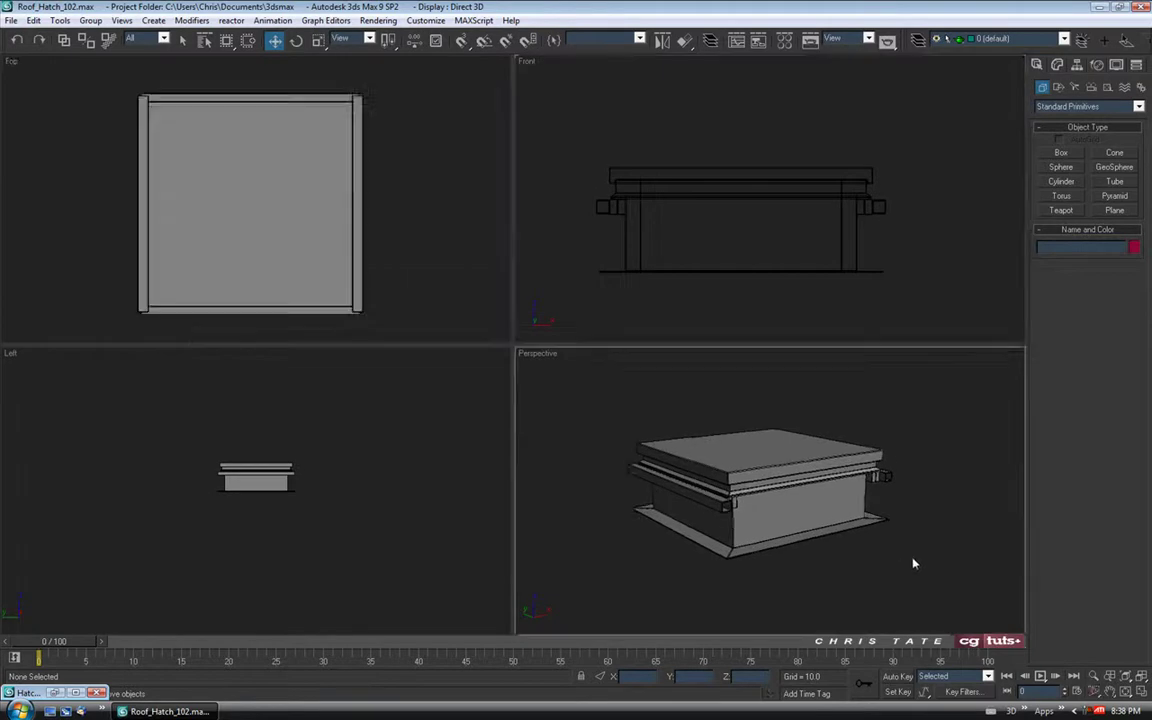
{"action": "key", "text": "alt+w"}
{"action": "scroll", "coordinate": [566, 390], "scroll_direction": "up", "scroll_amount": 3}
{"action": "mouse_move", "coordinate": [571, 399]}
{"action": "middle_mouse_down", "text": "alt"}
{"action": "mouse_move", "coordinate": [656, 389]}
{"action": "mouse_move", "coordinate": [453, 360]}
{"action": "mouse_move", "coordinate": [479, 343]}
{"action": "mouse_move", "coordinate": [548, 391]}
{"action": "mouse_move", "coordinate": [600, 400]}
{"action": "middle_mouse_up", "text": "alt"}
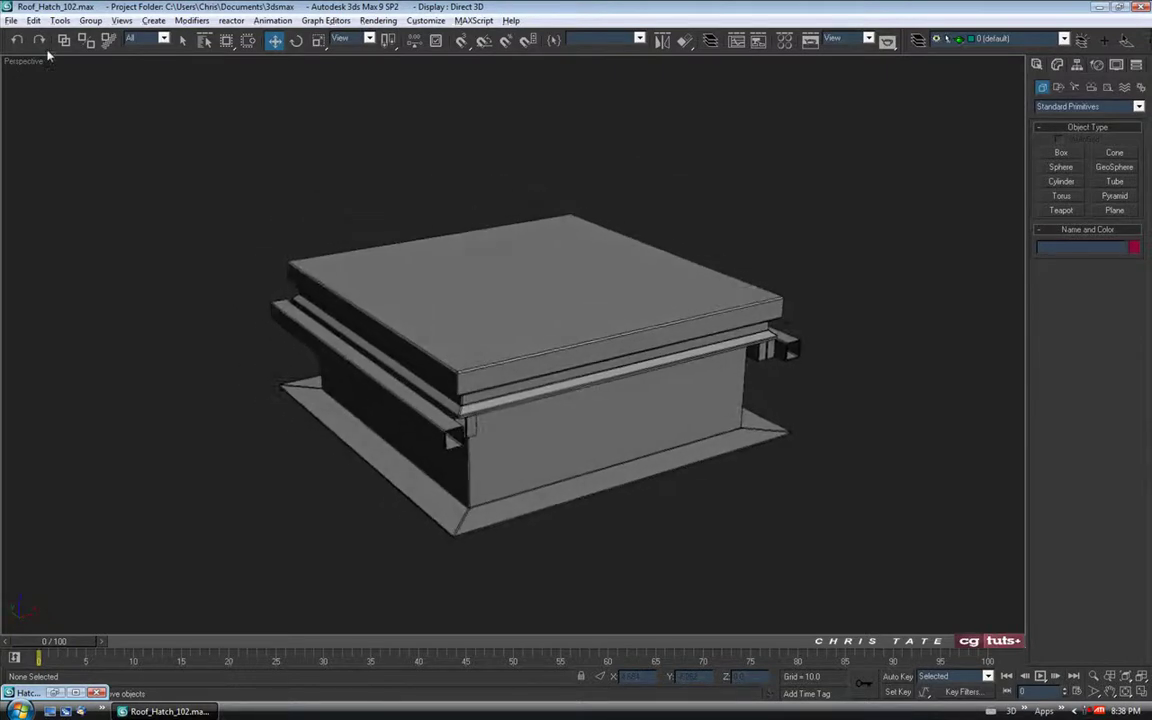
{"action": "left_click", "coordinate": [10, 20]}
{"action": "left_click", "coordinate": [22, 116]}
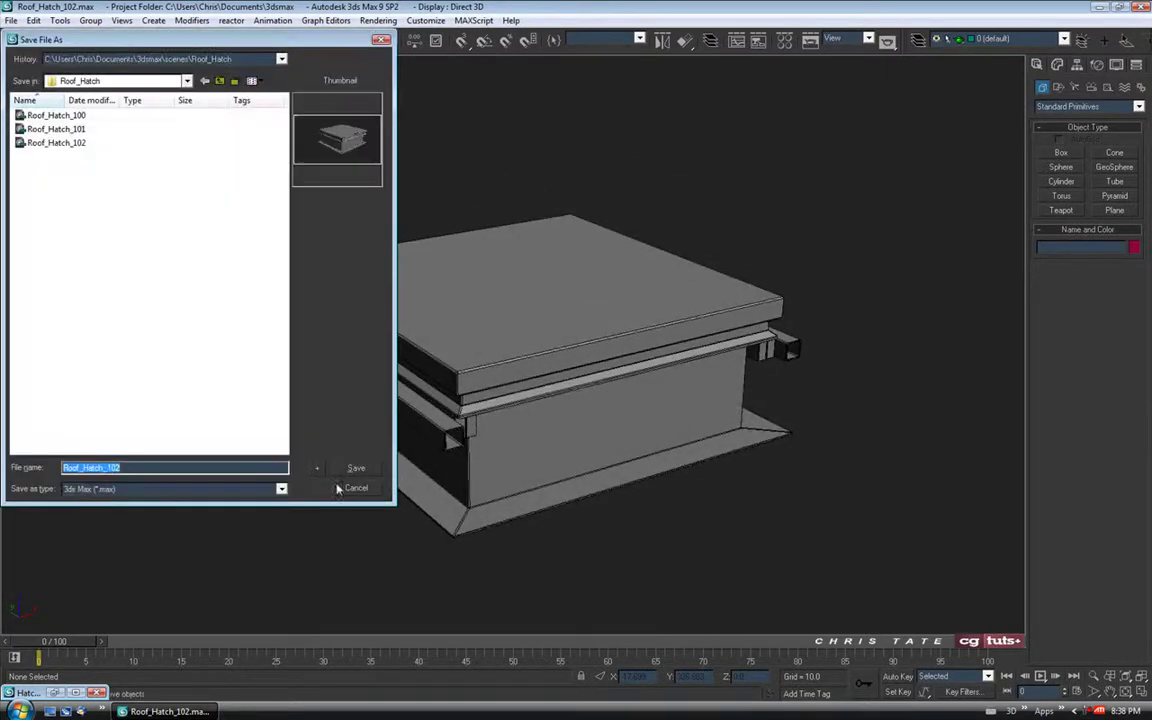
{"action": "left_click", "coordinate": [316, 467]}
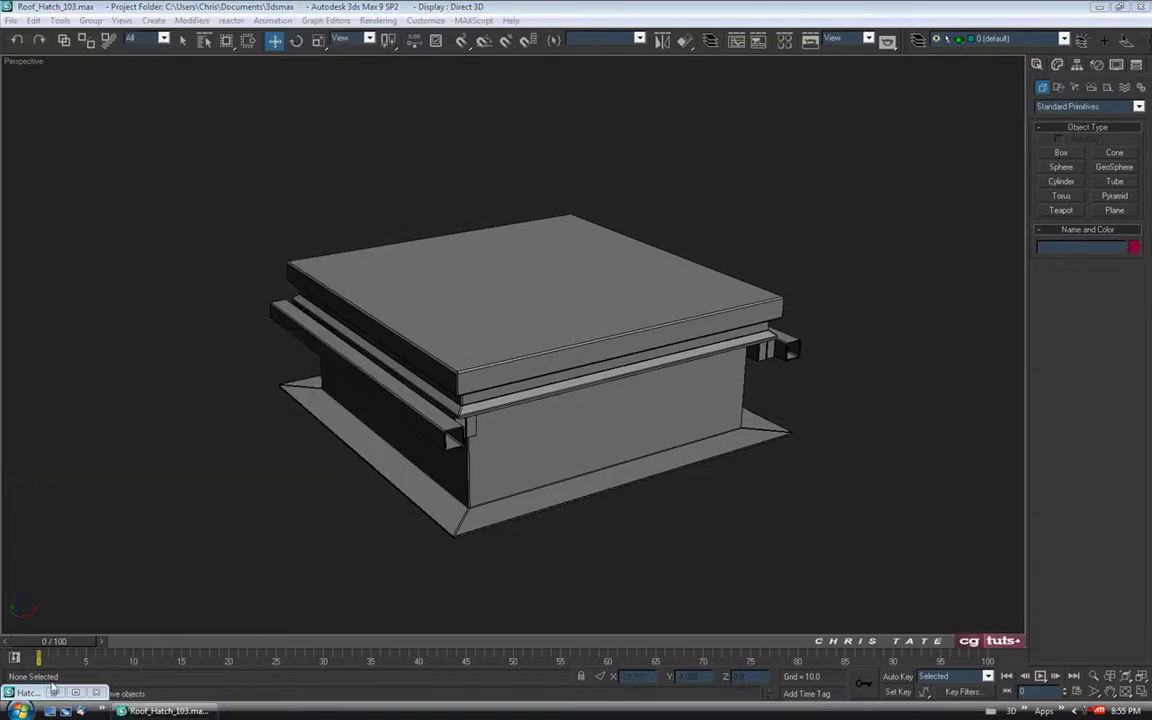
Examine in the Hatch Closed reference photo how the round crossbar joins the square base rails at the front of the hatch
{"action": "left_click", "coordinate": [55, 692]}
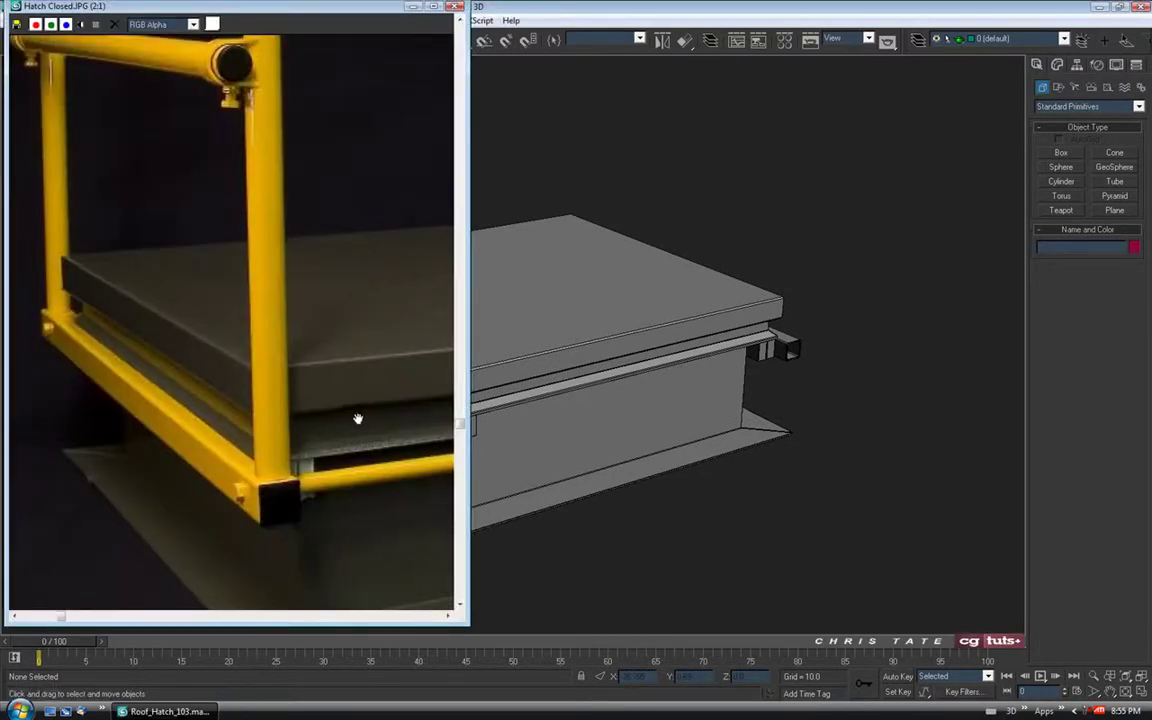
{"action": "left_click_drag", "start_coordinate": [364, 418], "coordinate": [316, 411]}
{"action": "scroll", "coordinate": [282, 392], "scroll_direction": "down", "scroll_amount": 1}
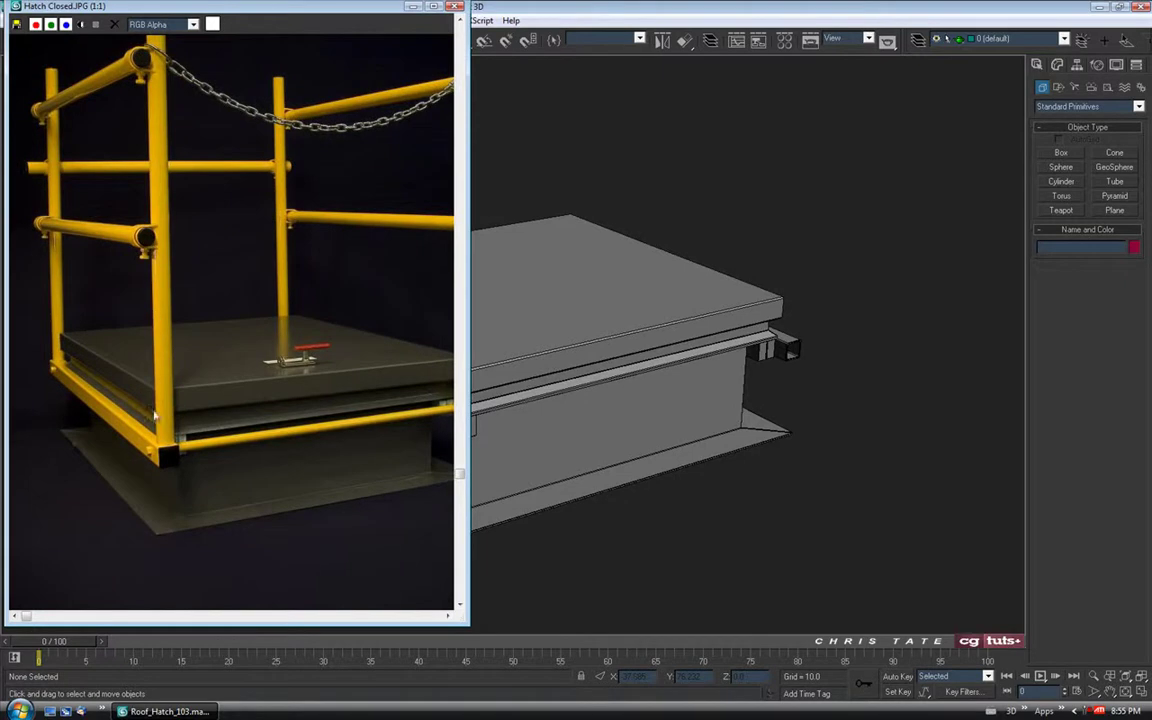
{"action": "middle_click_drag", "start_coordinate": [216, 412], "coordinate": [156, 399]}
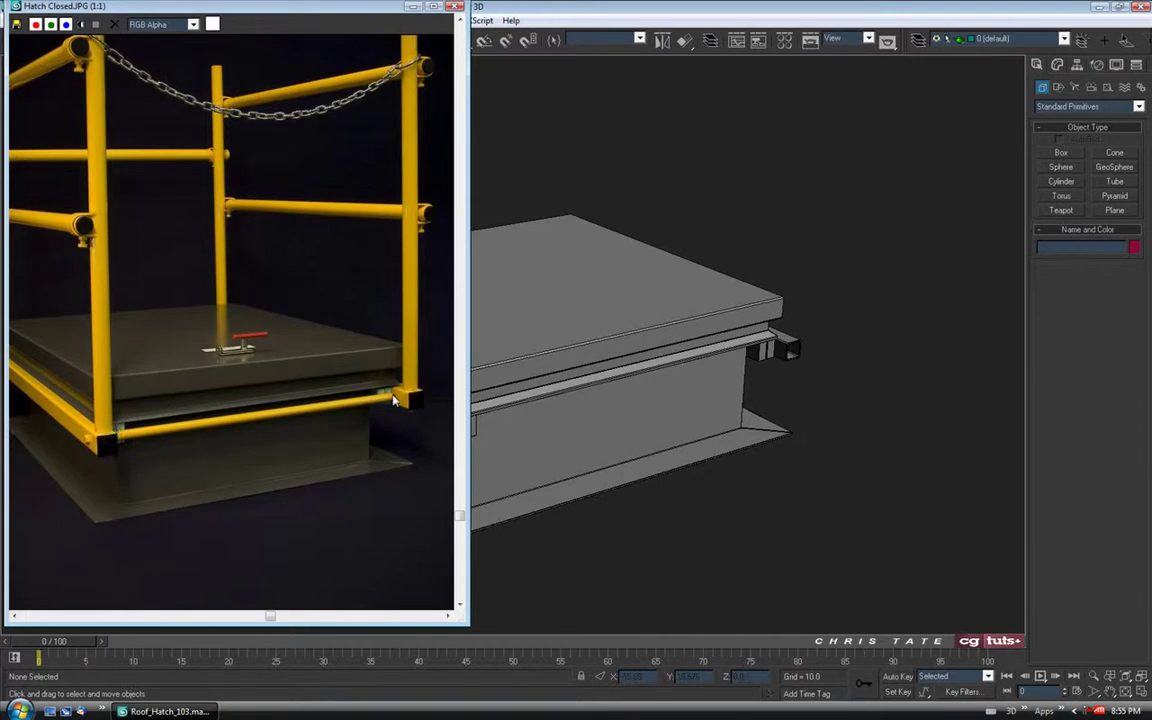
{"action": "middle_click_drag", "start_coordinate": [328, 446], "coordinate": [285, 445]}
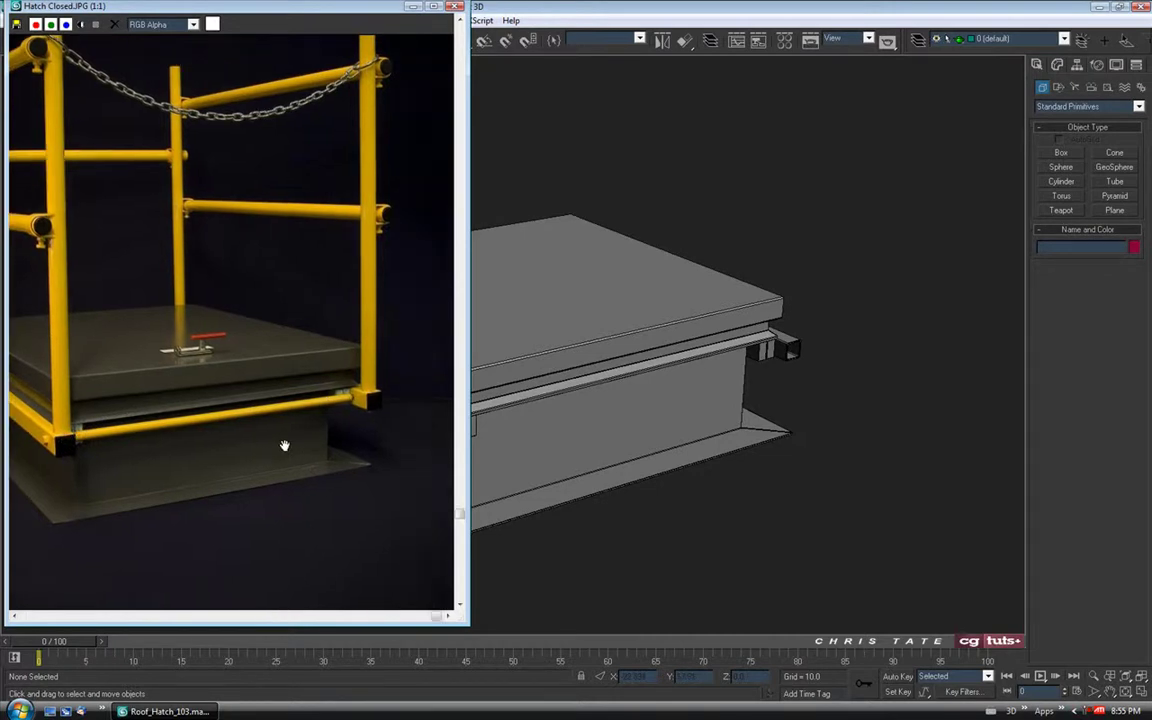
{"action": "scroll", "coordinate": [340, 398], "scroll_direction": "up", "scroll_amount": 3}
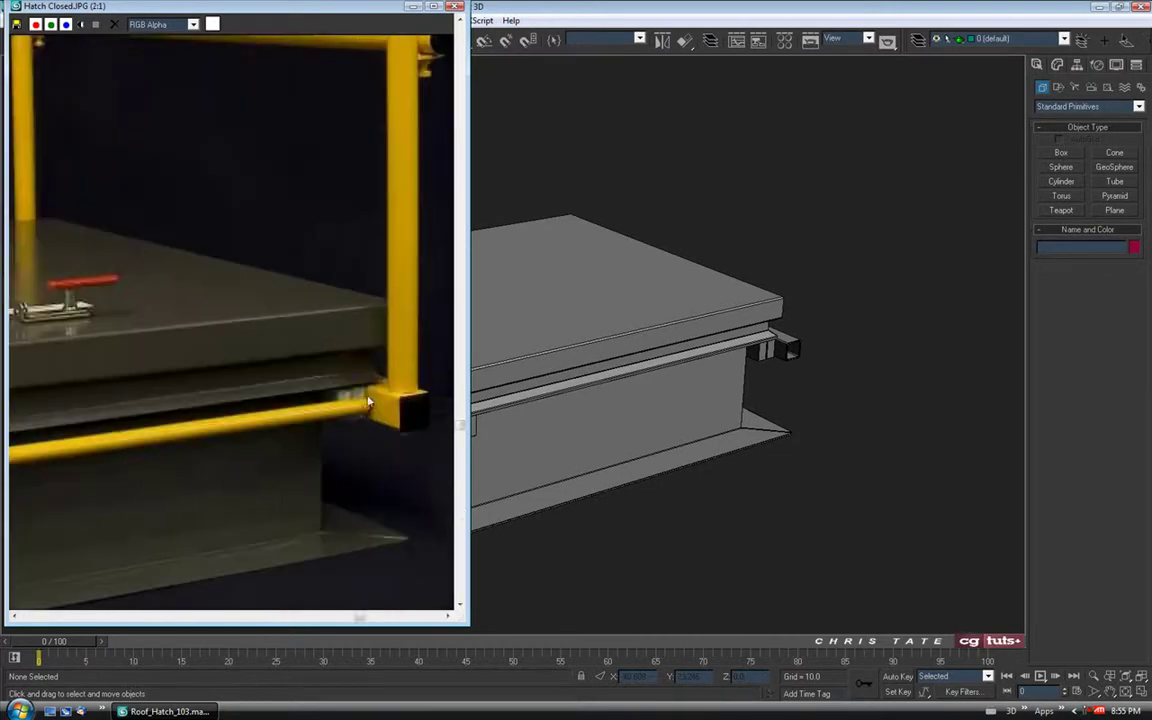
{"action": "scroll", "coordinate": [285, 397], "scroll_direction": "down", "scroll_amount": 1}
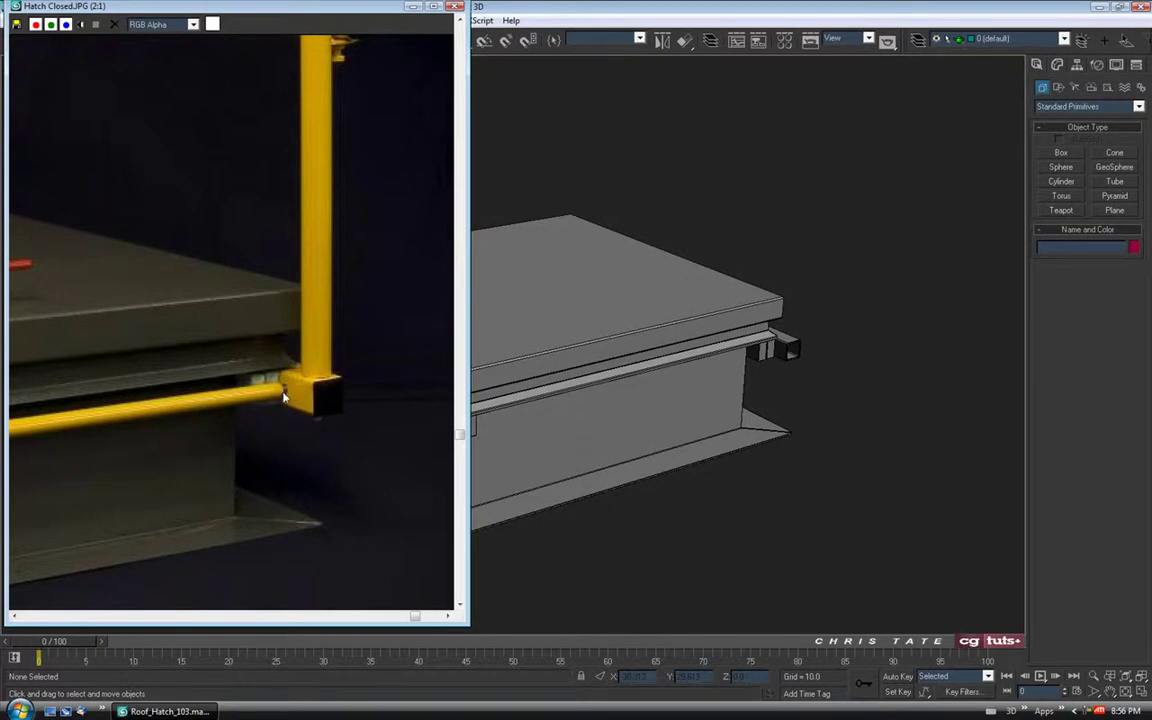
{"action": "middle_click_drag", "start_coordinate": [230, 410], "coordinate": [340, 403]}
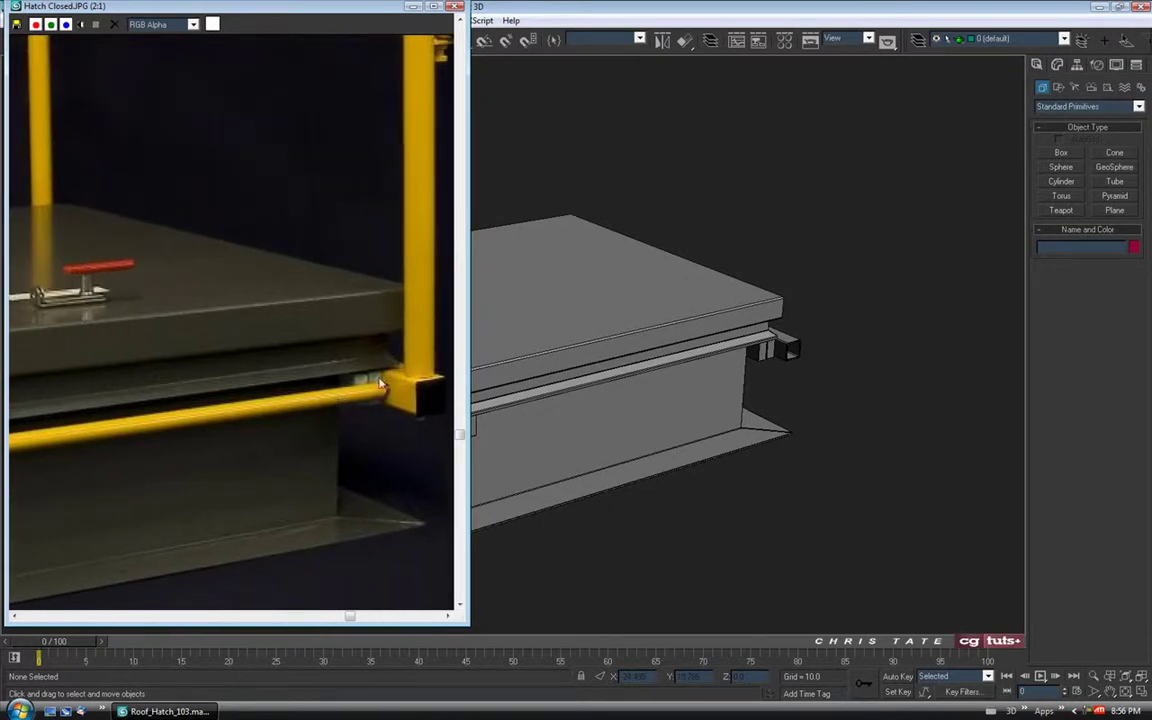
{"action": "scroll", "coordinate": [390, 393], "scroll_direction": "down", "scroll_amount": 1}
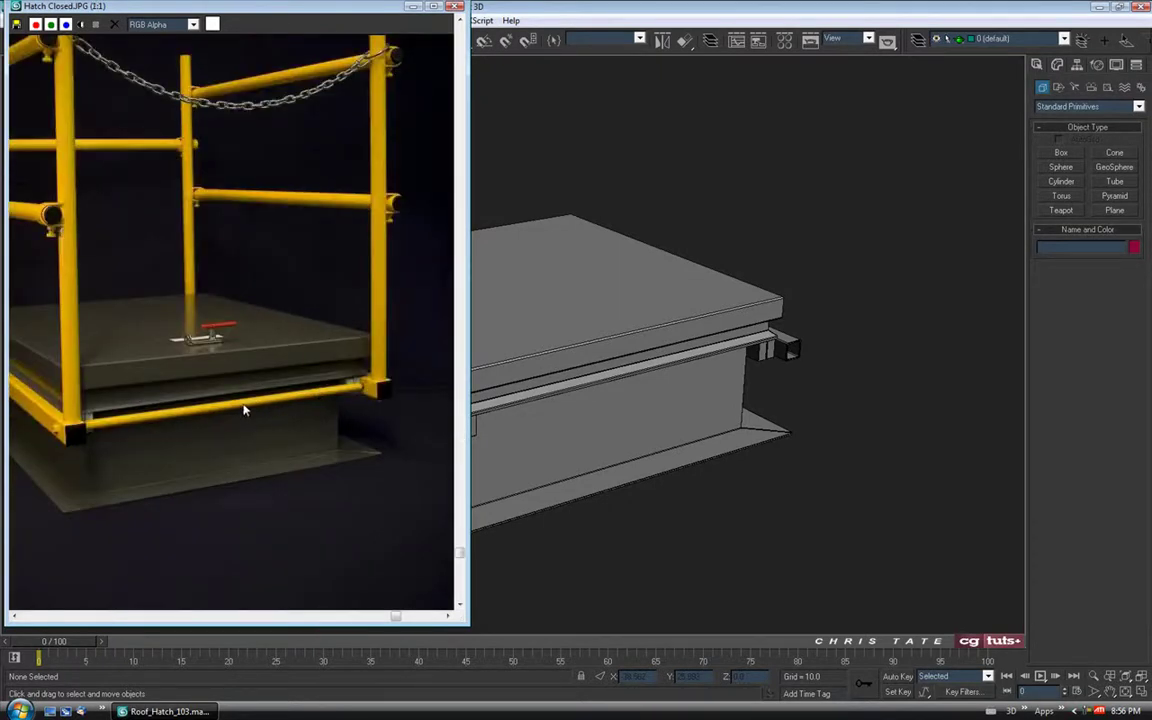
{"action": "middle_click_drag", "start_coordinate": [359, 394], "coordinate": [354, 408]}
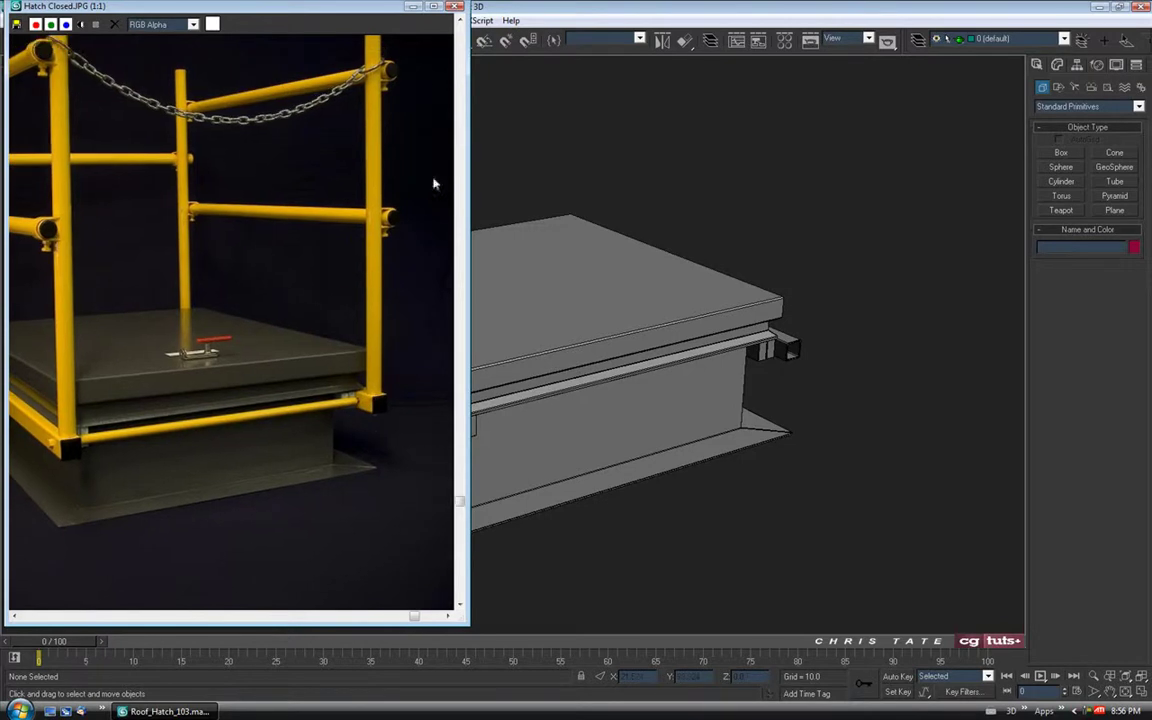
{"action": "left_click", "coordinate": [413, 7]}
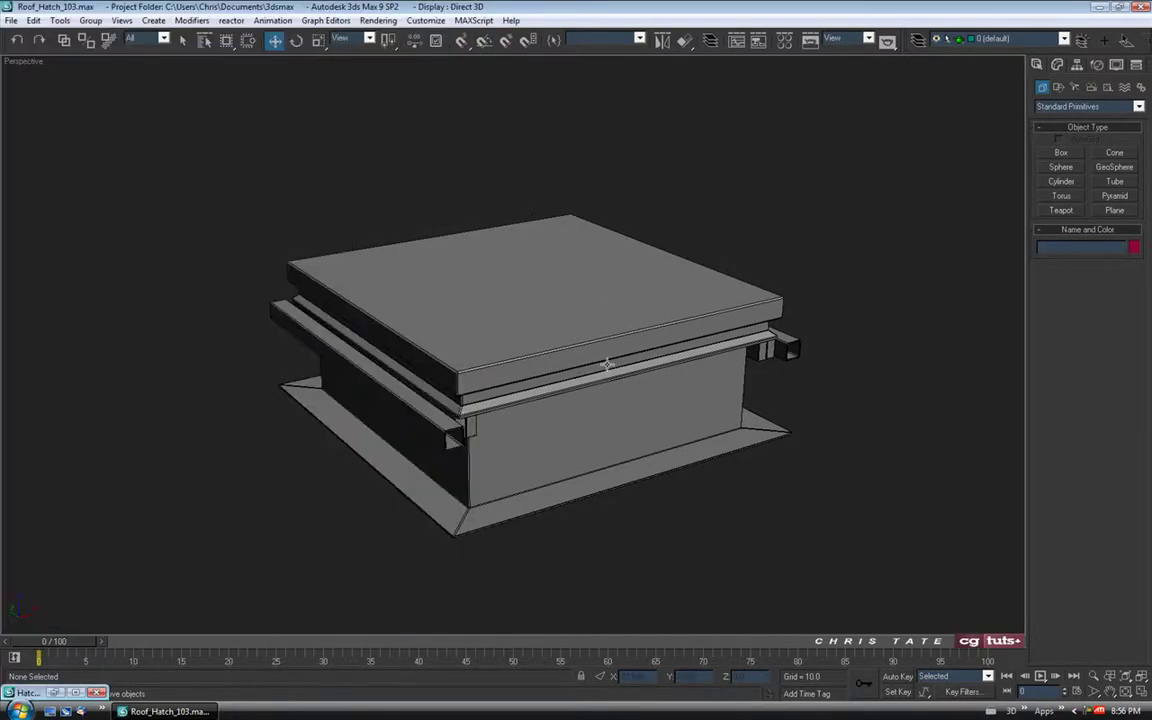
In the wireframe Left view, create a cylinder of radius about 0.54 and height about 1.42 over the protruding front end of the square rail
{"action": "middle_click_drag", "start_coordinate": [615, 364], "coordinate": [596, 357]}
{"action": "key", "text": "alt+w"}
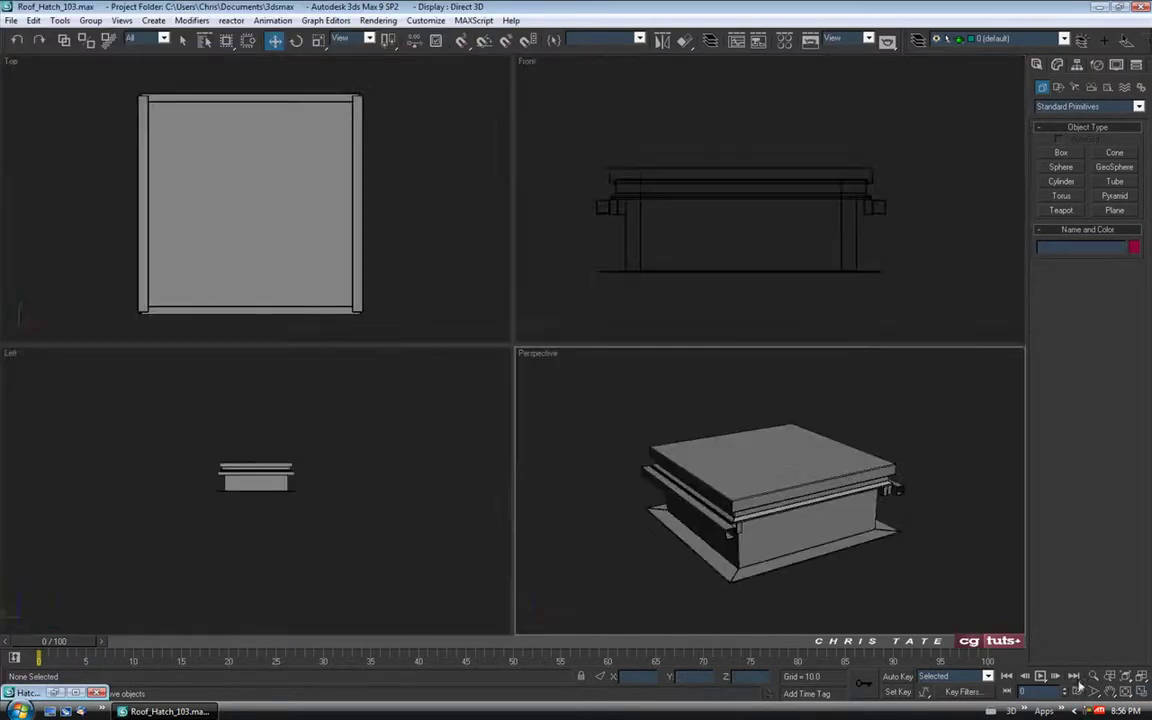
{"action": "left_click", "coordinate": [1139, 694]}
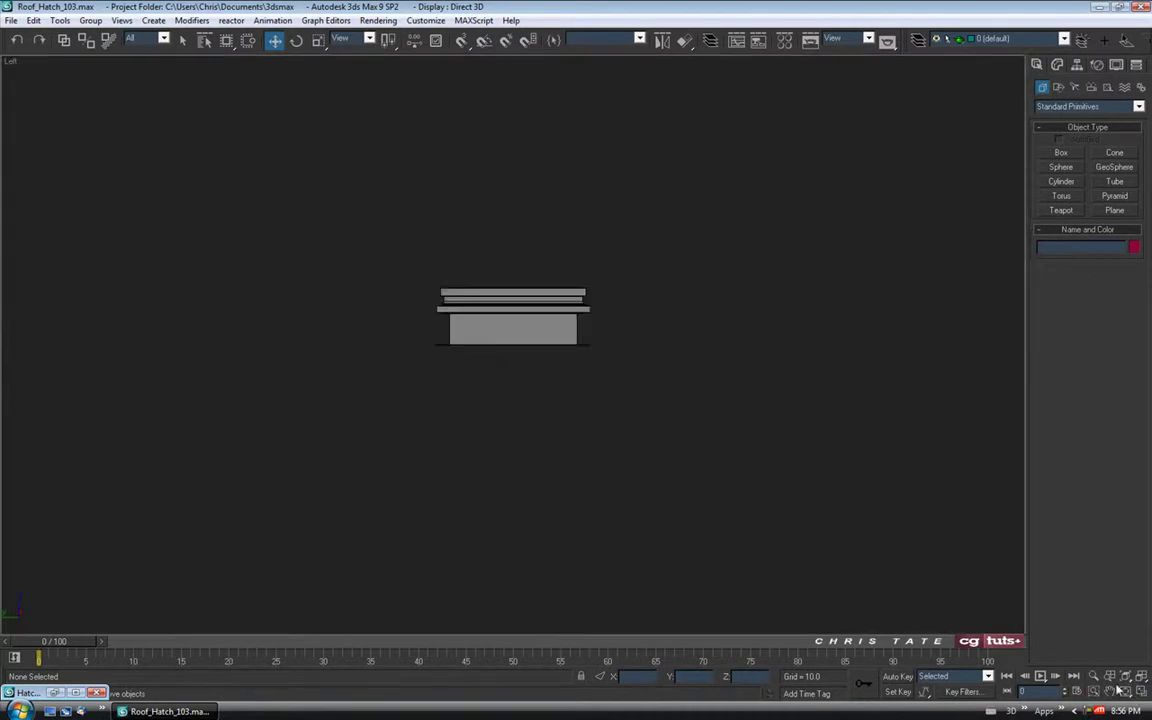
{"action": "key", "text": "z"}
{"action": "middle_click_drag", "start_coordinate": [658, 380], "coordinate": [601, 394]}
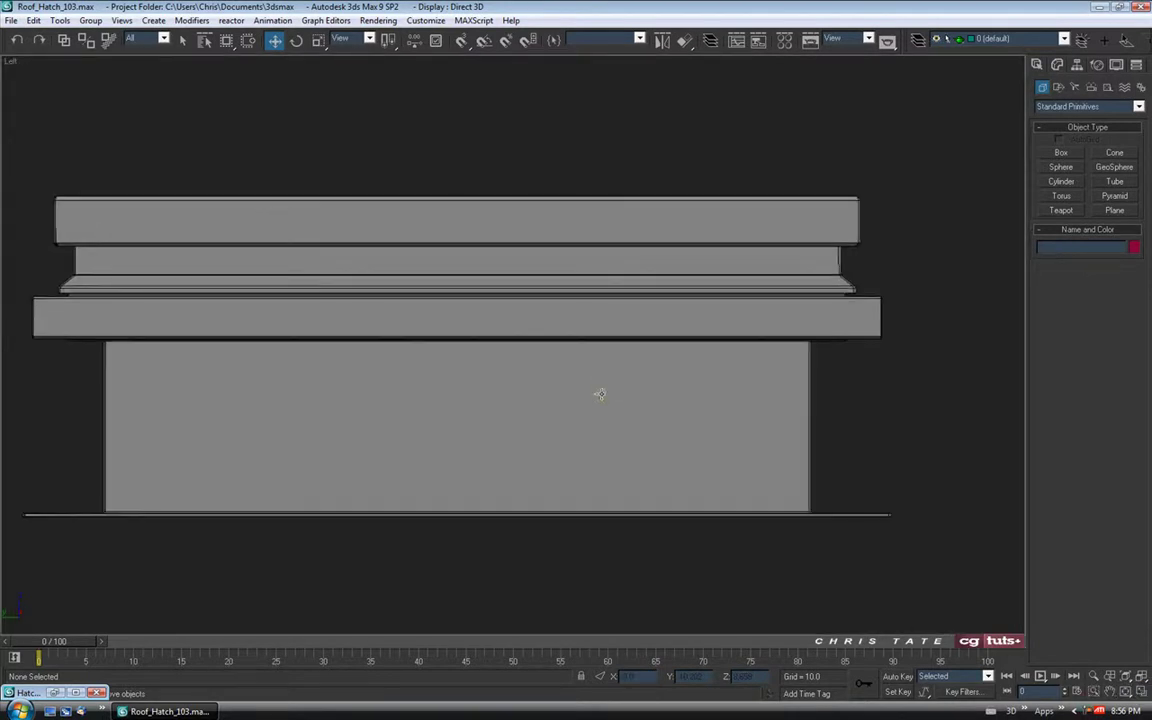
{"action": "key", "text": "F3"}
{"action": "middle_click_drag", "start_coordinate": [671, 397], "coordinate": [428, 391]}
{"action": "scroll", "coordinate": [569, 329], "scroll_direction": "up", "scroll_amount": 2}
{"action": "mouse_move", "coordinate": [698, 311]}
{"action": "middle_mouse_down"}
{"action": "mouse_move", "coordinate": [585, 360]}
{"action": "mouse_move", "coordinate": [535, 334]}
{"action": "mouse_move", "coordinate": [548, 346]}
{"action": "middle_mouse_up"}
{"action": "scroll", "coordinate": [570, 332], "scroll_direction": "up", "scroll_amount": 3}
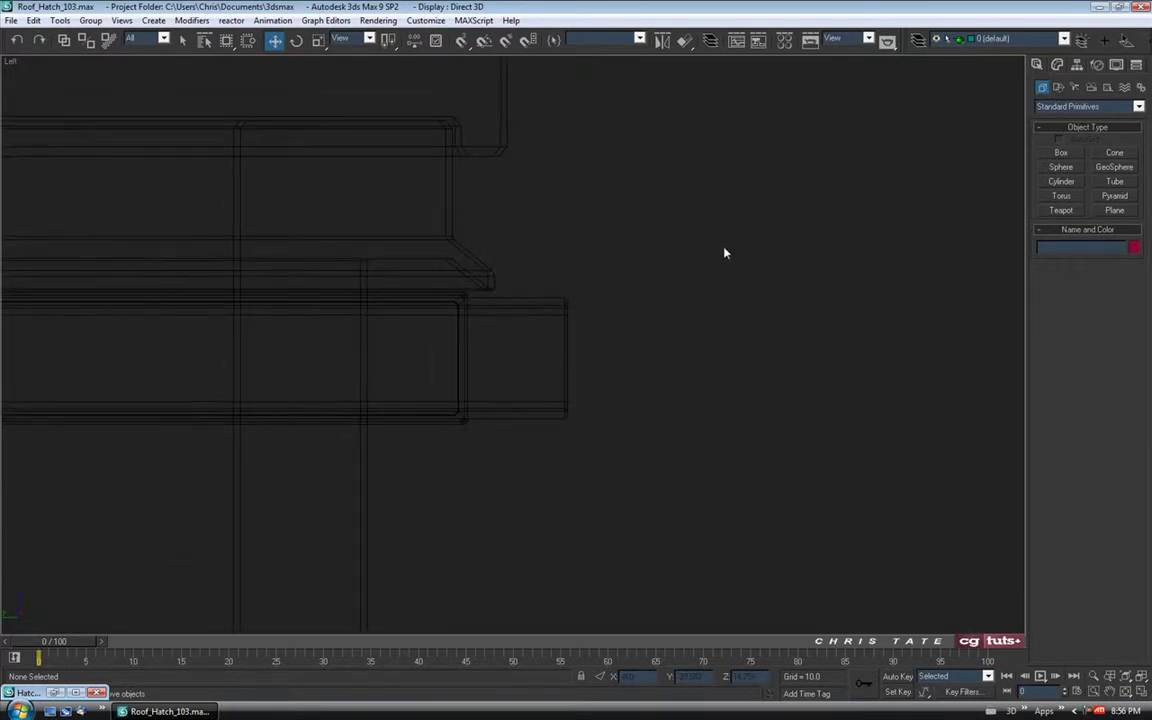
{"action": "left_click", "coordinate": [1060, 182]}
{"action": "middle_click_drag", "start_coordinate": [614, 383], "coordinate": [612, 373]}
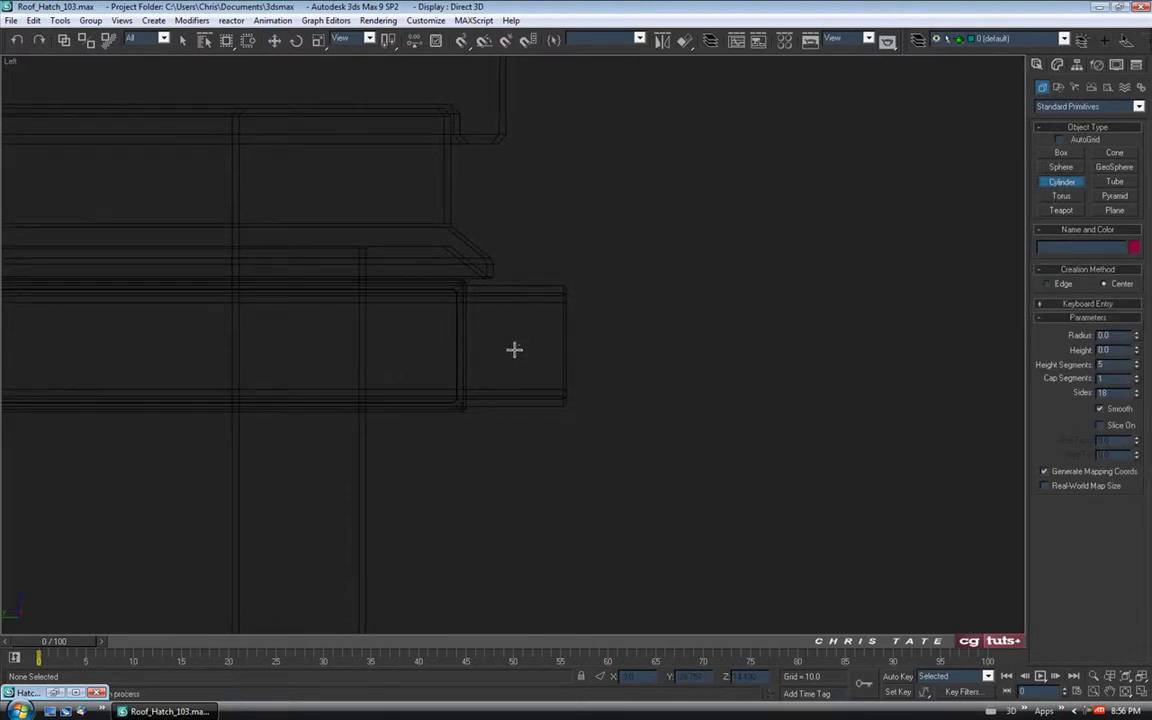
{"action": "left_click_drag", "start_coordinate": [512, 346], "coordinate": [516, 366]}
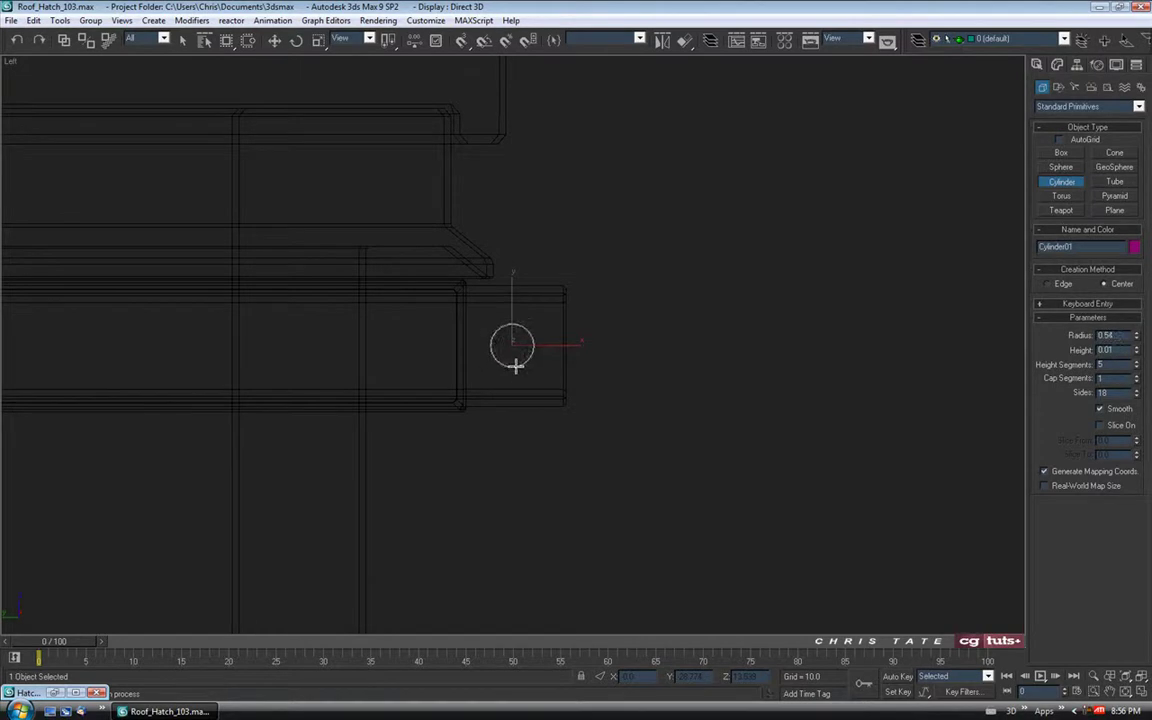
{"action": "scroll", "coordinate": [516, 328], "scroll_direction": "up", "scroll_amount": 3}
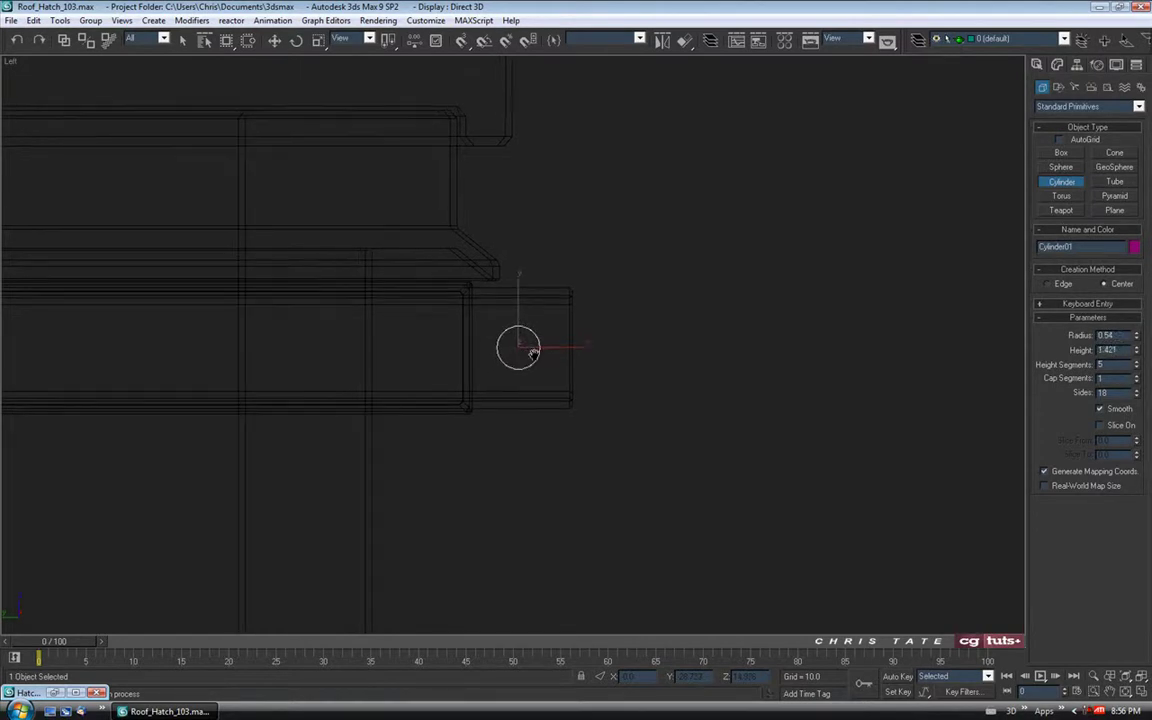
Center the cylinder within the protruding rail end in the Left view, and return to a full Perspective view
{"action": "left_click", "coordinate": [274, 40]}
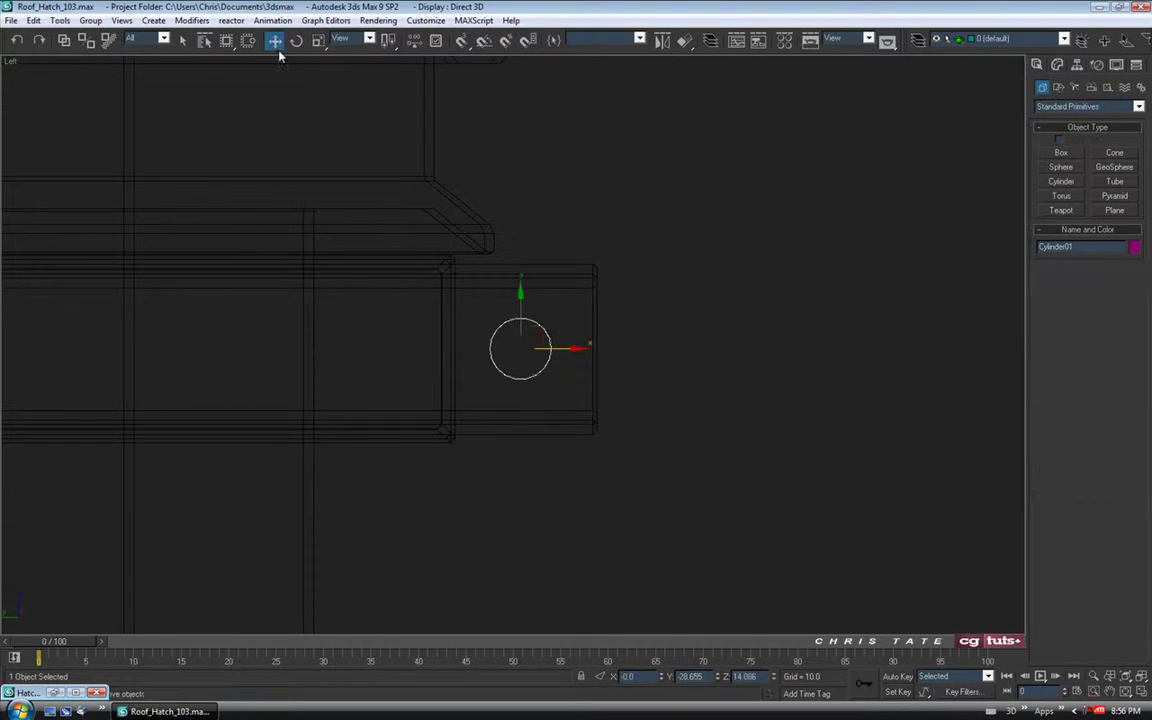
{"action": "left_click_drag", "start_coordinate": [537, 327], "coordinate": [541, 330]}
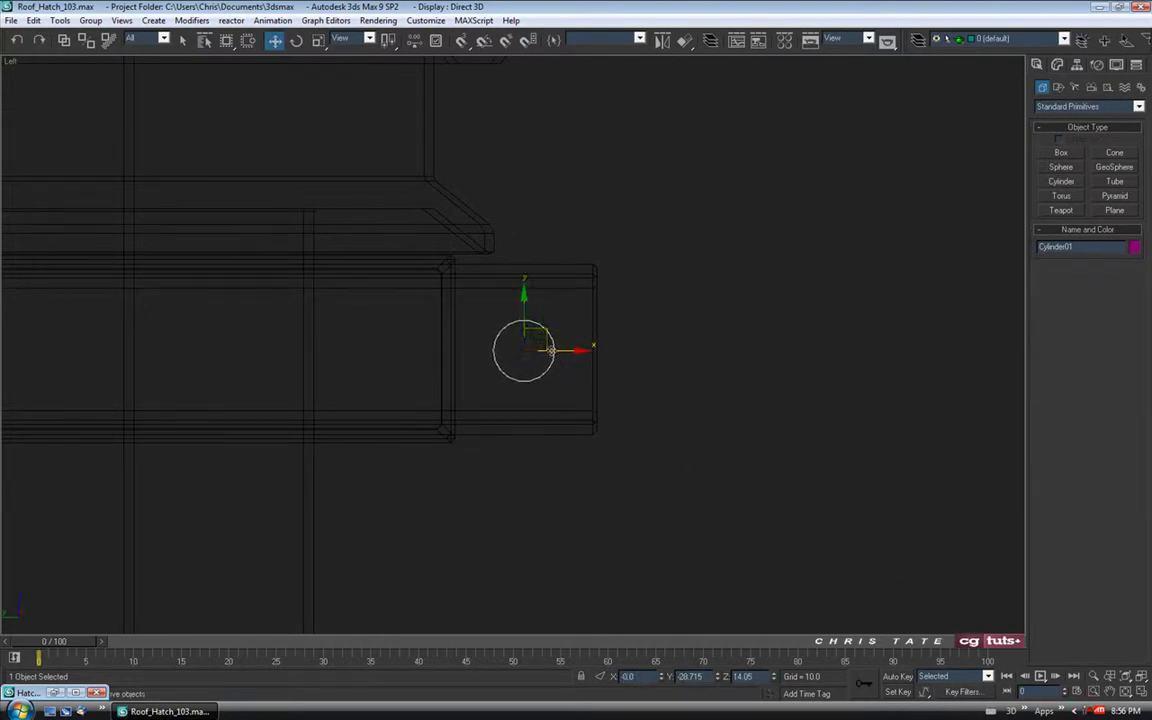
{"action": "left_click", "coordinate": [1140, 693]}
{"action": "right_click", "coordinate": [853, 521]}
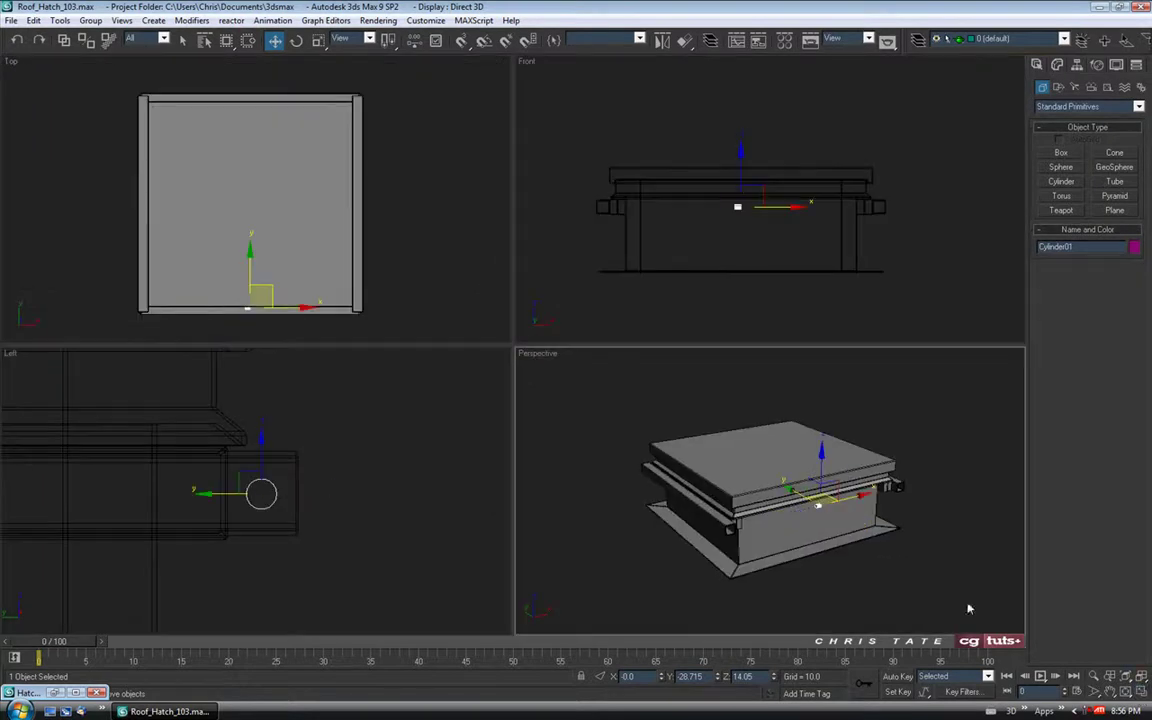
{"action": "left_click", "coordinate": [1140, 692]}
{"action": "middle_click_drag", "start_coordinate": [714, 423], "coordinate": [705, 411]}
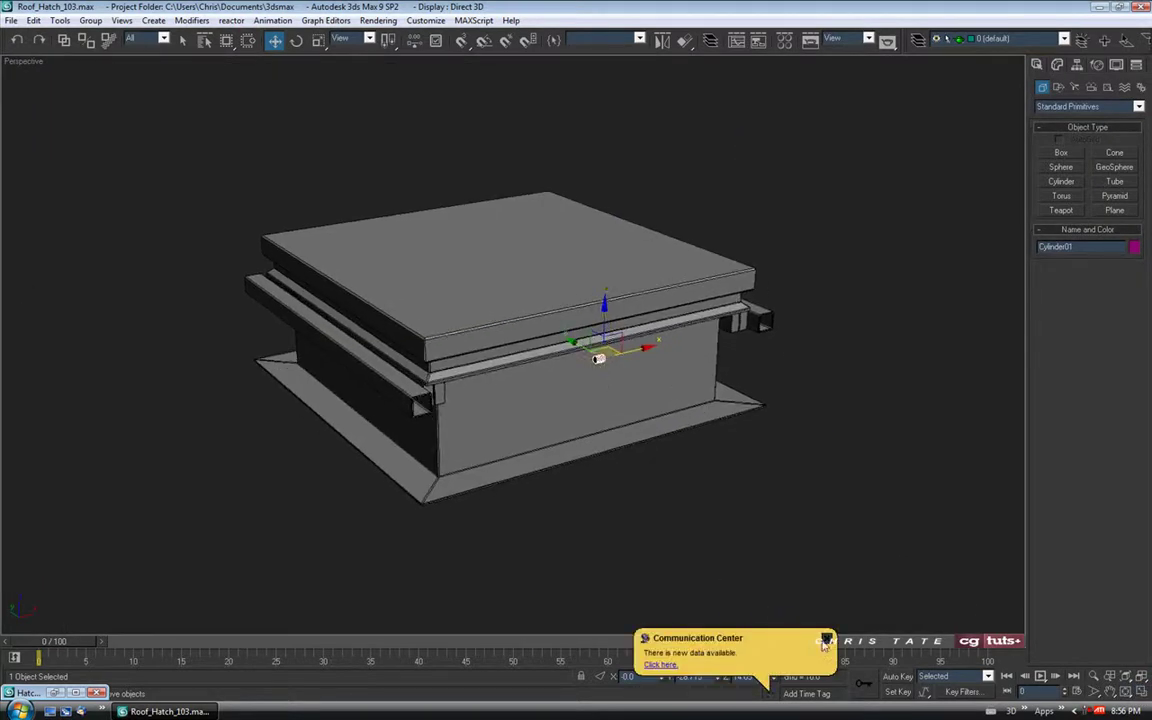
{"action": "middle_click_drag", "start_coordinate": [756, 274], "coordinate": [698, 286]}
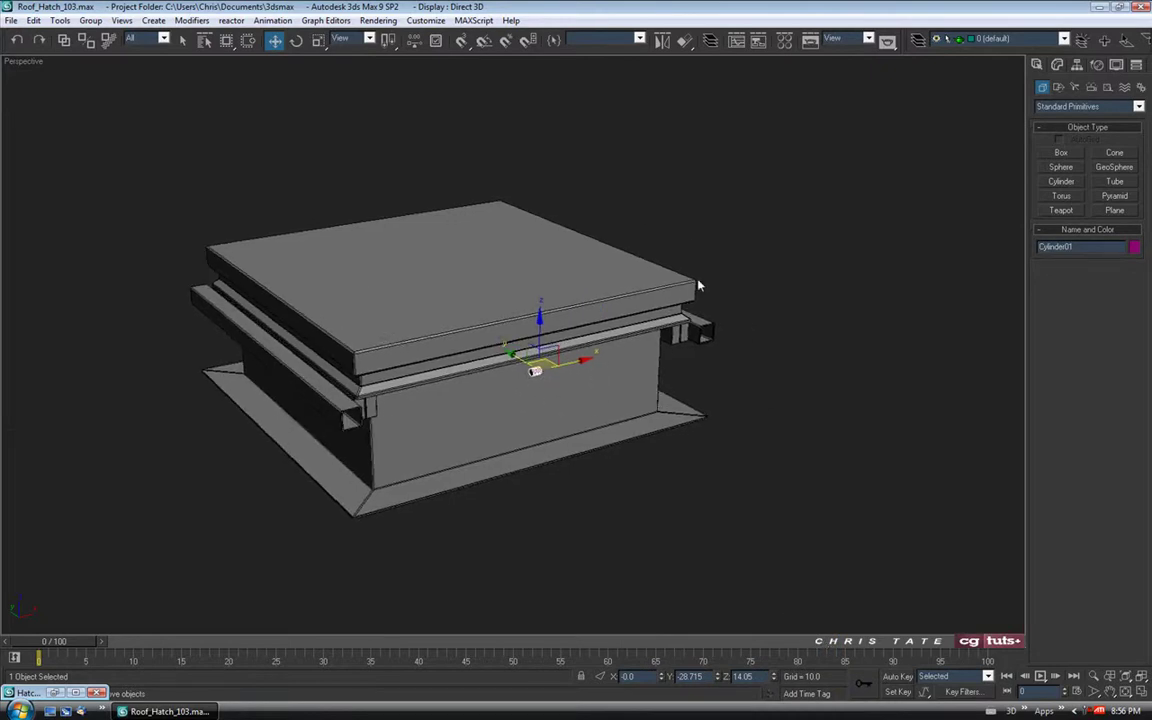
Set the cylinder's height segments to 1 and its height to 60
{"action": "left_click", "coordinate": [1057, 66]}
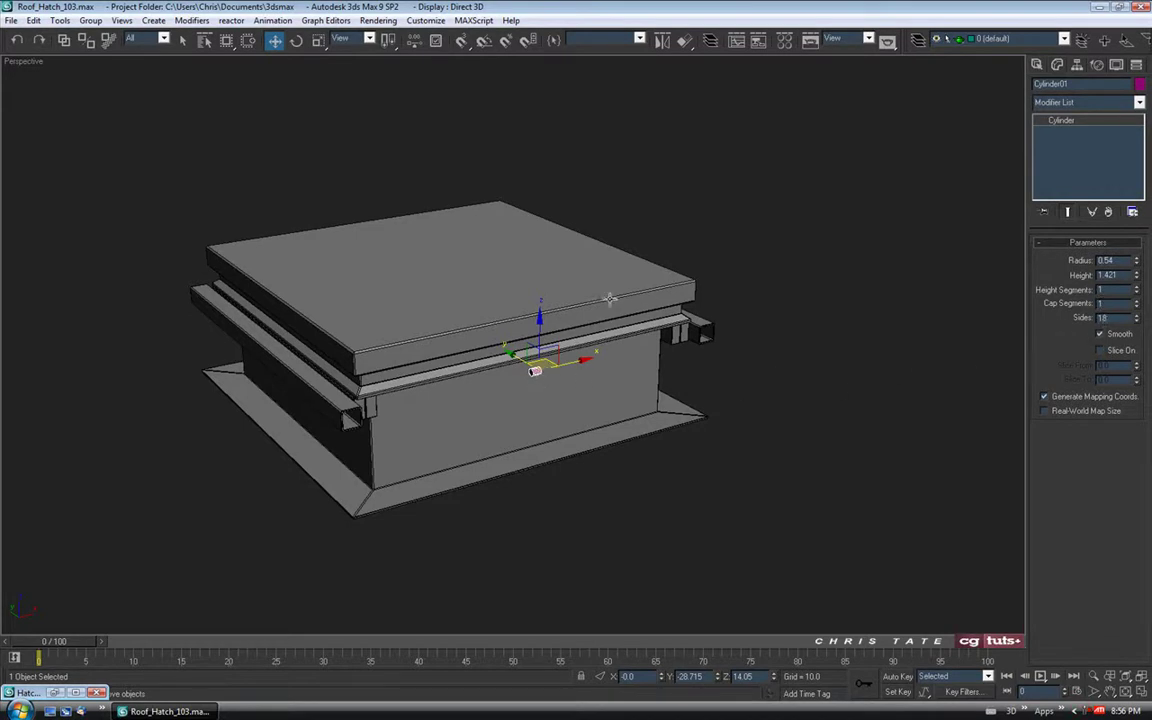
{"action": "key", "text": "F4"}
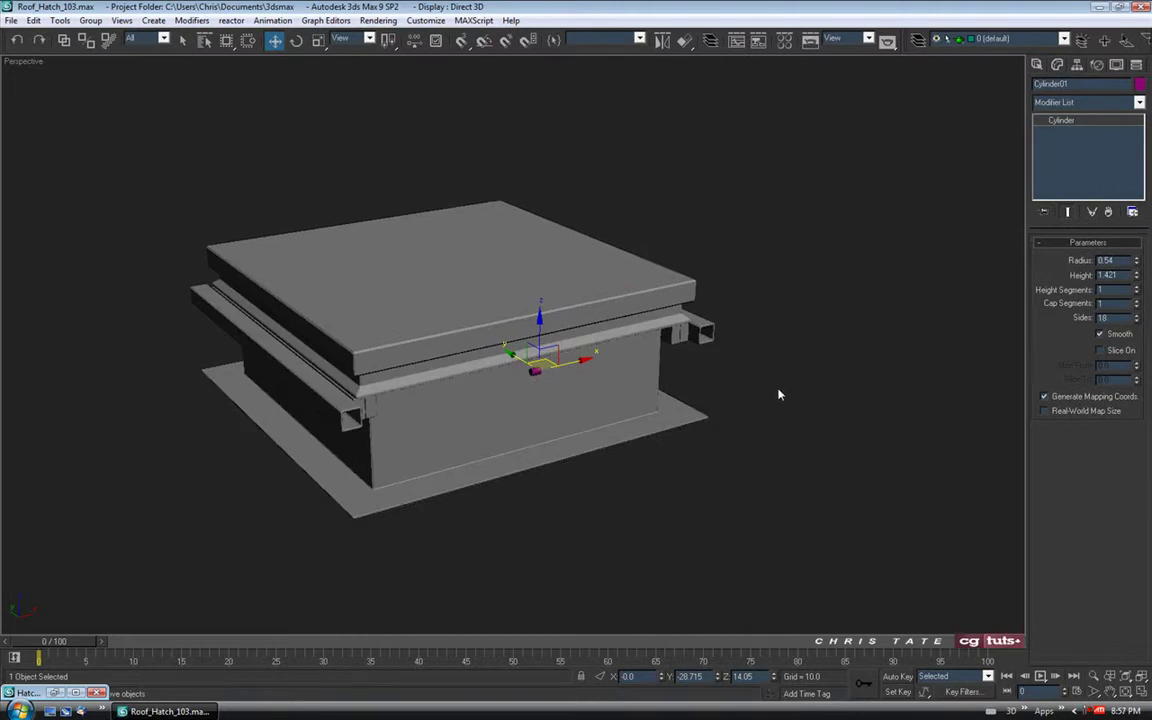
{"action": "key", "text": "F4"}
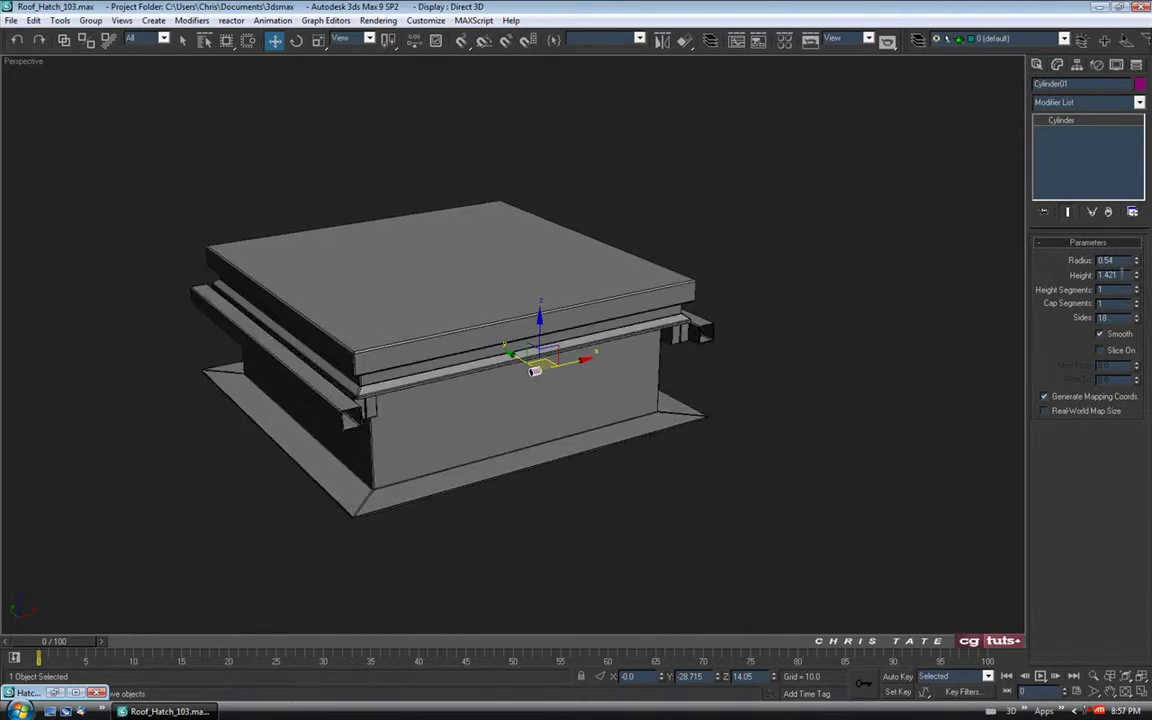
{"action": "double_click", "coordinate": [1122, 274]}
{"action": "type", "text": "80"}
{"action": "key", "text": "Return"}
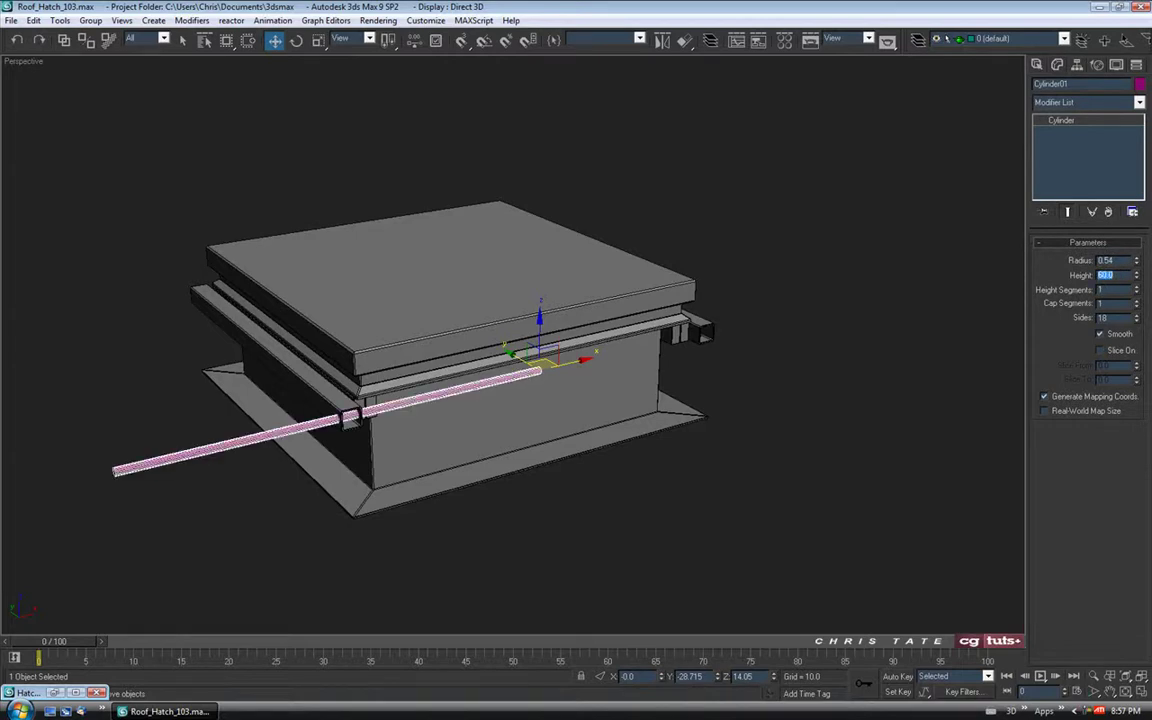
{"action": "middle_click_drag", "start_coordinate": [793, 327], "coordinate": [805, 325]}
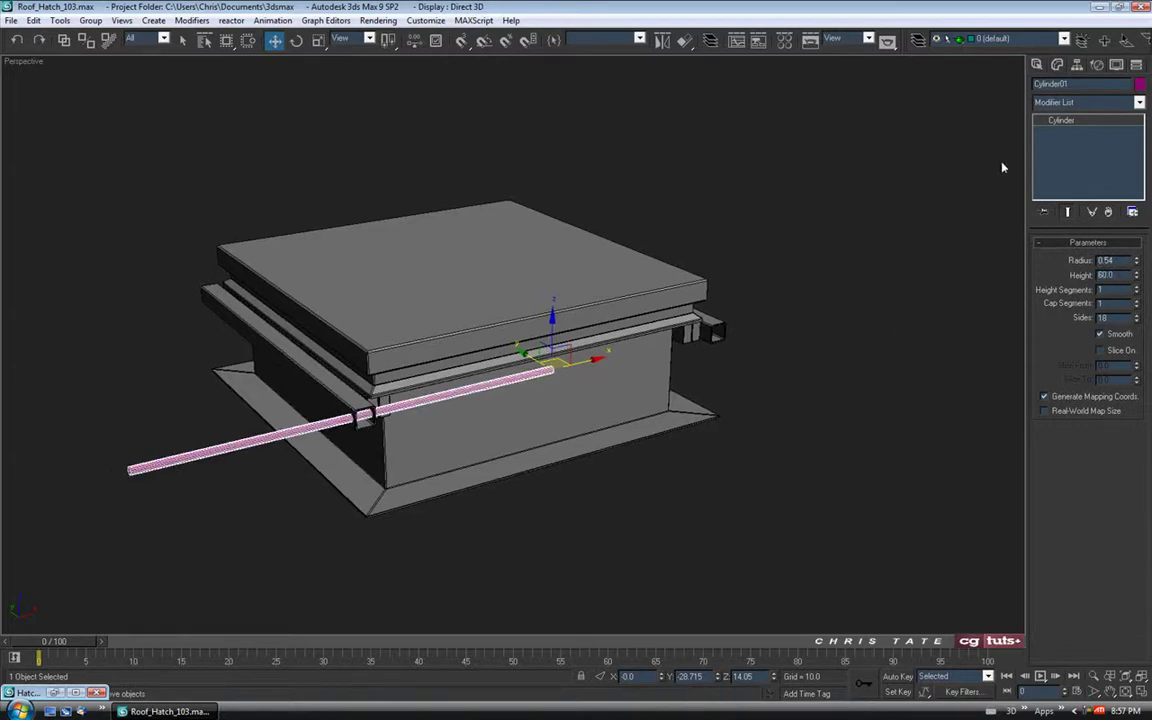
Center the cylinder's pivot to the object
{"action": "left_click", "coordinate": [1077, 65]}
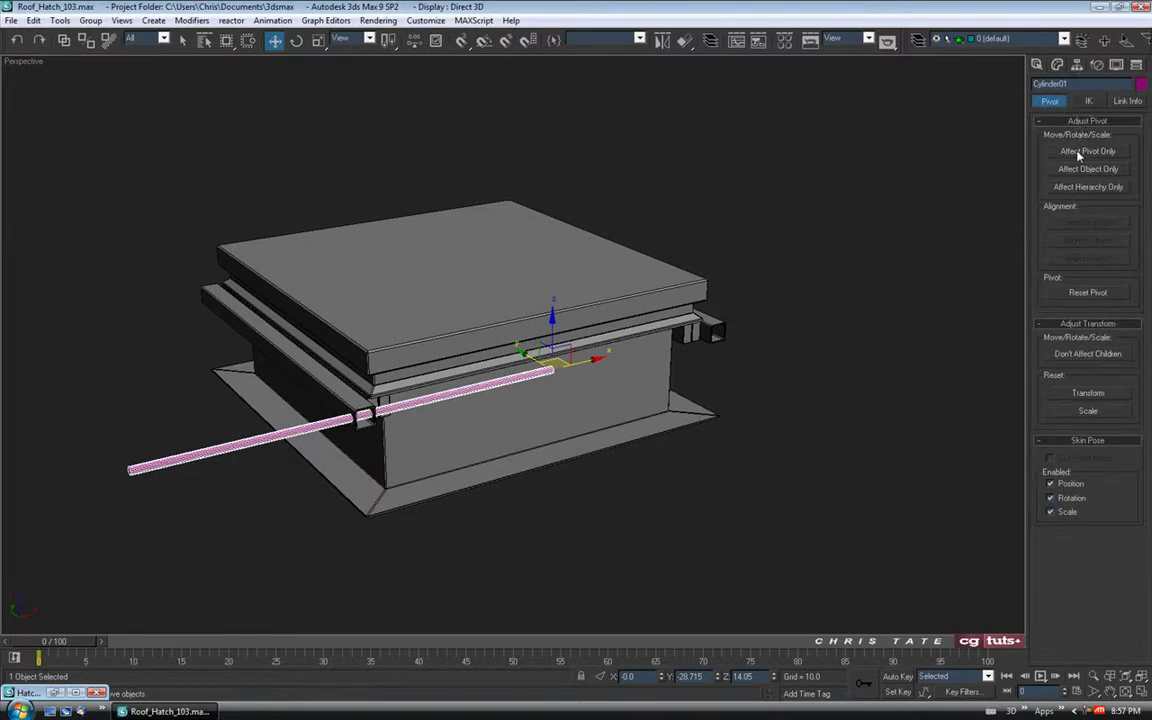
{"action": "left_click", "coordinate": [1080, 151]}
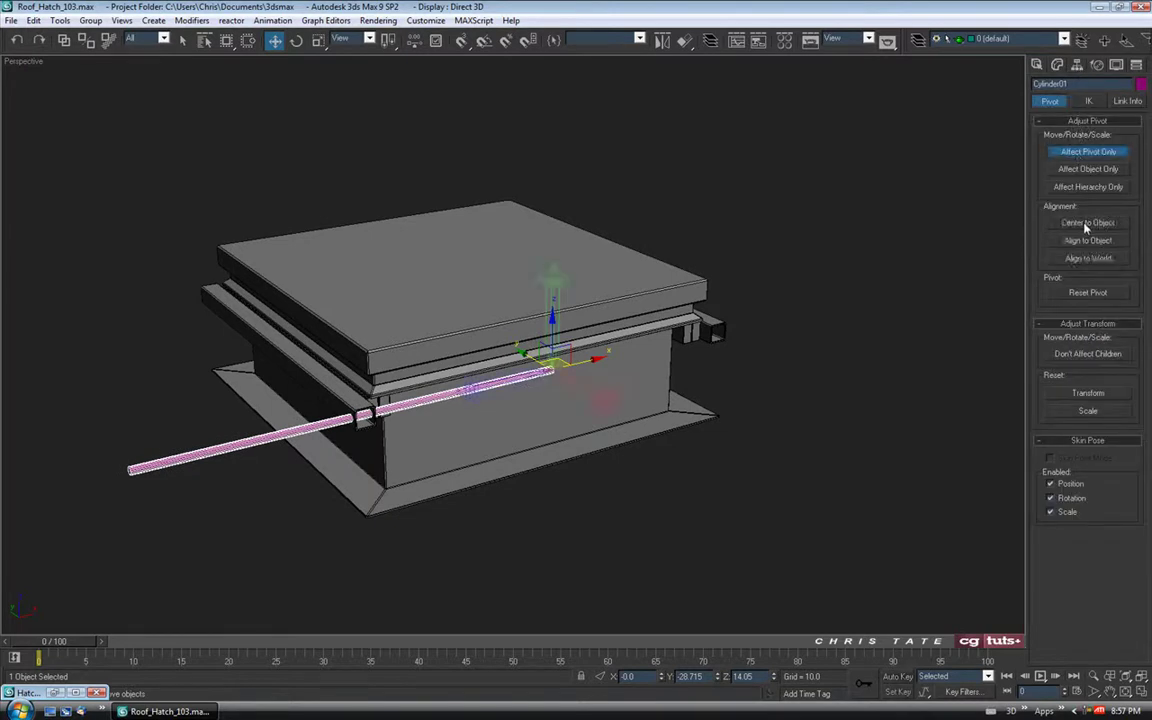
{"action": "left_click", "coordinate": [1086, 224]}
{"action": "left_click", "coordinate": [1080, 152]}
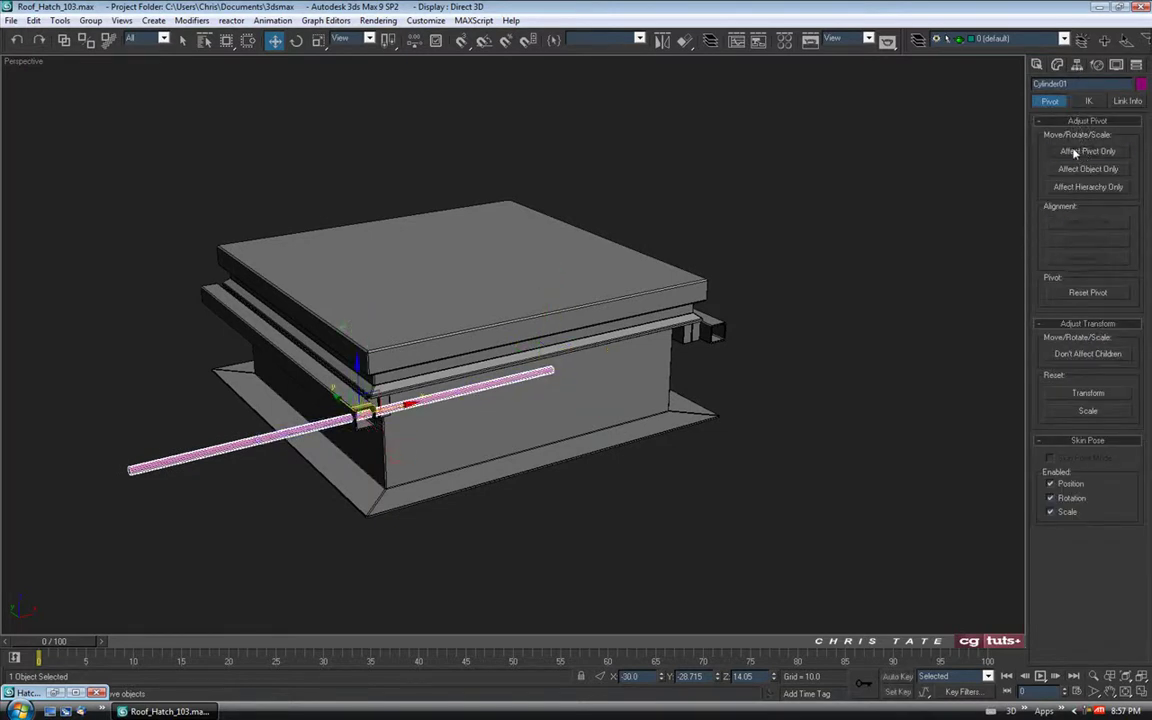
{"action": "left_click", "coordinate": [1037, 66]}
Set the cylinder's absolute world X position to 0 so it spans both base rails, and inspect how its ends fit inside them
{"action": "right_click", "coordinate": [275, 42]}
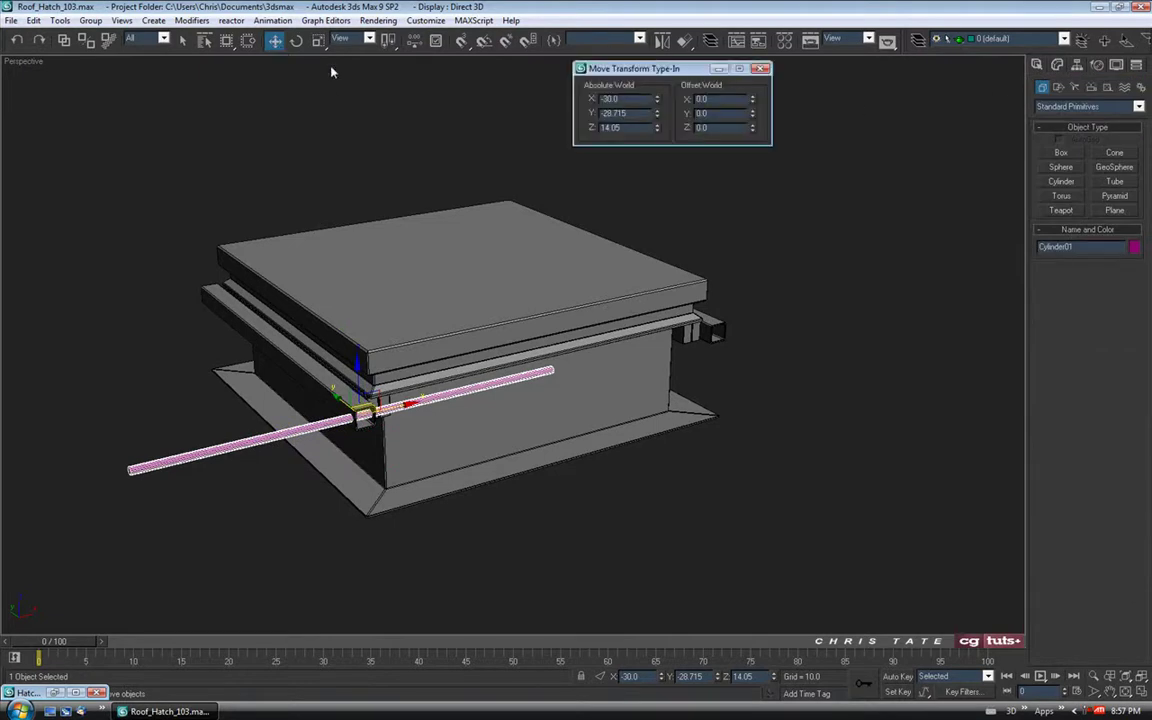
{"action": "right_click", "coordinate": [657, 101]}
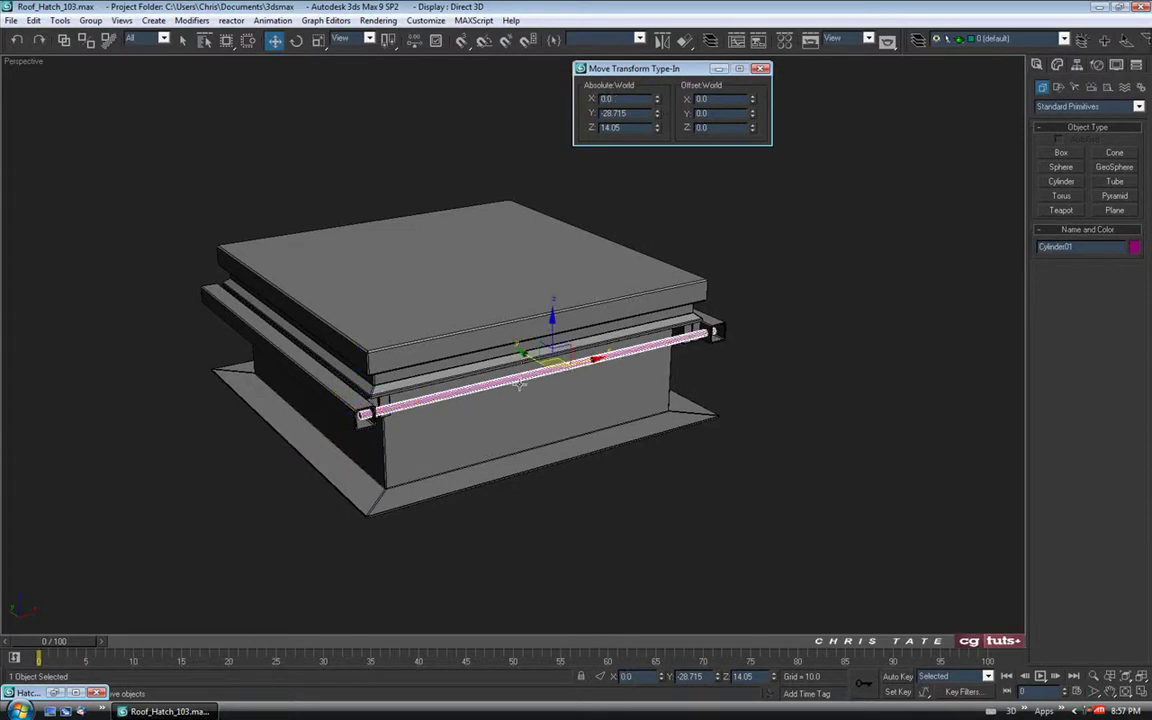
{"action": "left_click", "coordinate": [762, 70]}
{"action": "middle_click_drag", "start_coordinate": [733, 321], "coordinate": [740, 319]}
{"action": "key", "text": "F4"}
{"action": "key", "text": "F4"}
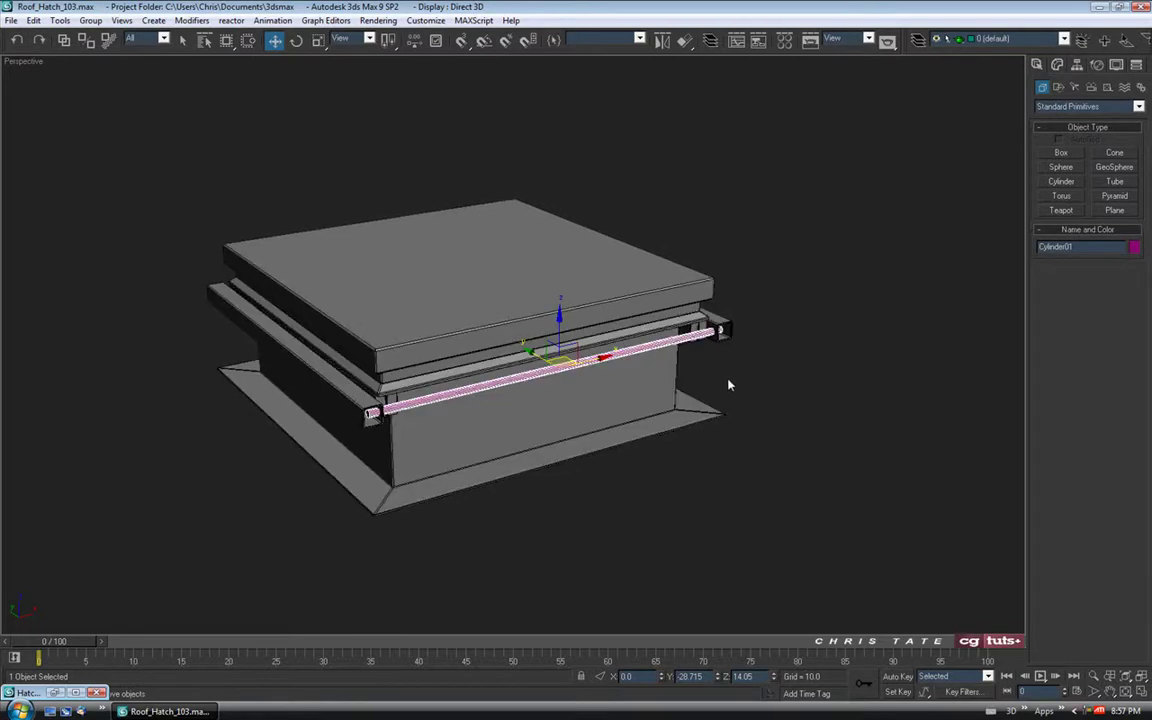
{"action": "scroll", "coordinate": [369, 411], "scroll_direction": "up", "scroll_amount": 8}
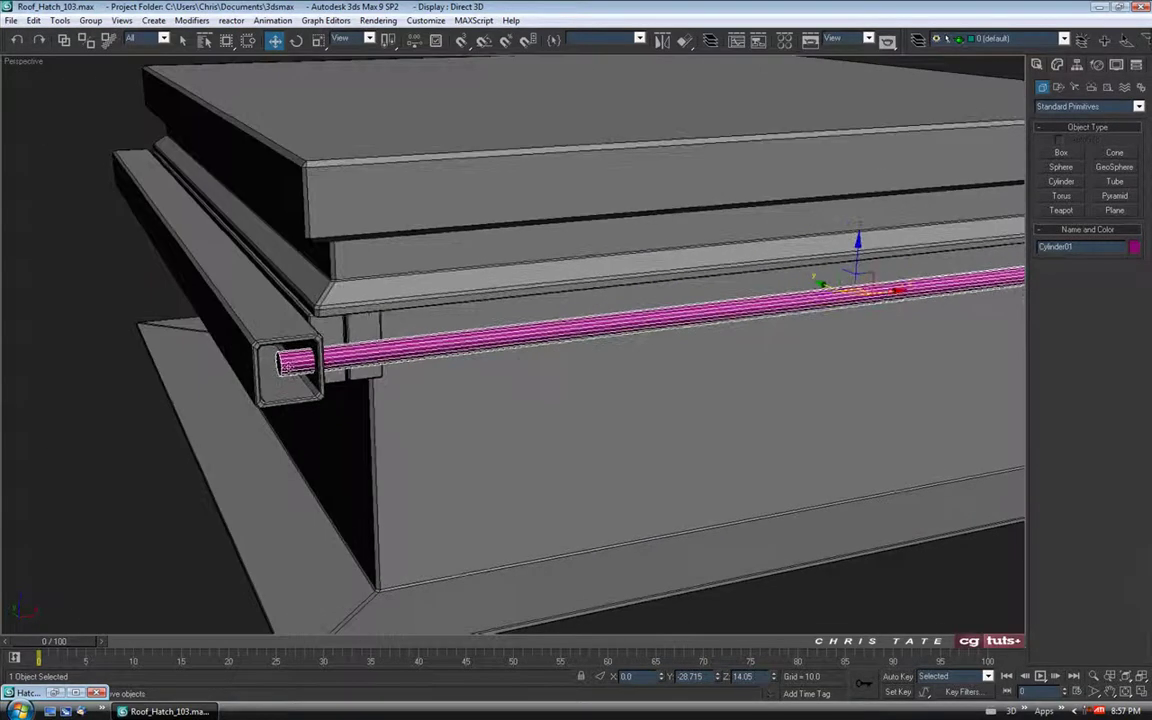
{"action": "mouse_move", "coordinate": [542, 386]}
{"action": "middle_mouse_down", "text": "alt"}
{"action": "mouse_move", "coordinate": [748, 386]}
{"action": "mouse_move", "coordinate": [557, 382]}
{"action": "middle_mouse_up", "text": "alt"}
{"action": "scroll", "coordinate": [557, 382], "scroll_direction": "down", "scroll_amount": 10}
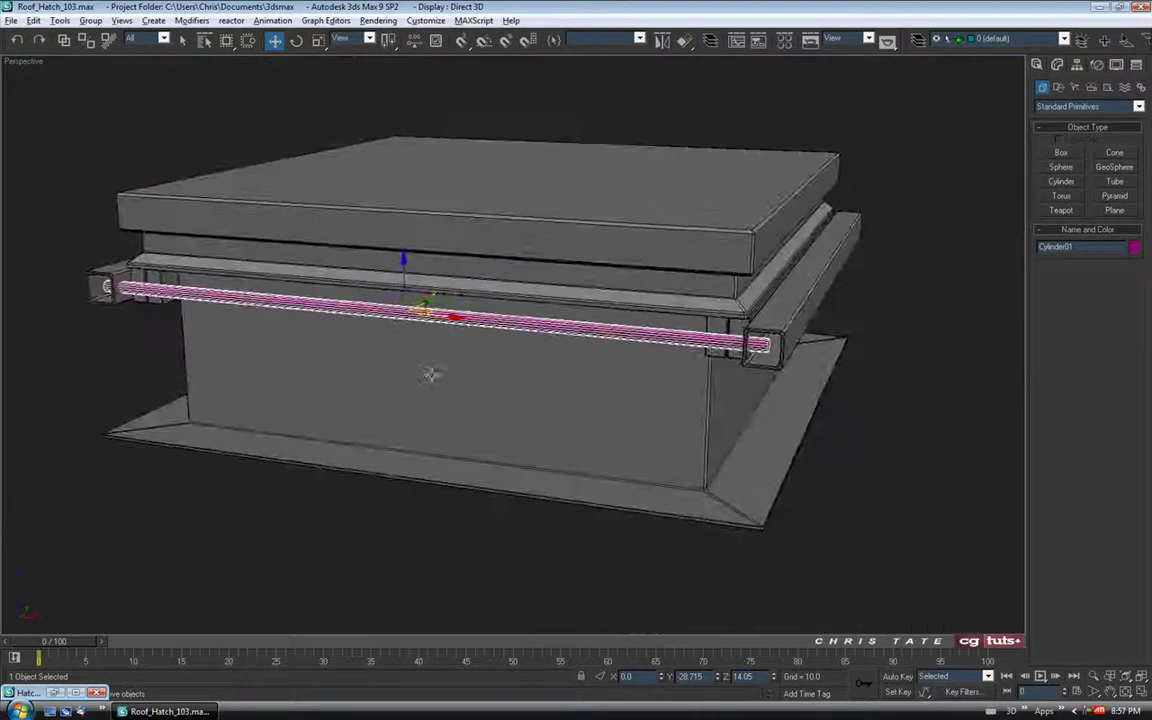
Open the cylinder's parameters for editing and bring up the Hatch Closed.JPG reference photo beside the model to compare the crossbar's thickness
{"action": "middle_click_drag", "start_coordinate": [429, 373], "coordinate": [483, 378], "text": "alt"}
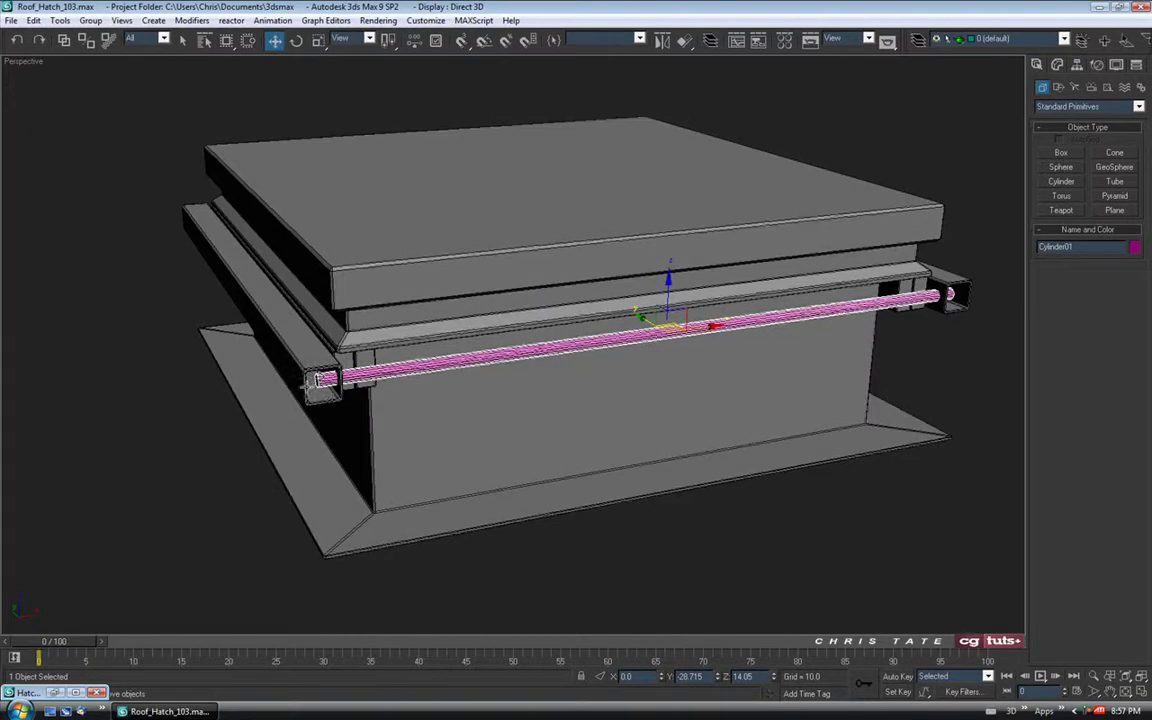
{"action": "middle_click_drag", "start_coordinate": [320, 371], "coordinate": [370, 382], "text": "alt"}
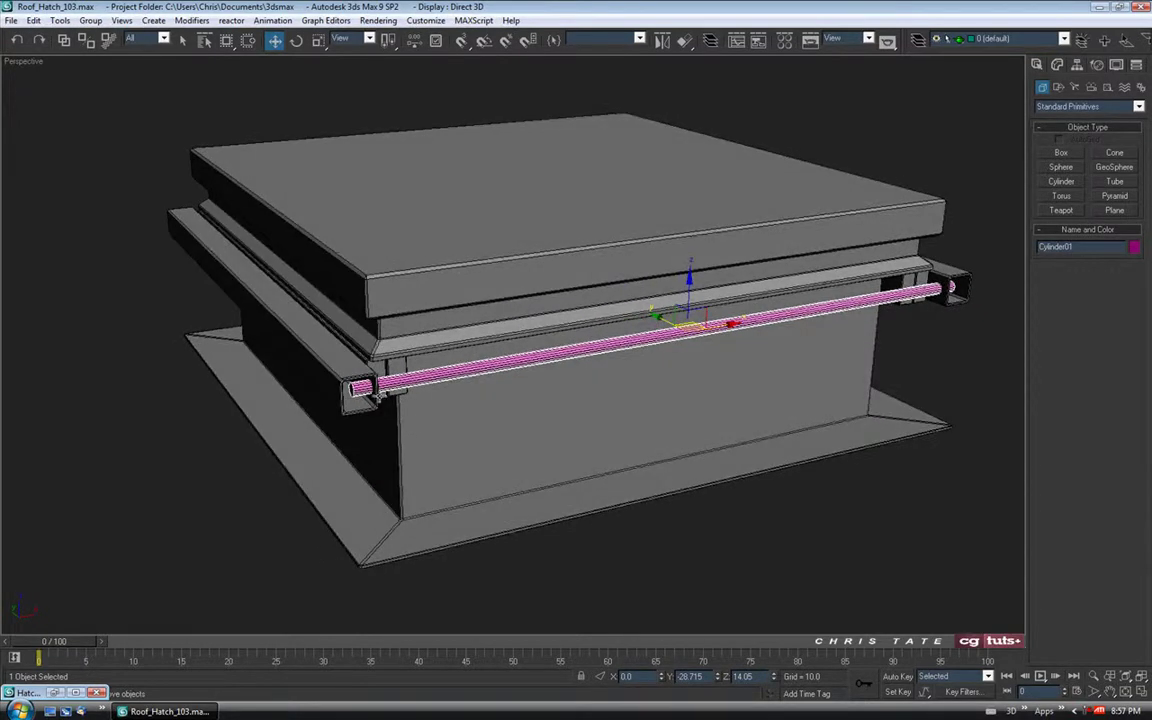
{"action": "mouse_move", "coordinate": [422, 442]}
{"action": "middle_mouse_down", "text": "alt"}
{"action": "mouse_move", "coordinate": [470, 410]}
{"action": "mouse_move", "coordinate": [663, 345]}
{"action": "middle_mouse_up", "text": "alt"}
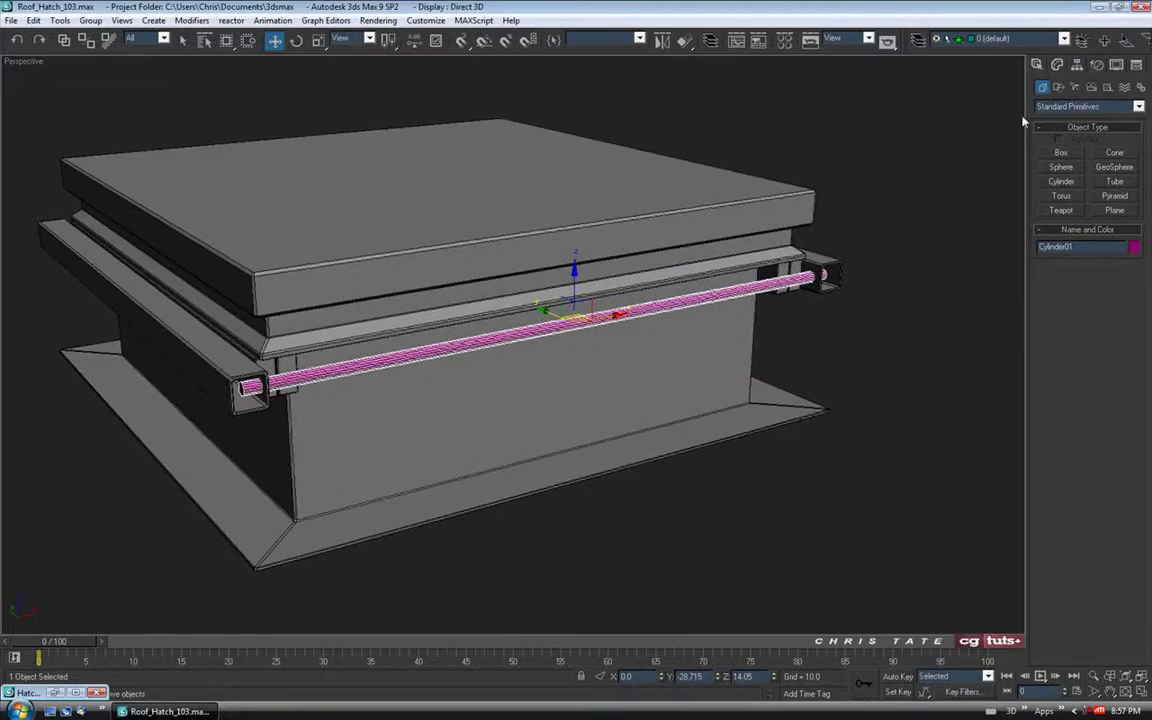
{"action": "left_click", "coordinate": [1057, 64]}
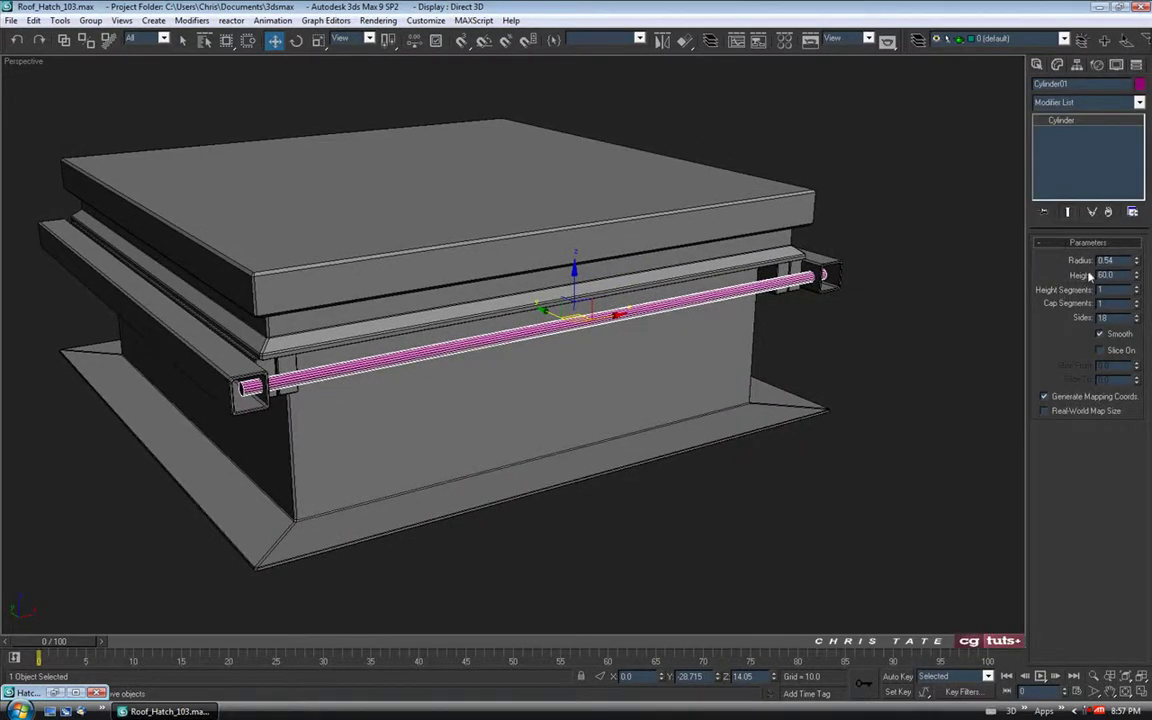
{"action": "middle_click_drag", "start_coordinate": [929, 310], "coordinate": [951, 307], "text": "alt"}
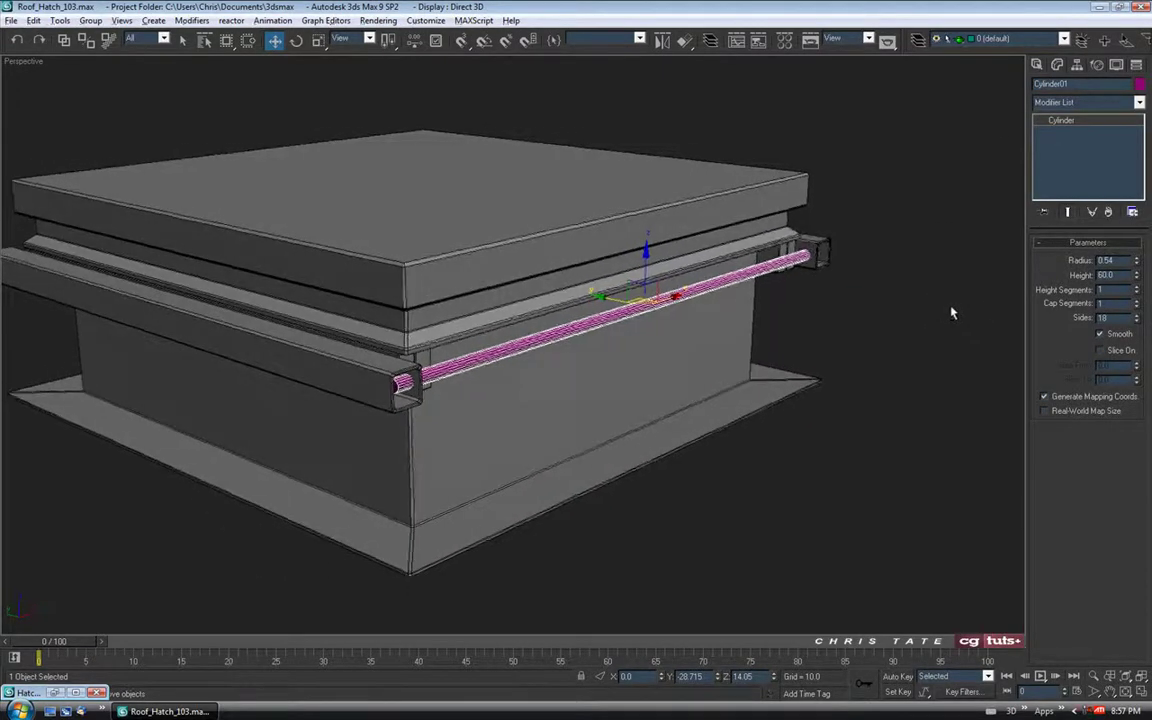
{"action": "left_click", "coordinate": [55, 692]}
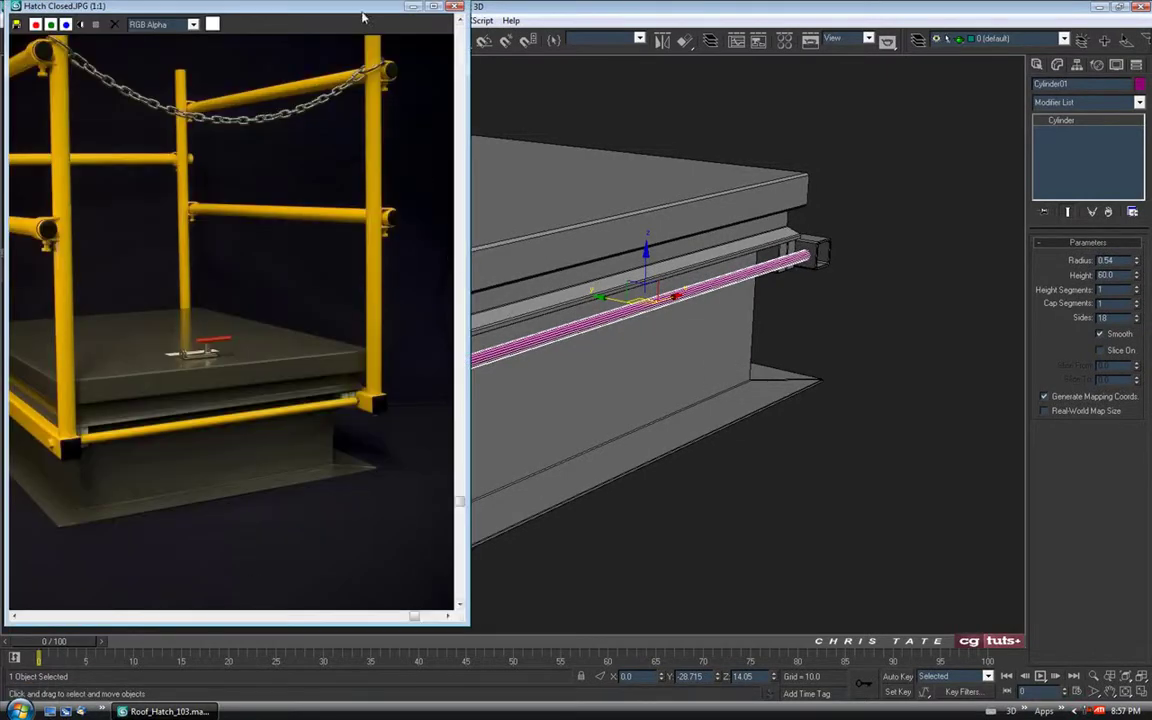
{"action": "left_click_drag", "start_coordinate": [362, 11], "coordinate": [269, 65]}
{"action": "mouse_move", "coordinate": [604, 440]}
{"action": "middle_mouse_down"}
{"action": "mouse_move", "coordinate": [695, 445]}
{"action": "mouse_move", "coordinate": [682, 446]}
{"action": "middle_mouse_up"}
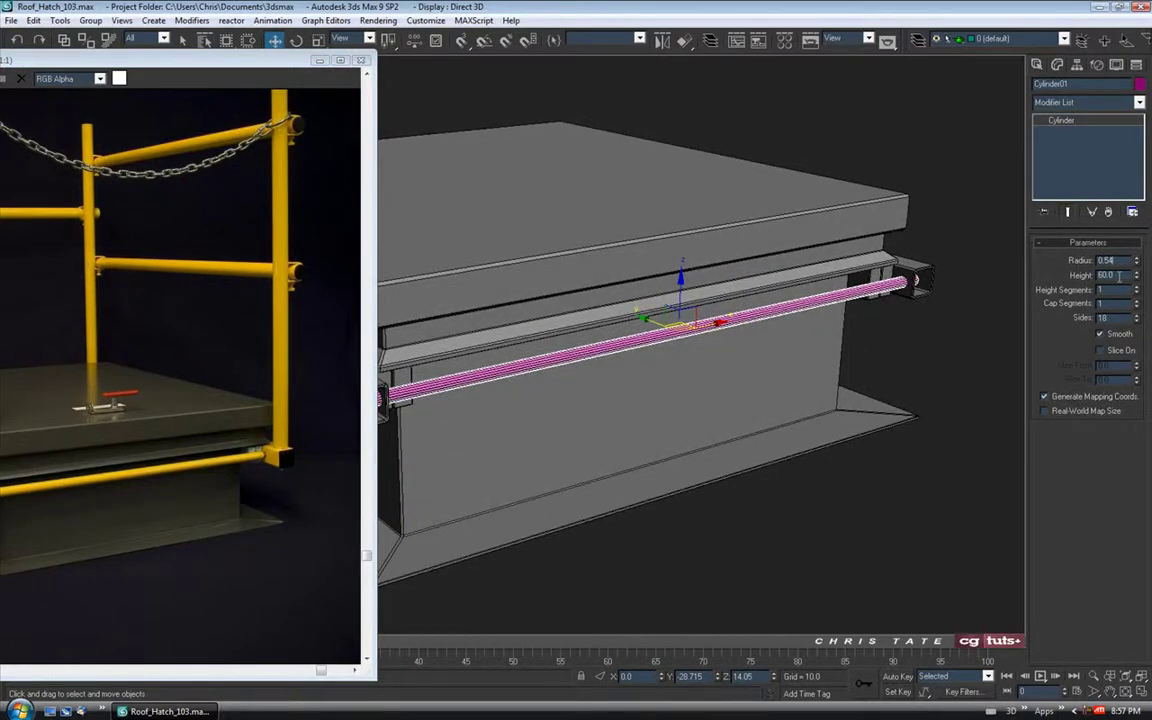
Set the cylinder's radius to 0.5, compare its proportions with the reference photo, and minimize the photo
{"action": "key", "text": "Return"}
{"action": "scroll", "coordinate": [731, 347], "scroll_direction": "down", "scroll_amount": 4}
{"action": "middle_click_drag", "start_coordinate": [731, 347], "coordinate": [803, 366]}
{"action": "key", "text": "F4"}
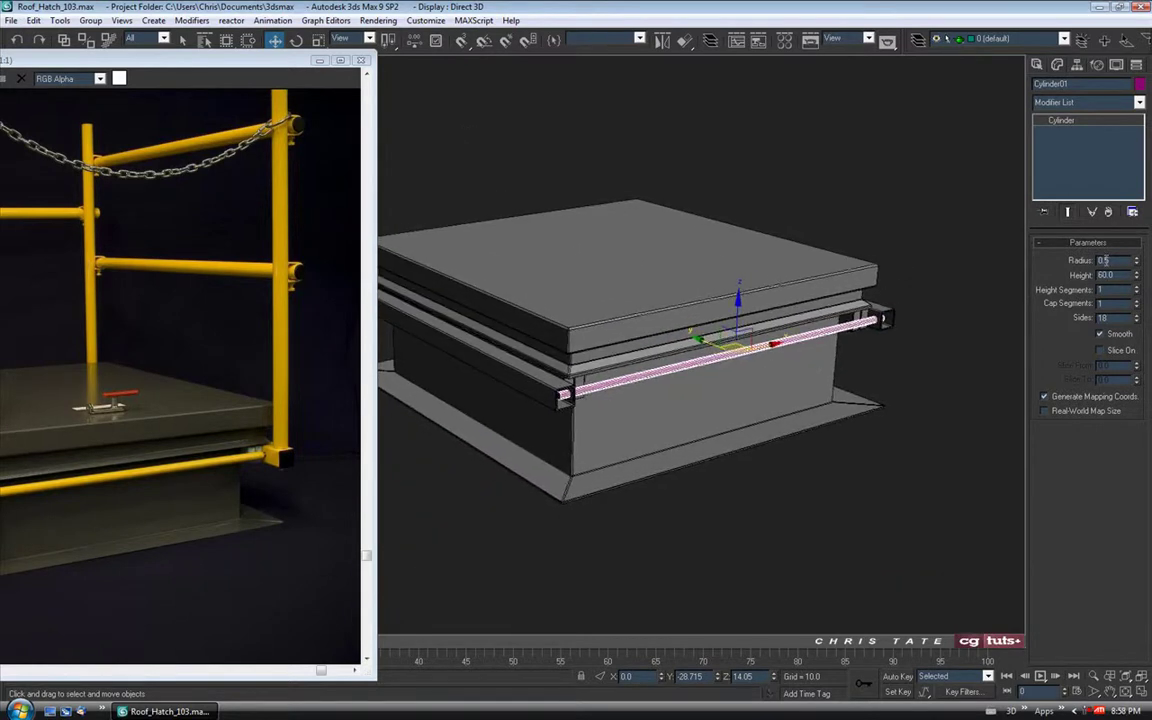
{"action": "middle_click_drag", "start_coordinate": [801, 442], "coordinate": [700, 390], "text": "alt"}
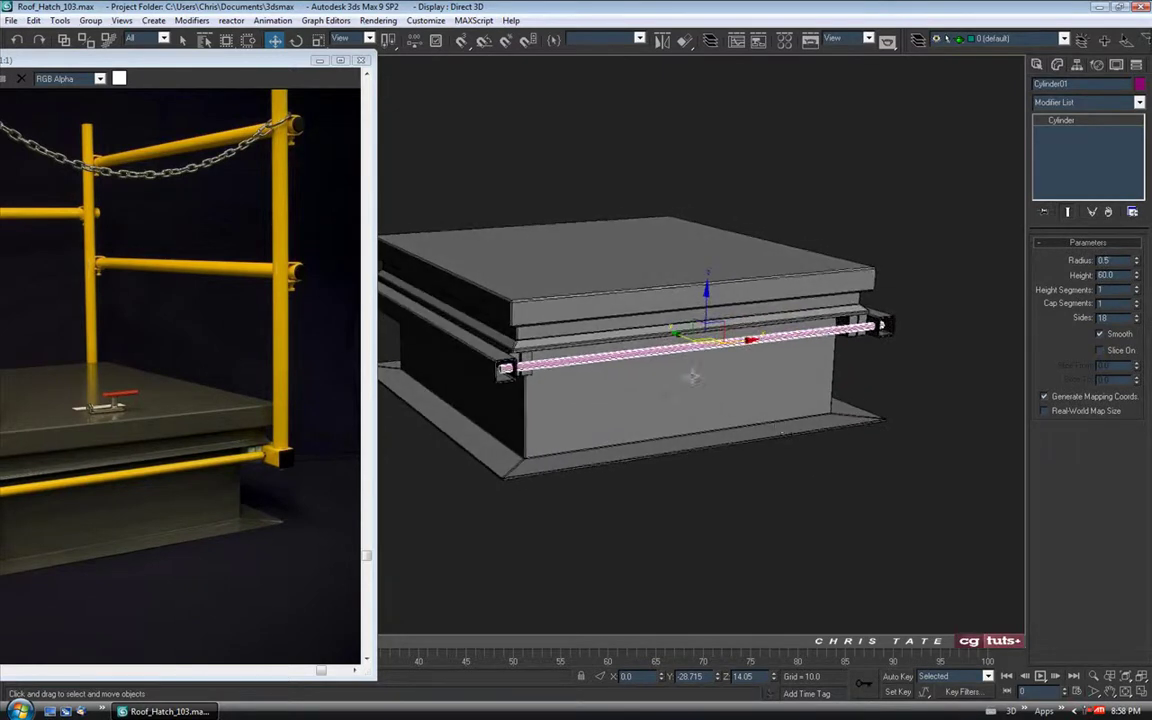
{"action": "left_click", "coordinate": [319, 61]}
{"action": "scroll", "coordinate": [537, 316], "scroll_direction": "up", "scroll_amount": 4}
{"action": "mouse_move", "coordinate": [728, 312]}
{"action": "middle_mouse_down"}
{"action": "mouse_move", "coordinate": [537, 316]}
{"action": "mouse_move", "coordinate": [586, 316]}
{"action": "middle_mouse_up"}
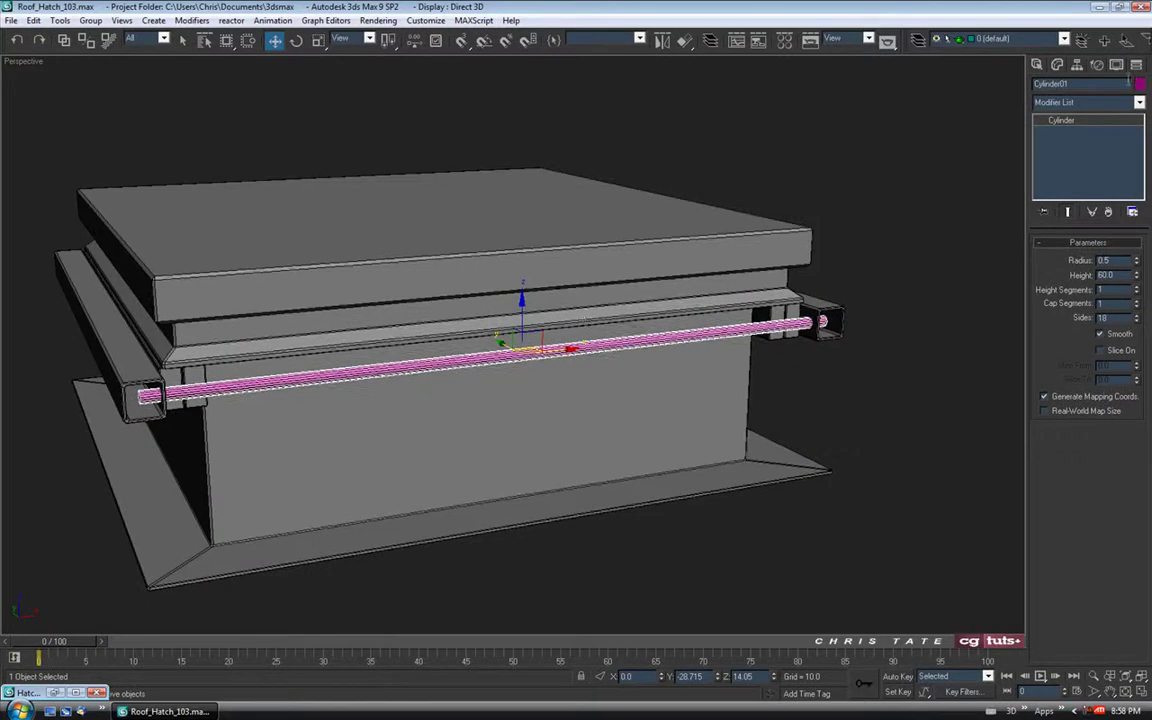
Change the cylinder's object color to black
{"action": "left_click", "coordinate": [1140, 83]}
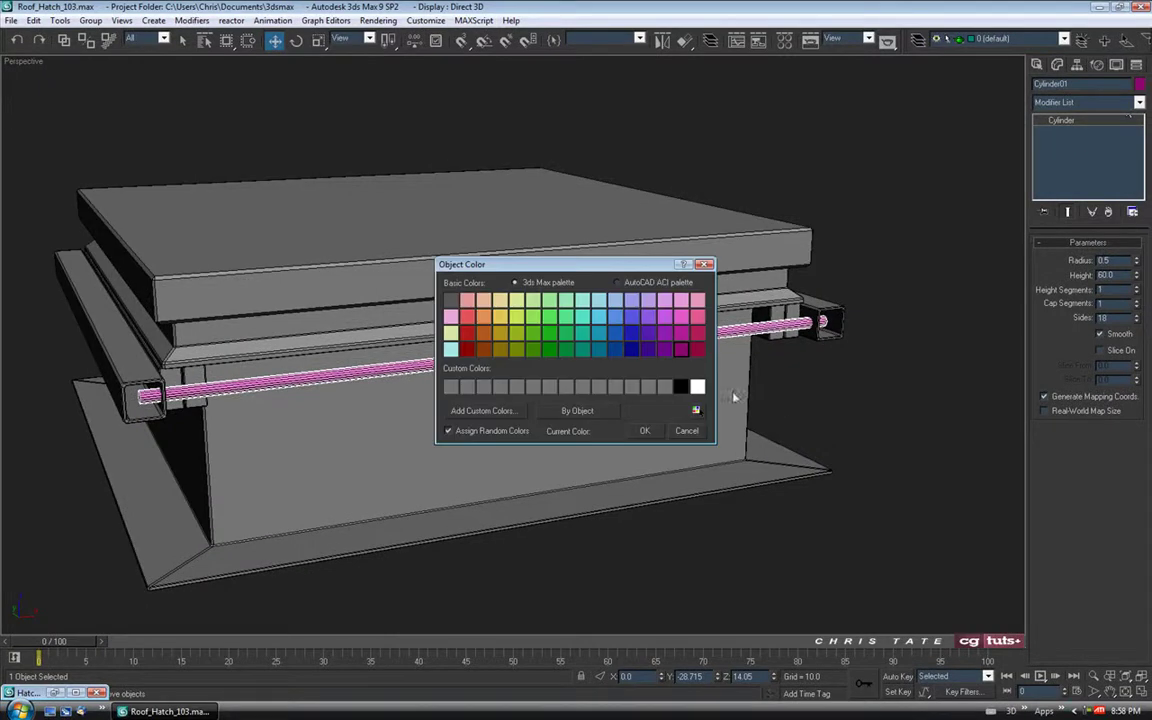
{"action": "left_click", "coordinate": [644, 430]}
{"action": "key", "text": "m"}
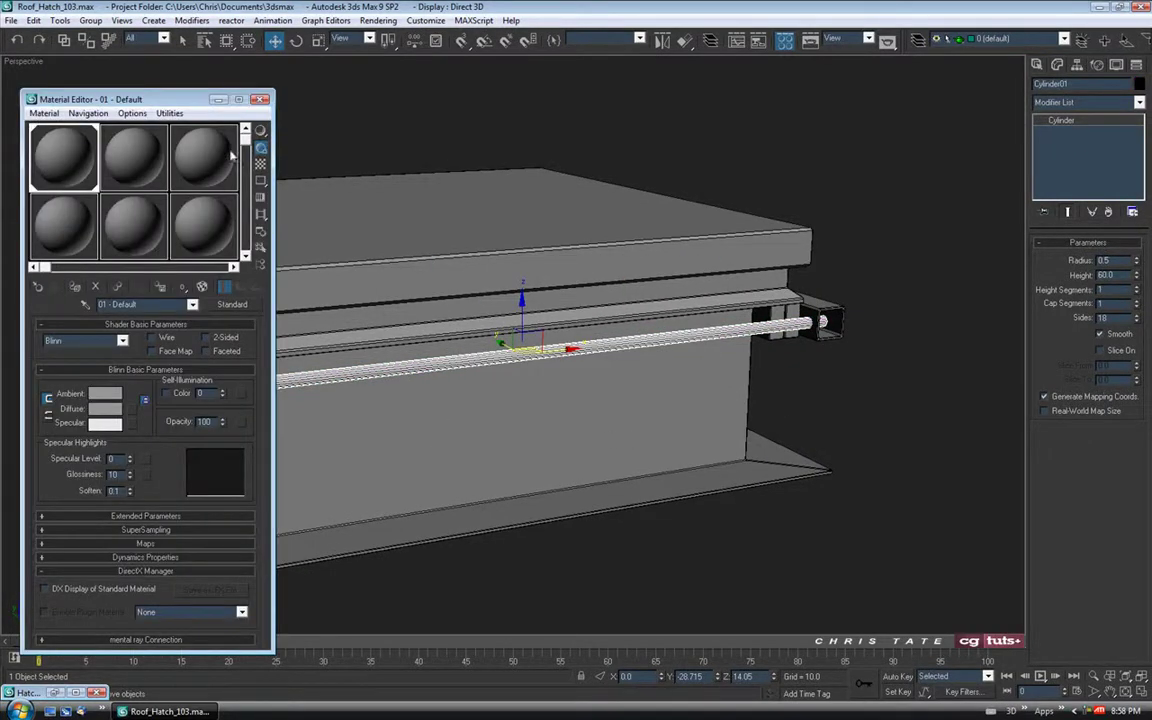
{"action": "left_click", "coordinate": [259, 99]}
{"action": "middle_click_drag", "start_coordinate": [500, 316], "coordinate": [512, 316]}
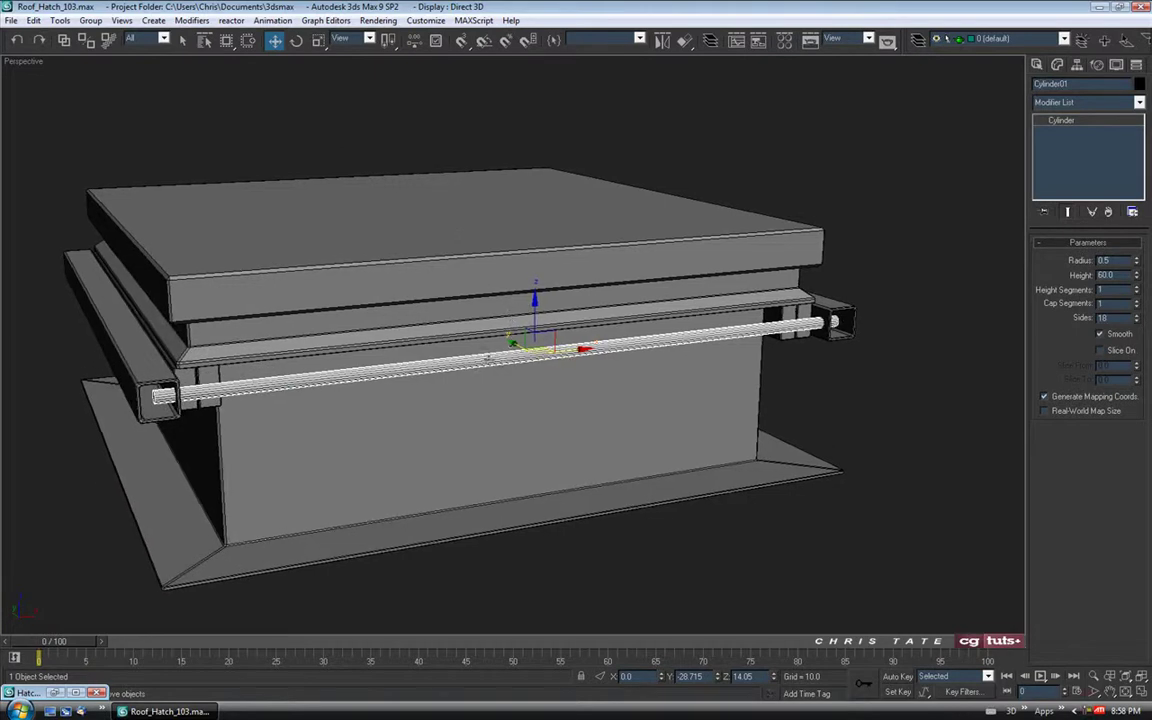
Convert the cylinder to an Editable Poly
{"action": "right_click", "coordinate": [487, 360]}
{"action": "mouse_move", "coordinate": [545, 479]}
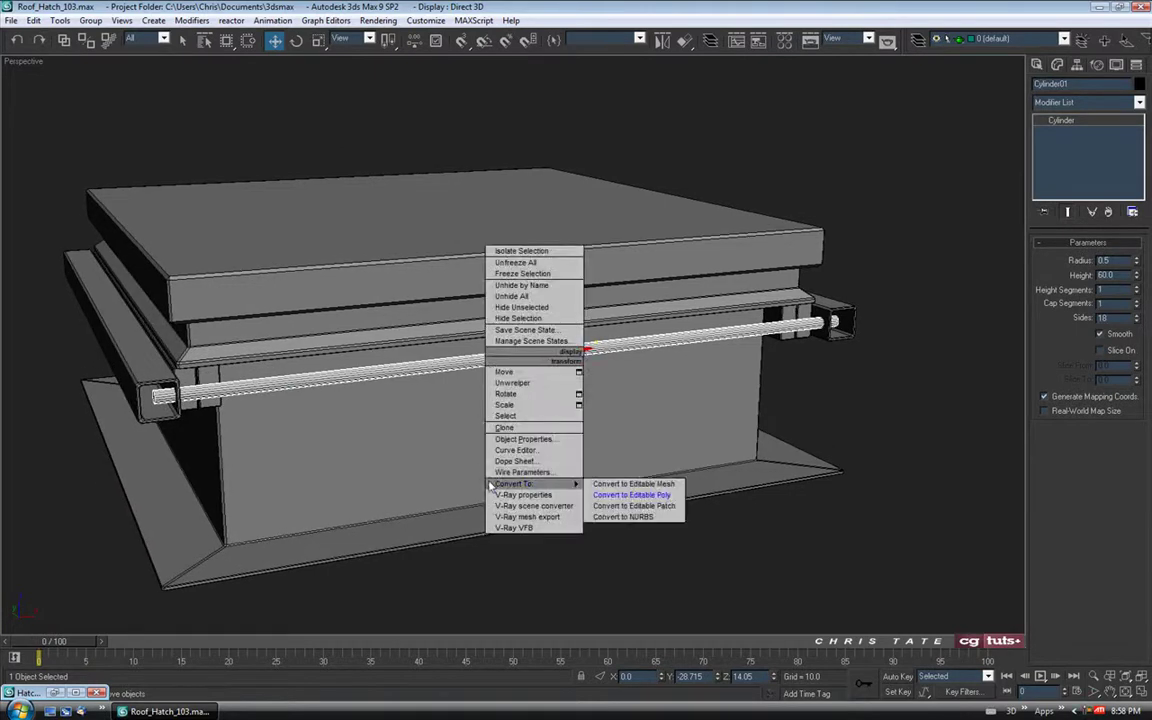
{"action": "left_click", "coordinate": [595, 494]}
{"action": "mouse_move", "coordinate": [595, 494]}
{"action": "middle_mouse_down"}
{"action": "mouse_move", "coordinate": [545, 442]}
{"action": "mouse_move", "coordinate": [617, 422]}
{"action": "middle_mouse_up"}
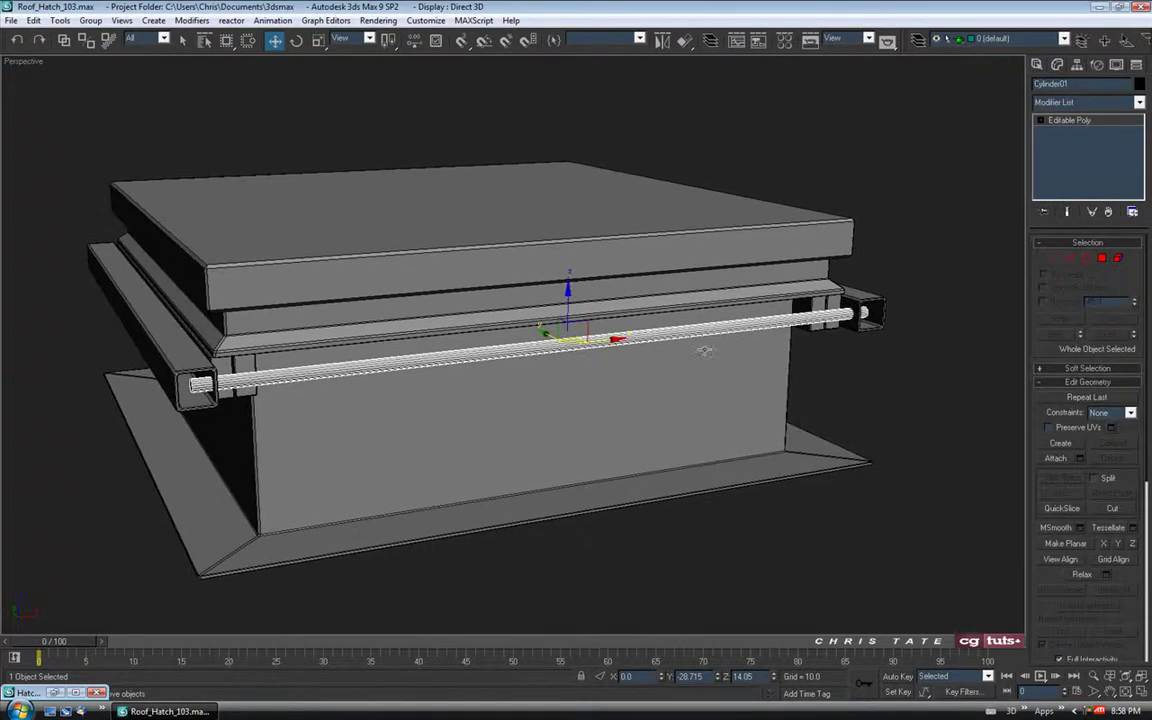
Isolate the crossbar's two end-cap polygons by selecting its side polygons and inverting the selection, and delete the caps
{"action": "left_click", "coordinate": [1102, 259]}
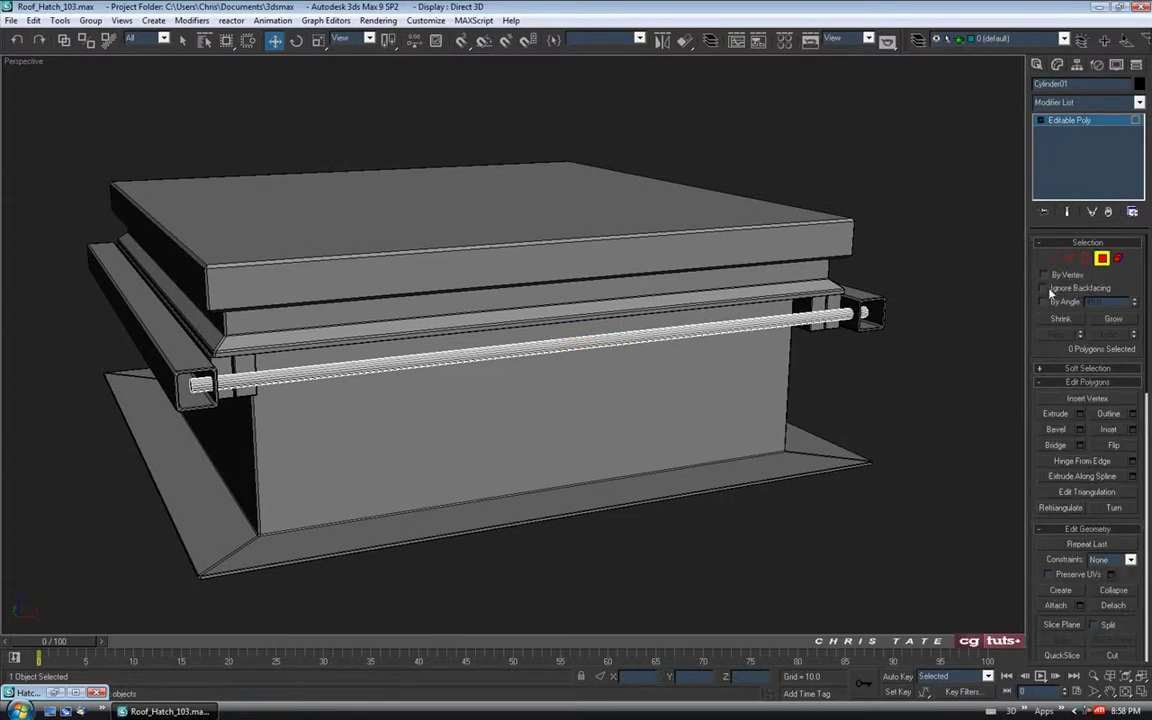
{"action": "mouse_move", "coordinate": [116, 195]}
{"action": "left_mouse_down"}
{"action": "mouse_move", "coordinate": [856, 506]}
{"action": "mouse_move", "coordinate": [928, 508]}
{"action": "left_mouse_up"}
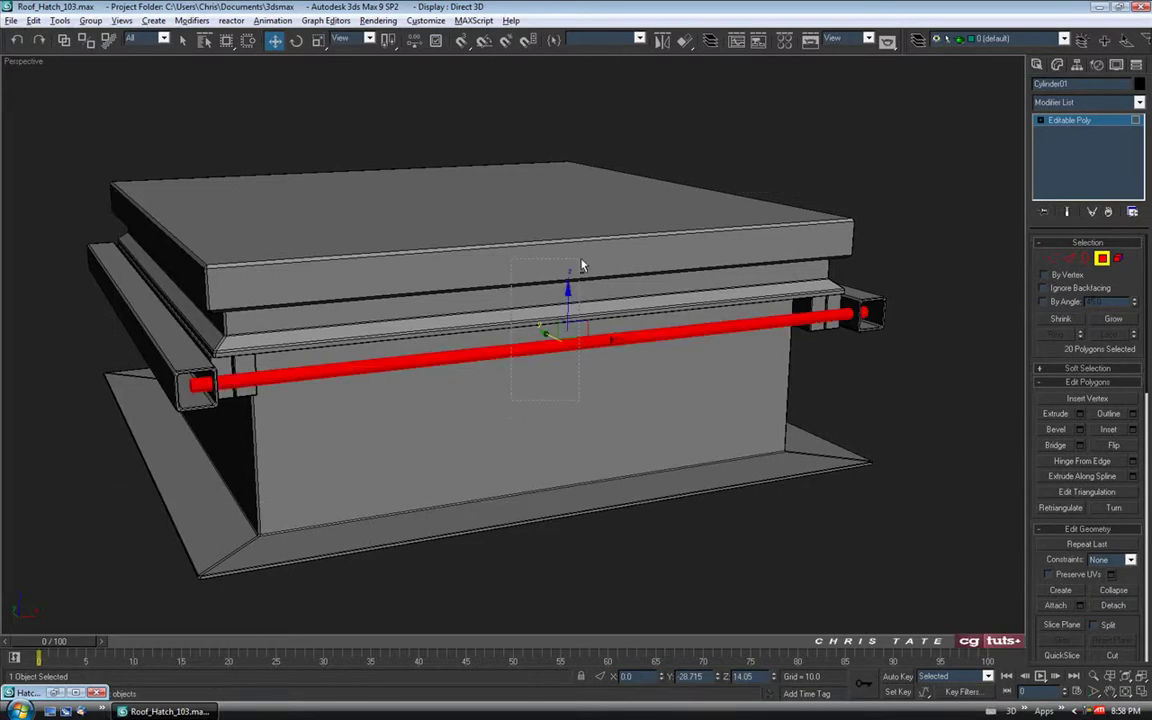
{"action": "key", "text": "ctrl+i"}
{"action": "key", "text": "F3"}
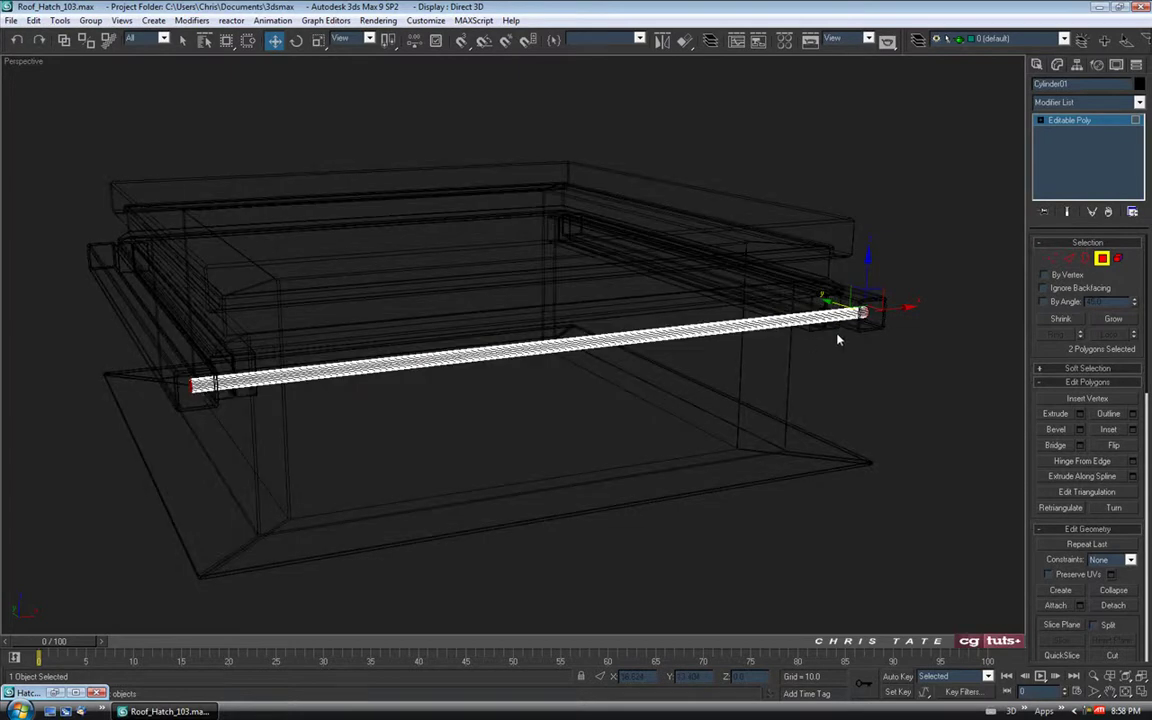
{"action": "key", "text": "F3"}
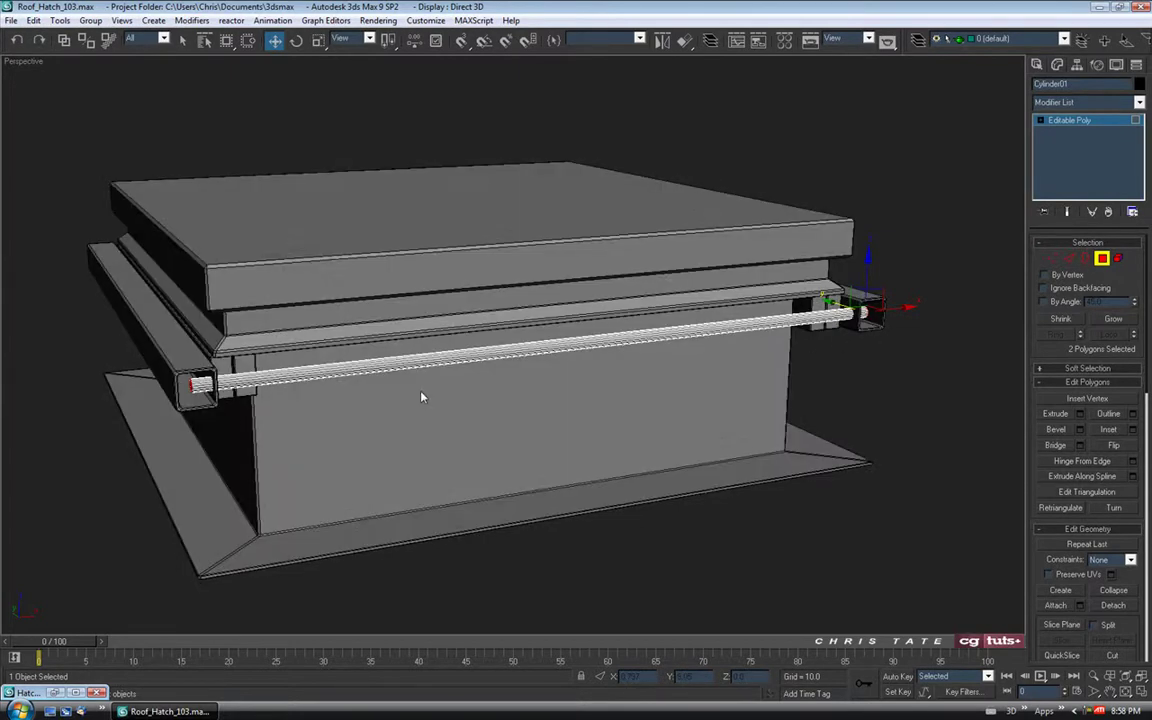
{"action": "left_click", "coordinate": [421, 397]}
{"action": "middle_click_drag", "start_coordinate": [421, 397], "coordinate": [441, 410], "text": "alt"}
{"action": "middle_click_drag", "start_coordinate": [541, 411], "coordinate": [527, 398]}
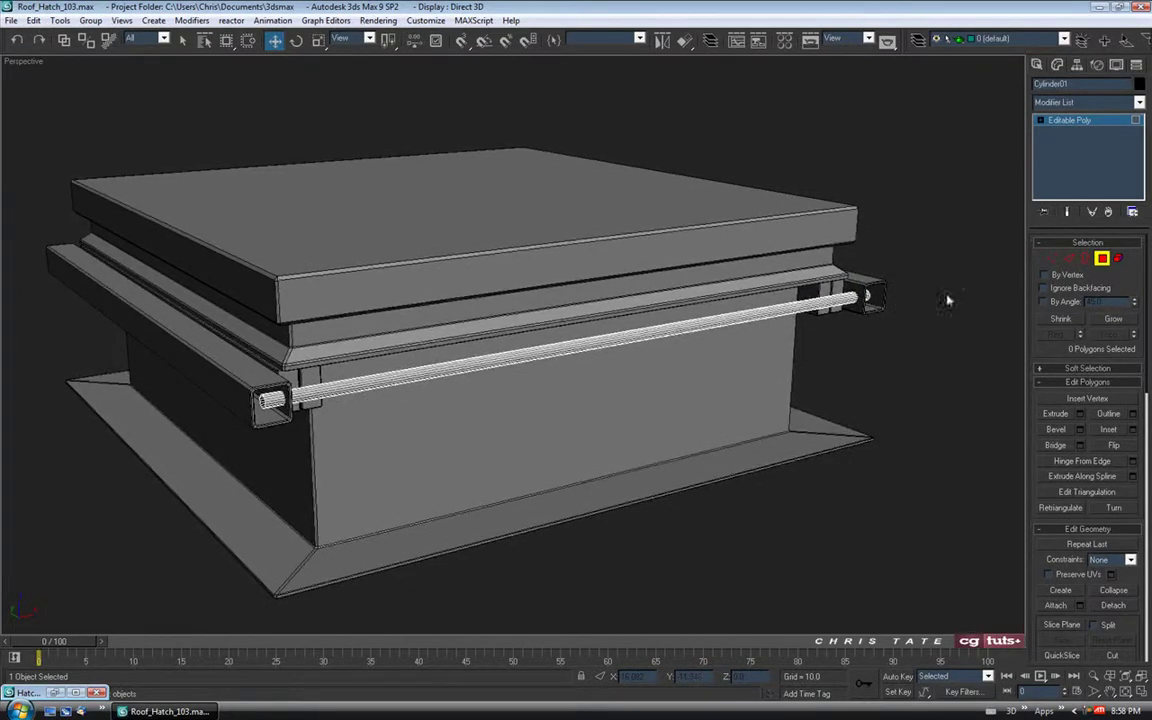
In a full Front view, move the 18 vertices at the crossbar's right end inward to about X 28.44, inside the rail's inner wall
{"action": "left_click", "coordinate": [1052, 259]}
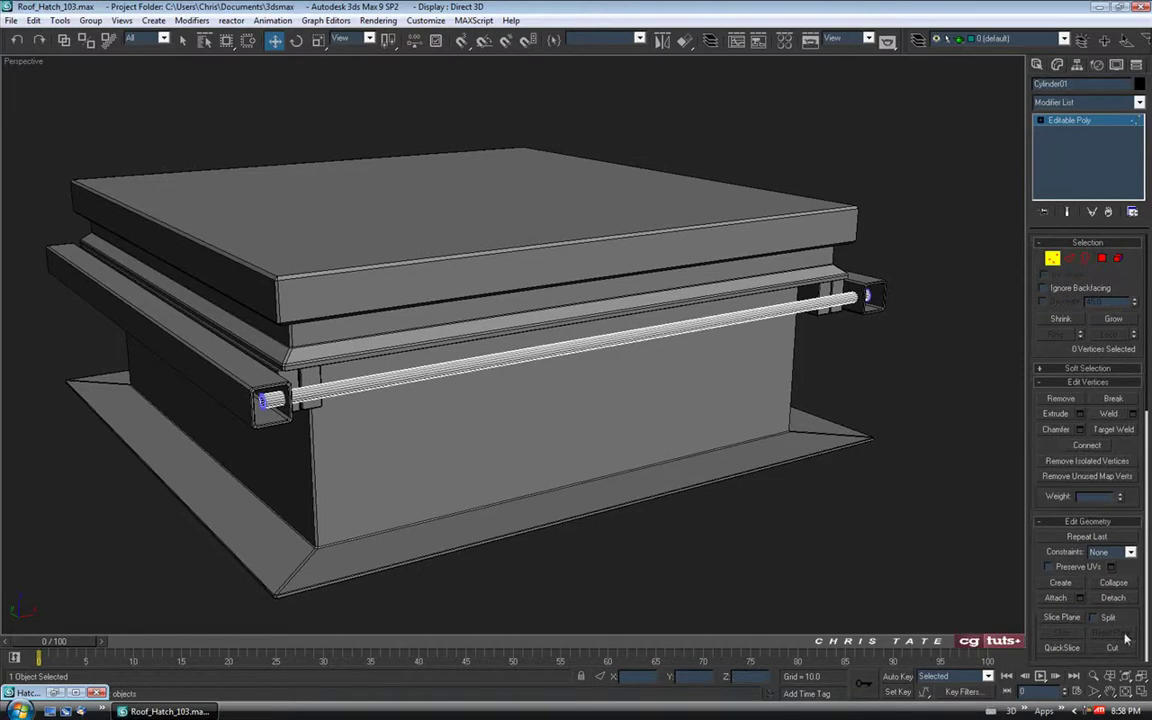
{"action": "key", "text": "alt+w"}
{"action": "middle_click_drag", "start_coordinate": [875, 263], "coordinate": [869, 253]}
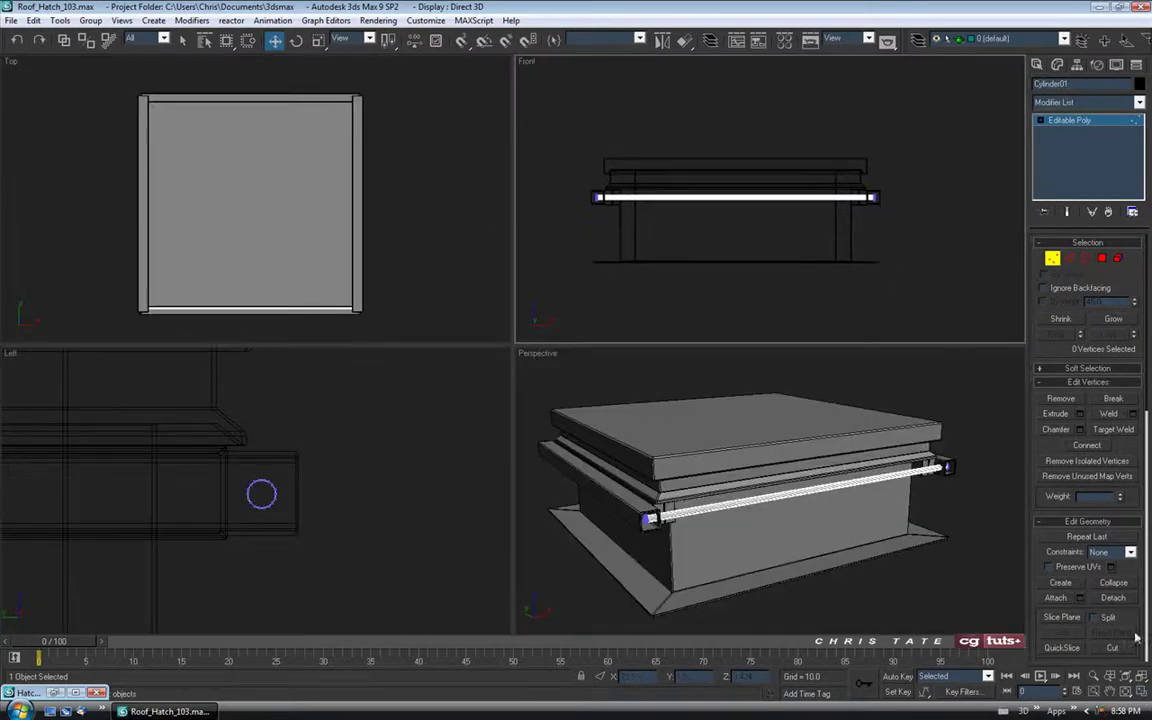
{"action": "left_click", "coordinate": [1144, 692]}
{"action": "scroll", "coordinate": [794, 337], "scroll_direction": "up", "scroll_amount": 8}
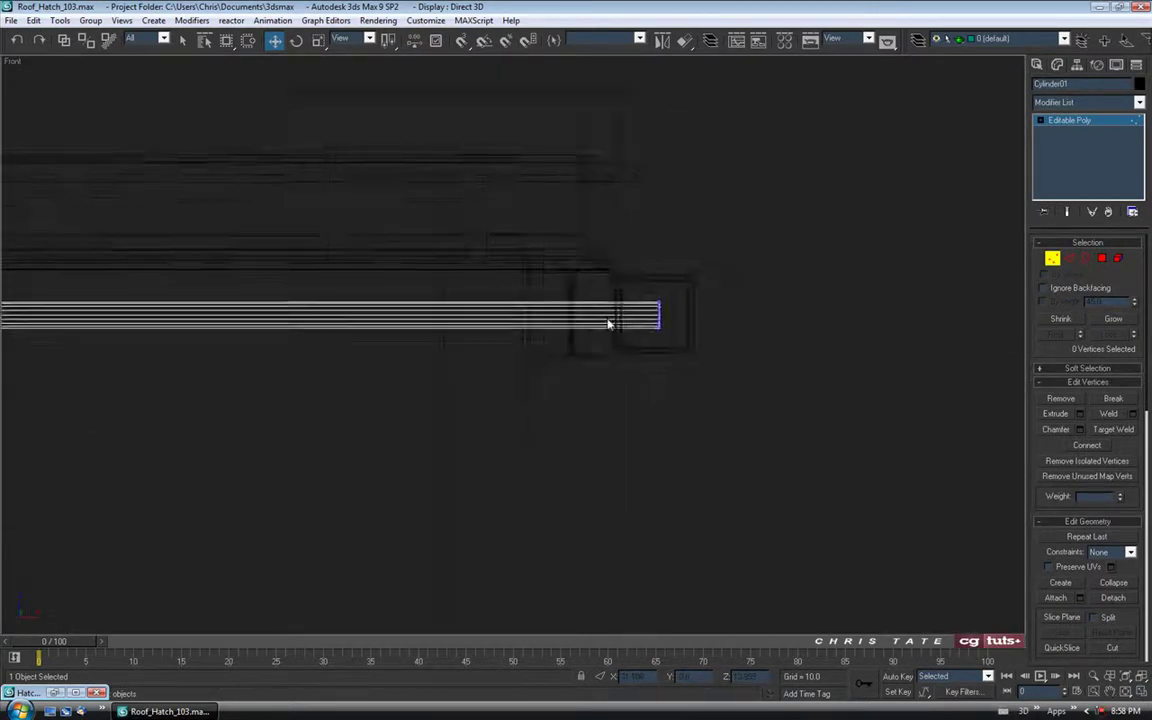
{"action": "middle_click_drag", "start_coordinate": [816, 314], "coordinate": [563, 347]}
{"action": "scroll", "coordinate": [512, 324], "scroll_direction": "up", "scroll_amount": 4}
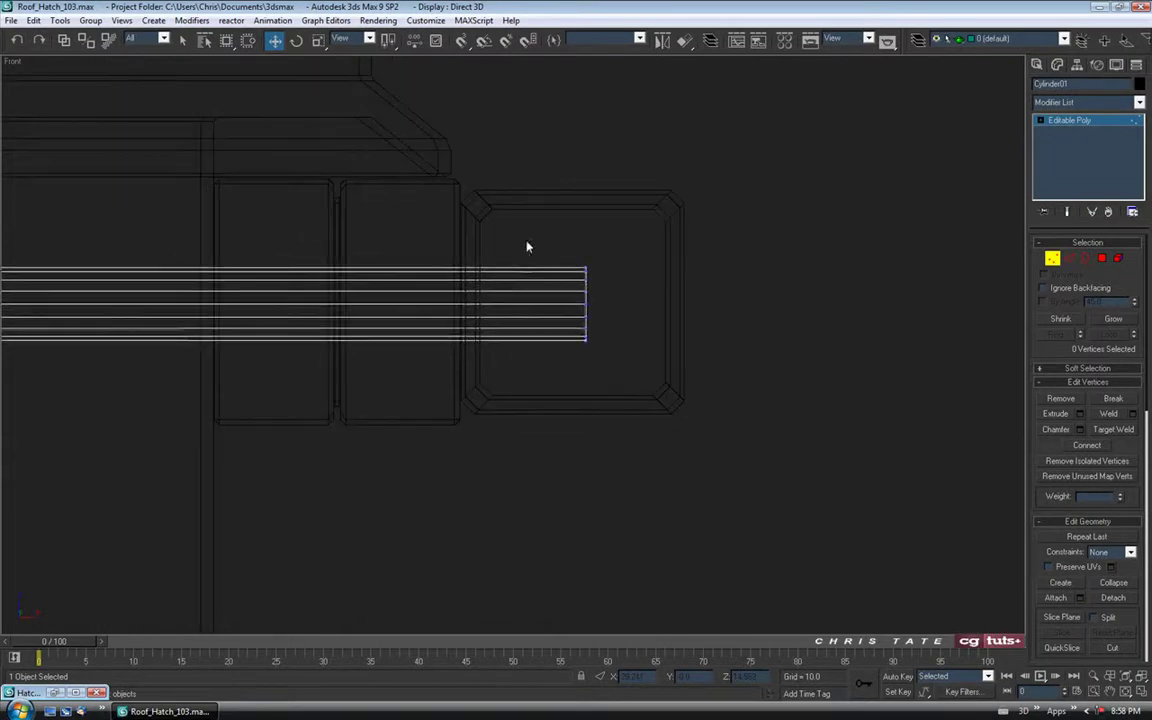
{"action": "left_click_drag", "start_coordinate": [524, 218], "coordinate": [664, 384]}
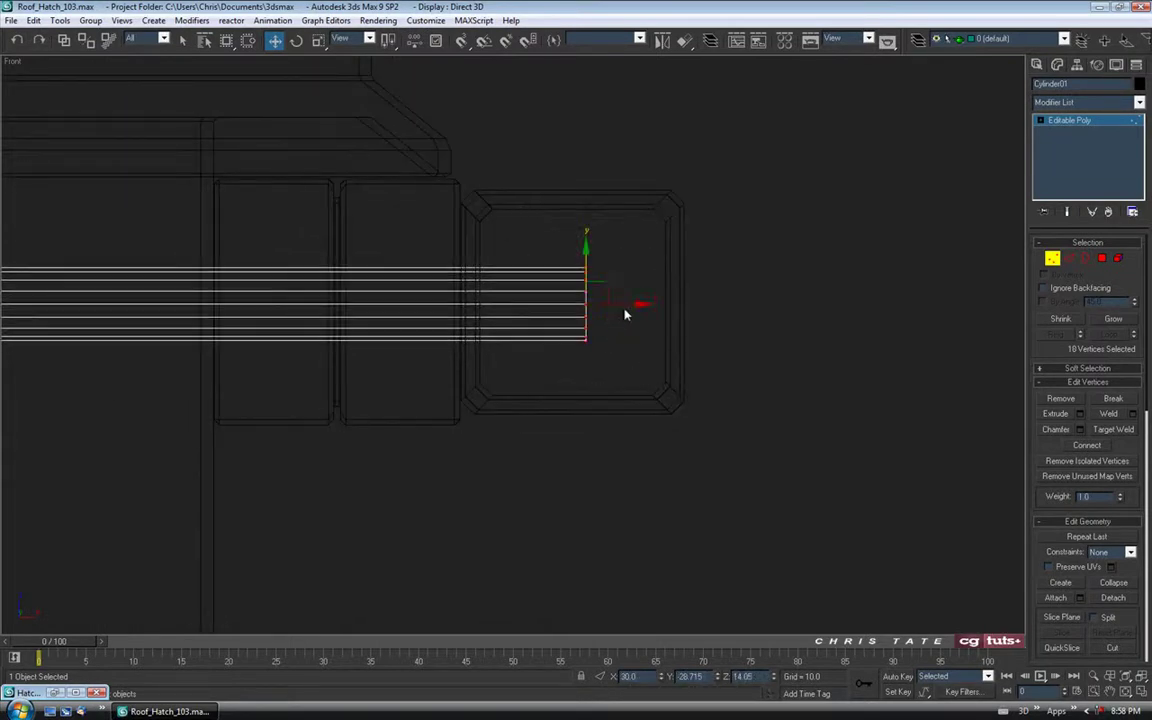
{"action": "left_click_drag", "start_coordinate": [629, 302], "coordinate": [513, 298]}
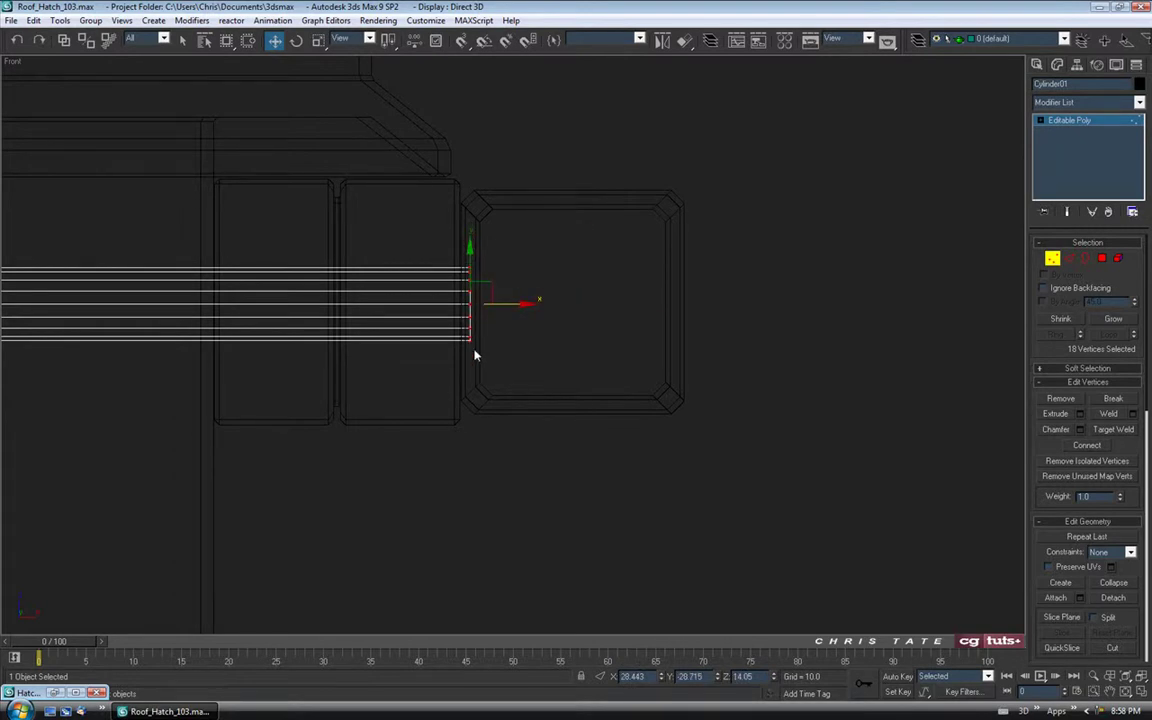
{"action": "scroll", "coordinate": [586, 342], "scroll_direction": "up", "scroll_amount": 10}
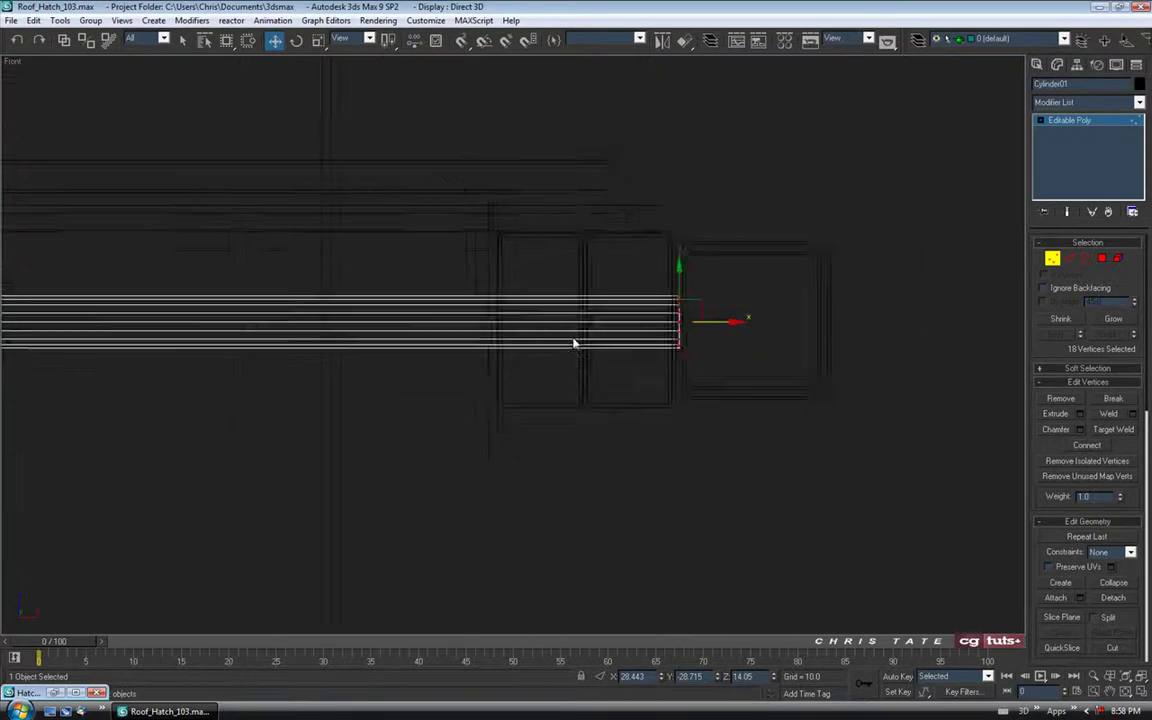
Move the vertices at the crossbar's left end inward so they sit within the left rail's inner wall
{"action": "scroll", "coordinate": [486, 329], "scroll_direction": "down", "scroll_amount": 8}
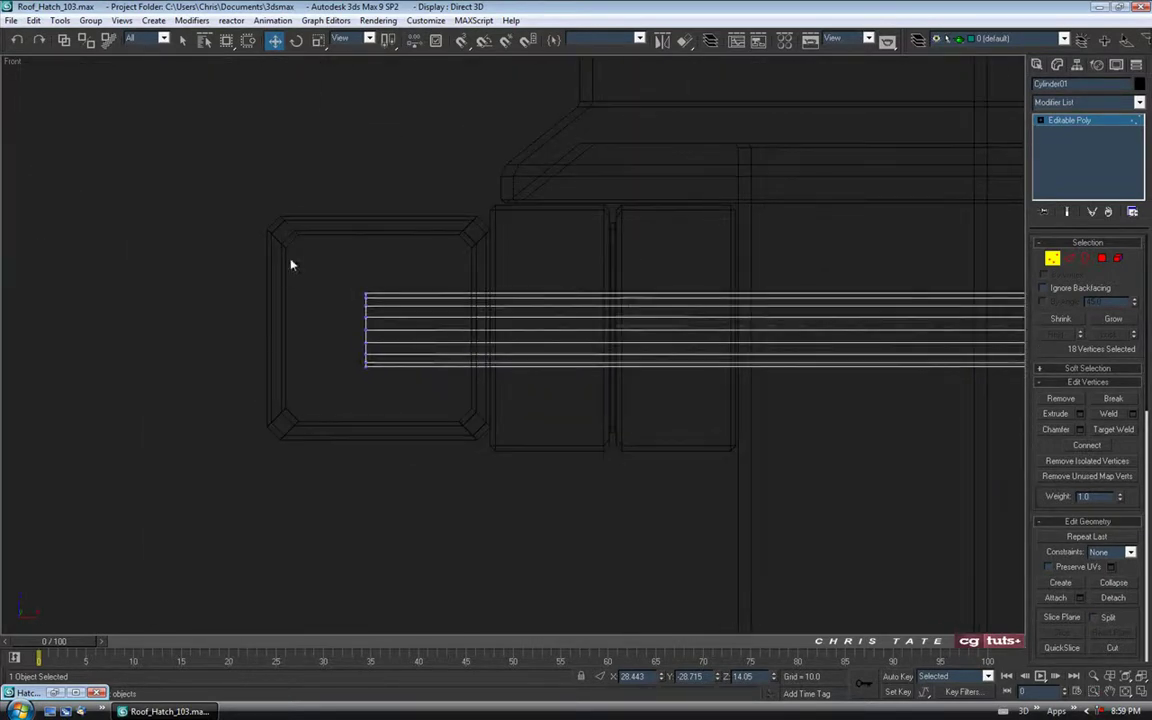
{"action": "left_click_drag", "start_coordinate": [407, 326], "coordinate": [521, 330]}
{"action": "left_click_drag", "start_coordinate": [521, 330], "coordinate": [520, 330]}
{"action": "middle_click_drag", "start_coordinate": [535, 413], "coordinate": [442, 398]}
{"action": "left_click", "coordinate": [443, 398]}
Check the shortened crossbar across the Front view, and return to a full Perspective view to inspect its ends at both rails
{"action": "middle_click_drag", "start_coordinate": [681, 427], "coordinate": [514, 411]}
{"action": "scroll", "coordinate": [597, 421], "scroll_direction": "down", "scroll_amount": 6}
{"action": "middle_click_drag", "start_coordinate": [825, 399], "coordinate": [465, 386]}
{"action": "scroll", "coordinate": [500, 388], "scroll_direction": "down", "scroll_amount": 3}
{"action": "middle_click_drag", "start_coordinate": [609, 391], "coordinate": [587, 383]}
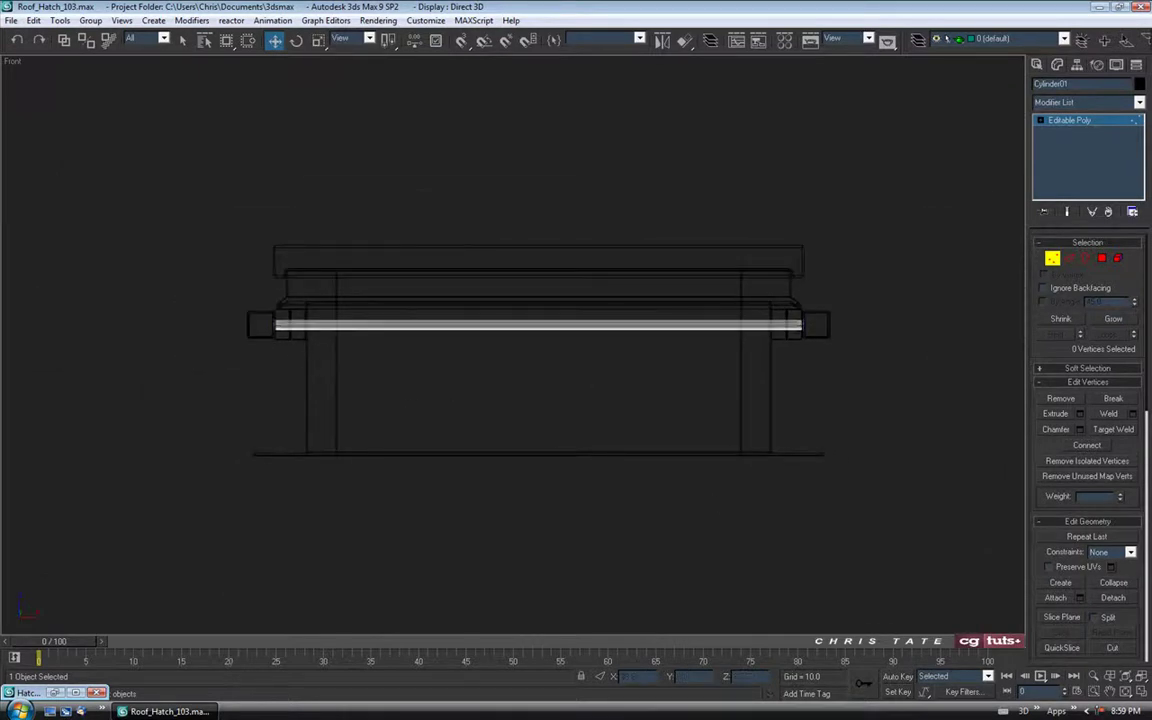
{"action": "left_click", "coordinate": [1146, 692]}
{"action": "left_click", "coordinate": [1147, 692]}
{"action": "middle_click_drag", "start_coordinate": [797, 490], "coordinate": [806, 467]}
{"action": "mouse_move", "coordinate": [700, 367]}
{"action": "middle_mouse_down", "text": "alt"}
{"action": "mouse_move", "coordinate": [579, 375]}
{"action": "mouse_move", "coordinate": [625, 368]}
{"action": "middle_mouse_up", "text": "alt"}
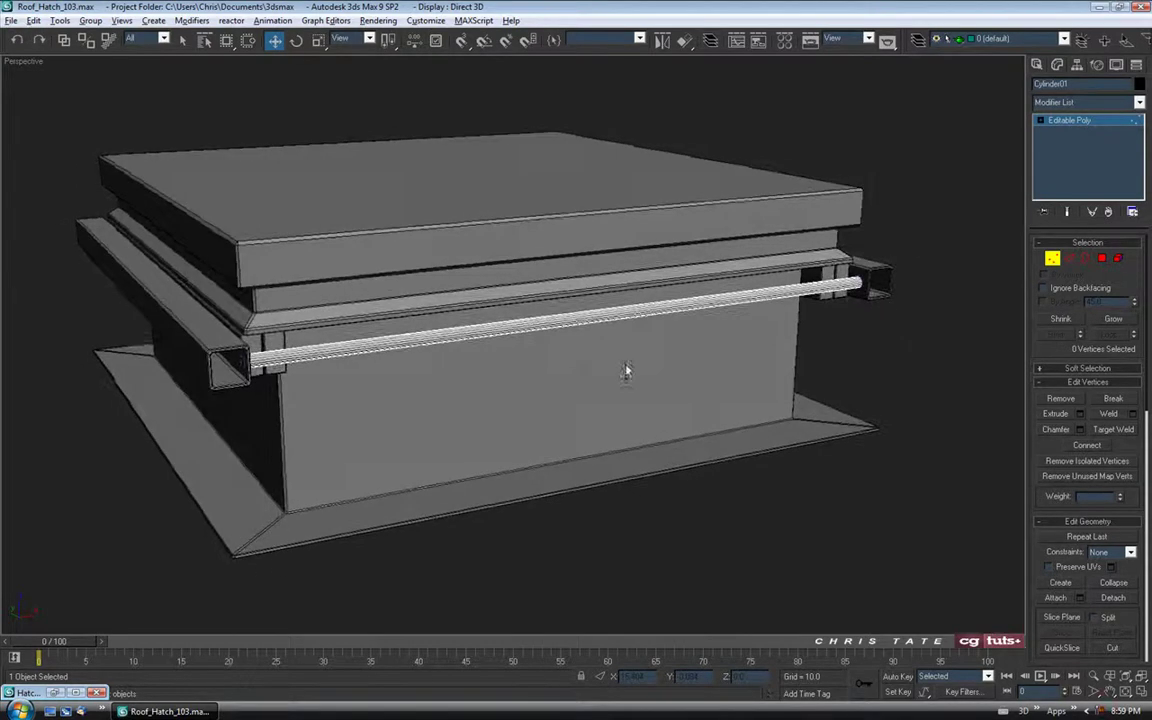
Select the ring of 18 lengthwise edges on the crossbar and start connecting them with 2 segments
{"action": "left_click", "coordinate": [1069, 259]}
{"action": "left_click_drag", "start_coordinate": [562, 313], "coordinate": [571, 229]}
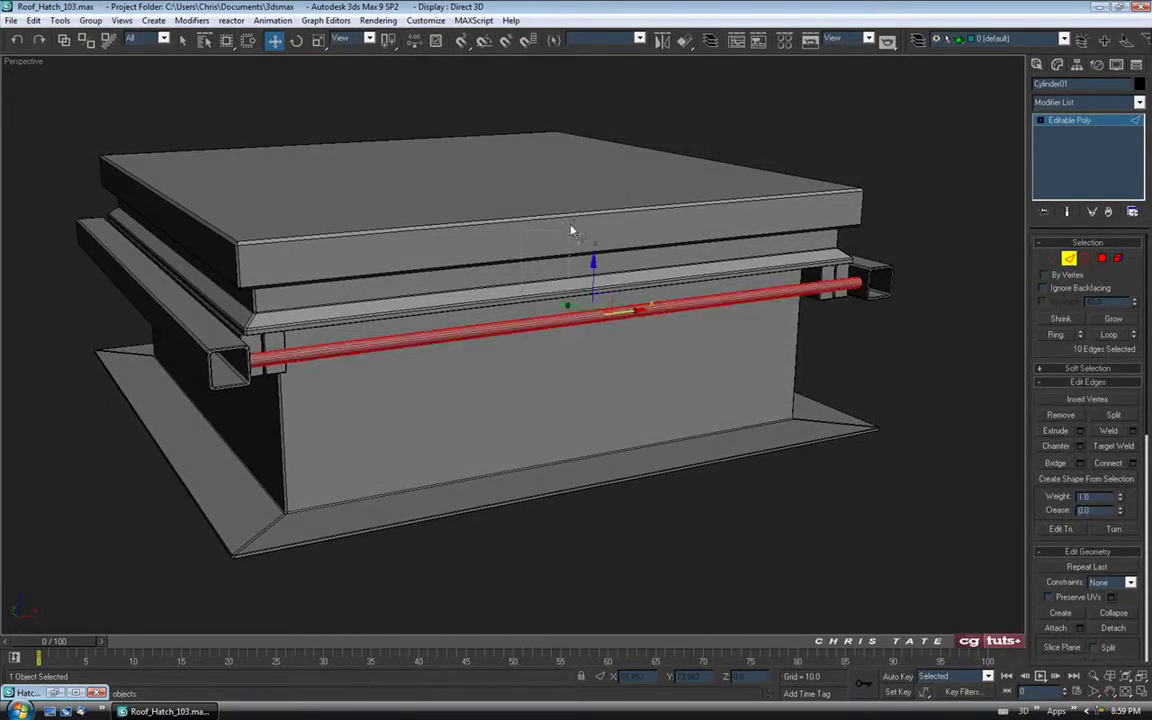
{"action": "left_click", "coordinate": [1133, 463]}
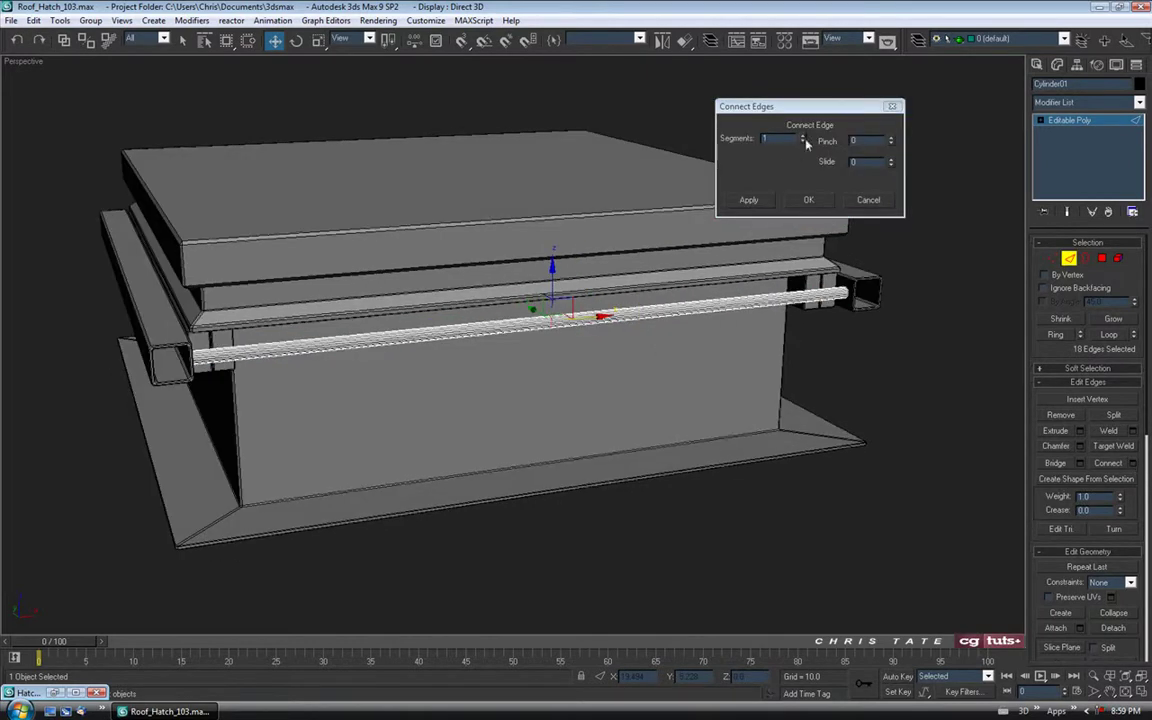
{"action": "left_click", "coordinate": [803, 137]}
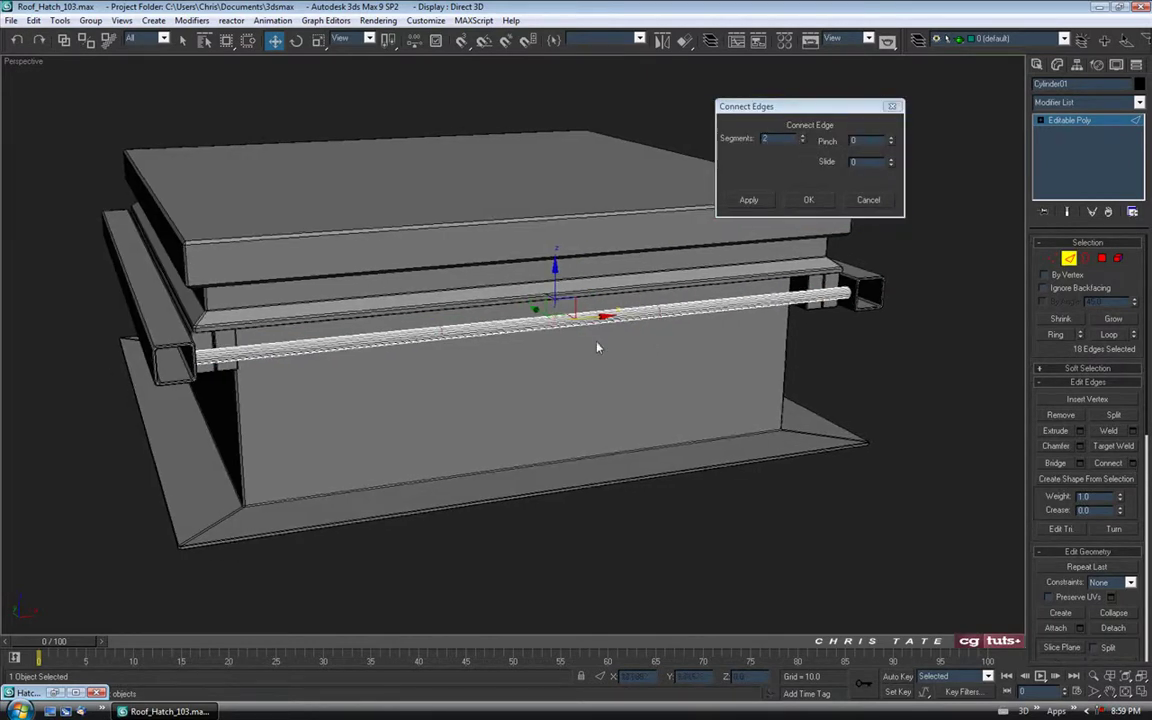
Set the connection's pinch to 95 so the new loops sit near the crossbar's ends, and accept it
{"action": "key", "text": "F4"}
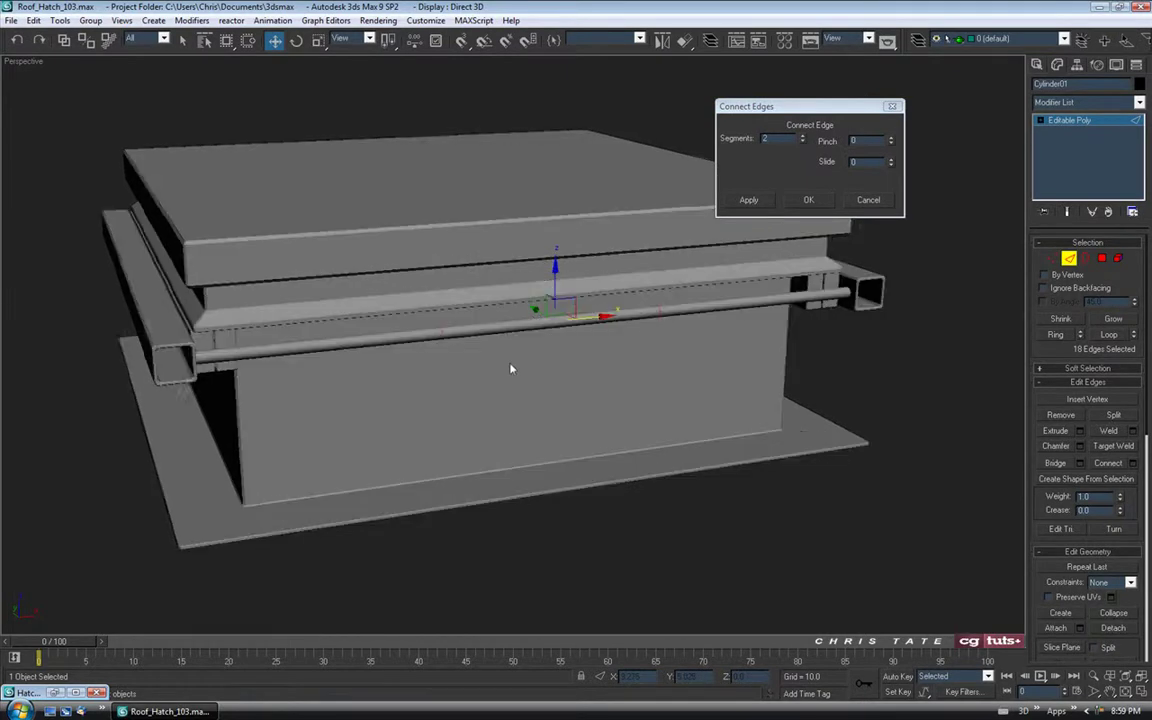
{"action": "middle_click_drag", "start_coordinate": [431, 368], "coordinate": [467, 362]}
{"action": "scroll", "coordinate": [433, 353], "scroll_direction": "up", "scroll_amount": 3}
{"action": "middle_click_drag", "start_coordinate": [378, 353], "coordinate": [526, 335]}
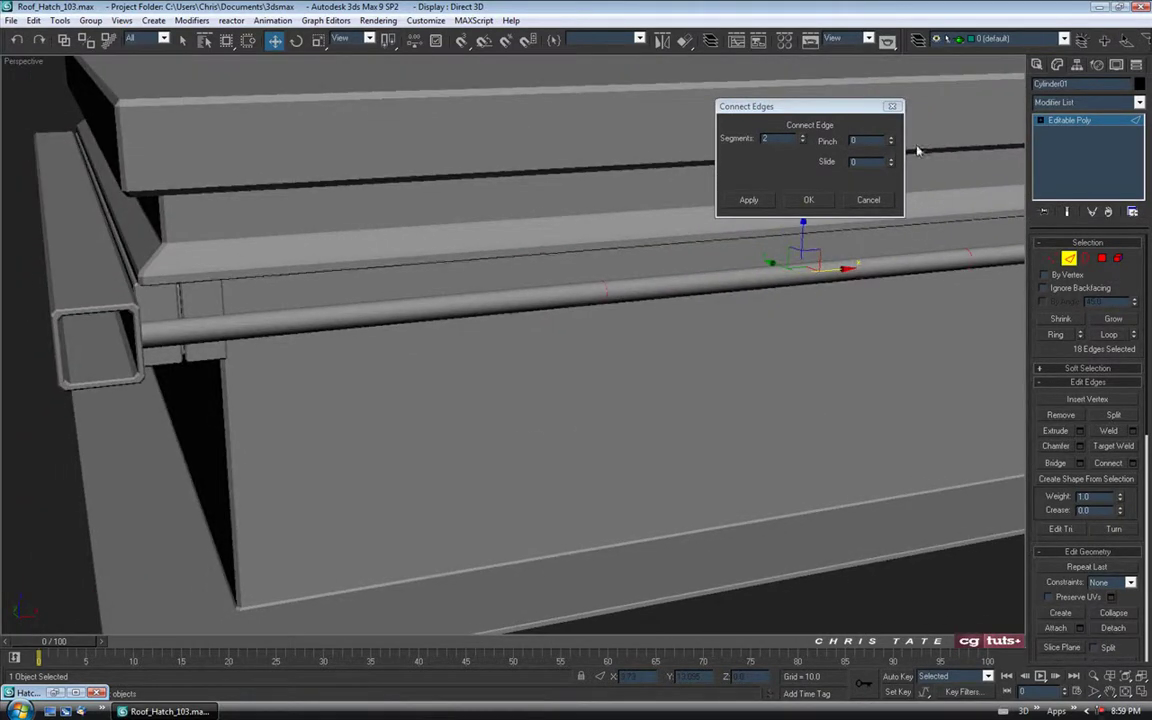
{"action": "left_click_drag", "start_coordinate": [891, 141], "coordinate": [897, 57]}
{"action": "left_click_drag", "start_coordinate": [893, 11], "coordinate": [893, 9]}
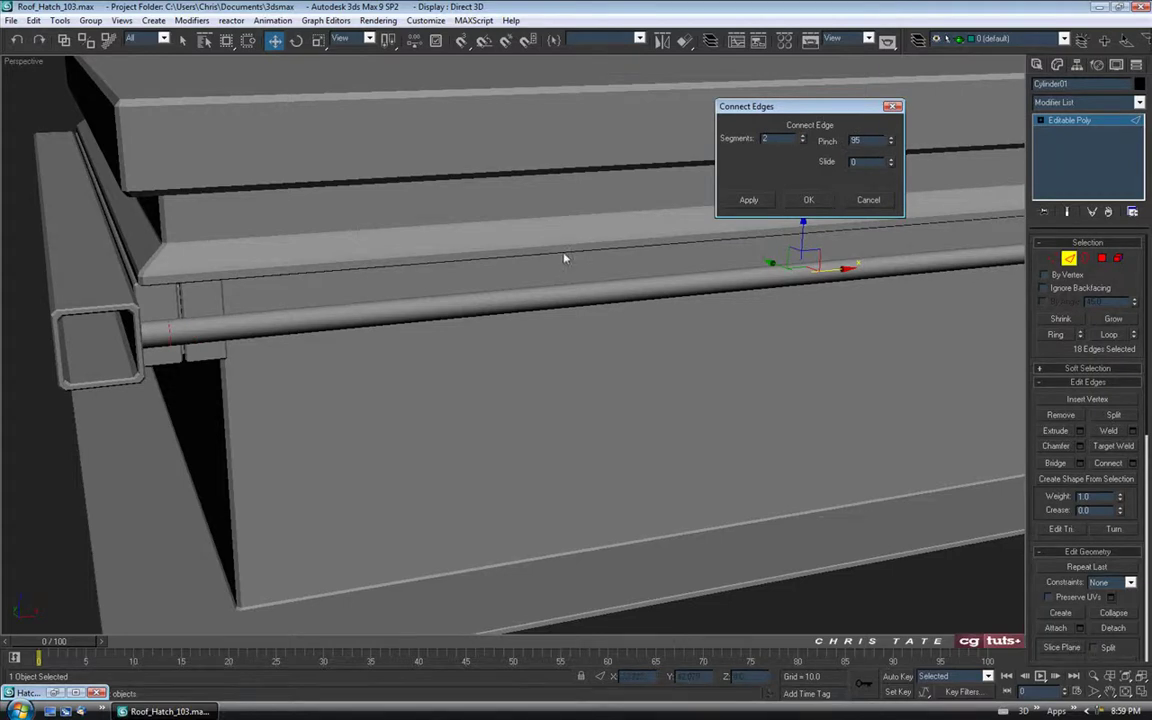
{"action": "middle_click_drag", "start_coordinate": [432, 224], "coordinate": [486, 243]}
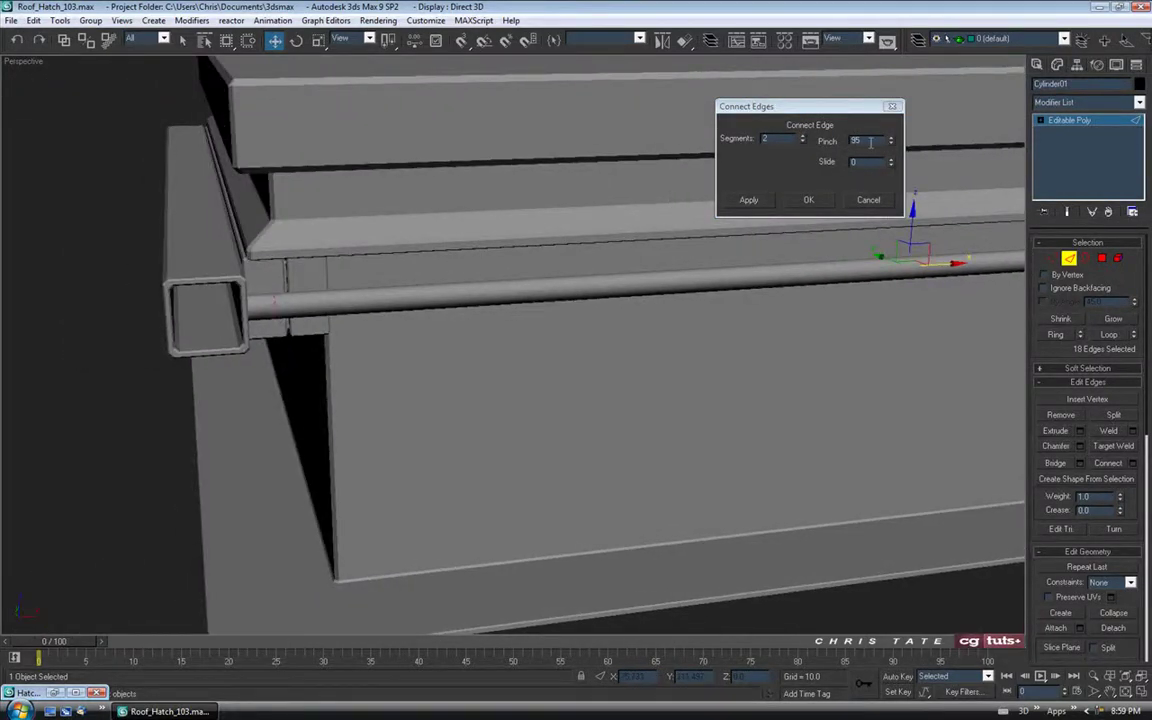
{"action": "left_click", "coordinate": [808, 201]}
In a full Front view, scale the 18 vertices at the crossbar's right end uniformly down to 80 percent
{"action": "scroll", "coordinate": [795, 350], "scroll_direction": "up", "scroll_amount": 2}
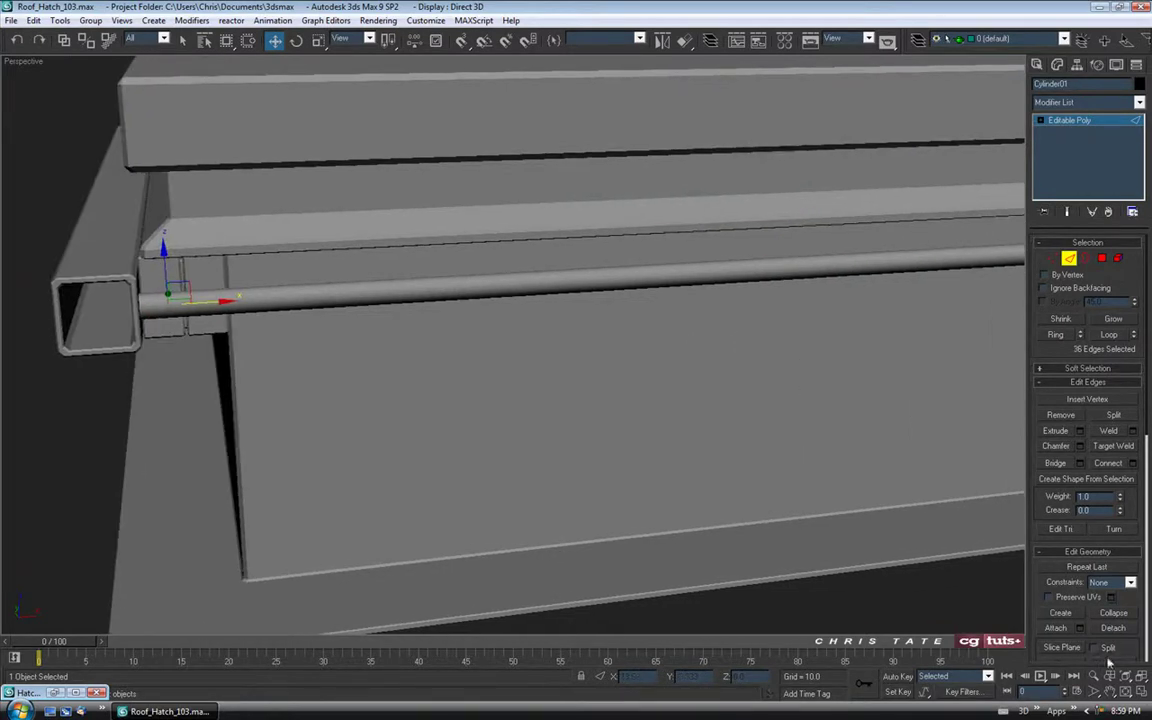
{"action": "key", "text": "alt+w"}
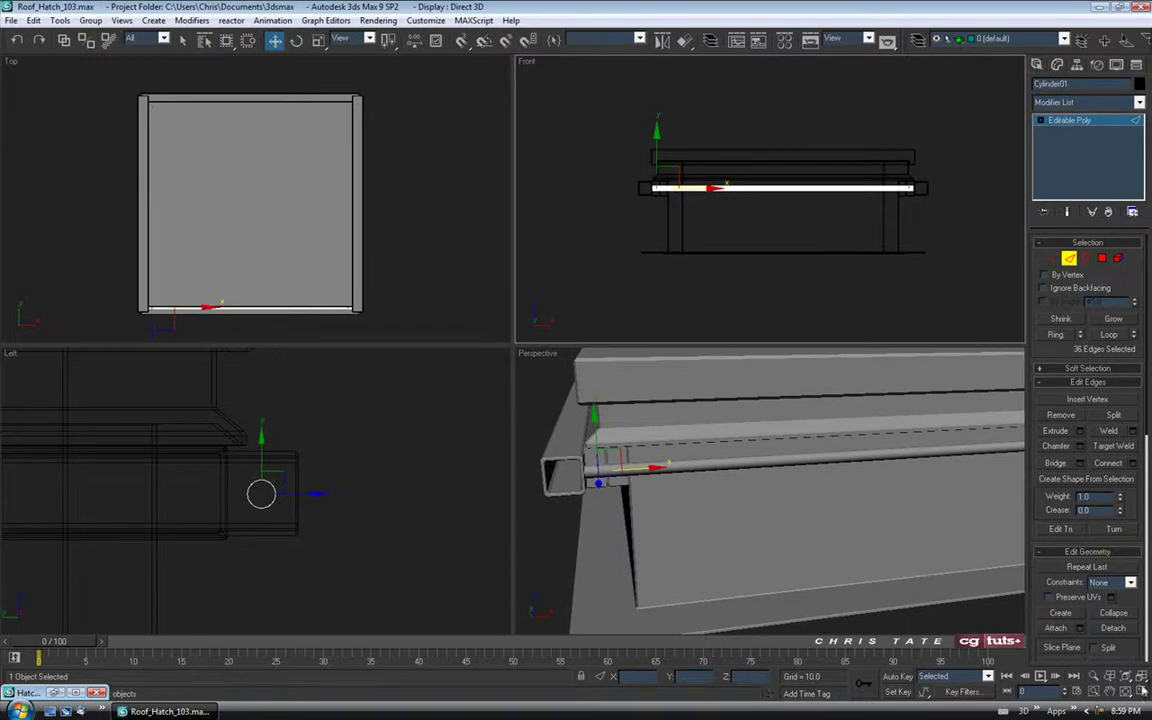
{"action": "left_click", "coordinate": [1142, 691]}
{"action": "scroll", "coordinate": [790, 268], "scroll_direction": "up", "scroll_amount": 4}
{"action": "middle_click_drag", "start_coordinate": [742, 303], "coordinate": [510, 309]}
{"action": "scroll", "coordinate": [510, 309], "scroll_direction": "up", "scroll_amount": 4}
{"action": "middle_click_drag", "start_coordinate": [736, 203], "coordinate": [607, 308]}
{"action": "scroll", "coordinate": [610, 307], "scroll_direction": "up", "scroll_amount": 2}
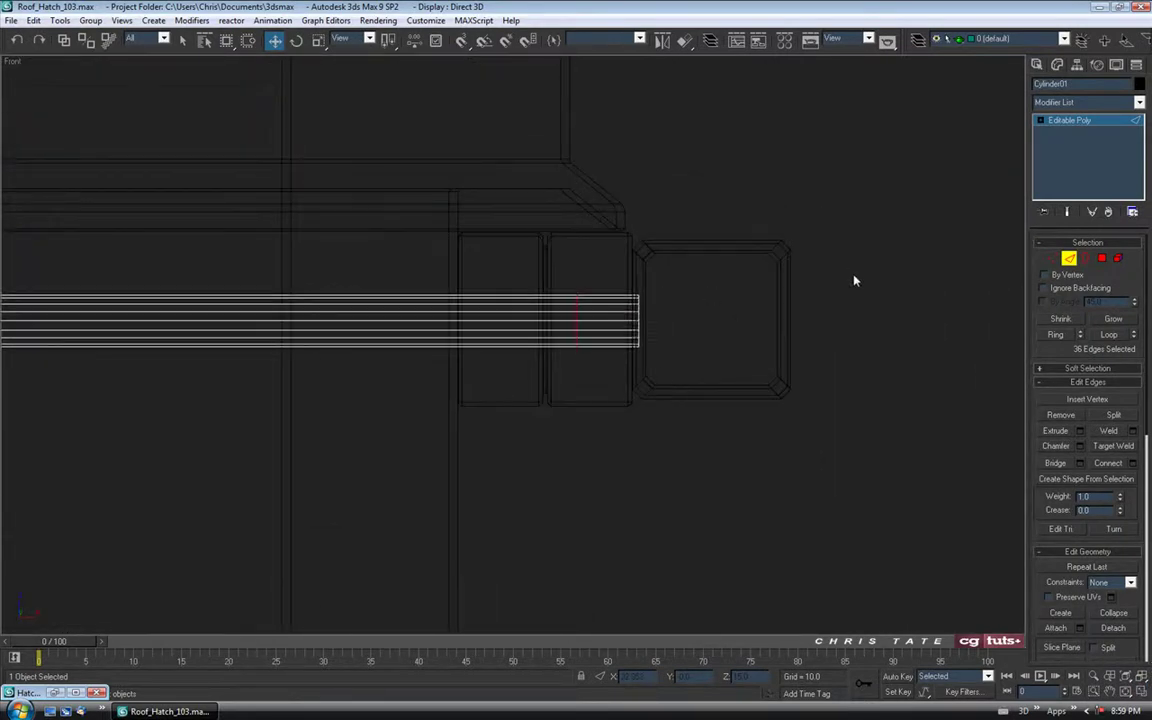
{"action": "left_click", "coordinate": [1052, 258]}
{"action": "middle_click_drag", "start_coordinate": [786, 340], "coordinate": [817, 314]}
{"action": "left_click_drag", "start_coordinate": [643, 224], "coordinate": [738, 404]}
{"action": "middle_click_drag", "start_coordinate": [718, 284], "coordinate": [730, 260]}
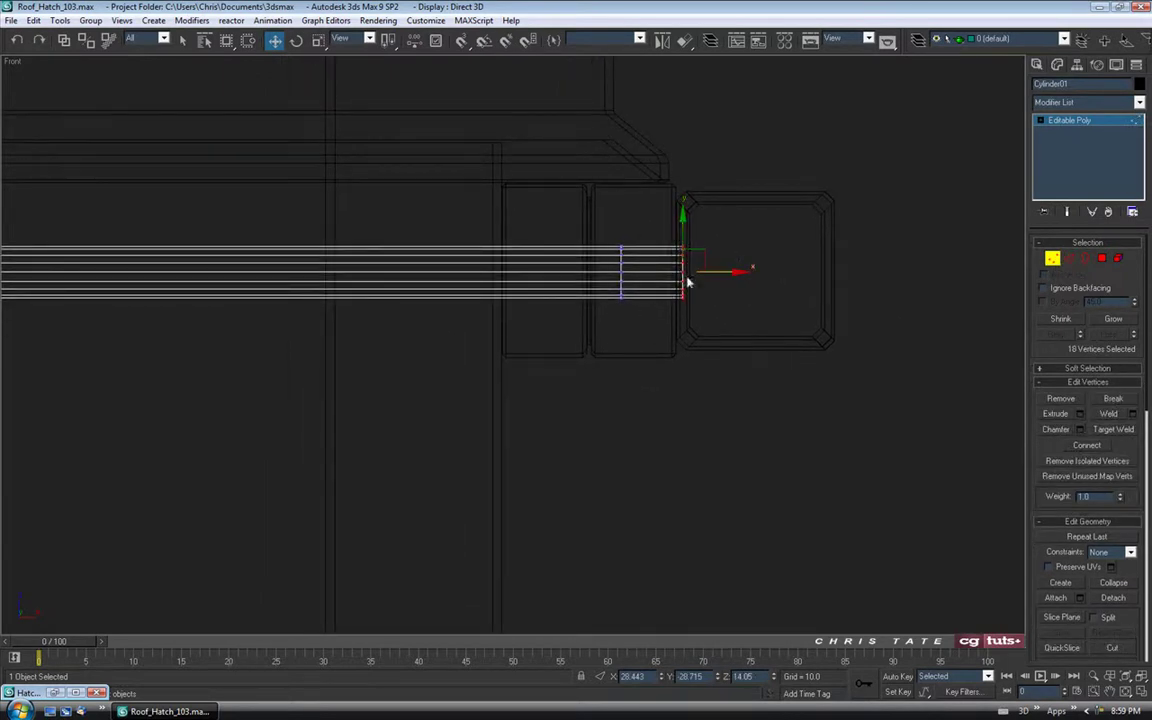
{"action": "scroll", "coordinate": [674, 296], "scroll_direction": "up", "scroll_amount": 2}
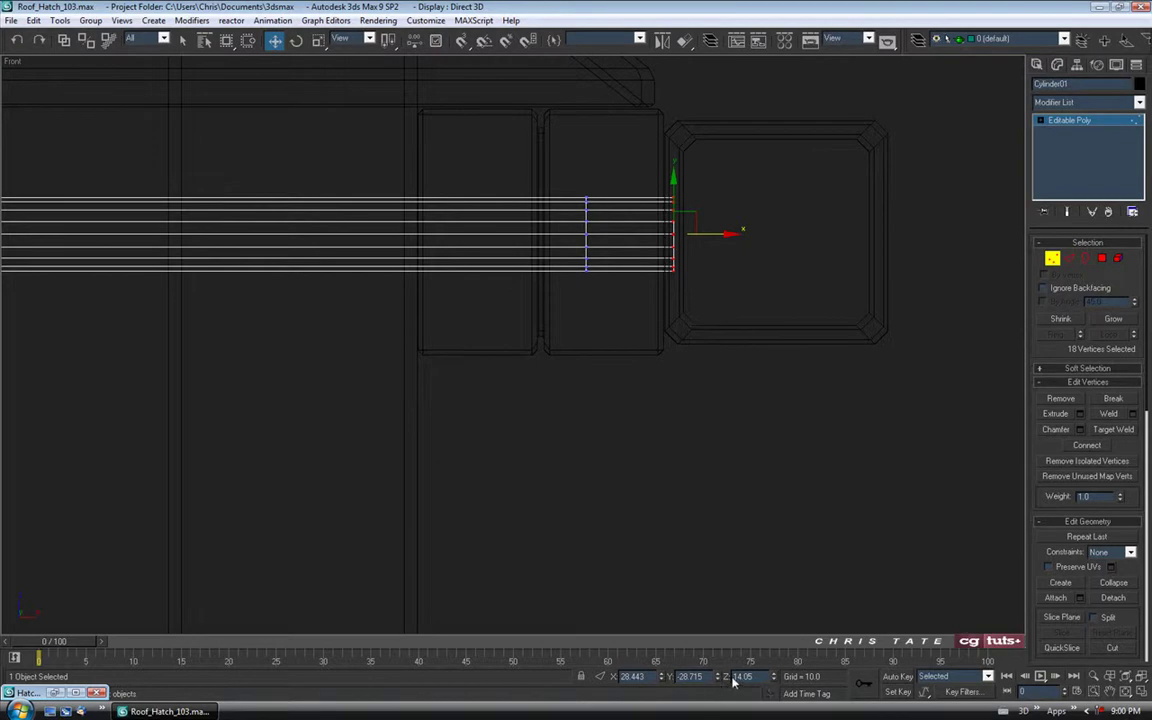
{"action": "middle_click_drag", "start_coordinate": [569, 167], "coordinate": [504, 213]}
{"action": "left_click", "coordinate": [318, 40]}
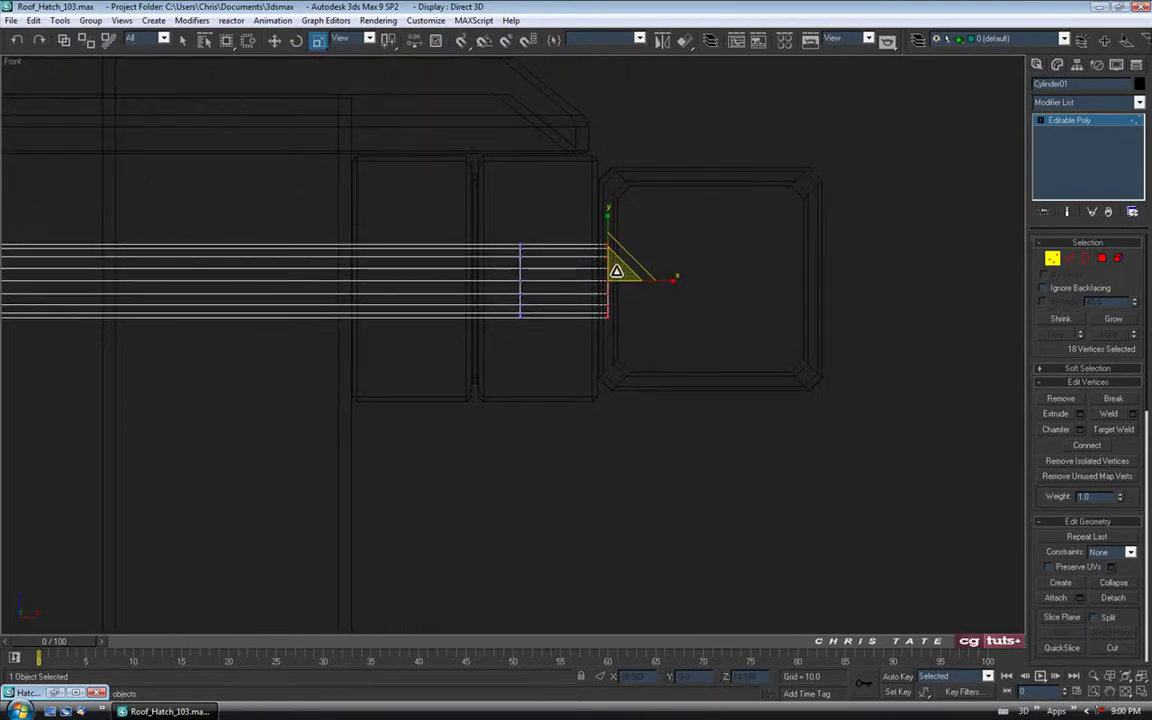
{"action": "left_click_drag", "start_coordinate": [616, 271], "coordinate": [617, 288]}
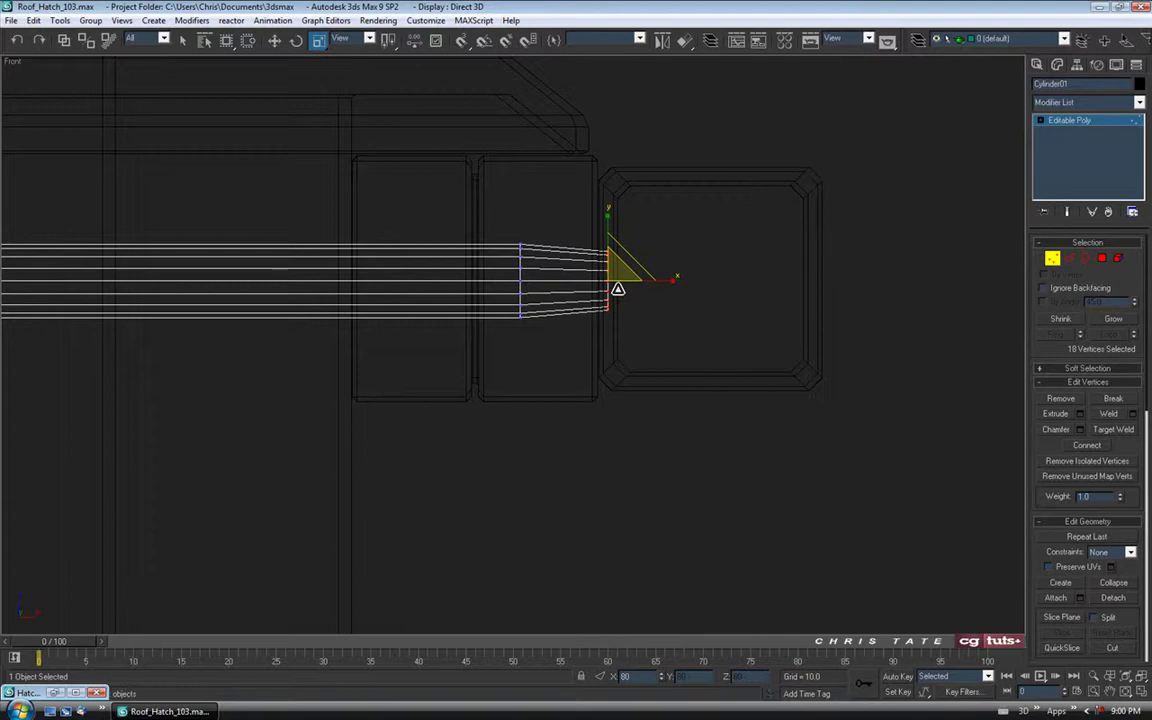
{"action": "left_click_drag", "start_coordinate": [617, 288], "coordinate": [617, 289]}
Scale down the 18 vertices at the crossbar's left end to give it a taper like the right end's
{"action": "middle_click_drag", "start_coordinate": [340, 321], "coordinate": [704, 326]}
{"action": "scroll", "coordinate": [566, 319], "scroll_direction": "down", "scroll_amount": 3}
{"action": "middle_click_drag", "start_coordinate": [205, 328], "coordinate": [406, 328]}
{"action": "scroll", "coordinate": [699, 324], "scroll_direction": "down", "scroll_amount": 5}
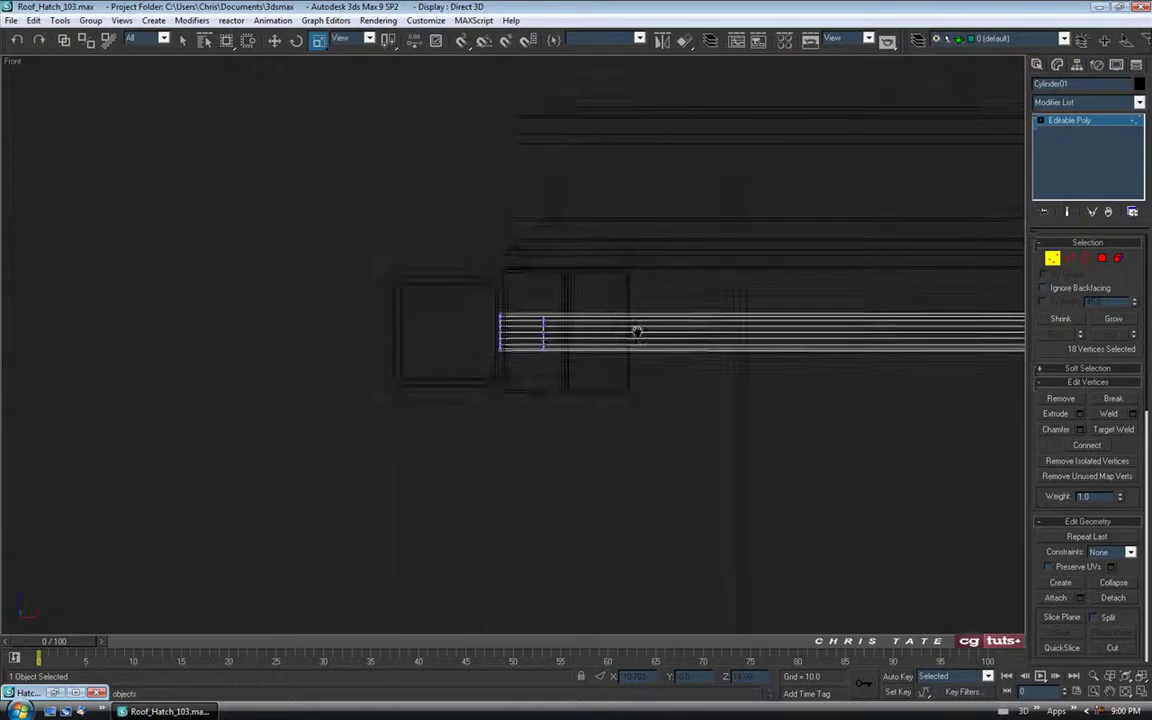
{"action": "left_click_drag", "start_coordinate": [450, 262], "coordinate": [508, 409]}
{"action": "left_click_drag", "start_coordinate": [491, 311], "coordinate": [493, 325]}
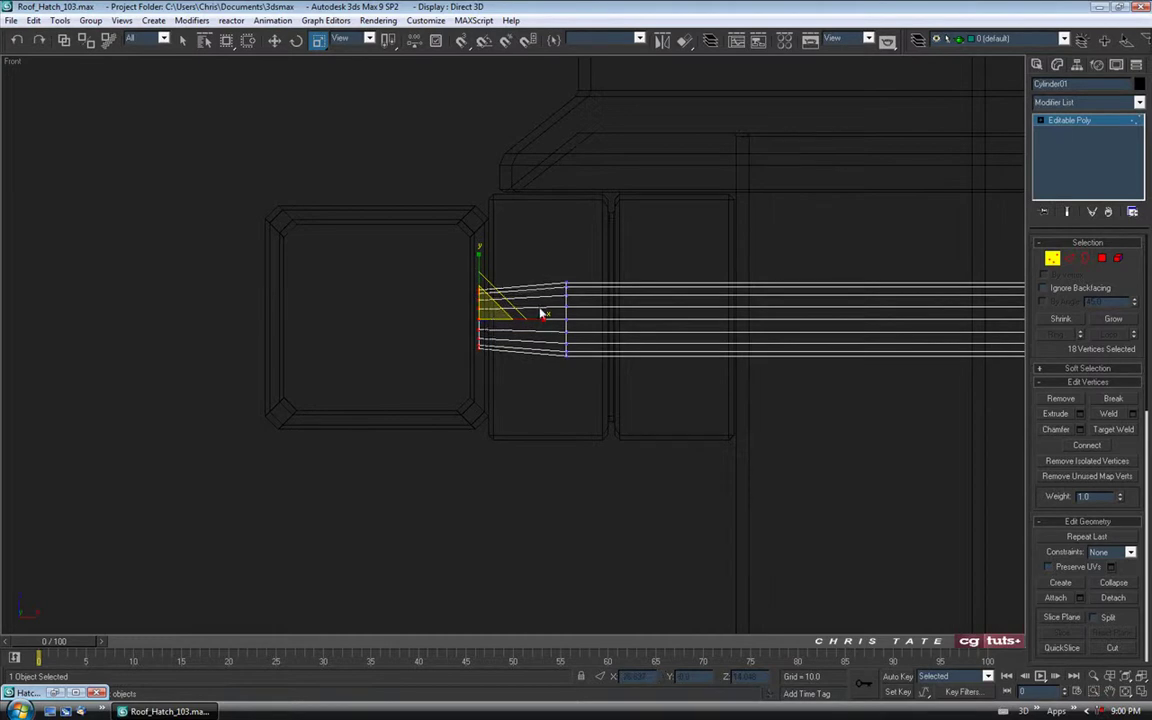
Return to a full Perspective view and inspect the crossbar's tapered left end where it meets the rail
{"action": "middle_click_drag", "start_coordinate": [758, 369], "coordinate": [571, 340]}
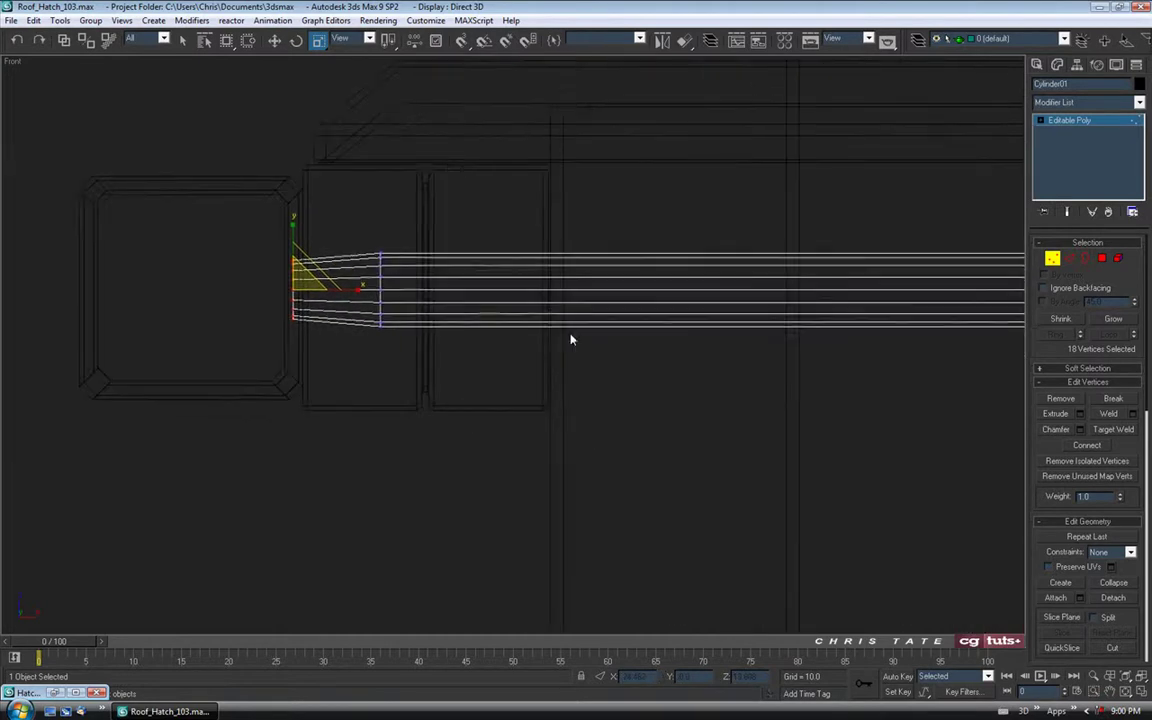
{"action": "key", "text": "alt+w"}
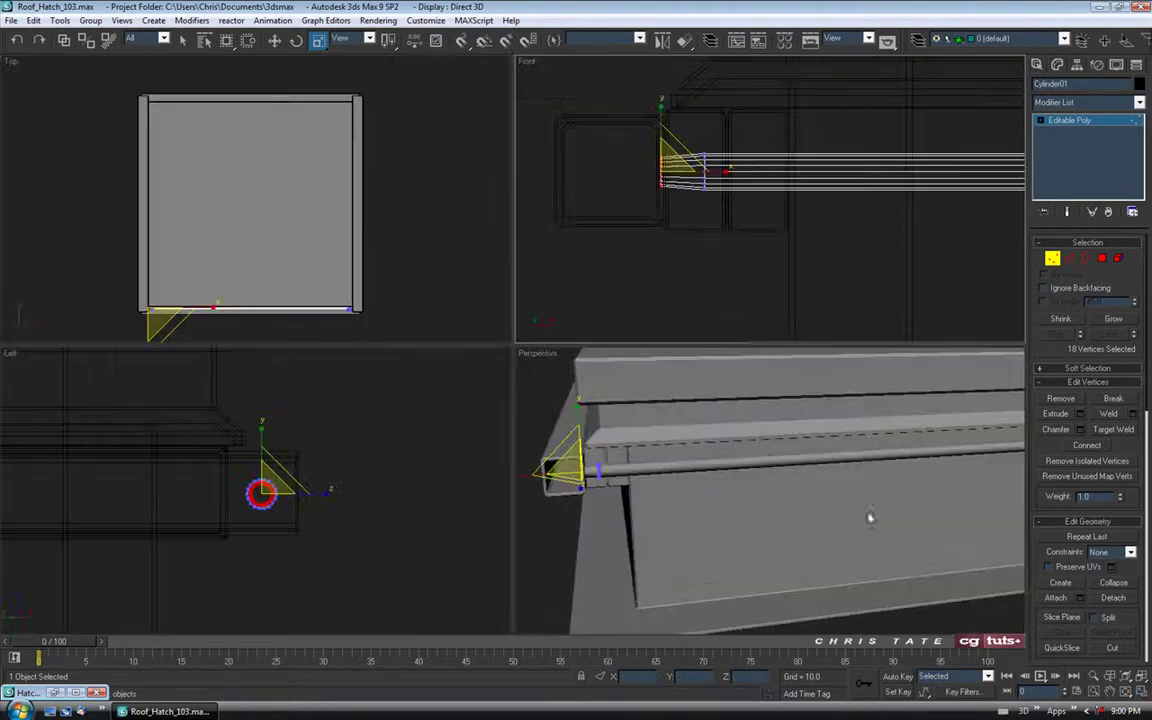
{"action": "left_click", "coordinate": [1143, 695]}
{"action": "middle_click_drag", "start_coordinate": [627, 445], "coordinate": [793, 462]}
{"action": "scroll", "coordinate": [602, 309], "scroll_direction": "up", "scroll_amount": 5}
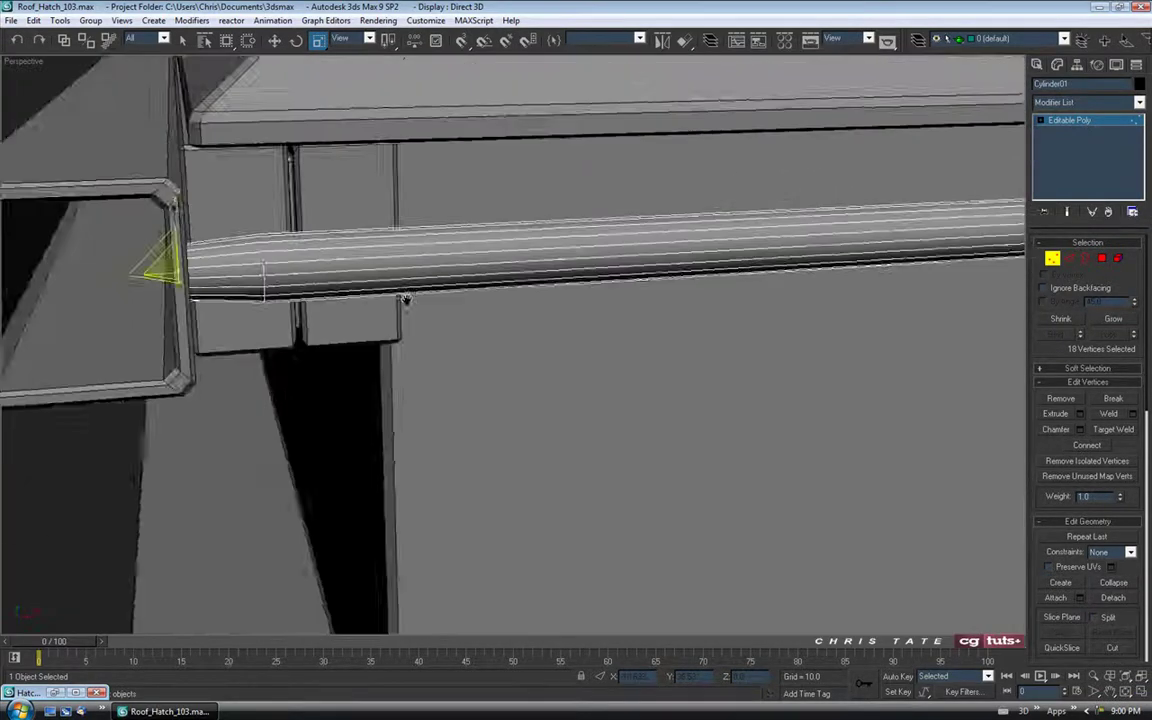
{"action": "middle_click_drag", "start_coordinate": [405, 299], "coordinate": [443, 305], "text": "alt"}
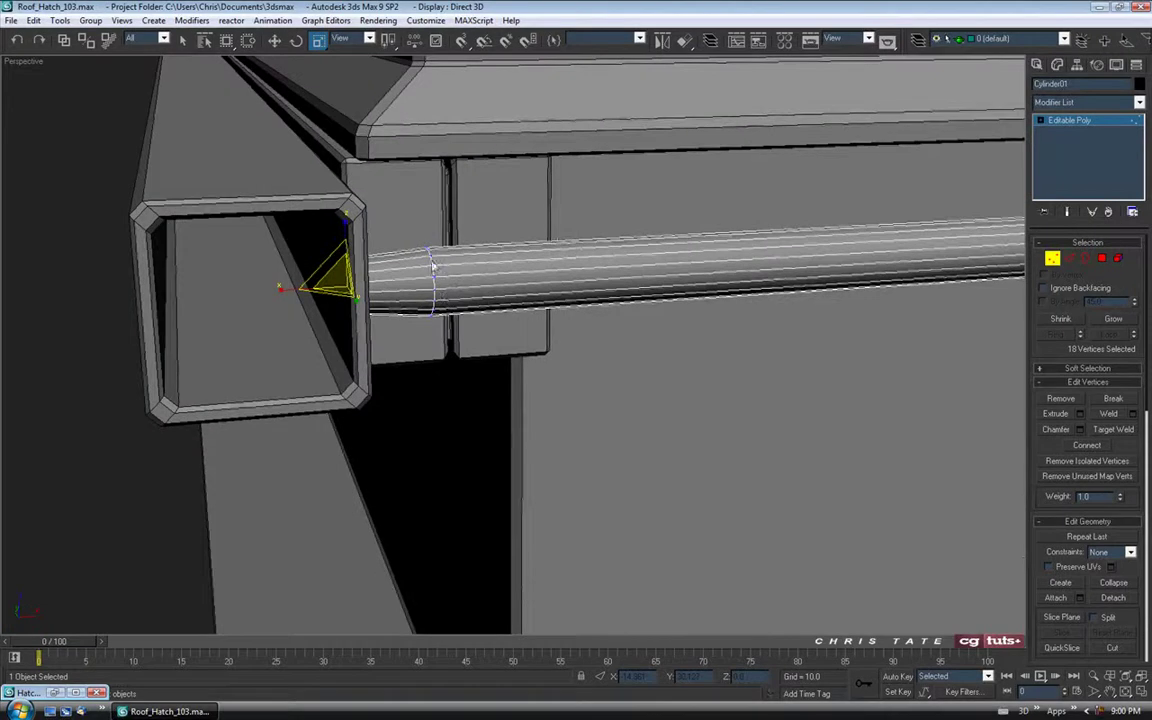
{"action": "middle_click_drag", "start_coordinate": [506, 323], "coordinate": [476, 312], "text": "alt"}
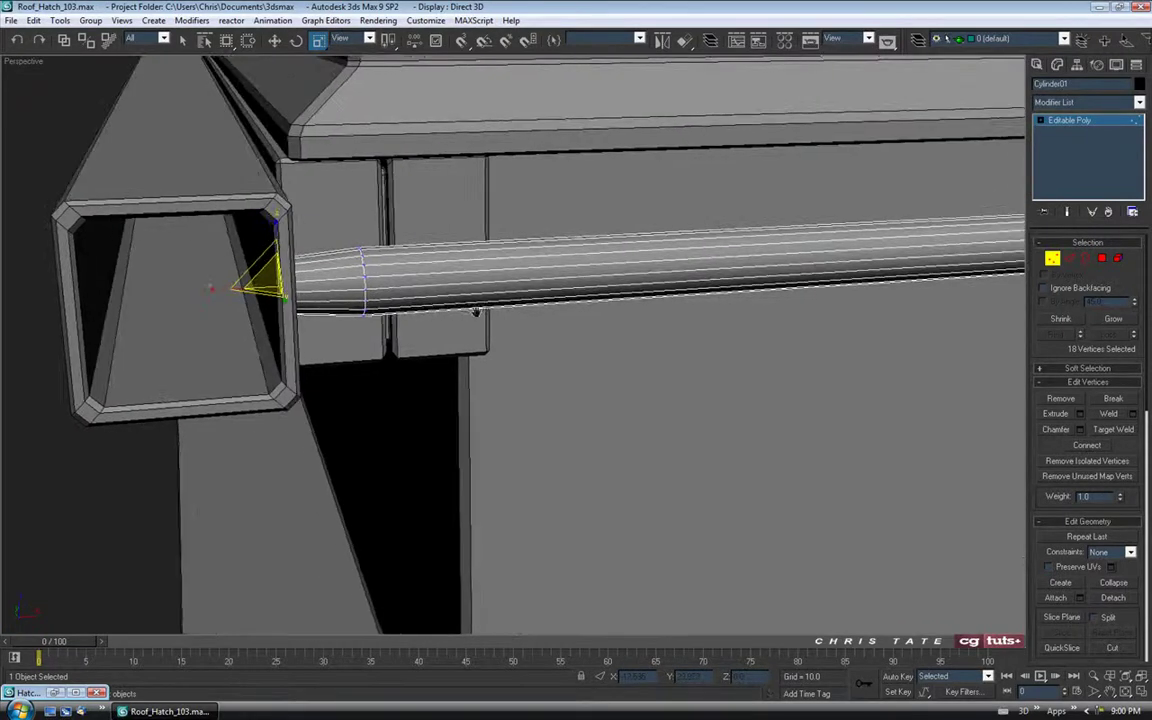
Chamfer the two edge loops where the crossbar's end tapers begin, using a chamfer amount of 0.23
{"action": "left_click", "coordinate": [1070, 263]}
{"action": "middle_click_drag", "start_coordinate": [570, 305], "coordinate": [586, 318], "text": "alt"}
{"action": "key", "text": "F3"}
{"action": "key", "text": "F3"}
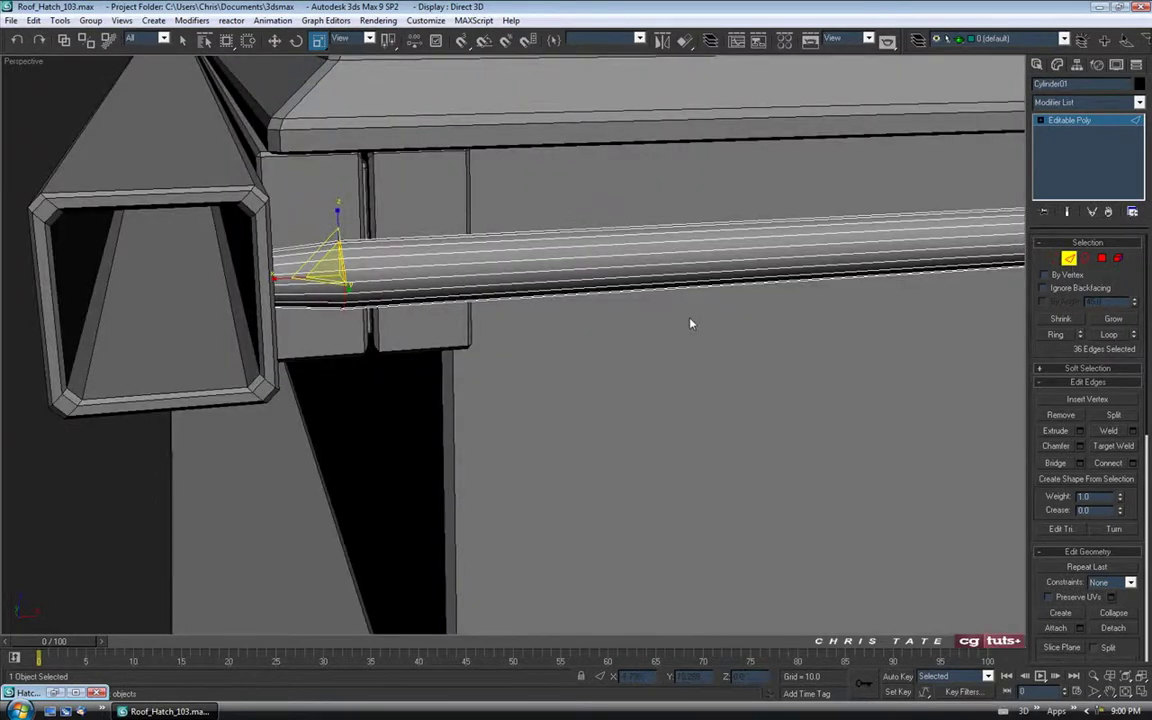
{"action": "middle_click_drag", "start_coordinate": [686, 320], "coordinate": [175, 303]}
{"action": "mouse_move", "coordinate": [850, 272]}
{"action": "middle_mouse_down"}
{"action": "mouse_move", "coordinate": [615, 327]}
{"action": "mouse_move", "coordinate": [589, 350]}
{"action": "mouse_move", "coordinate": [561, 342]}
{"action": "middle_mouse_up"}
{"action": "scroll", "coordinate": [615, 327], "scroll_direction": "down", "scroll_amount": 5}
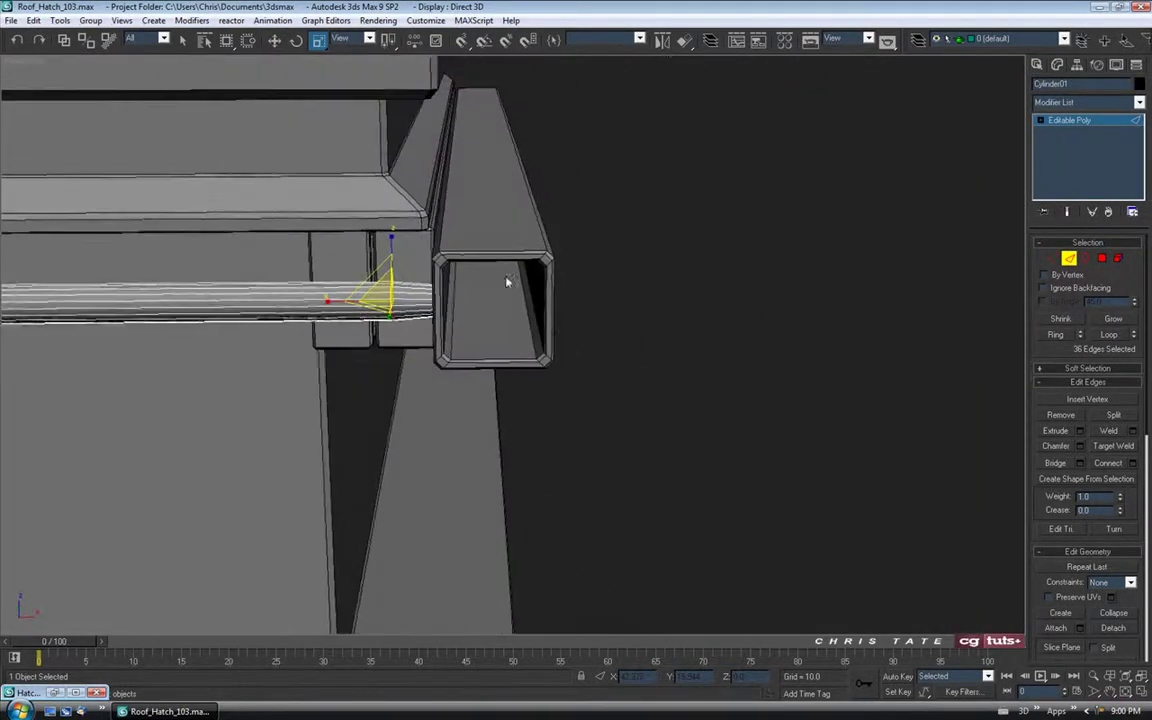
{"action": "scroll", "coordinate": [507, 285], "scroll_direction": "up", "scroll_amount": 5}
{"action": "middle_click_drag", "start_coordinate": [501, 270], "coordinate": [592, 287]}
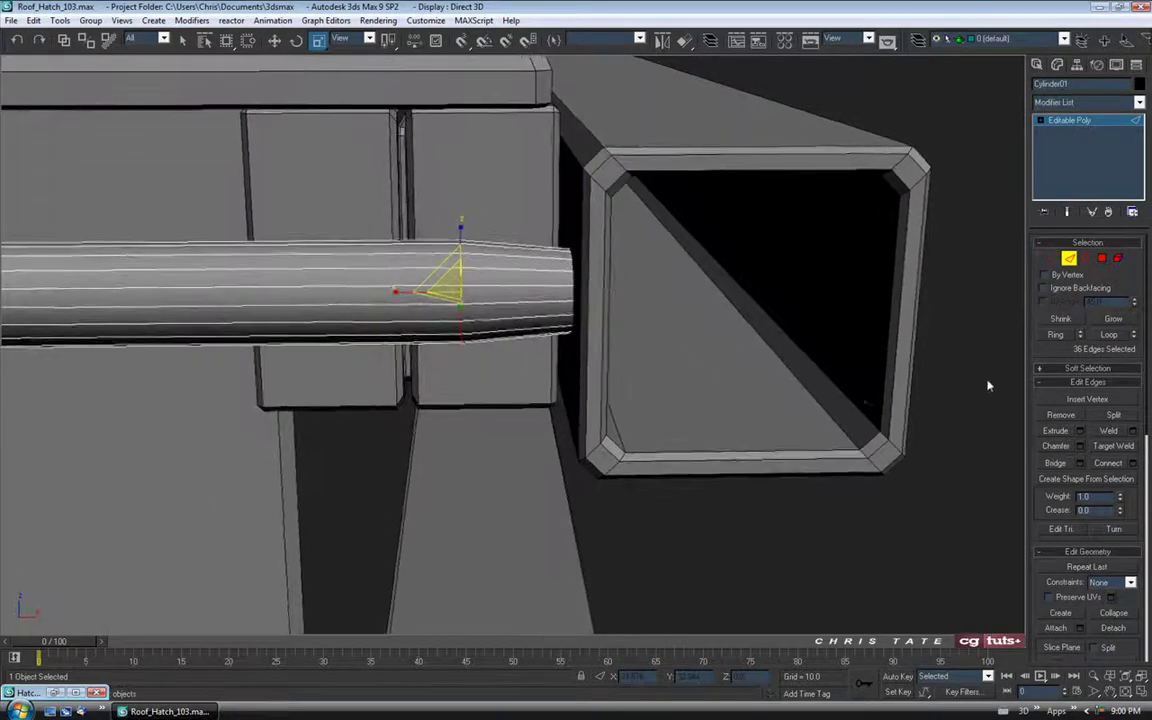
{"action": "left_click", "coordinate": [1081, 447]}
{"action": "left_click_drag", "start_coordinate": [586, 336], "coordinate": [570, 320], "text": "alt"}
{"action": "middle_click_drag", "start_coordinate": [570, 320], "coordinate": [603, 327], "text": "alt"}
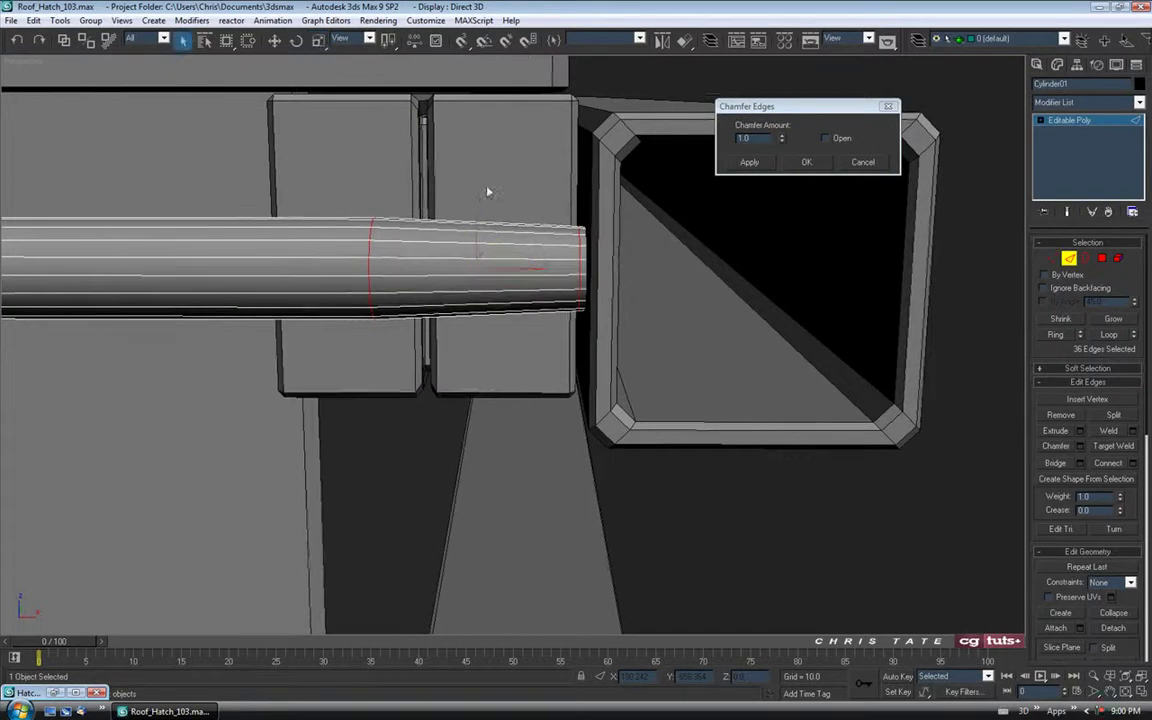
{"action": "left_click_drag", "start_coordinate": [782, 141], "coordinate": [783, 193]}
{"action": "mouse_move", "coordinate": [510, 345]}
{"action": "middle_mouse_down"}
{"action": "mouse_move", "coordinate": [594, 224]}
{"action": "mouse_move", "coordinate": [553, 249]}
{"action": "middle_mouse_up"}
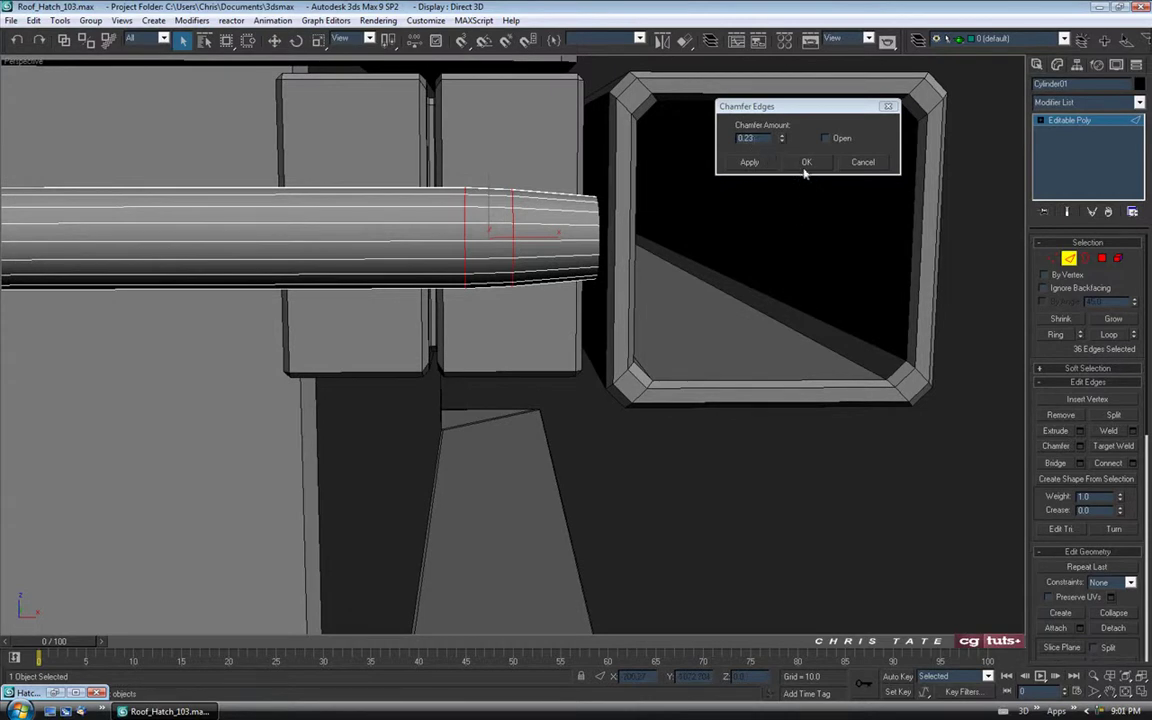
{"action": "left_click", "coordinate": [803, 164]}
Leave edge editing and examine the finished crossbar between both rails from several angles
{"action": "key", "text": "2"}
{"action": "middle_click_drag", "start_coordinate": [738, 284], "coordinate": [782, 286]}
{"action": "scroll", "coordinate": [753, 285], "scroll_direction": "down", "scroll_amount": 5}
{"action": "middle_click_drag", "start_coordinate": [597, 289], "coordinate": [821, 234]}
{"action": "scroll", "coordinate": [655, 248], "scroll_direction": "down", "scroll_amount": 3}
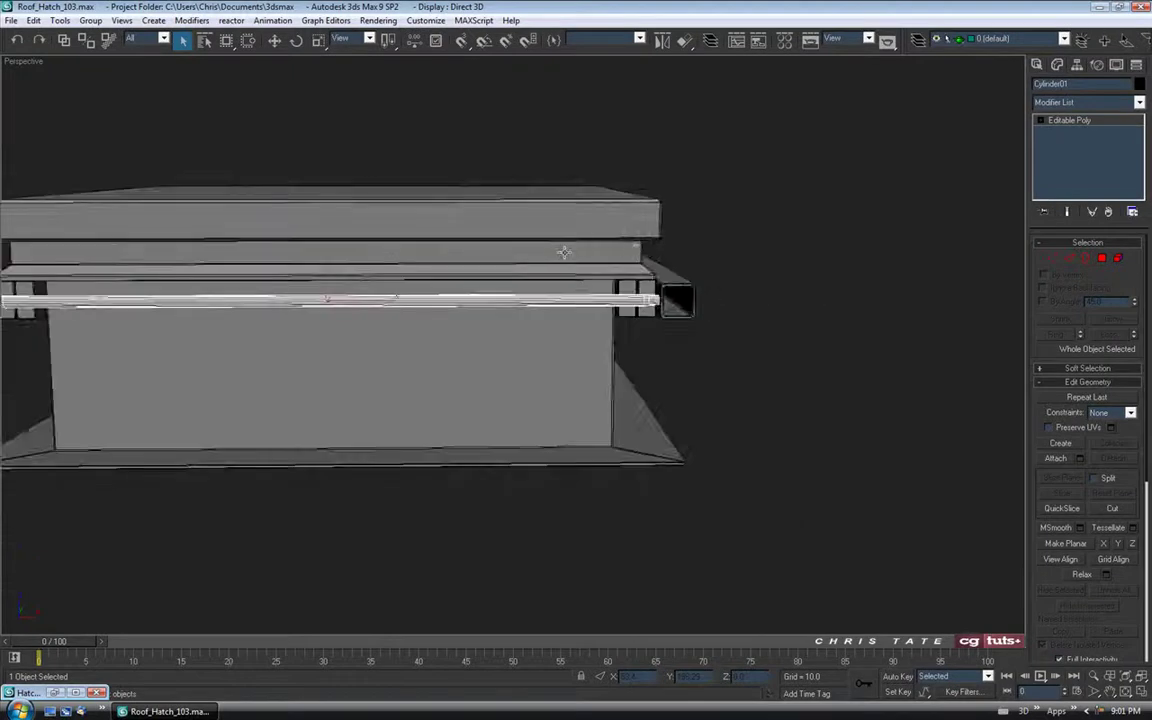
{"action": "middle_click_drag", "start_coordinate": [560, 250], "coordinate": [604, 267], "text": "alt"}
{"action": "middle_click_drag", "start_coordinate": [595, 329], "coordinate": [529, 287], "text": "alt"}
{"action": "middle_click_drag", "start_coordinate": [305, 328], "coordinate": [150, 355], "text": "alt"}
{"action": "middle_click_drag", "start_coordinate": [635, 293], "coordinate": [886, 318], "text": "alt"}
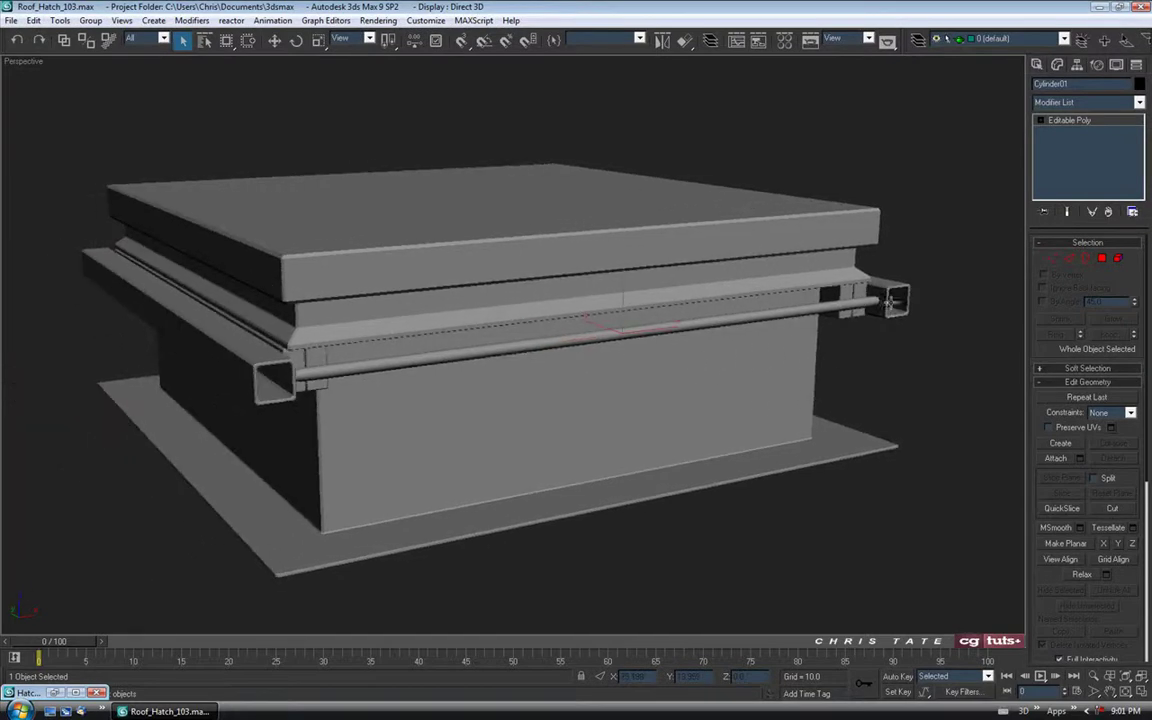
{"action": "mouse_move", "coordinate": [793, 384]}
{"action": "middle_mouse_down", "text": "alt"}
{"action": "mouse_move", "coordinate": [663, 373]}
{"action": "mouse_move", "coordinate": [697, 401]}
{"action": "mouse_move", "coordinate": [735, 405]}
{"action": "middle_mouse_up", "text": "alt"}
Show the edged faces again and rename the crossbar object Cross_Bar
{"action": "key", "text": "F4"}
{"action": "double_click", "coordinate": [1074, 84]}
{"action": "type", "text": "Cross_Bar"}
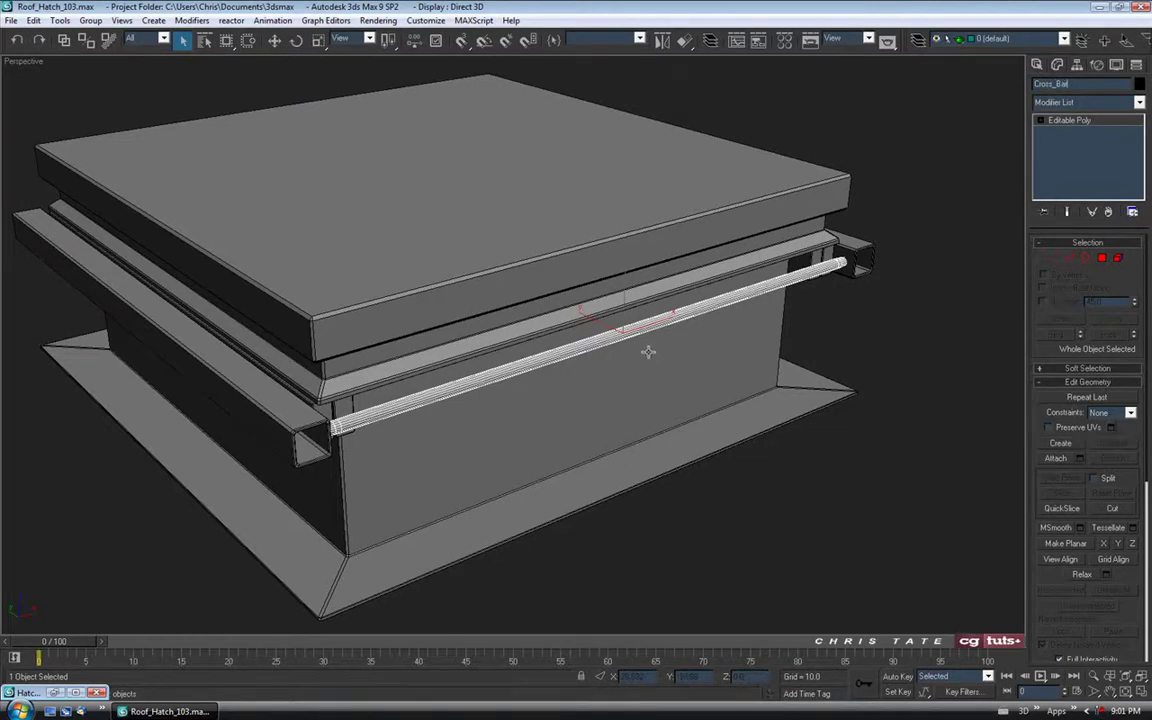
Check the crossbar's pivot position and orientation with Affect Pivot Only, and leave pivot editing
{"action": "middle_click_drag", "start_coordinate": [648, 352], "coordinate": [660, 343]}
{"action": "left_click", "coordinate": [1077, 64]}
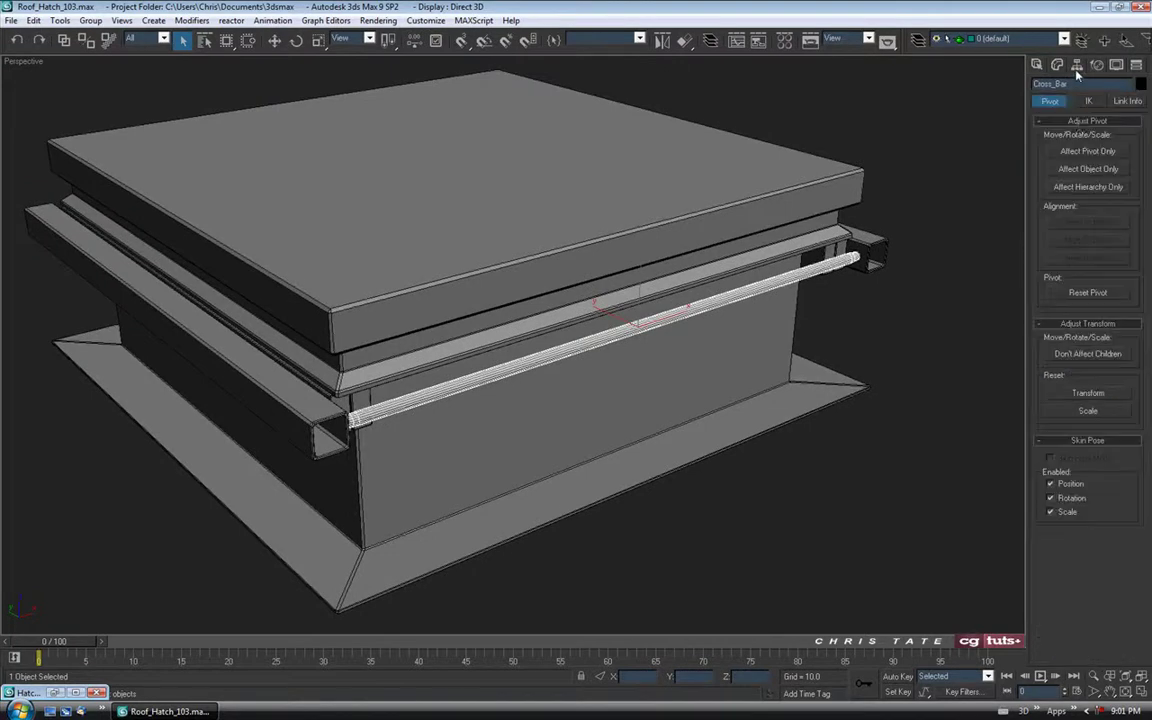
{"action": "left_click", "coordinate": [1087, 151]}
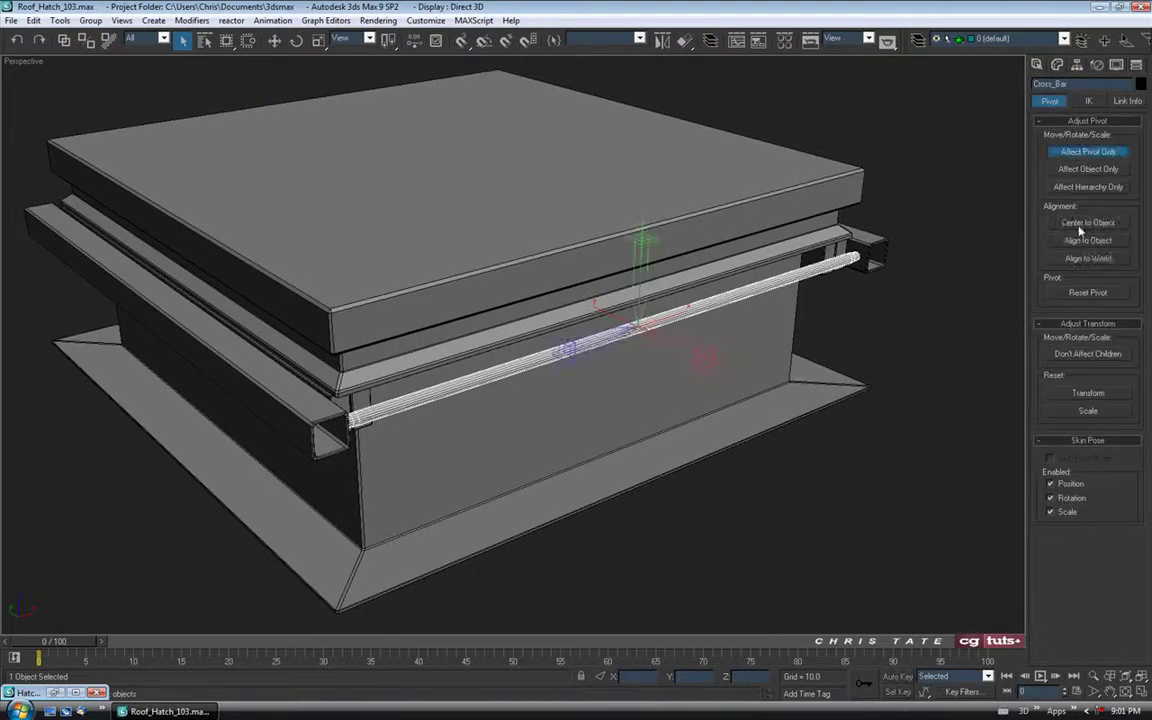
{"action": "left_click", "coordinate": [1079, 157]}
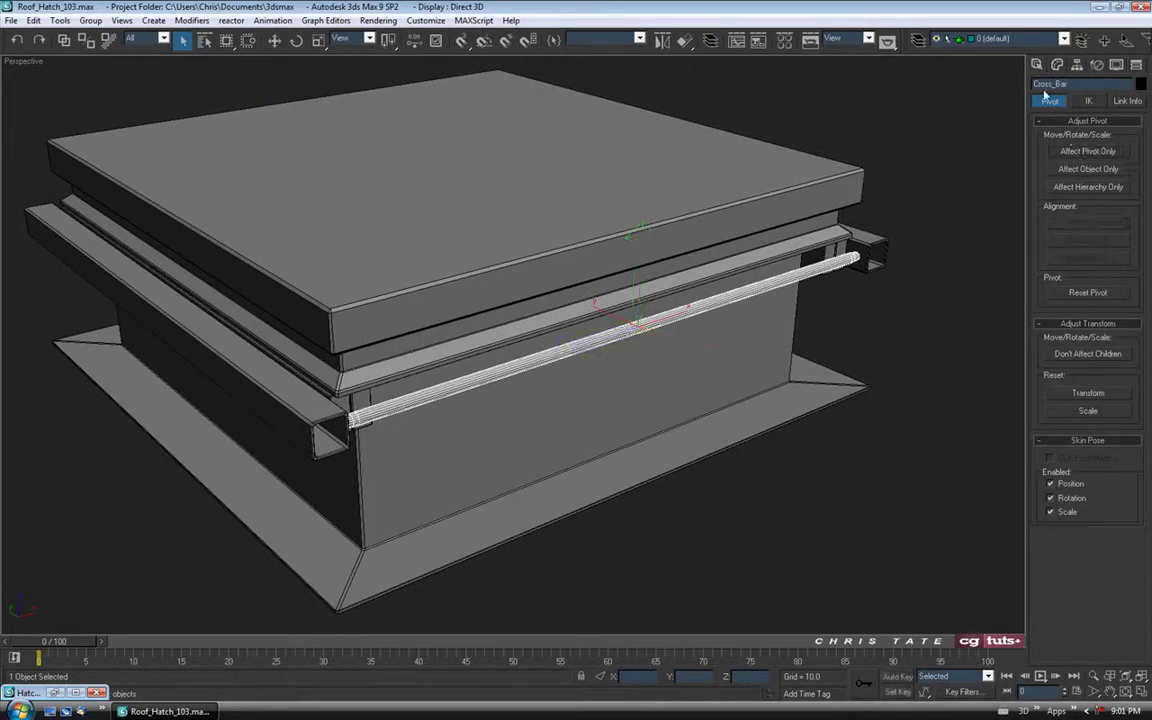
{"action": "left_click", "coordinate": [1038, 66]}
In a full Left view, move the crossbar slightly upward to Z 14.124 within the rail's profile
{"action": "middle_click_drag", "start_coordinate": [836, 350], "coordinate": [859, 362]}
{"action": "mouse_move", "coordinate": [690, 340]}
{"action": "middle_mouse_down", "text": "alt"}
{"action": "mouse_move", "coordinate": [717, 398]}
{"action": "mouse_move", "coordinate": [319, 360]}
{"action": "middle_mouse_up", "text": "alt"}
{"action": "middle_click_drag", "start_coordinate": [834, 380], "coordinate": [753, 381], "text": "alt"}
{"action": "left_click", "coordinate": [1143, 693]}
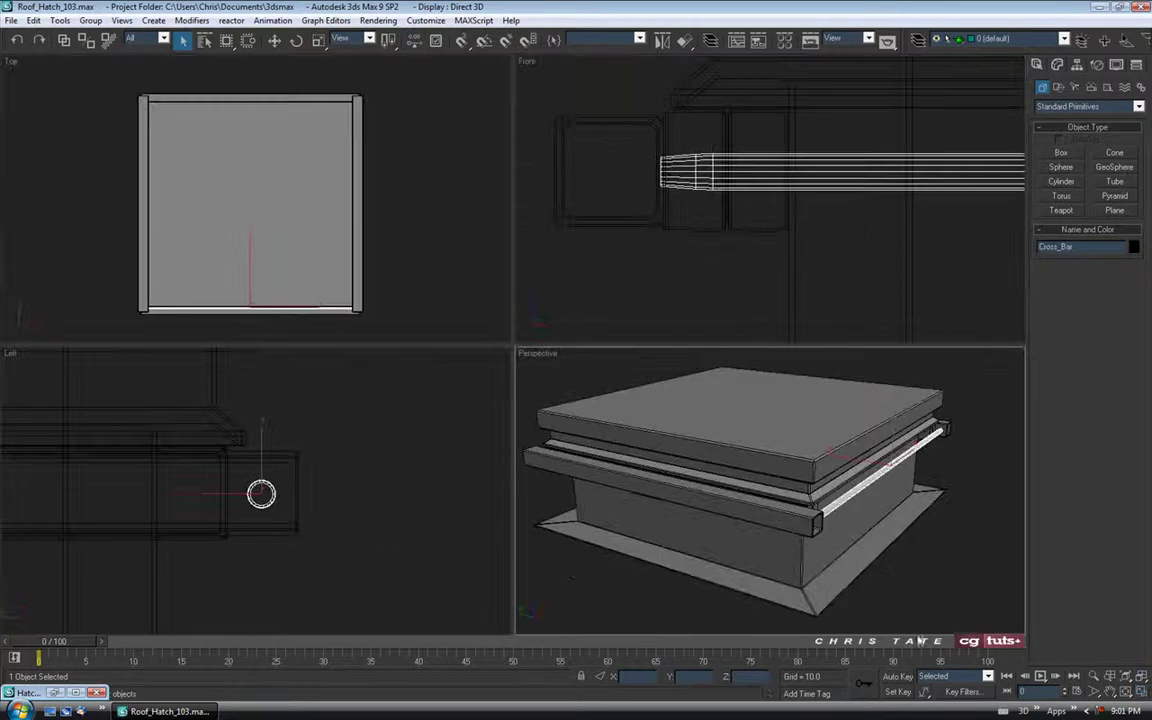
{"action": "key", "text": "alt+w"}
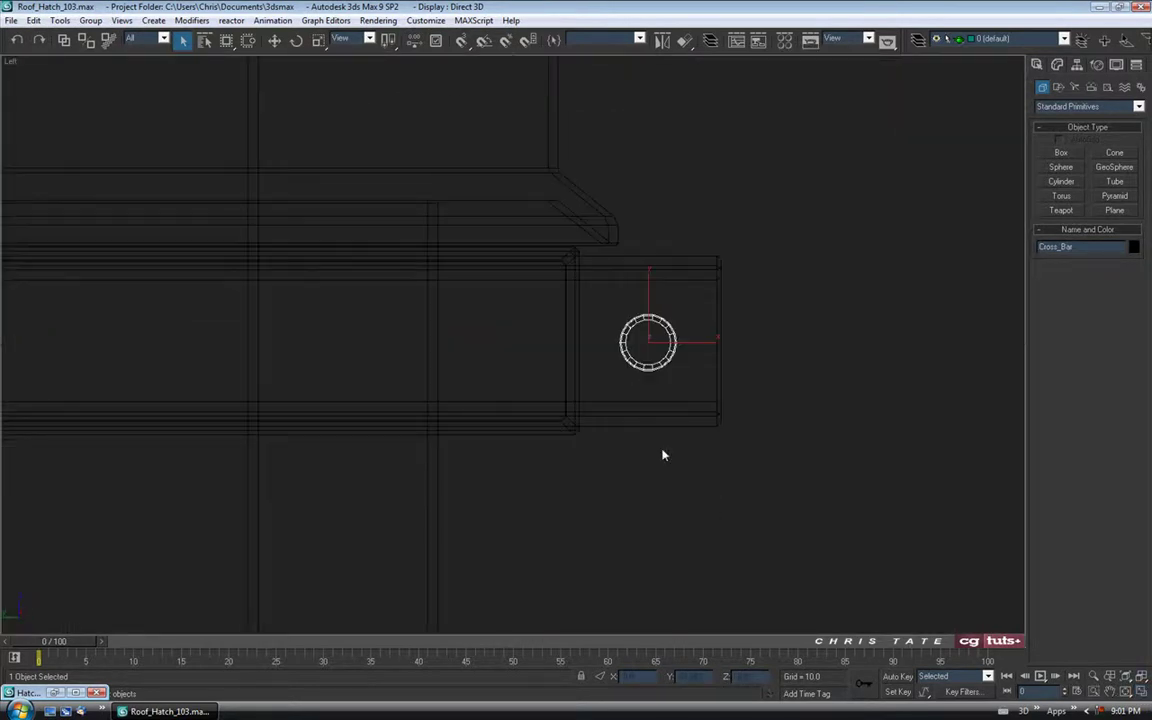
{"action": "scroll", "coordinate": [481, 249], "scroll_direction": "up", "scroll_amount": 2}
{"action": "key", "text": "w"}
{"action": "left_click_drag", "start_coordinate": [679, 321], "coordinate": [678, 317]}
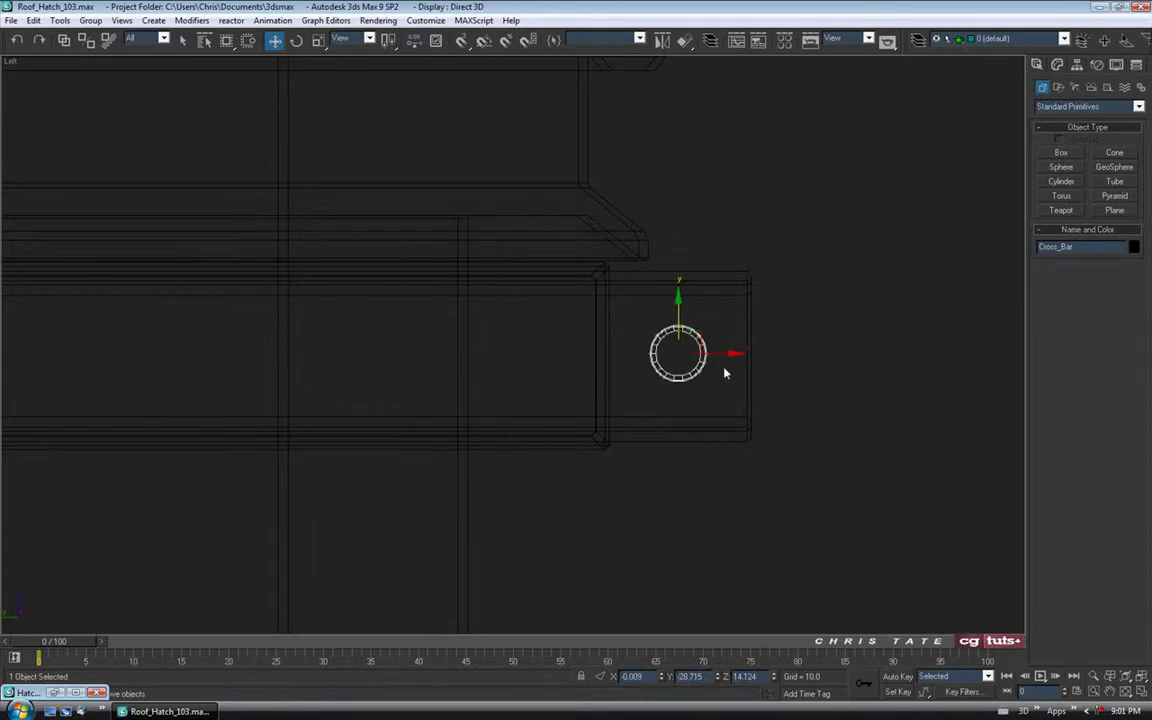
Clone the crossbar along the rails to their opposite end, about Y 28.71, as one copy named Cross_Bar01
{"action": "middle_click_drag", "start_coordinate": [365, 411], "coordinate": [514, 398]}
{"action": "scroll", "coordinate": [514, 398], "scroll_direction": "down", "scroll_amount": 5}
{"action": "scroll", "coordinate": [589, 368], "scroll_direction": "up", "scroll_amount": 2}
{"action": "middle_click_drag", "start_coordinate": [589, 368], "coordinate": [582, 353]}
{"action": "left_click_drag", "start_coordinate": [820, 340], "coordinate": [248, 350]}
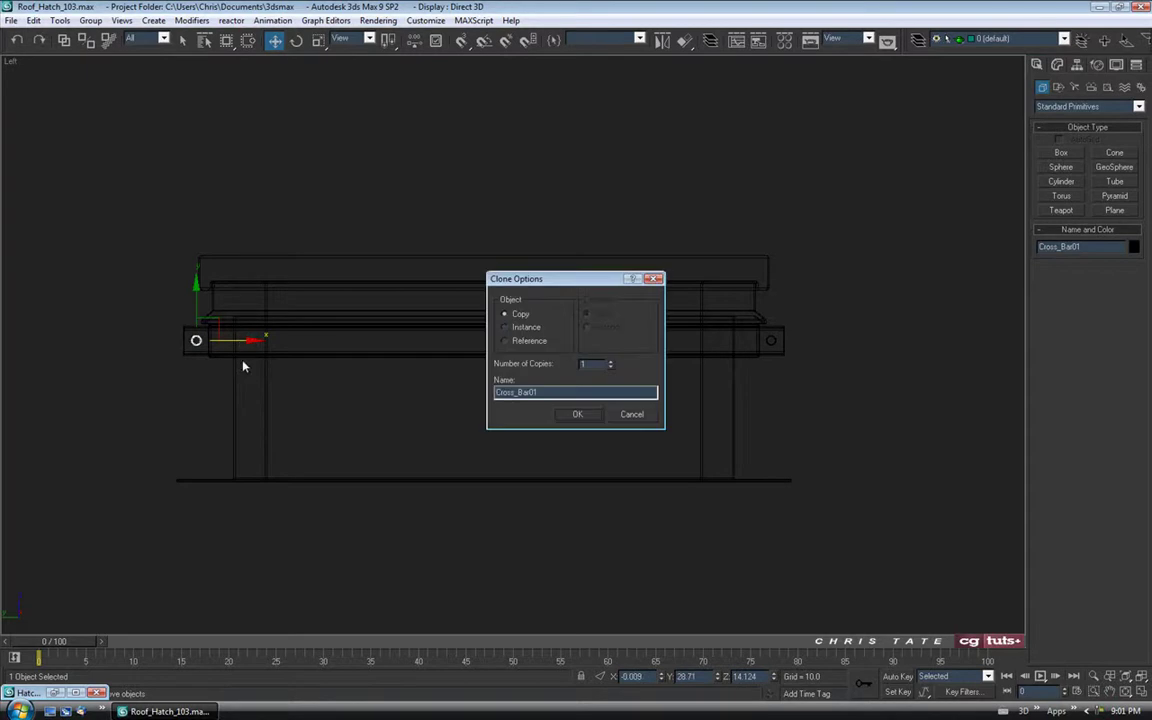
{"action": "left_click", "coordinate": [564, 415]}
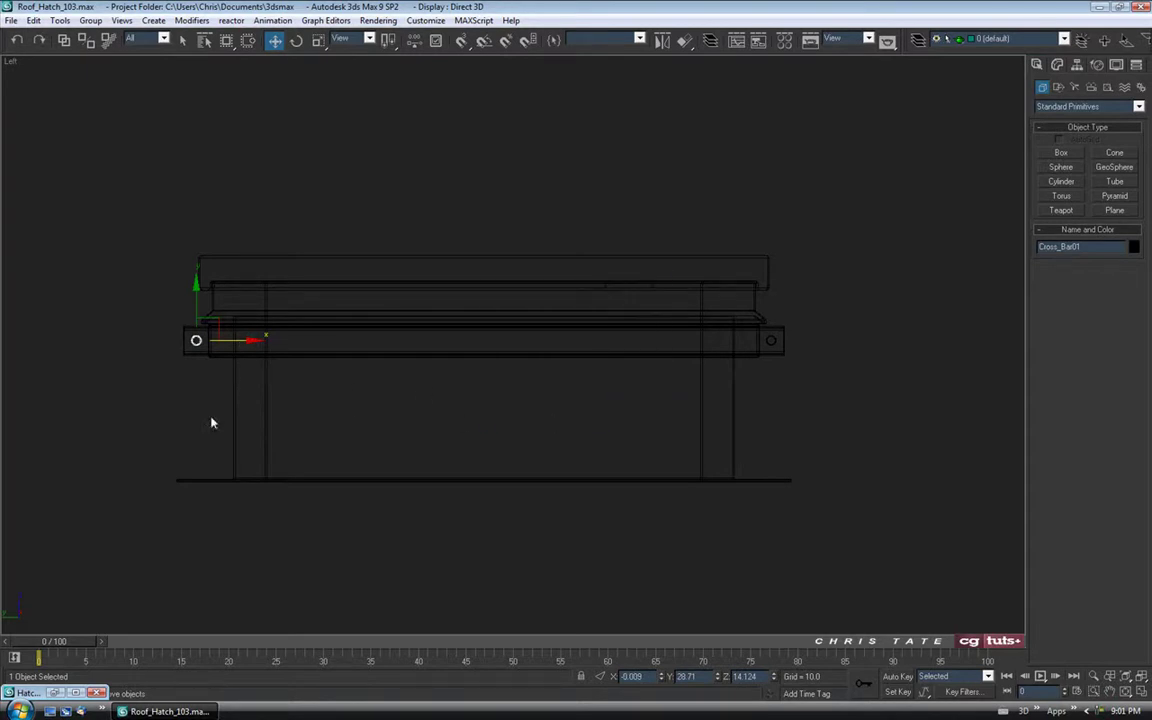
Fine-tune the copied crossbar's position to Y 28.639 so it sits within the rail's end section
{"action": "middle_click_drag", "start_coordinate": [350, 388], "coordinate": [538, 404]}
{"action": "scroll", "coordinate": [383, 363], "scroll_direction": "up", "scroll_amount": 7}
{"action": "middle_click_drag", "start_coordinate": [138, 367], "coordinate": [535, 363]}
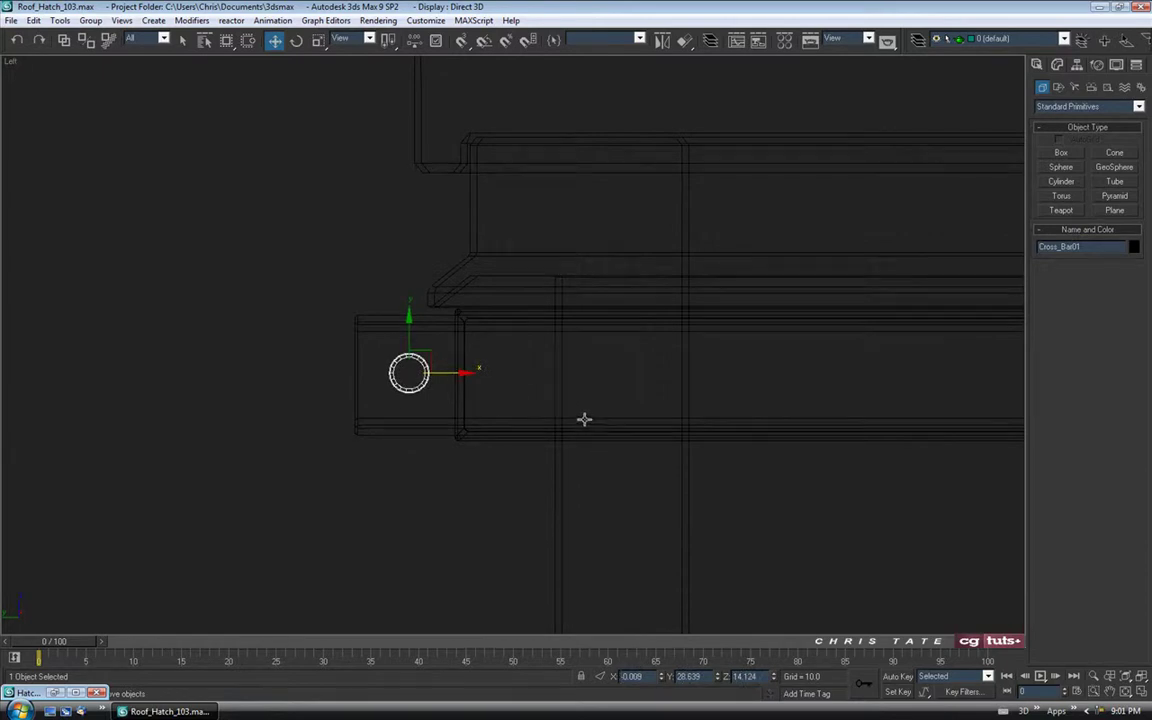
Return to a full Perspective view of the whole hatch and deselect the copied crossbar
{"action": "scroll", "coordinate": [650, 430], "scroll_direction": "down", "scroll_amount": 4}
{"action": "left_click", "coordinate": [1143, 692]}
{"action": "middle_click_drag", "start_coordinate": [946, 527], "coordinate": [985, 535], "text": "alt"}
{"action": "left_click", "coordinate": [1143, 692]}
{"action": "mouse_move", "coordinate": [597, 416]}
{"action": "middle_mouse_down"}
{"action": "mouse_move", "coordinate": [631, 417]}
{"action": "mouse_move", "coordinate": [447, 413]}
{"action": "mouse_move", "coordinate": [530, 380]}
{"action": "mouse_move", "coordinate": [713, 423]}
{"action": "mouse_move", "coordinate": [712, 404]}
{"action": "mouse_move", "coordinate": [592, 397]}
{"action": "mouse_move", "coordinate": [478, 256]}
{"action": "middle_mouse_up"}
{"action": "scroll", "coordinate": [625, 408], "scroll_direction": "down", "scroll_amount": 3}
{"action": "left_click", "coordinate": [620, 470]}
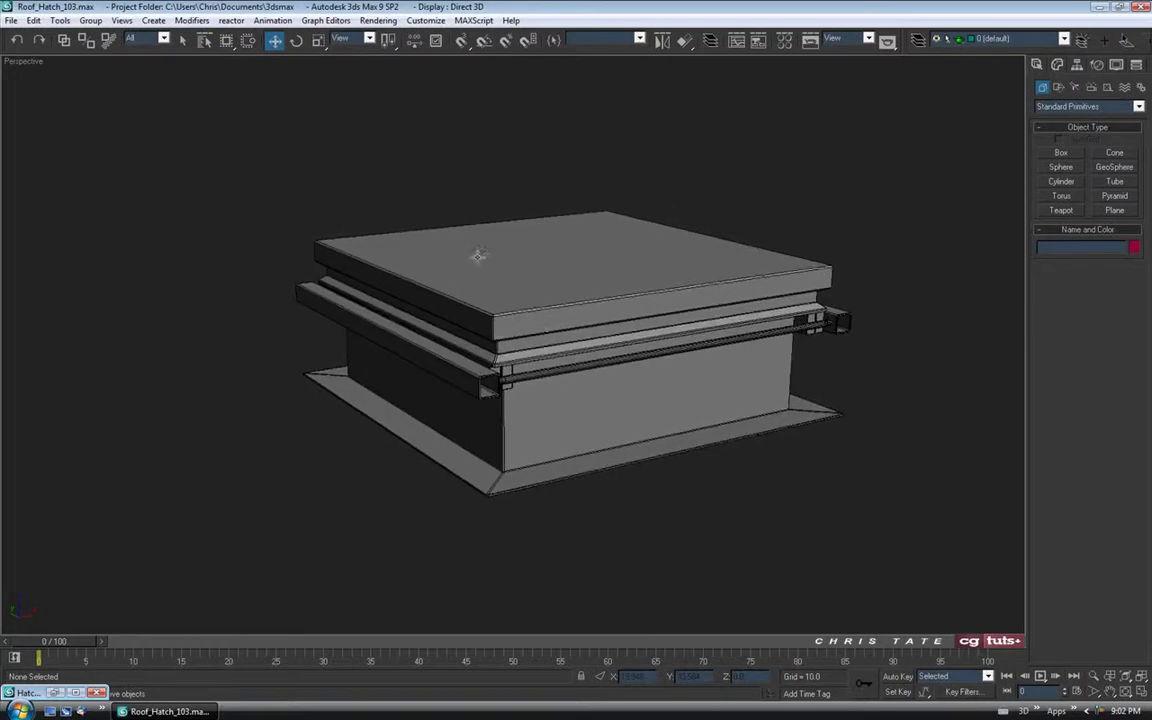
Save the scene as the next incremental version, Roof_Hatch_104
{"action": "left_click", "coordinate": [11, 20]}
{"action": "left_click", "coordinate": [32, 116]}
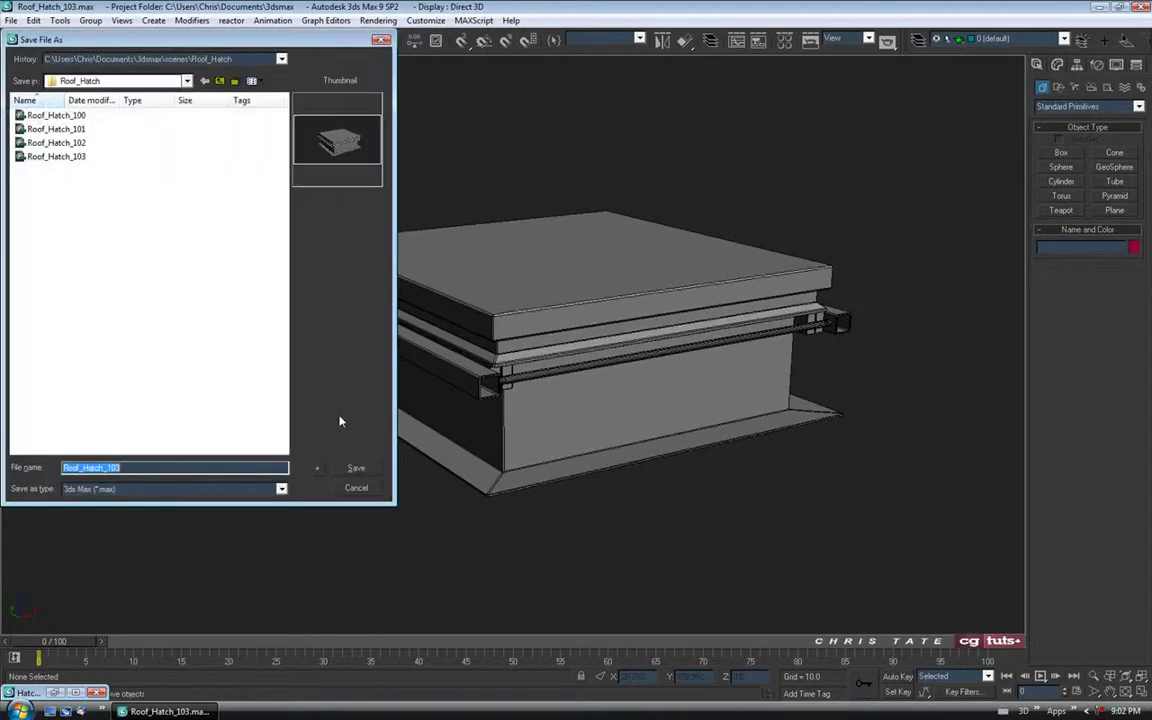
{"action": "left_click", "coordinate": [318, 469]}
{"action": "middle_click_drag", "start_coordinate": [329, 468], "coordinate": [451, 464], "text": "alt"}
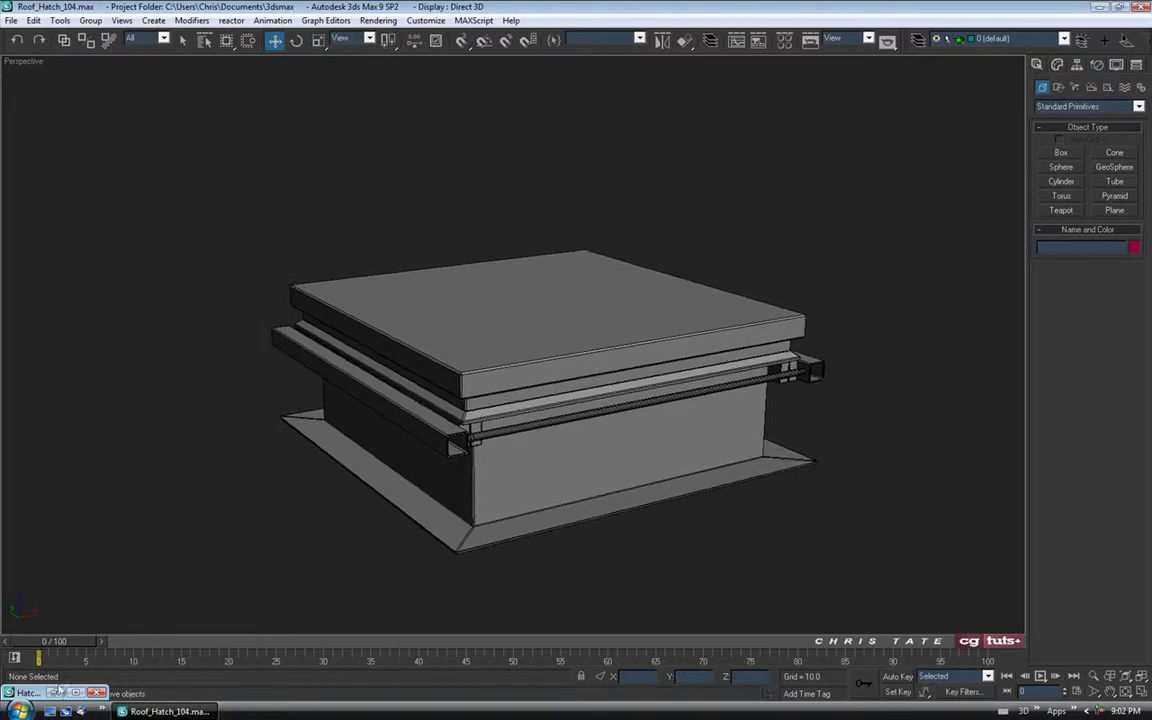
Bring up the Hatch Closed.JPG reference photo beside the model and examine the yellow railing's posts and bars
{"action": "left_click", "coordinate": [56, 692]}
{"action": "middle_click_drag", "start_coordinate": [215, 454], "coordinate": [303, 449]}
{"action": "middle_click_drag", "start_coordinate": [149, 440], "coordinate": [215, 481]}
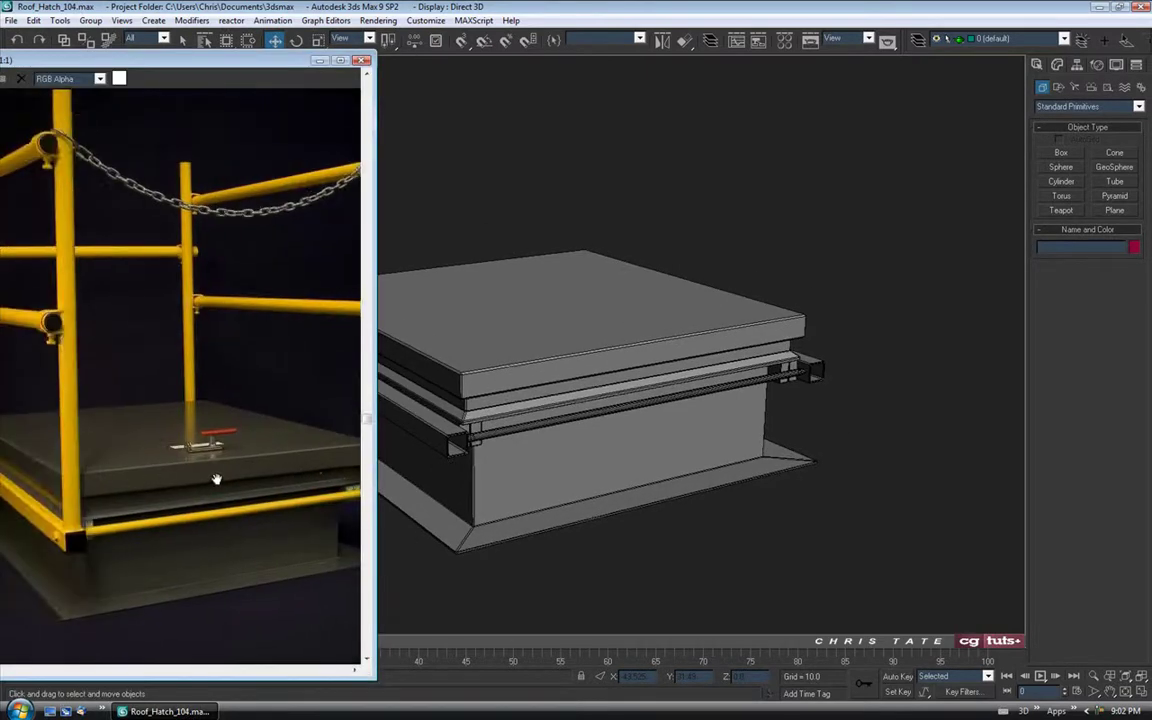
{"action": "left_click_drag", "start_coordinate": [260, 63], "coordinate": [395, 32]}
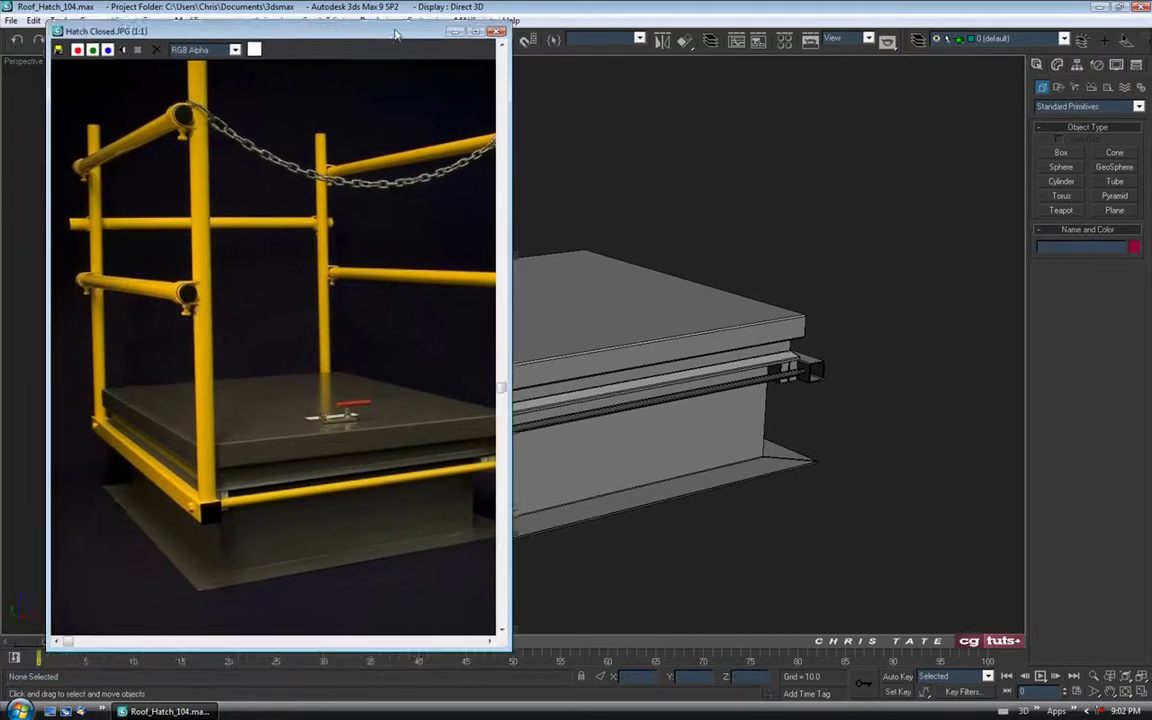
Examine the foot of the yellow corner post and the end of the square side rail in the Hatch Closed reference photo
{"action": "middle_click_drag", "start_coordinate": [257, 369], "coordinate": [275, 333]}
{"action": "scroll", "coordinate": [247, 469], "scroll_direction": "up", "scroll_amount": 1}
{"action": "middle_click_drag", "start_coordinate": [231, 462], "coordinate": [318, 476]}
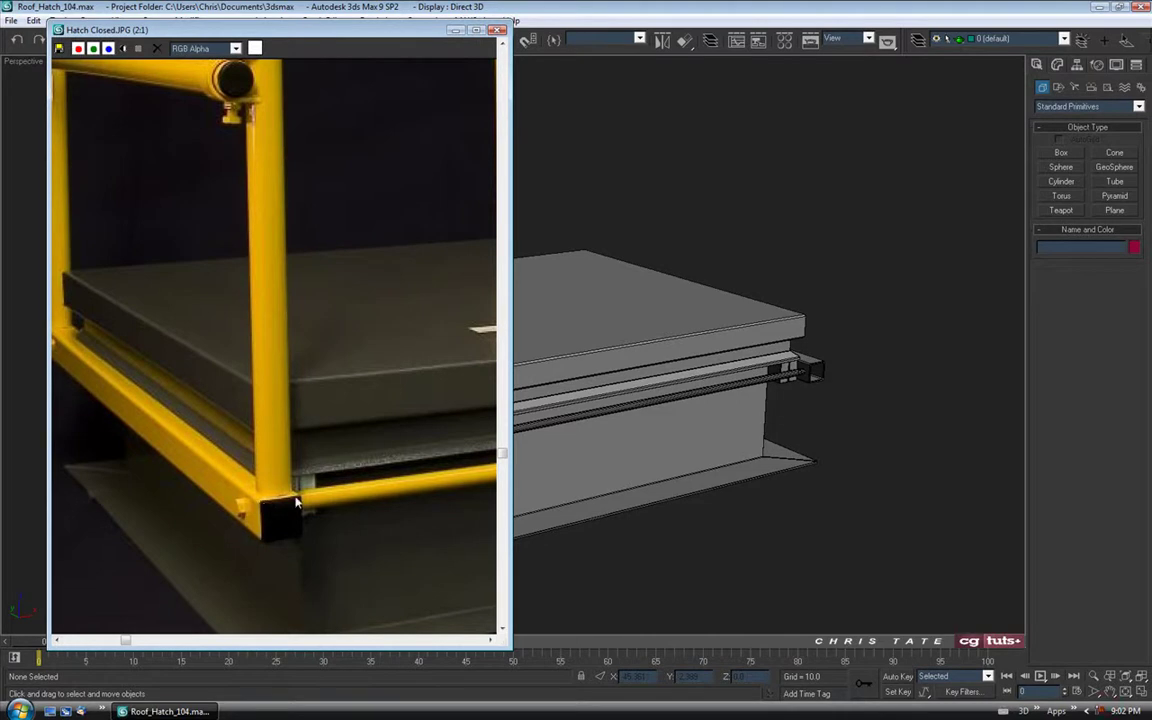
{"action": "mouse_move", "coordinate": [291, 322]}
{"action": "middle_mouse_down"}
{"action": "mouse_move", "coordinate": [337, 360]}
{"action": "mouse_move", "coordinate": [319, 350]}
{"action": "middle_mouse_up"}
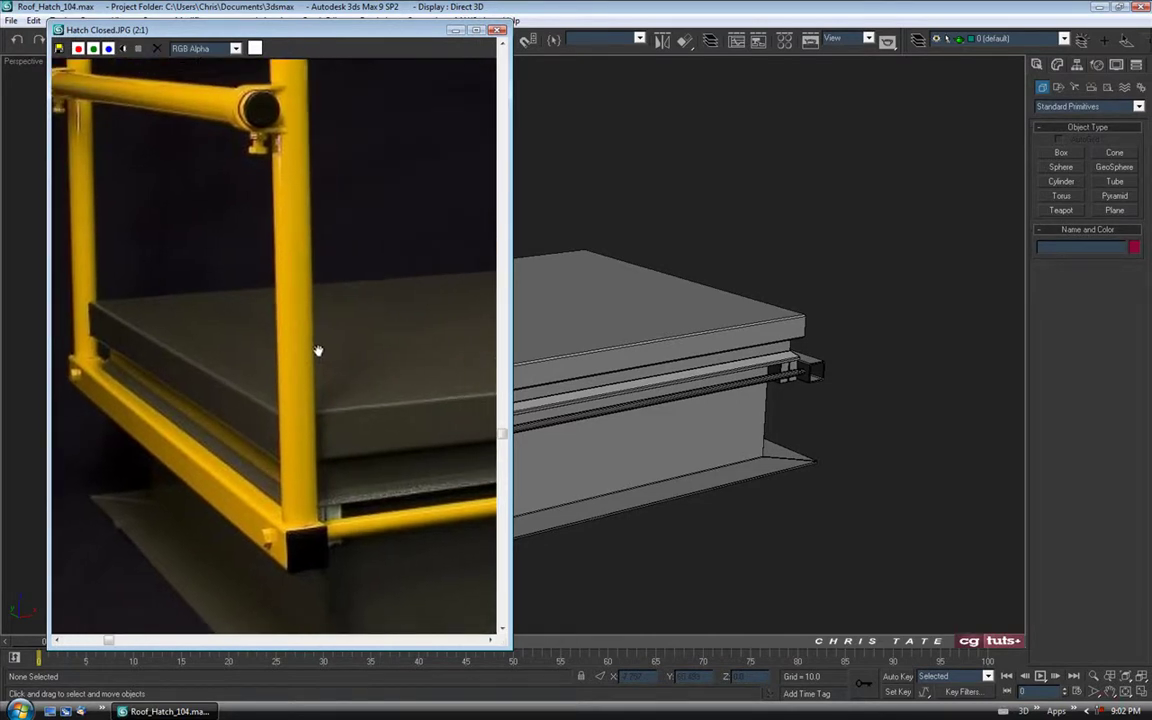
{"action": "left_click", "coordinate": [455, 29]}
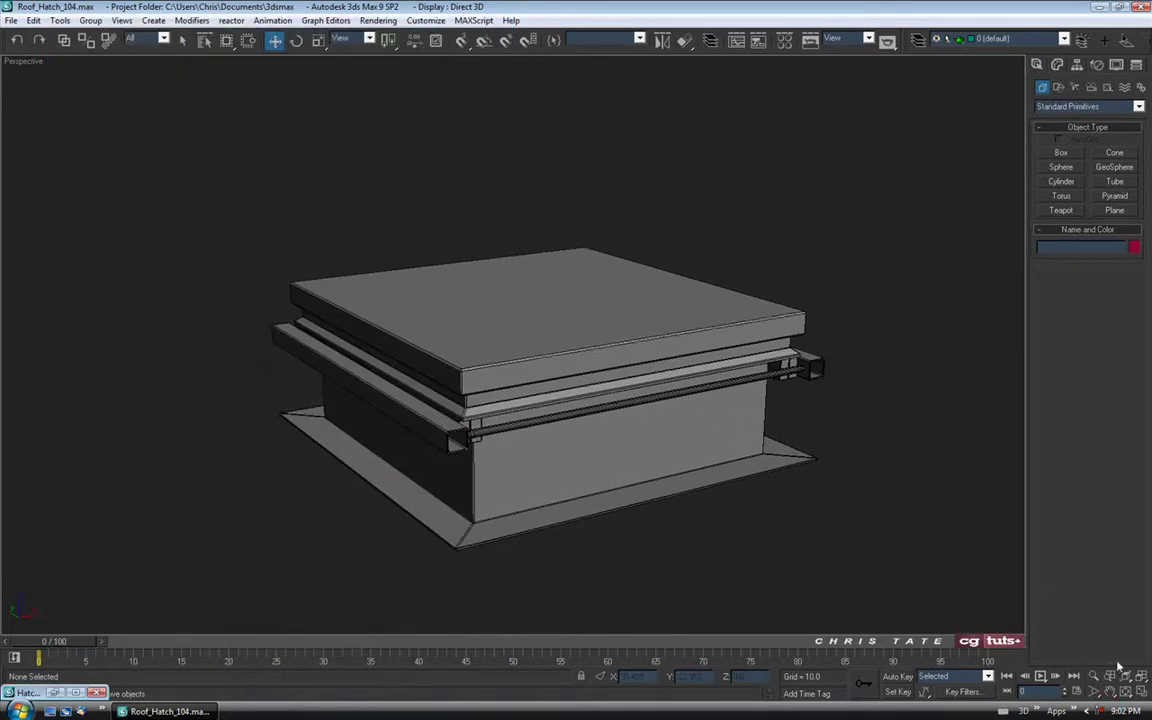
In the top view, create a cylinder of about 1.045 radius and 3.485 height over the square side rail's end at the hatch's lower-left corner
{"action": "left_click", "coordinate": [1140, 692]}
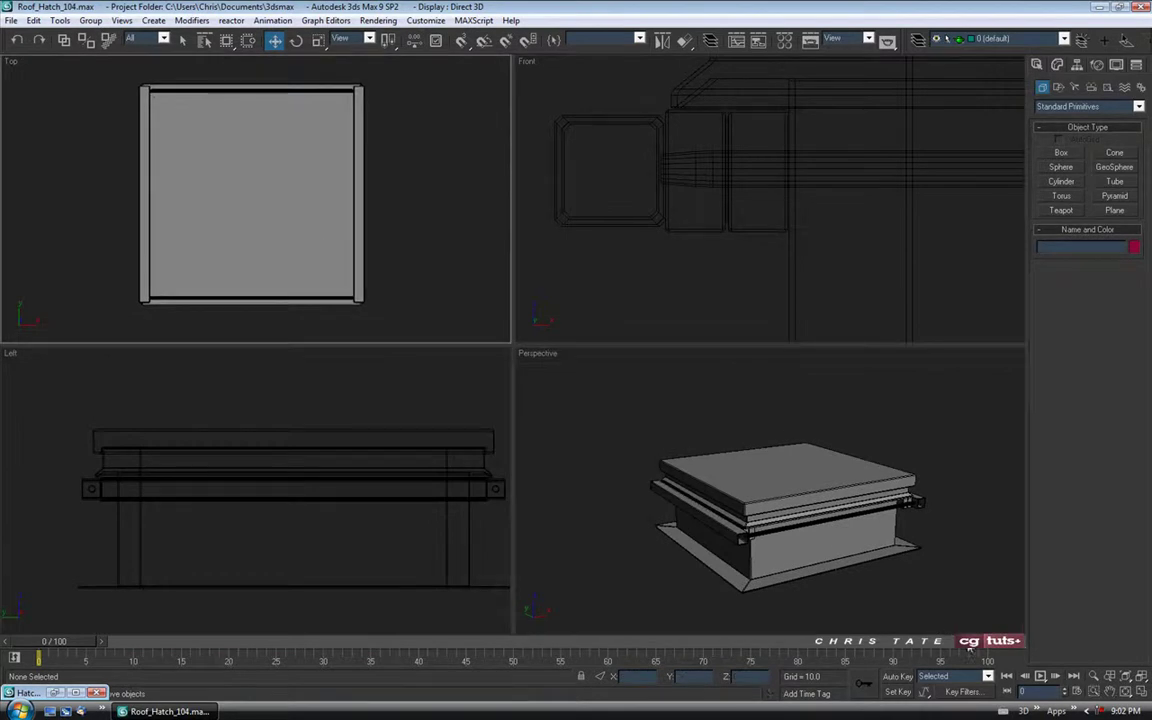
{"action": "left_click", "coordinate": [1145, 695]}
{"action": "scroll", "coordinate": [432, 458], "scroll_direction": "up", "scroll_amount": 6}
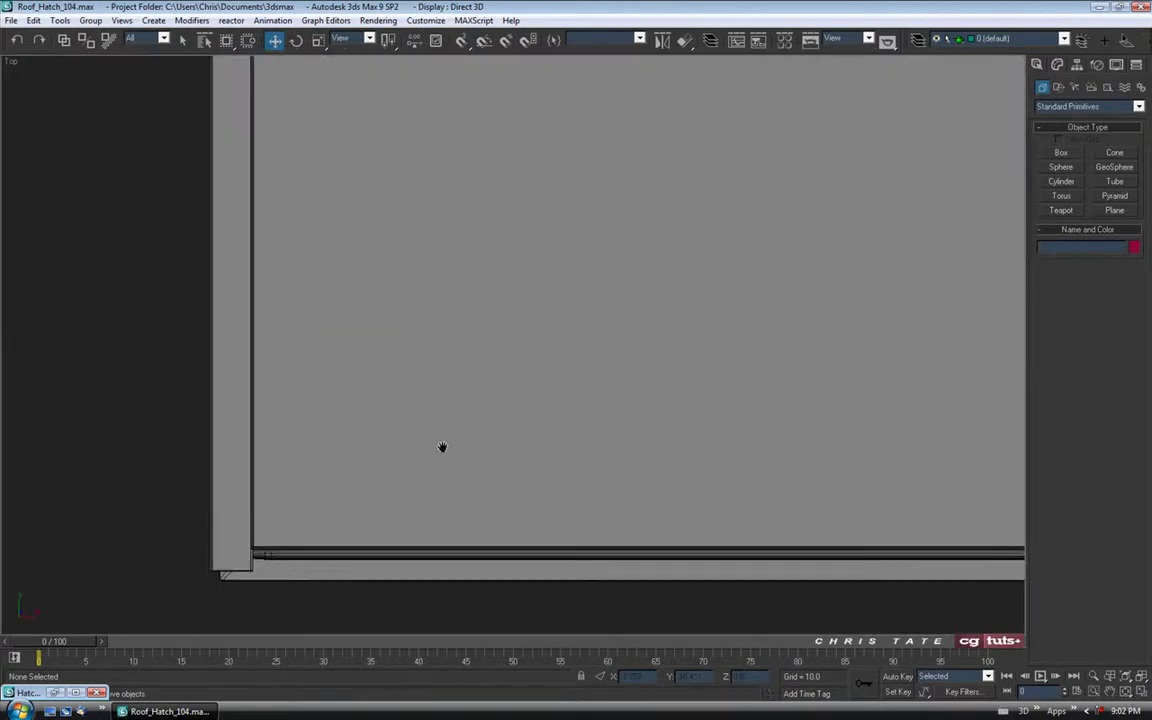
{"action": "scroll", "coordinate": [378, 397], "scroll_direction": "up", "scroll_amount": 2}
{"action": "scroll", "coordinate": [352, 412], "scroll_direction": "up", "scroll_amount": 2}
{"action": "middle_click_drag", "start_coordinate": [373, 426], "coordinate": [523, 403]}
{"action": "scroll", "coordinate": [410, 425], "scroll_direction": "up", "scroll_amount": 2}
{"action": "middle_click_drag", "start_coordinate": [415, 425], "coordinate": [496, 352]}
{"action": "mouse_move", "coordinate": [465, 423]}
{"action": "middle_mouse_down"}
{"action": "mouse_move", "coordinate": [465, 407]}
{"action": "mouse_move", "coordinate": [507, 453]}
{"action": "mouse_move", "coordinate": [504, 470]}
{"action": "middle_mouse_up"}
{"action": "key", "text": "F3"}
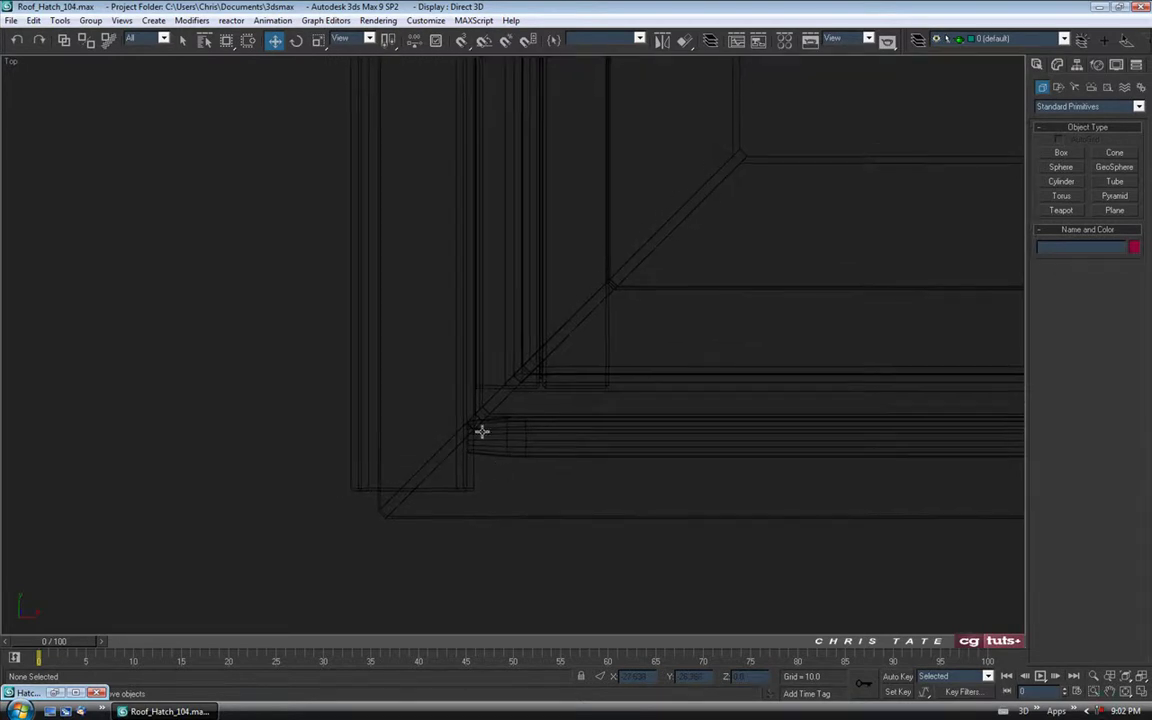
{"action": "left_click", "coordinate": [1061, 182]}
{"action": "middle_click_drag", "start_coordinate": [606, 456], "coordinate": [599, 432]}
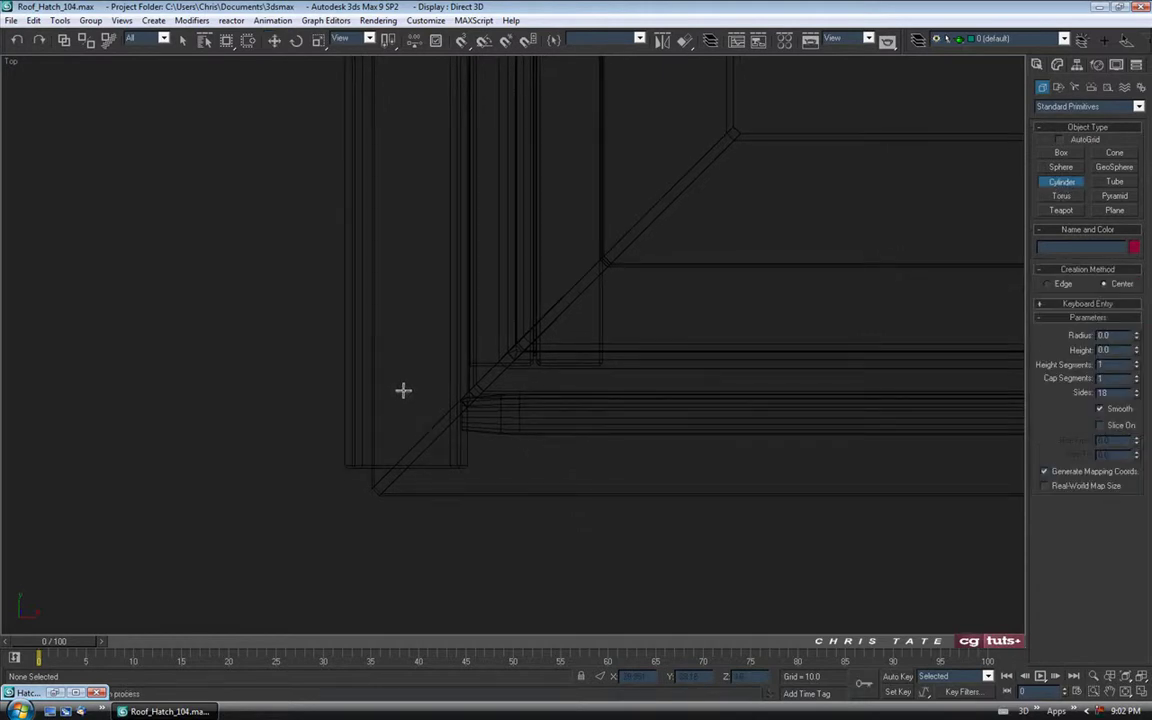
{"action": "left_click_drag", "start_coordinate": [402, 391], "coordinate": [407, 434]}
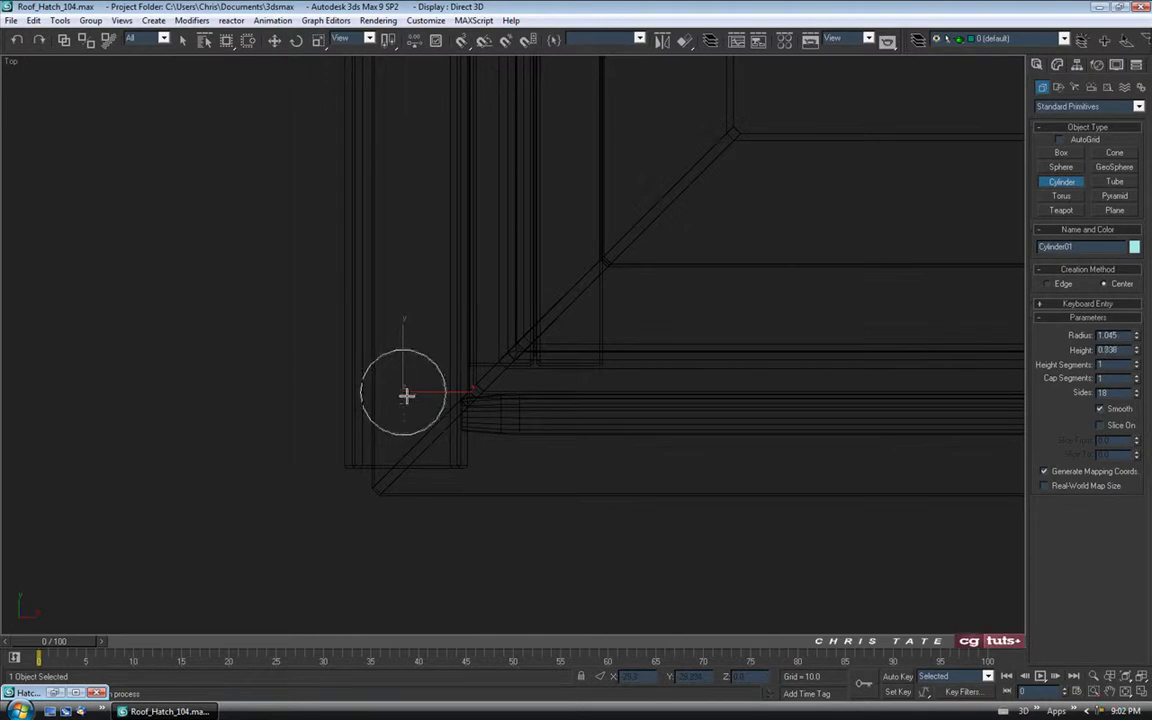
{"action": "left_click", "coordinate": [404, 292]}
{"action": "middle_click_drag", "start_coordinate": [477, 412], "coordinate": [488, 423]}
Move the cylinder along X in the top view to centre it across the square rail's width, at about X -29.825
{"action": "left_click", "coordinate": [274, 40]}
{"action": "scroll", "coordinate": [398, 455], "scroll_direction": "up", "scroll_amount": 3}
{"action": "left_click_drag", "start_coordinate": [391, 406], "coordinate": [401, 404]}
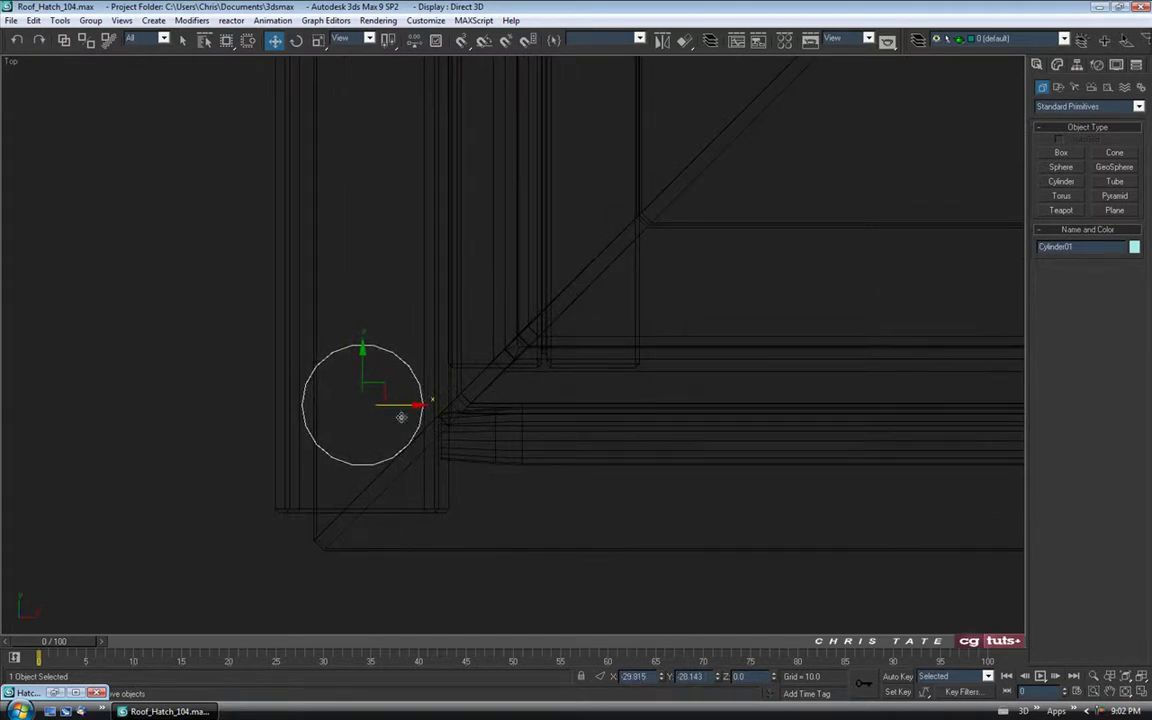
{"action": "left_click_drag", "start_coordinate": [401, 407], "coordinate": [400, 407]}
{"action": "middle_click_drag", "start_coordinate": [535, 560], "coordinate": [535, 549]}
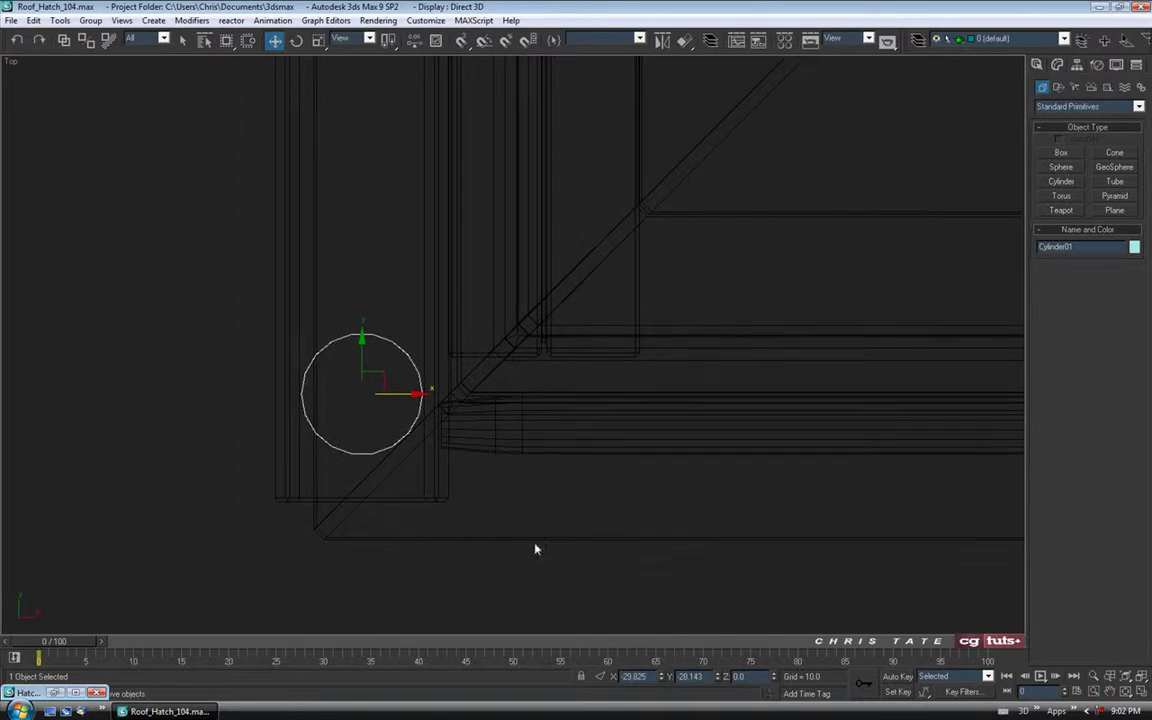
Raise the cylinder in the left view so its base rests on top of the square rail, at about Z 15.572
{"action": "left_click", "coordinate": [1147, 684]}
{"action": "right_click", "coordinate": [745, 511]}
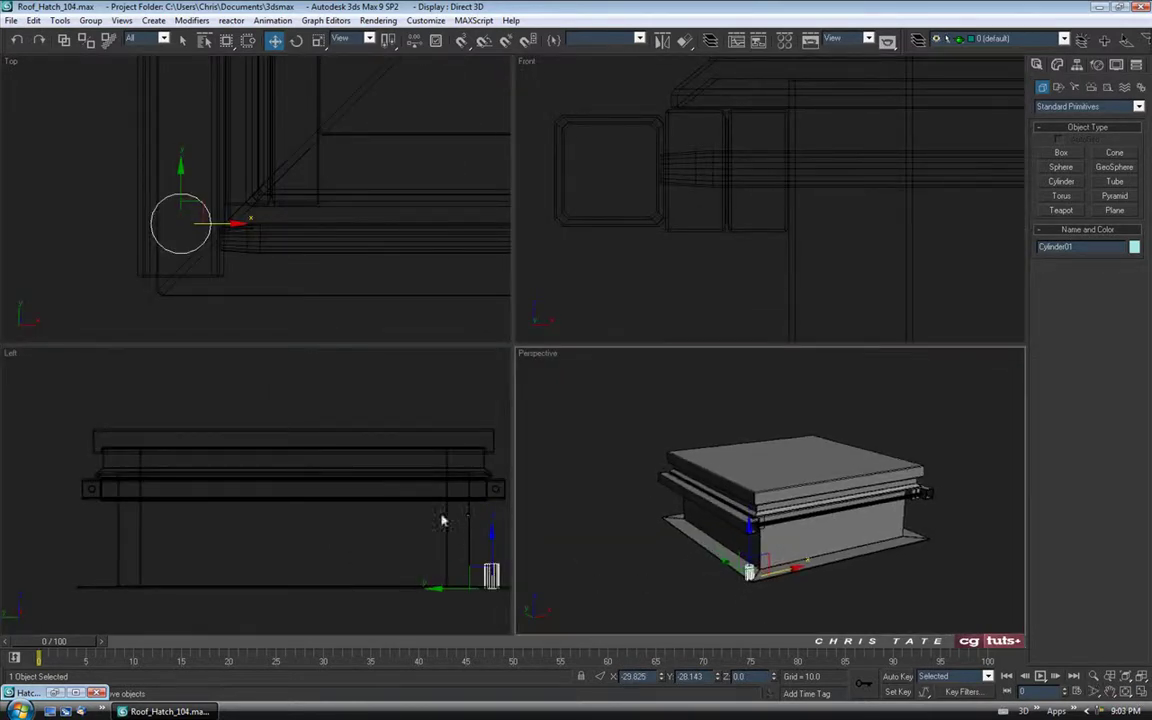
{"action": "middle_click_drag", "start_coordinate": [465, 505], "coordinate": [319, 522]}
{"action": "left_click_drag", "start_coordinate": [356, 545], "coordinate": [356, 437]}
{"action": "scroll", "coordinate": [350, 474], "scroll_direction": "up", "scroll_amount": 3}
{"action": "middle_click_drag", "start_coordinate": [484, 474], "coordinate": [309, 517]}
{"action": "scroll", "coordinate": [311, 519], "scroll_direction": "up", "scroll_amount": 2}
{"action": "left_click_drag", "start_coordinate": [399, 457], "coordinate": [399, 440]}
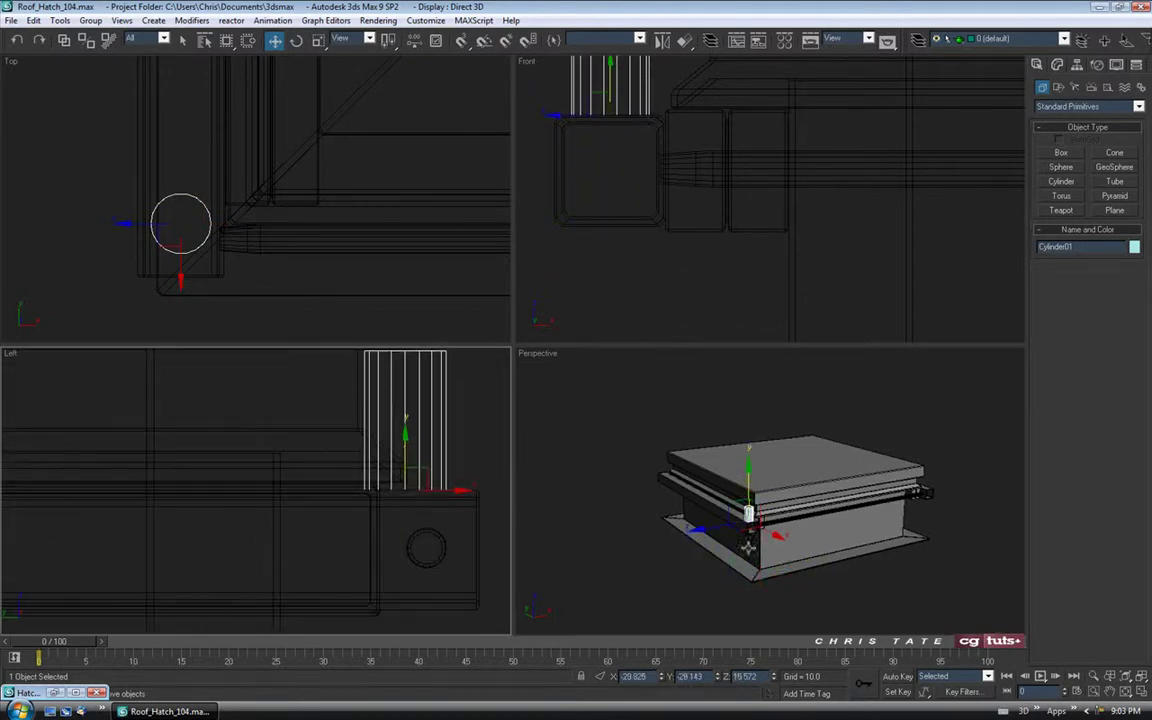
Show the whole Hatch Closed reference photo at 1:2 beside the perspective view of the model
{"action": "middle_click_drag", "start_coordinate": [872, 612], "coordinate": [856, 606]}
{"action": "key", "text": "alt+w"}
{"action": "scroll", "coordinate": [571, 499], "scroll_direction": "down", "scroll_amount": 2}
{"action": "mouse_move", "coordinate": [571, 499]}
{"action": "middle_mouse_down"}
{"action": "mouse_move", "coordinate": [615, 563]}
{"action": "mouse_move", "coordinate": [617, 522]}
{"action": "mouse_move", "coordinate": [671, 522]}
{"action": "middle_mouse_up"}
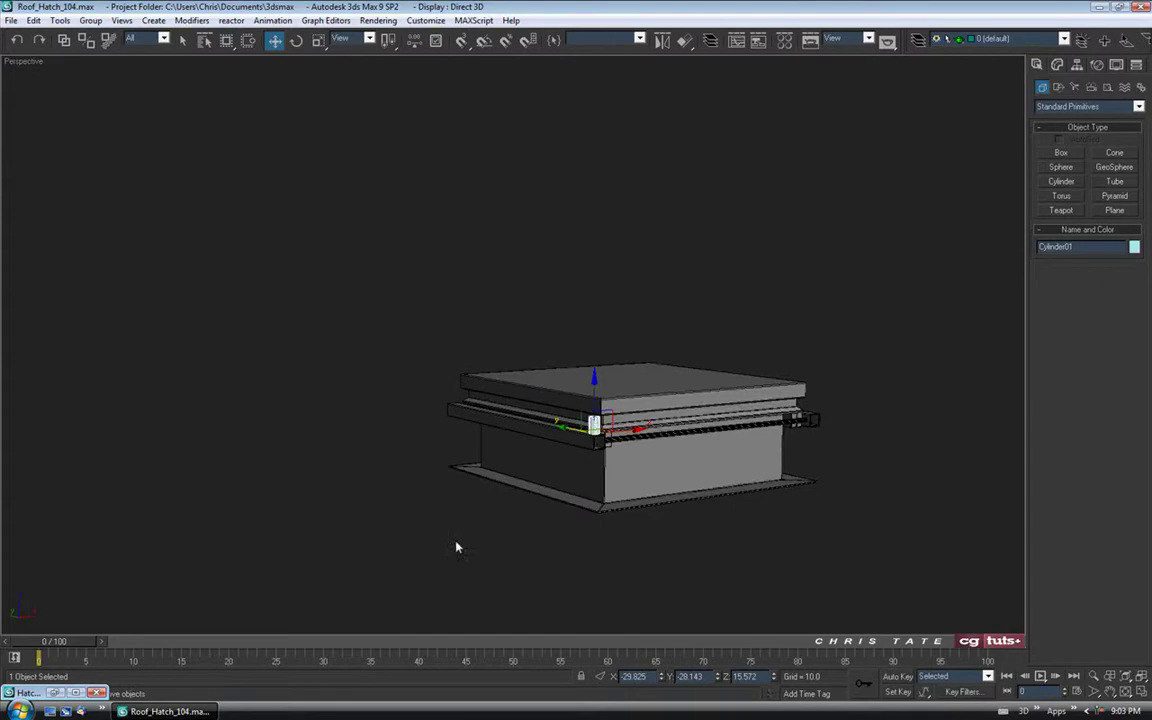
{"action": "left_click", "coordinate": [56, 693]}
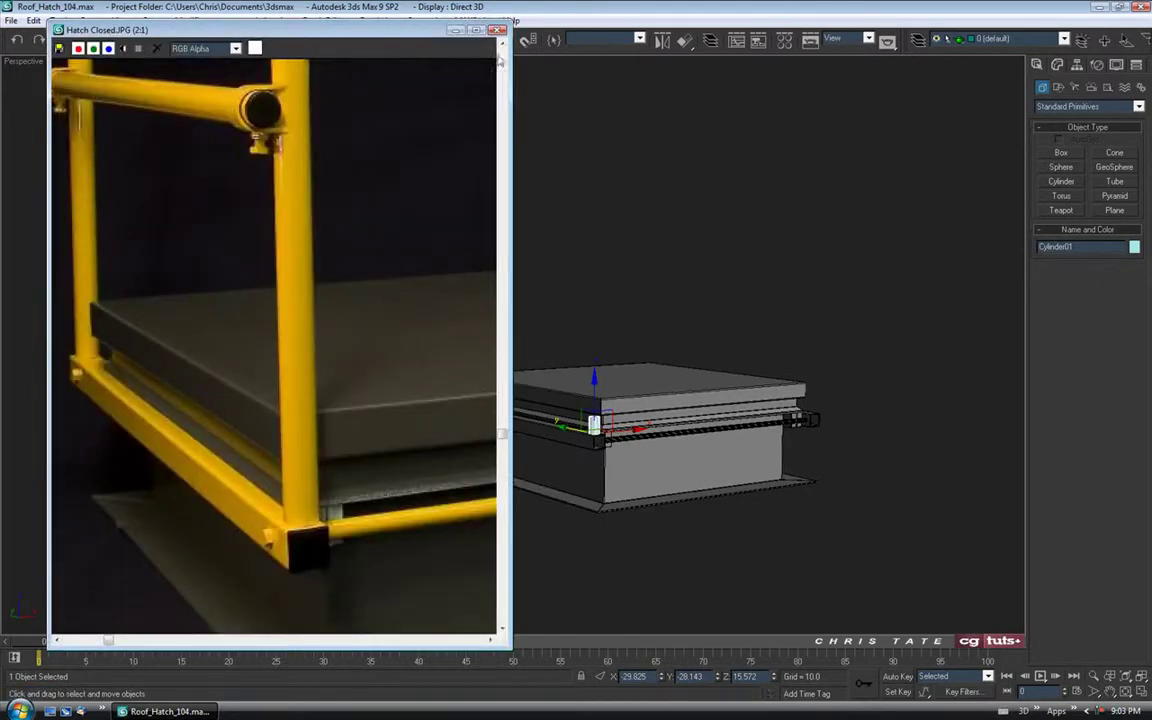
{"action": "left_click_drag", "start_coordinate": [511, 23], "coordinate": [482, 73]}
{"action": "scroll", "coordinate": [239, 308], "scroll_direction": "down", "scroll_amount": 3}
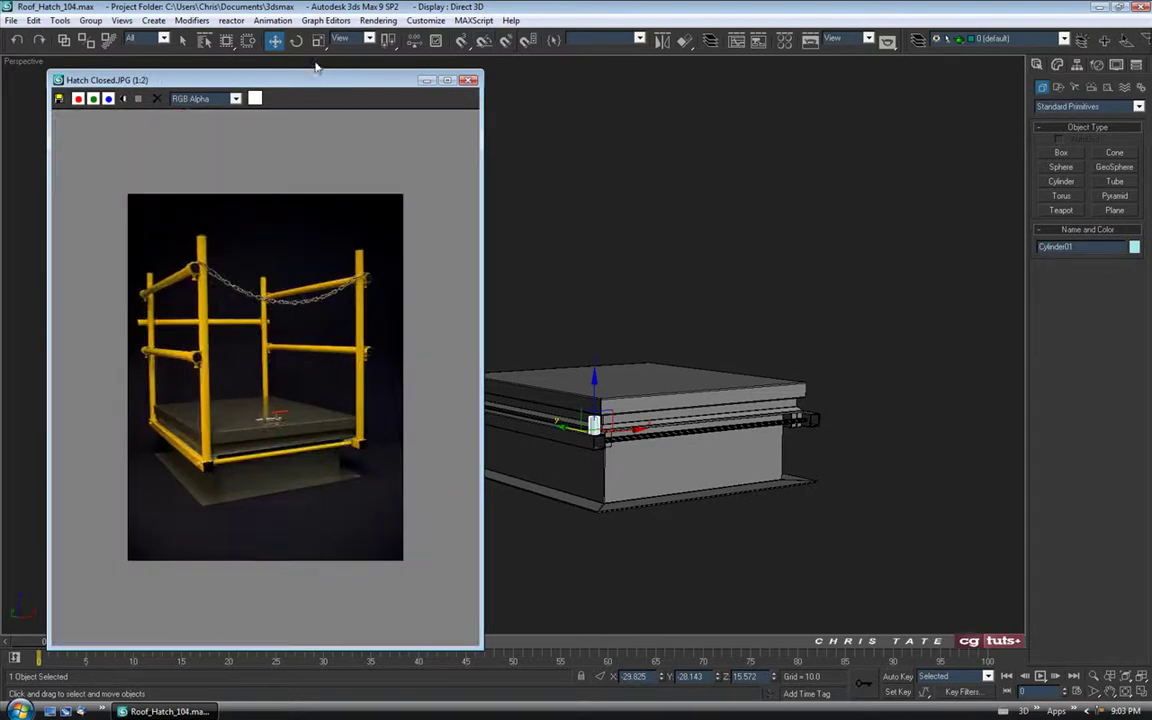
{"action": "left_click_drag", "start_coordinate": [308, 82], "coordinate": [237, 74]}
{"action": "mouse_move", "coordinate": [514, 275]}
{"action": "middle_mouse_down", "text": "alt"}
{"action": "mouse_move", "coordinate": [632, 352]}
{"action": "mouse_move", "coordinate": [658, 342]}
{"action": "middle_mouse_up", "text": "alt"}
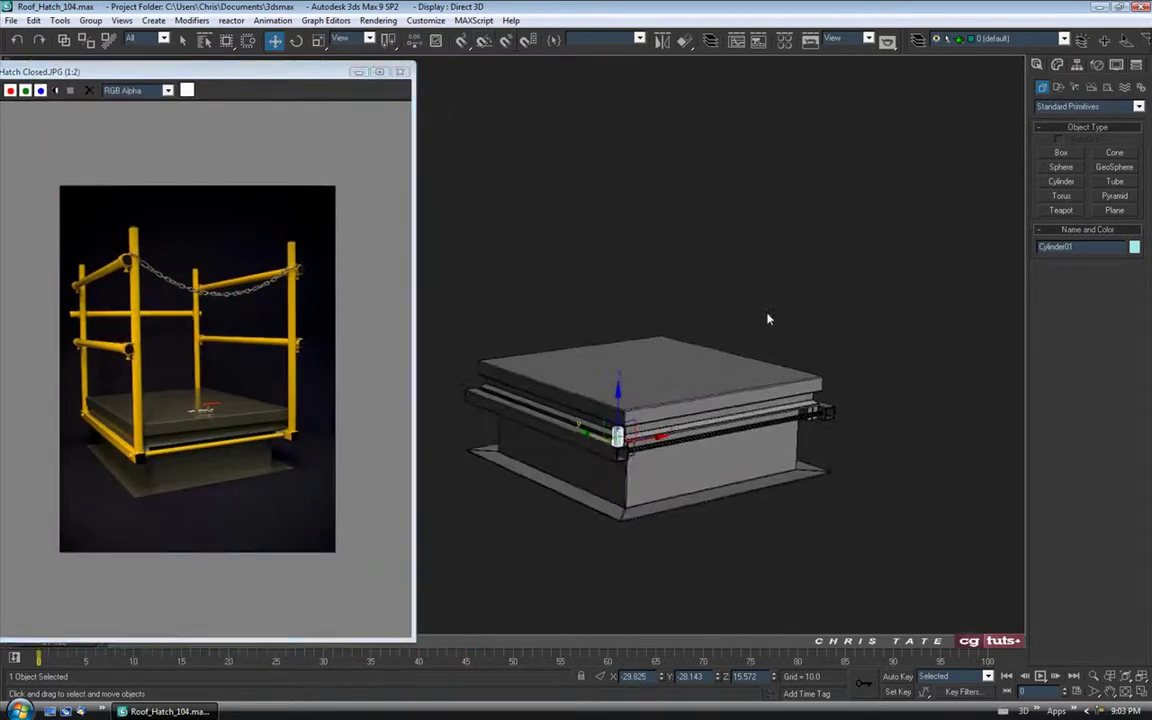
Try a height of 50 for the post cylinder, and set it to 55 to match the reference photo's proportions
{"action": "left_click", "coordinate": [1058, 69]}
{"action": "middle_click_drag", "start_coordinate": [832, 349], "coordinate": [839, 365]}
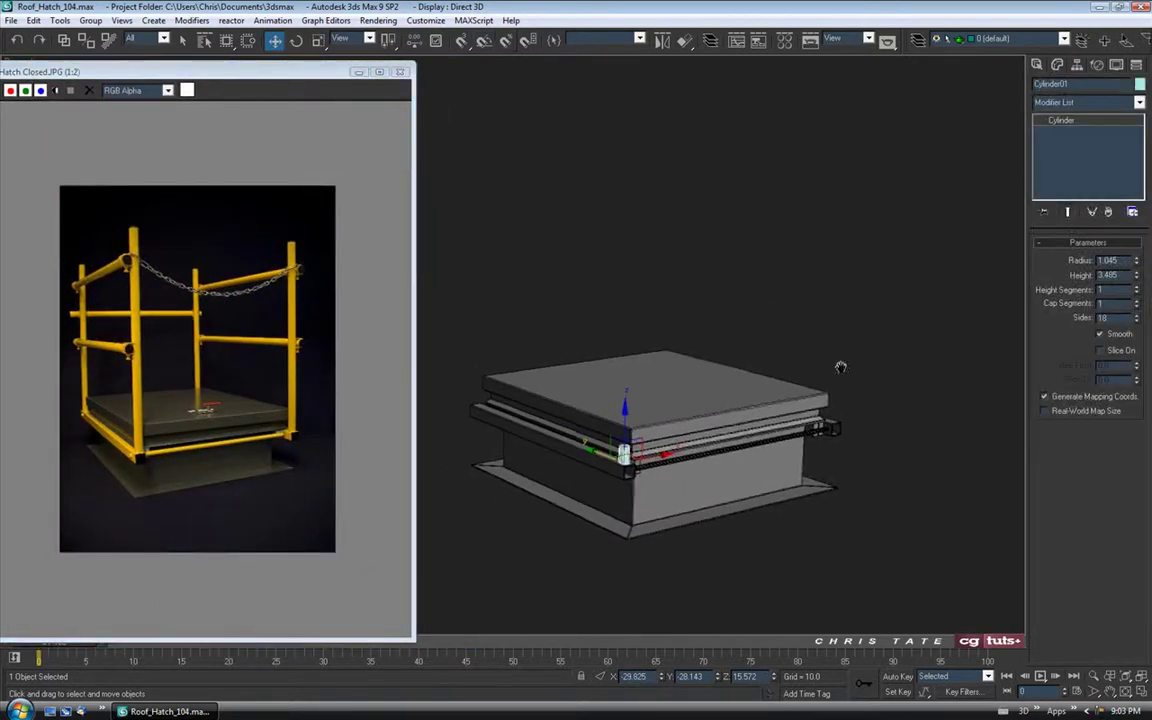
{"action": "double_click", "coordinate": [1116, 275]}
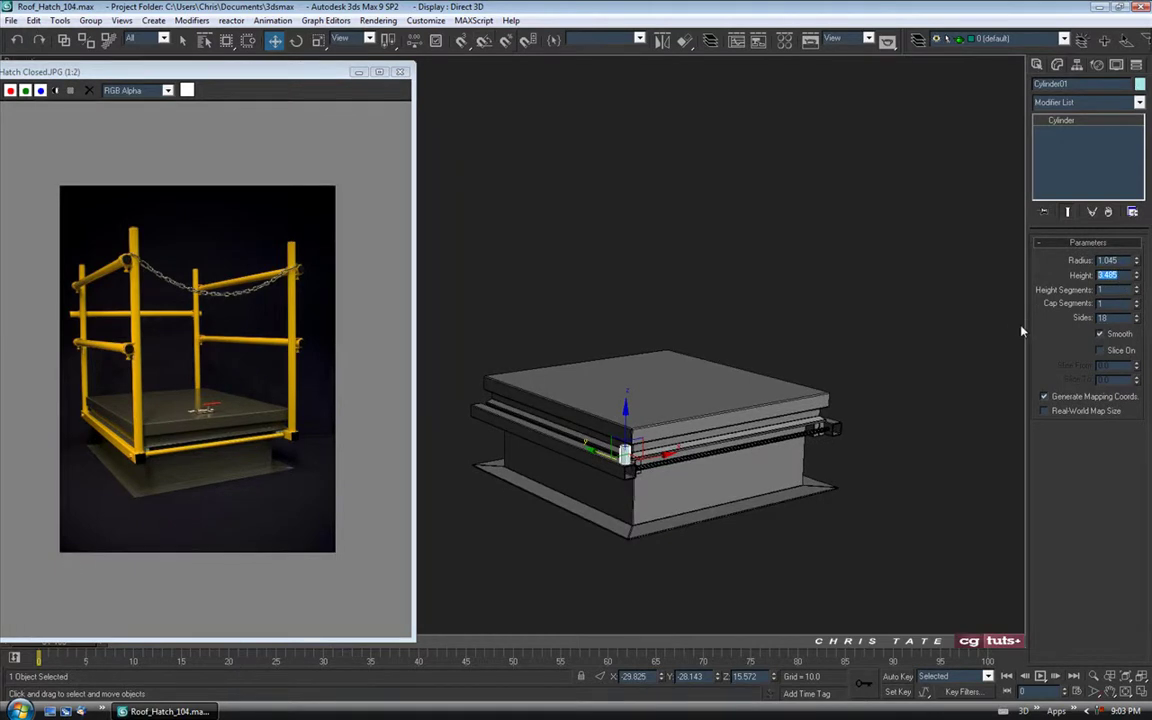
{"action": "type", "text": "50"}
{"action": "key", "text": "Return"}
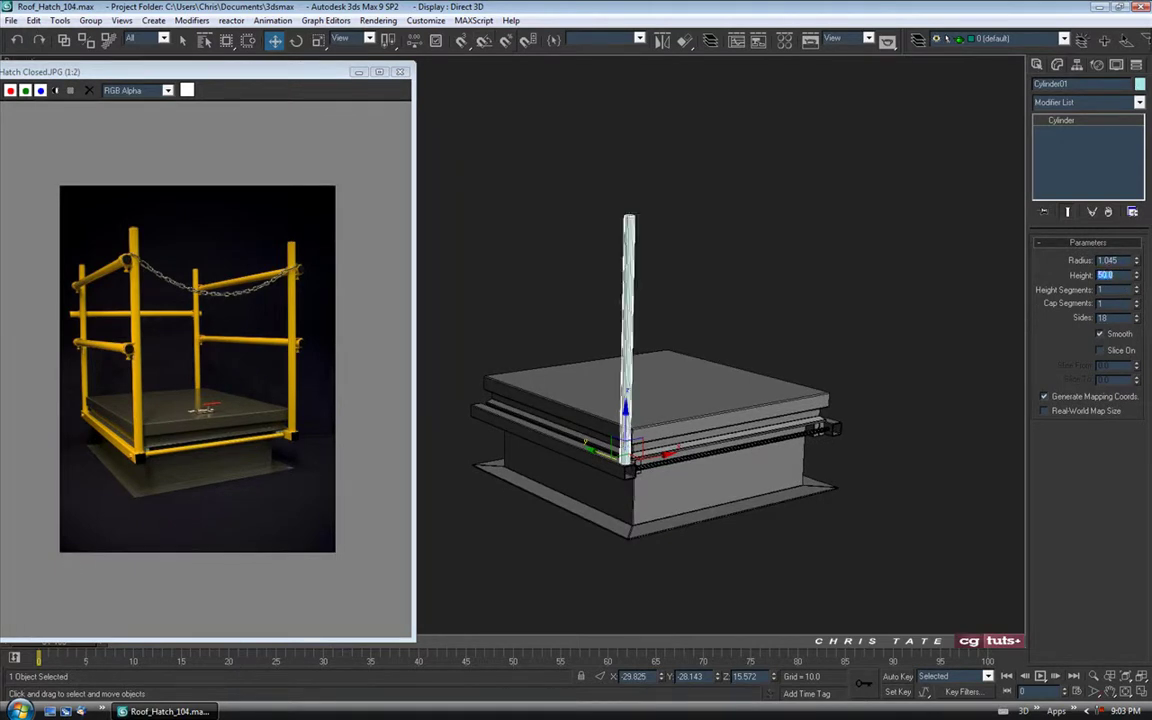
{"action": "mouse_move", "coordinate": [783, 377]}
{"action": "middle_mouse_down", "text": "alt"}
{"action": "mouse_move", "coordinate": [761, 362]}
{"action": "mouse_move", "coordinate": [782, 393]}
{"action": "mouse_move", "coordinate": [830, 360]}
{"action": "mouse_move", "coordinate": [765, 372]}
{"action": "middle_mouse_up", "text": "alt"}
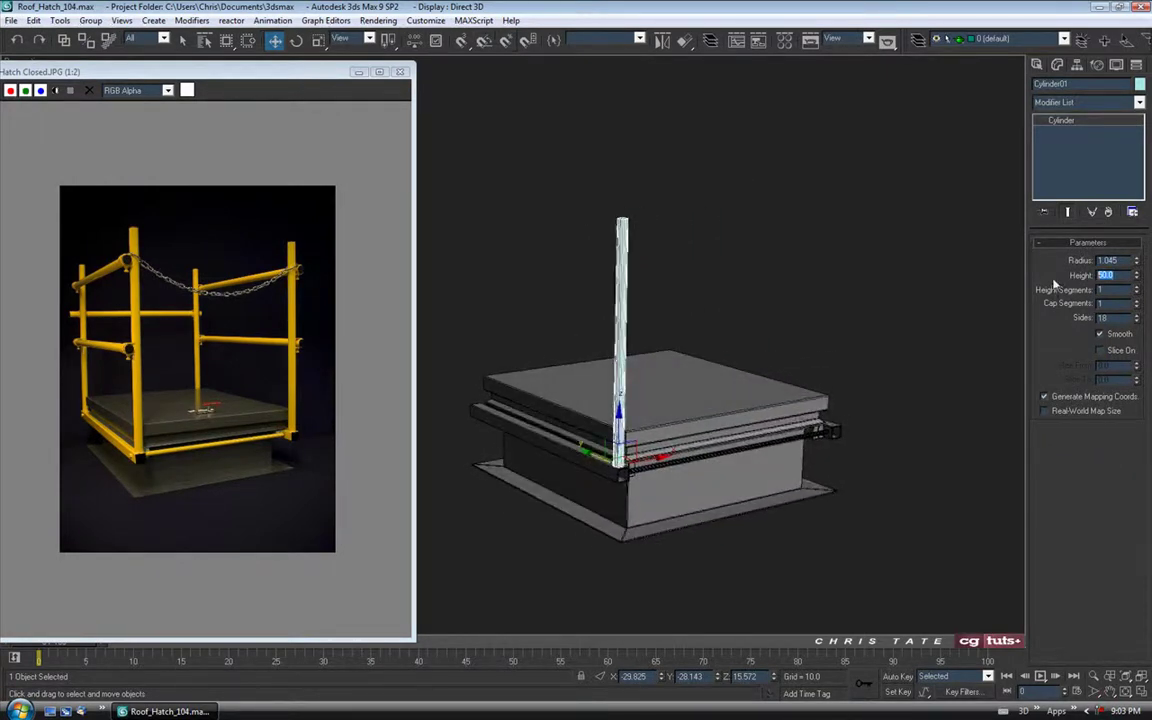
{"action": "type", "text": "55"}
{"action": "key", "text": "Return"}
{"action": "mouse_move", "coordinate": [692, 392]}
{"action": "middle_mouse_down", "text": "alt"}
{"action": "mouse_move", "coordinate": [687, 384]}
{"action": "mouse_move", "coordinate": [681, 397]}
{"action": "middle_mouse_up", "text": "alt"}
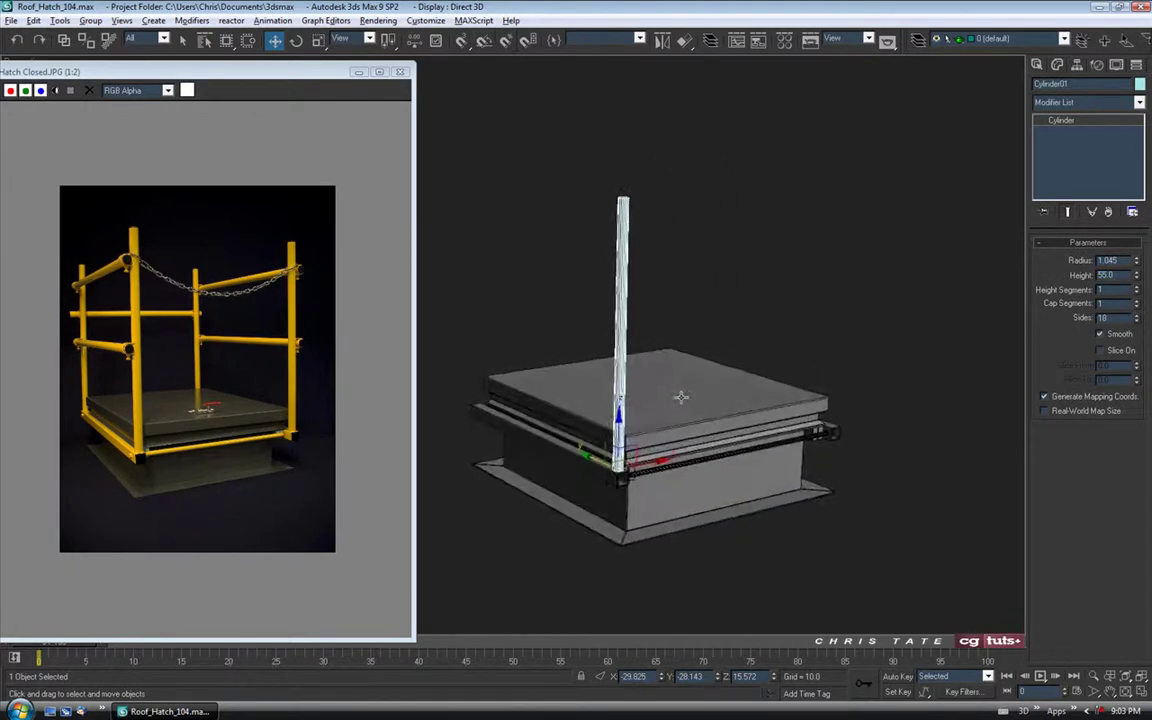
Set the post cylinder's radius to 1.1 and check its fit on the square rail and beside the hatch lid
{"action": "scroll", "coordinate": [590, 380], "scroll_direction": "up", "scroll_amount": 6}
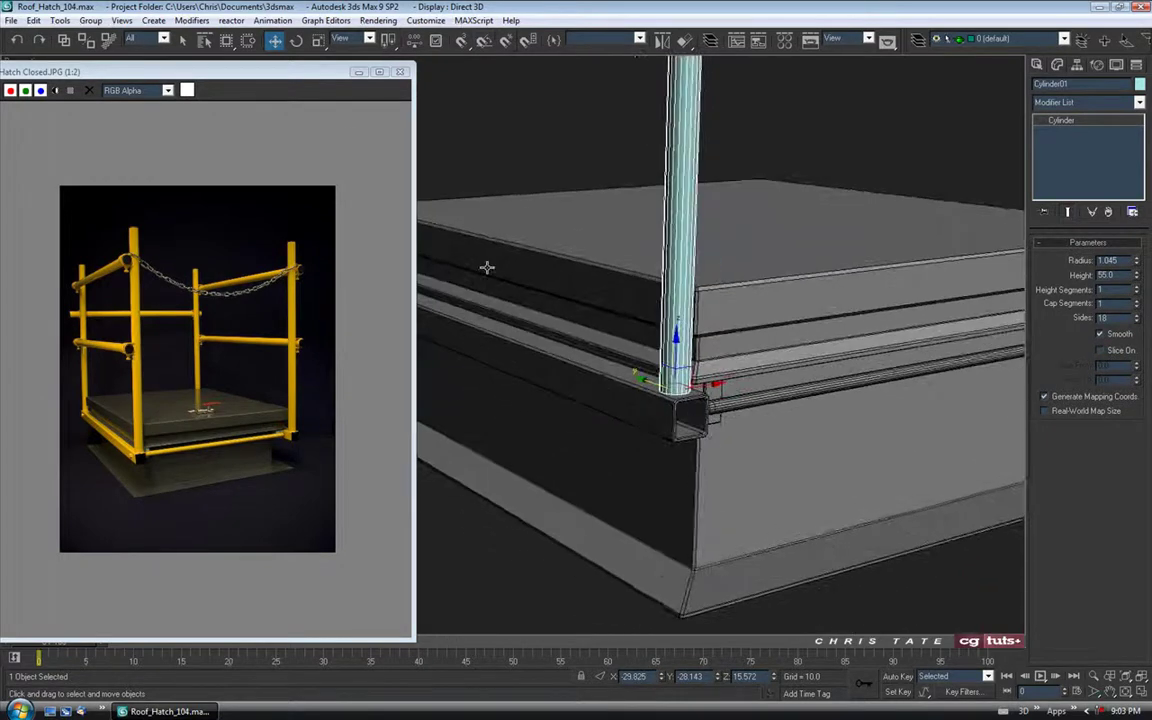
{"action": "left_click", "coordinate": [359, 72]}
{"action": "middle_click_drag", "start_coordinate": [654, 447], "coordinate": [630, 453], "text": "alt"}
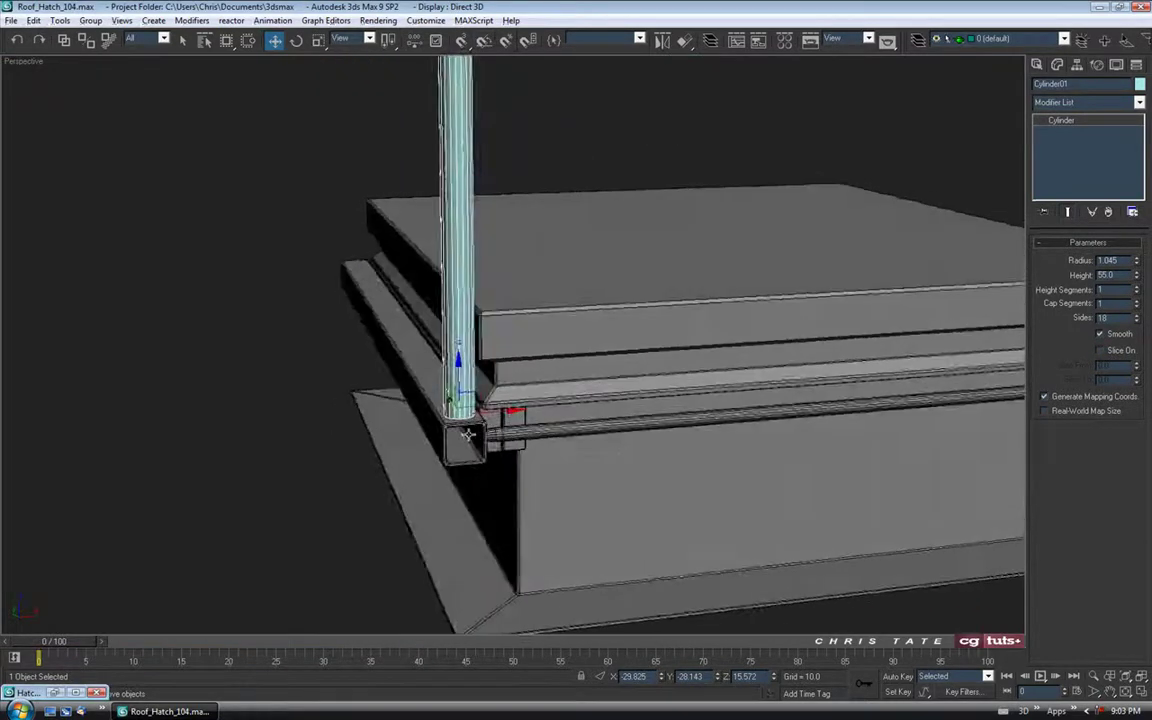
{"action": "scroll", "coordinate": [468, 435], "scroll_direction": "up", "scroll_amount": 5}
{"action": "middle_click_drag", "start_coordinate": [468, 426], "coordinate": [528, 428]}
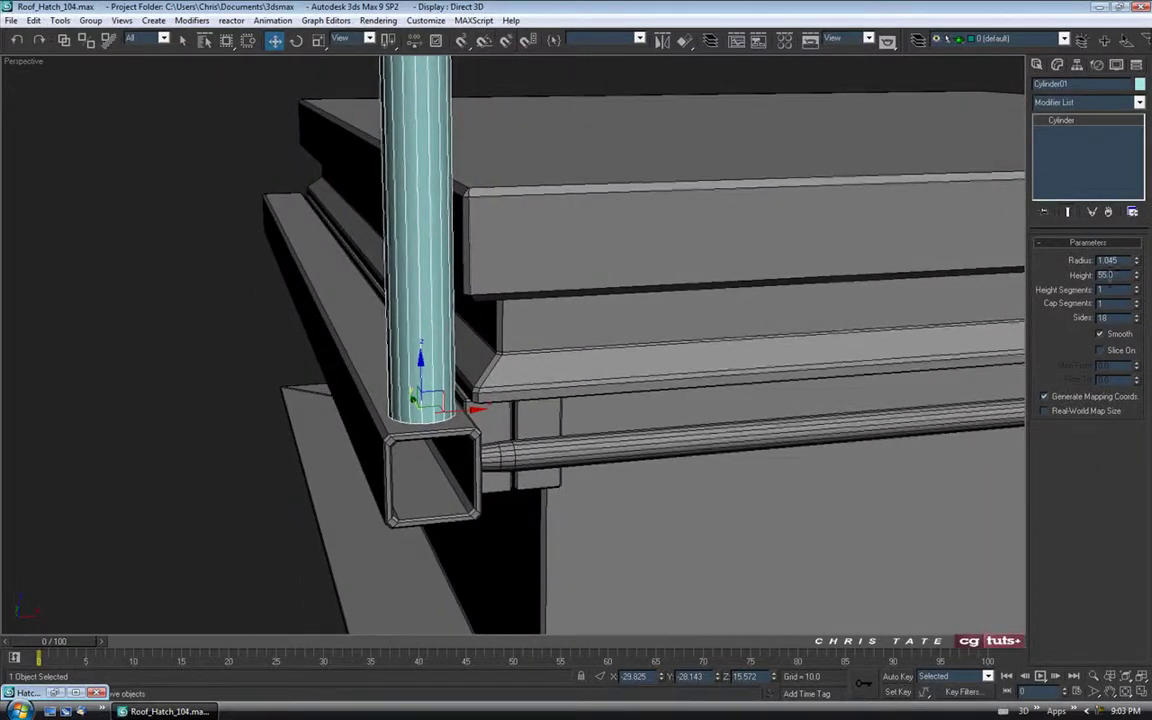
{"action": "type", "text": "1.0"}
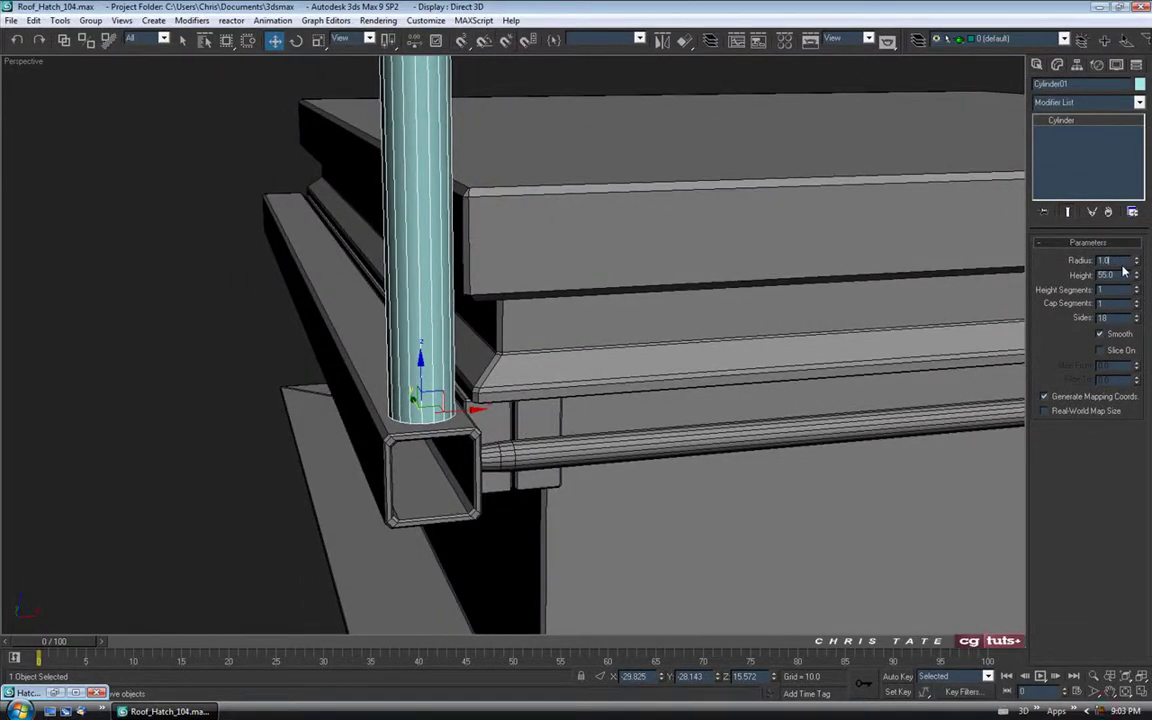
{"action": "key", "text": "Return"}
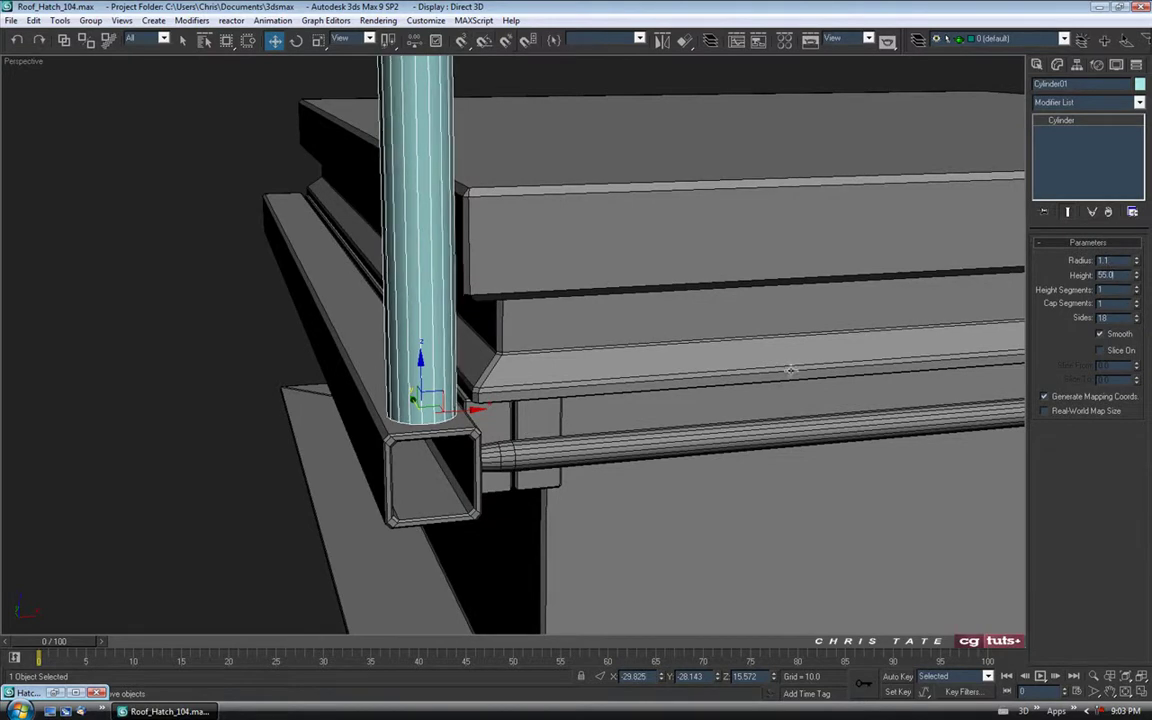
{"action": "middle_click_drag", "start_coordinate": [583, 366], "coordinate": [397, 310], "text": "alt"}
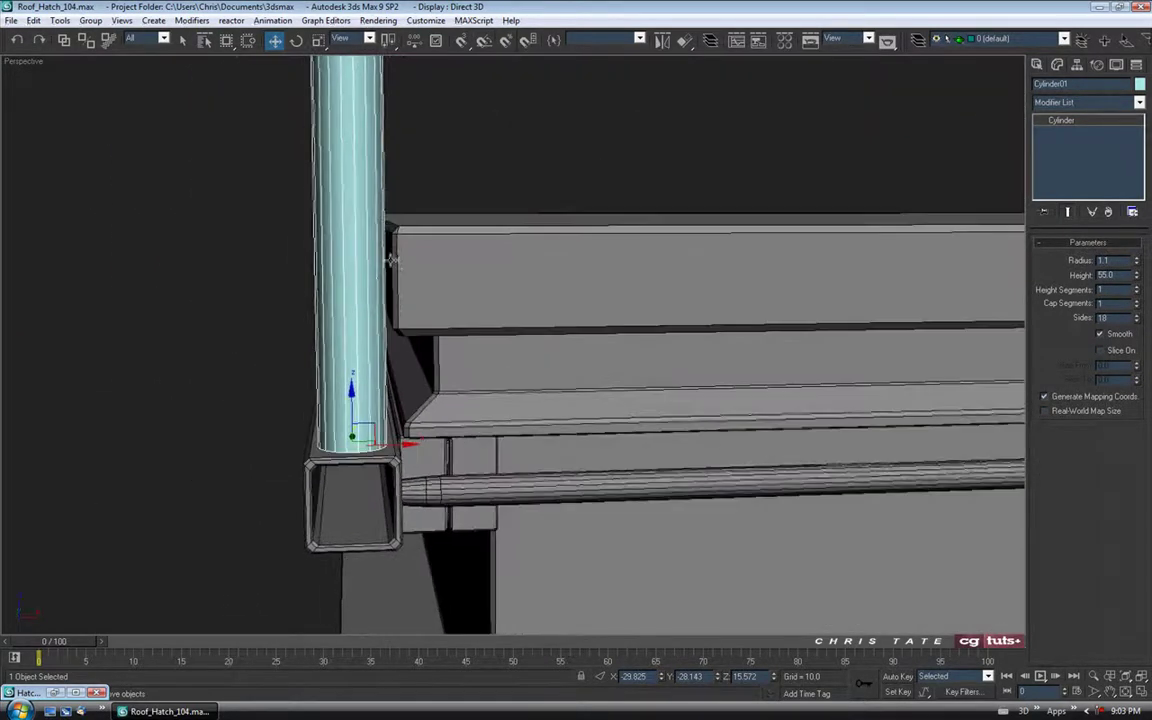
{"action": "middle_click_drag", "start_coordinate": [352, 233], "coordinate": [337, 227]}
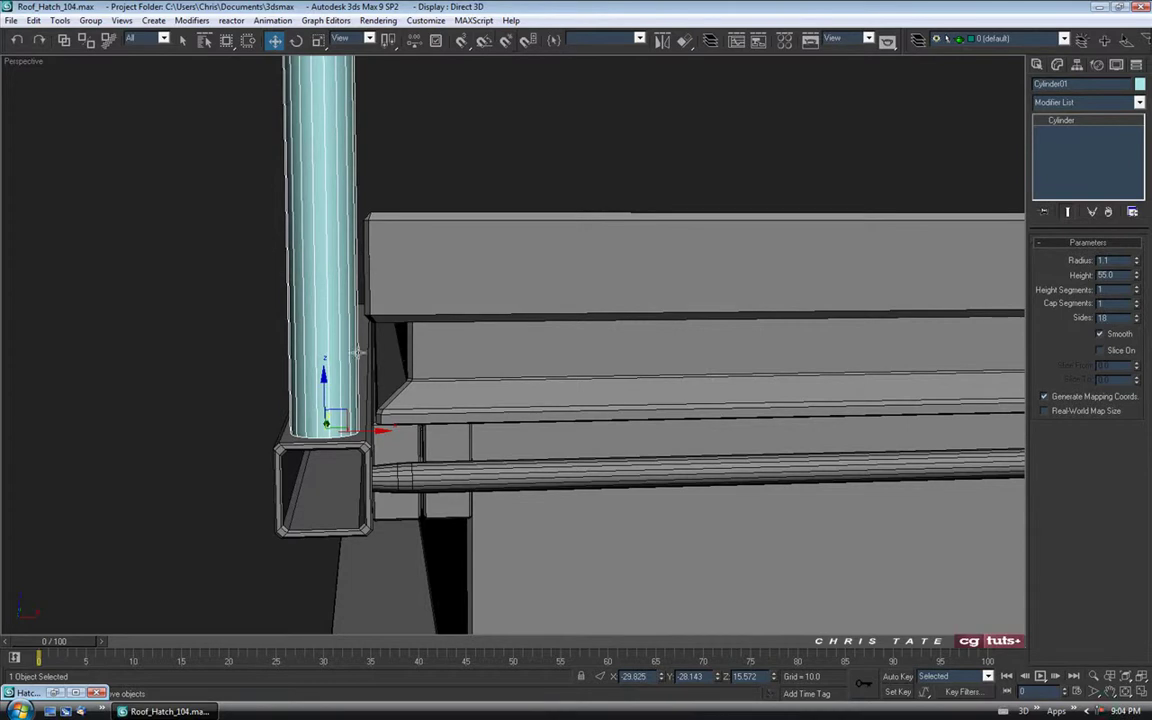
{"action": "middle_click_drag", "start_coordinate": [355, 325], "coordinate": [418, 432], "text": "alt"}
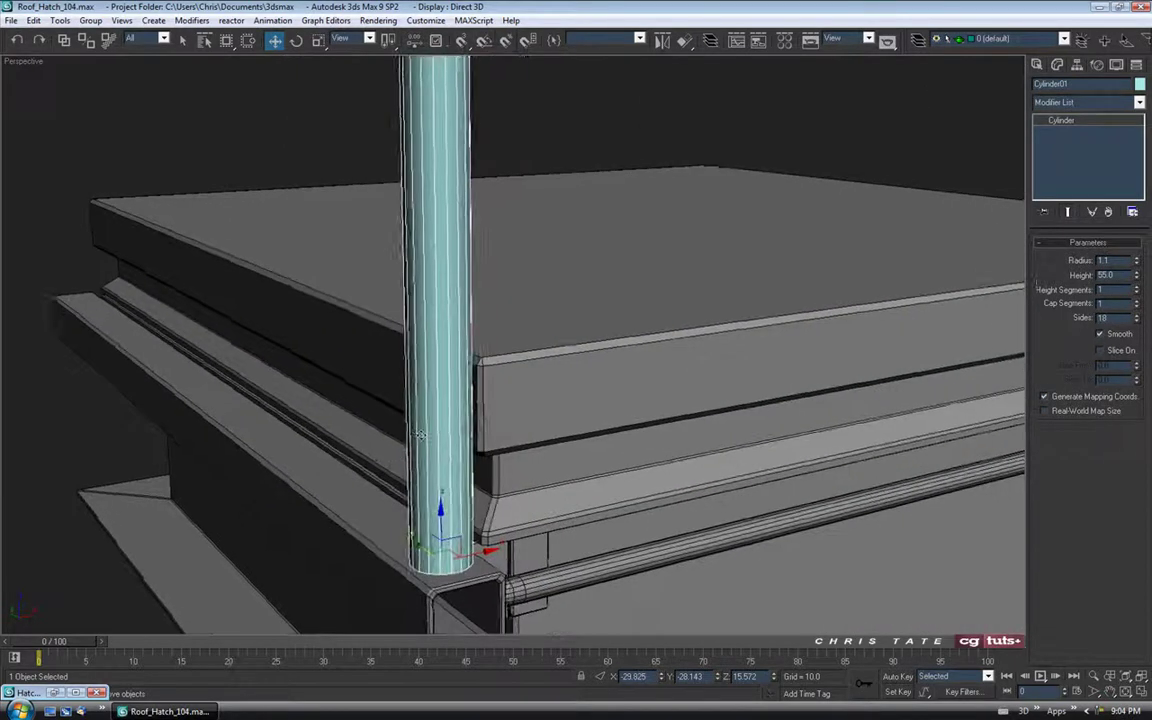
Convert the post cylinder to an Editable Poly
{"action": "scroll", "coordinate": [457, 315], "scroll_direction": "down", "scroll_amount": 4}
{"action": "middle_click_drag", "start_coordinate": [537, 410], "coordinate": [526, 376]}
{"action": "right_click", "coordinate": [484, 287]}
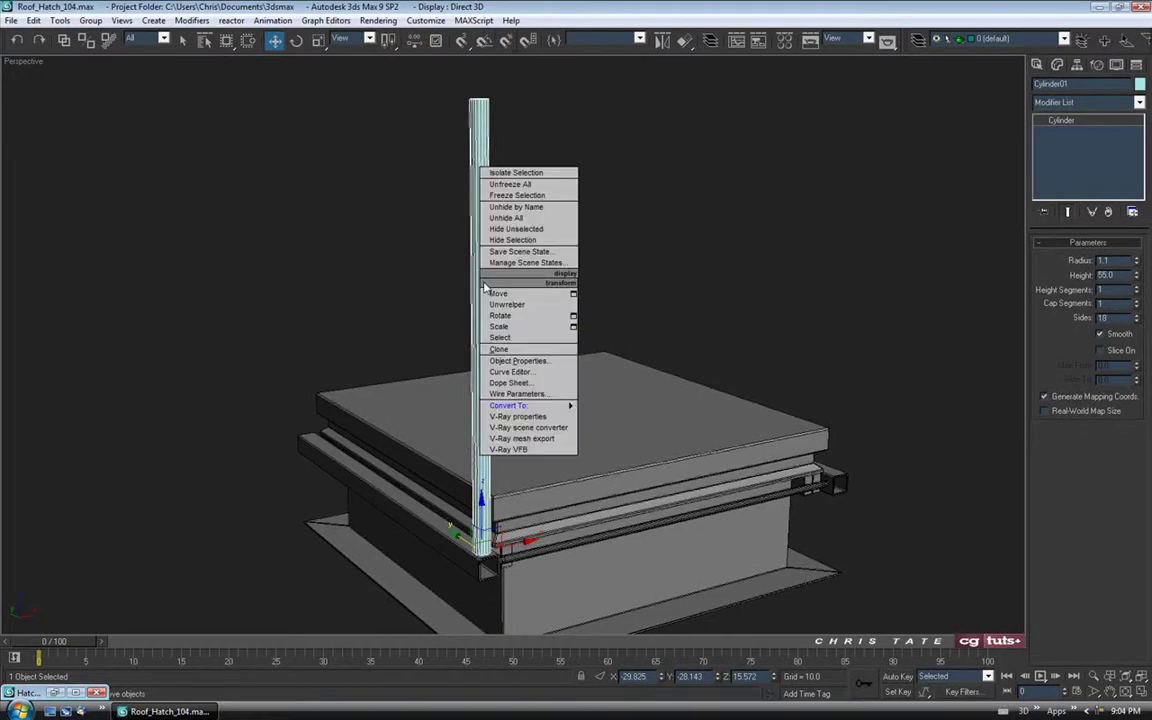
{"action": "mouse_move", "coordinate": [520, 405]}
{"action": "left_click", "coordinate": [612, 418]}
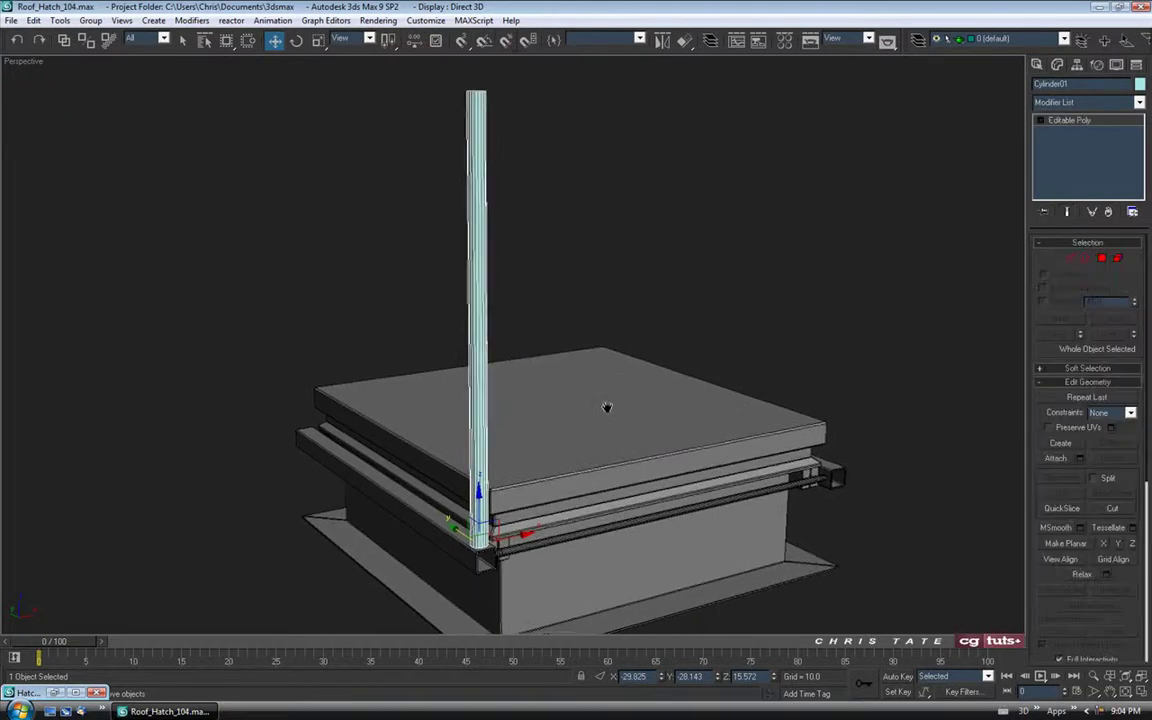
Set the post's object colour to black and assign it the grey 01 - Default material
{"action": "left_click", "coordinate": [1140, 86]}
{"action": "left_click", "coordinate": [615, 357]}
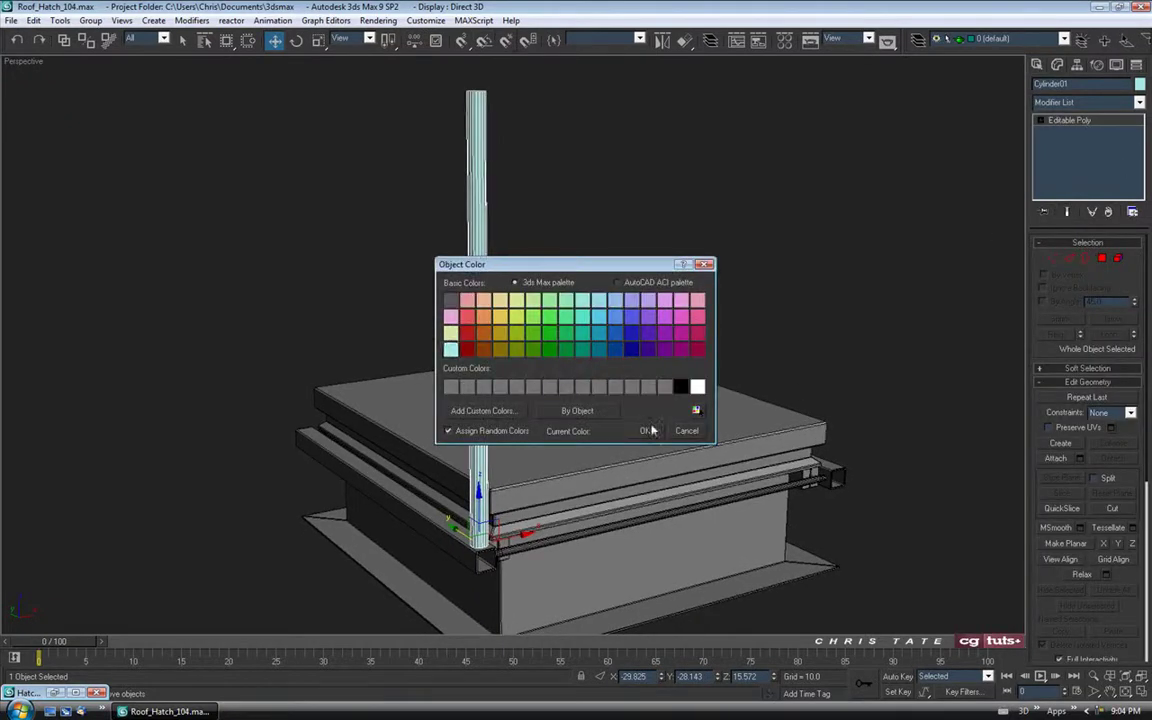
{"action": "left_click", "coordinate": [632, 432]}
{"action": "key", "text": "m"}
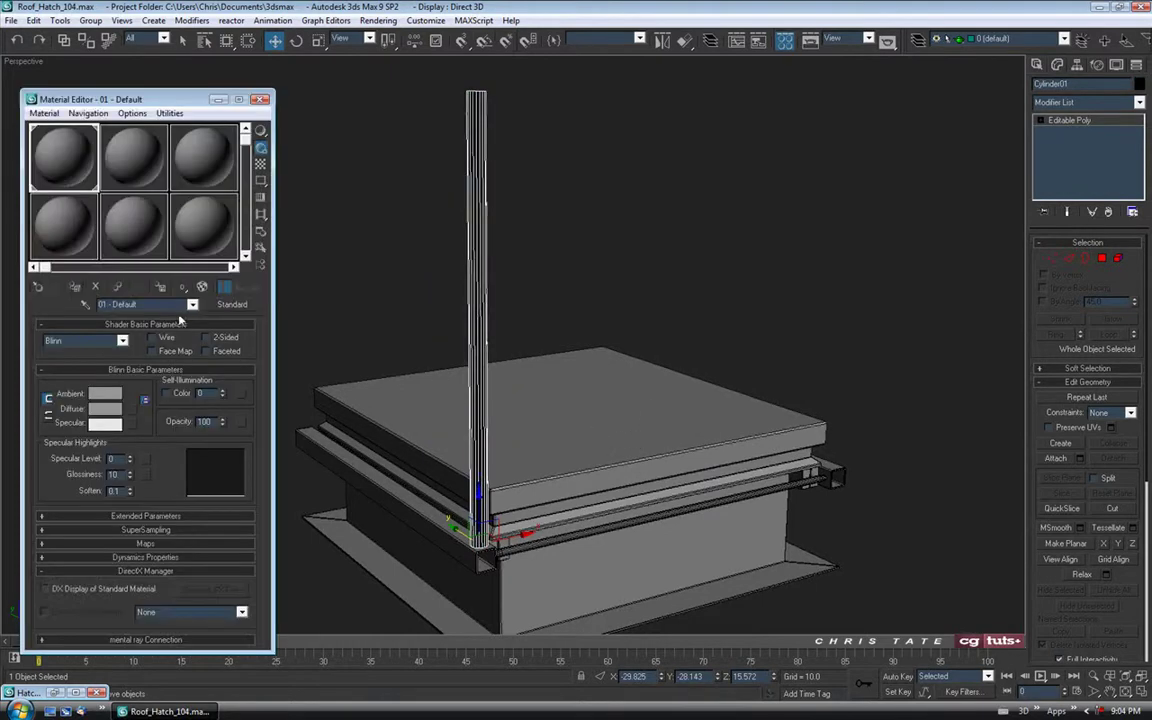
{"action": "left_click", "coordinate": [73, 290]}
{"action": "left_click", "coordinate": [261, 100]}
Examine the rail end caps, their clamps and the post's top end in the Hatch Closed.JPG reference photo
{"action": "middle_click_drag", "start_coordinate": [477, 392], "coordinate": [532, 394], "text": "alt"}
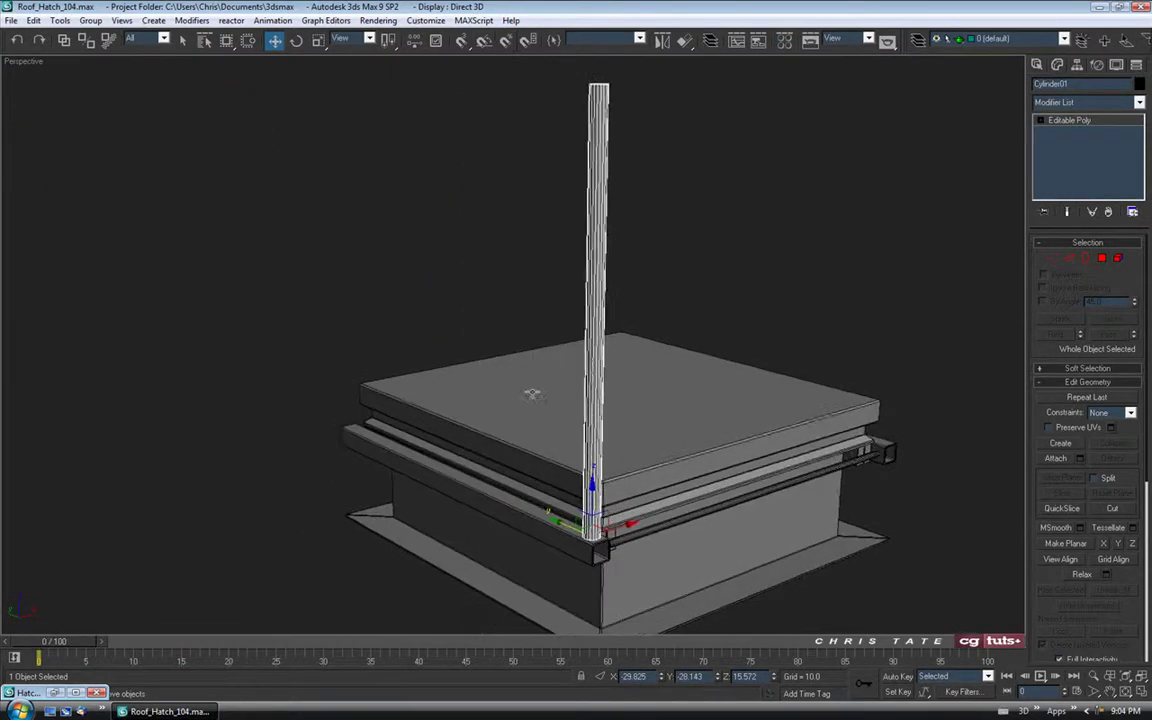
{"action": "left_click", "coordinate": [55, 692]}
{"action": "scroll", "coordinate": [139, 338], "scroll_direction": "up", "scroll_amount": 1}
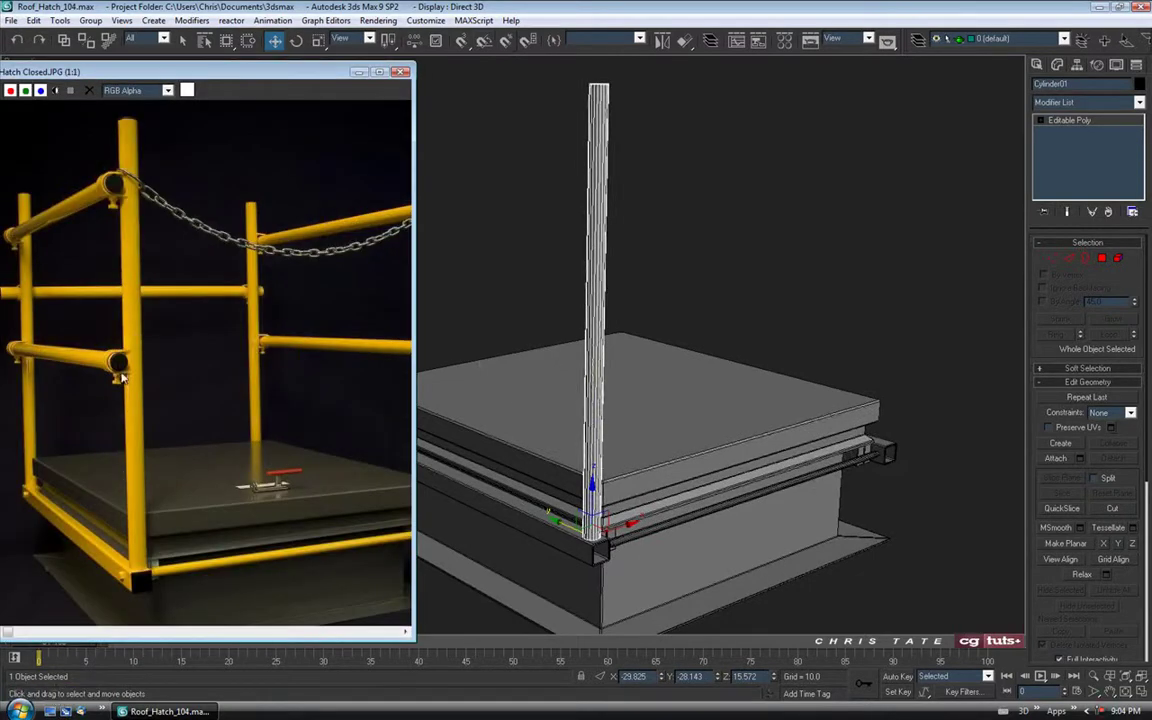
{"action": "scroll", "coordinate": [145, 354], "scroll_direction": "down", "scroll_amount": 1}
{"action": "scroll", "coordinate": [118, 345], "scroll_direction": "up", "scroll_amount": 1}
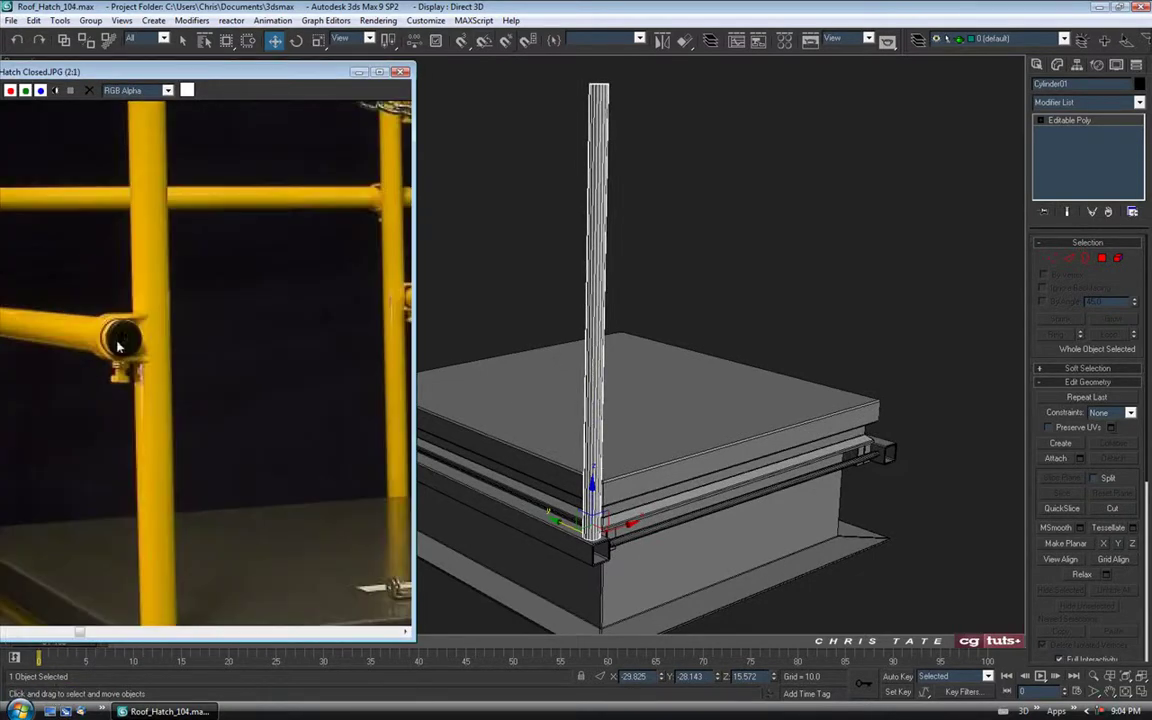
{"action": "mouse_move", "coordinate": [185, 463]}
{"action": "middle_mouse_down"}
{"action": "mouse_move", "coordinate": [193, 257]}
{"action": "mouse_move", "coordinate": [176, 354]}
{"action": "middle_mouse_up"}
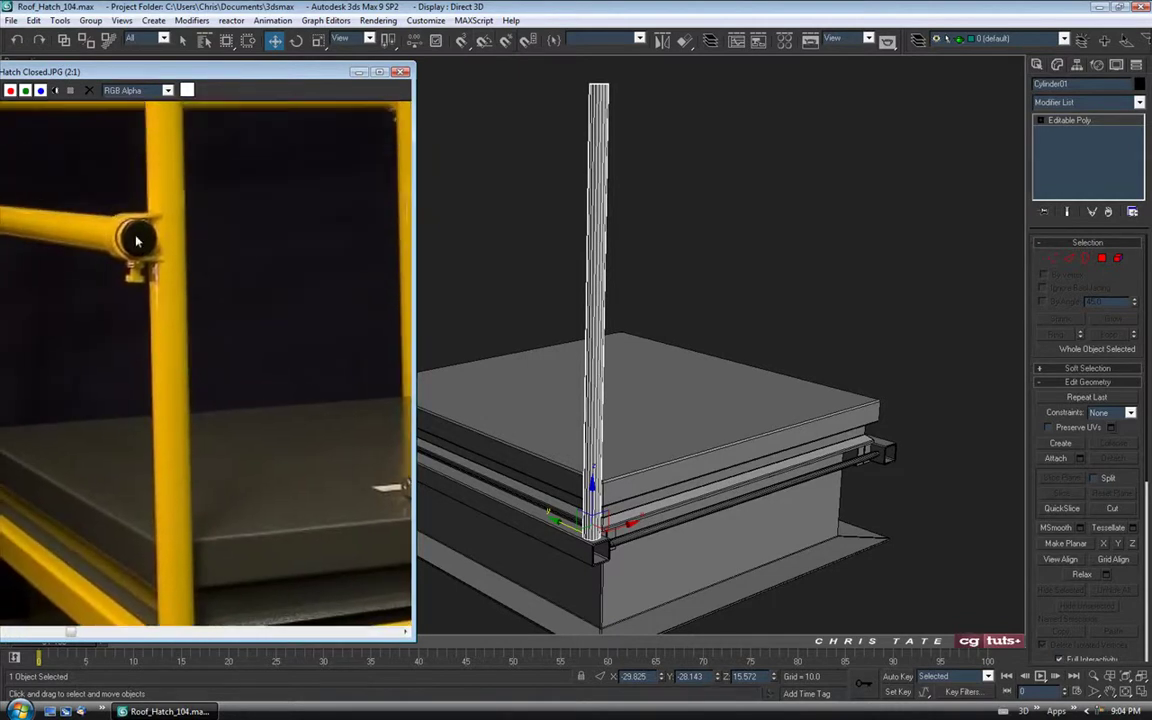
{"action": "mouse_move", "coordinate": [140, 202]}
{"action": "middle_mouse_down"}
{"action": "mouse_move", "coordinate": [200, 300]}
{"action": "mouse_move", "coordinate": [244, 313]}
{"action": "middle_mouse_up"}
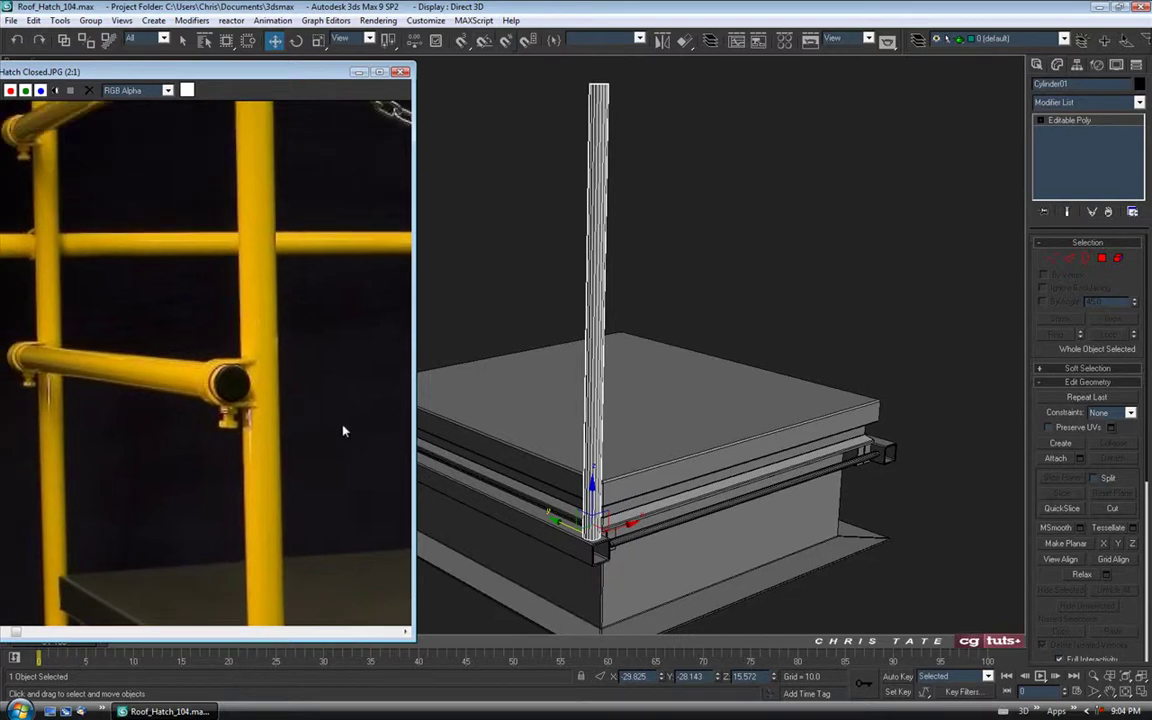
{"action": "middle_click_drag", "start_coordinate": [272, 380], "coordinate": [232, 338]}
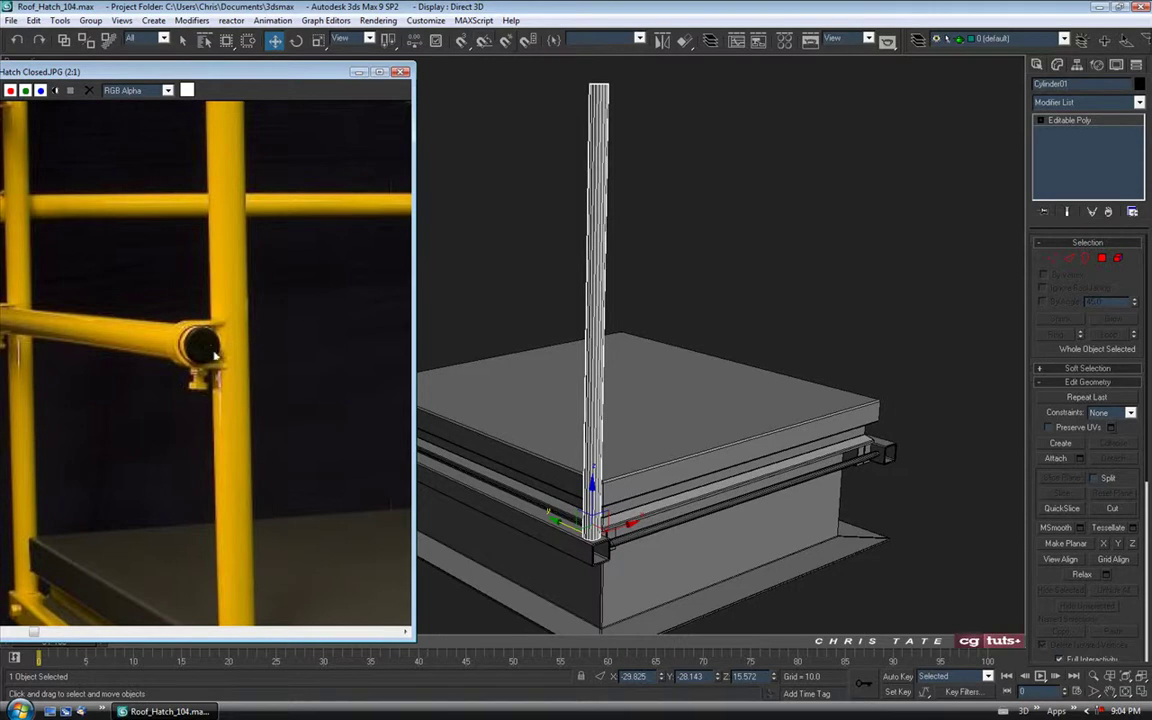
{"action": "middle_click_drag", "start_coordinate": [240, 207], "coordinate": [222, 295]}
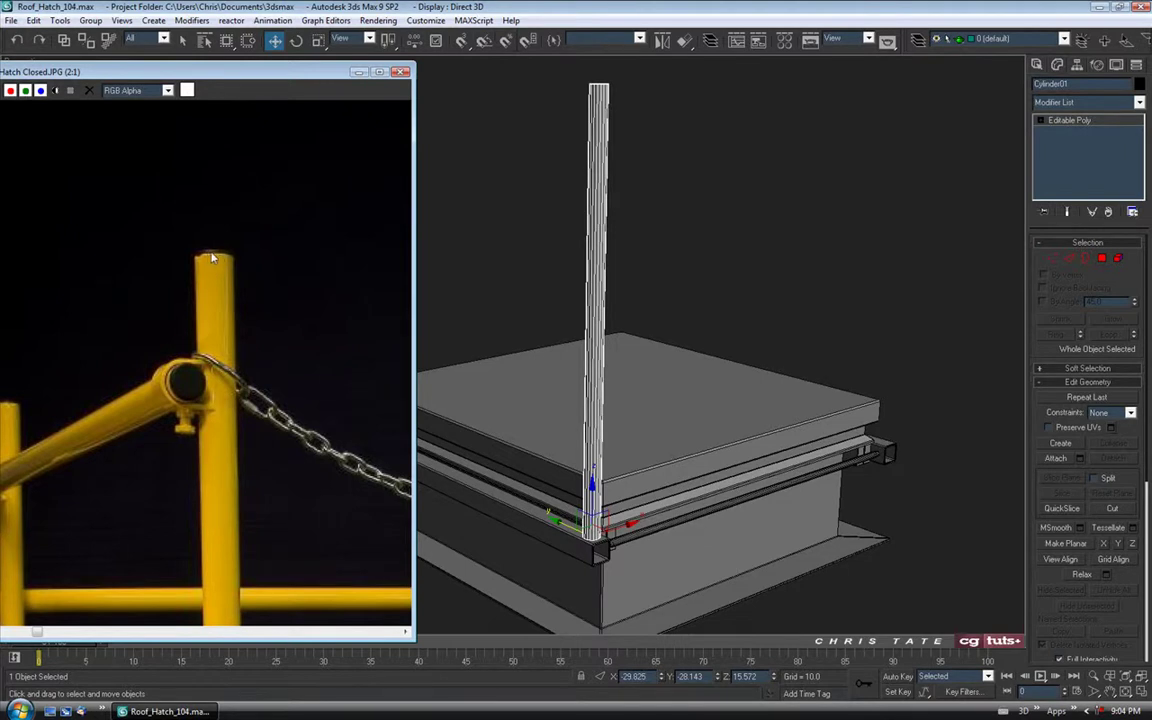
{"action": "middle_click_drag", "start_coordinate": [248, 365], "coordinate": [240, 292]}
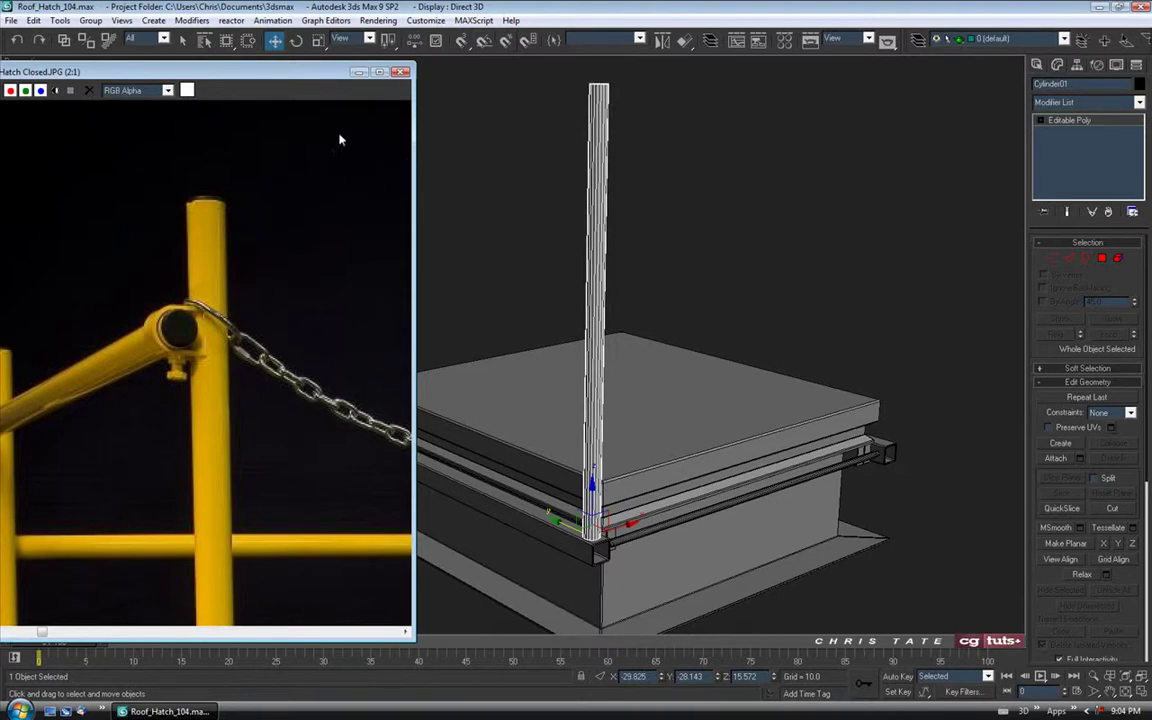
{"action": "left_click", "coordinate": [359, 73]}
Select the polygon that closes the top end of the post and frame it in the perspective view
{"action": "middle_click_drag", "start_coordinate": [693, 353], "coordinate": [563, 331], "text": "alt"}
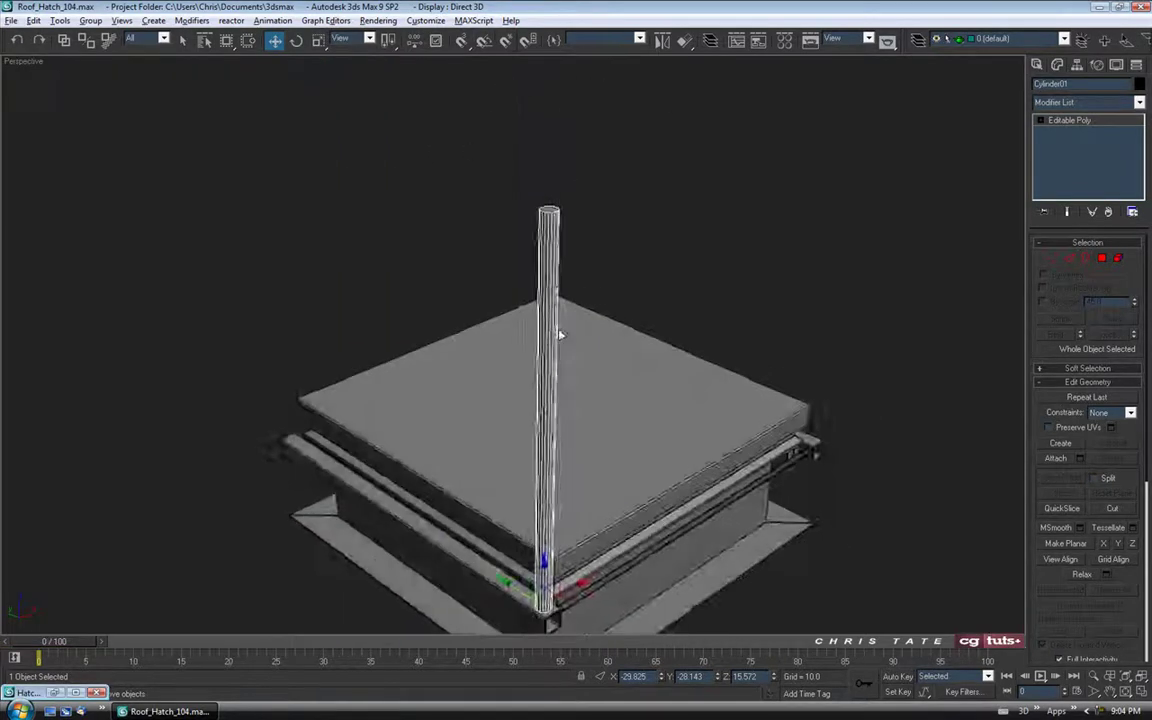
{"action": "scroll", "coordinate": [570, 310], "scroll_direction": "up", "scroll_amount": 3}
{"action": "middle_click_drag", "start_coordinate": [604, 273], "coordinate": [548, 386]}
{"action": "scroll", "coordinate": [540, 299], "scroll_direction": "up", "scroll_amount": 3}
{"action": "middle_click_drag", "start_coordinate": [523, 291], "coordinate": [558, 344]}
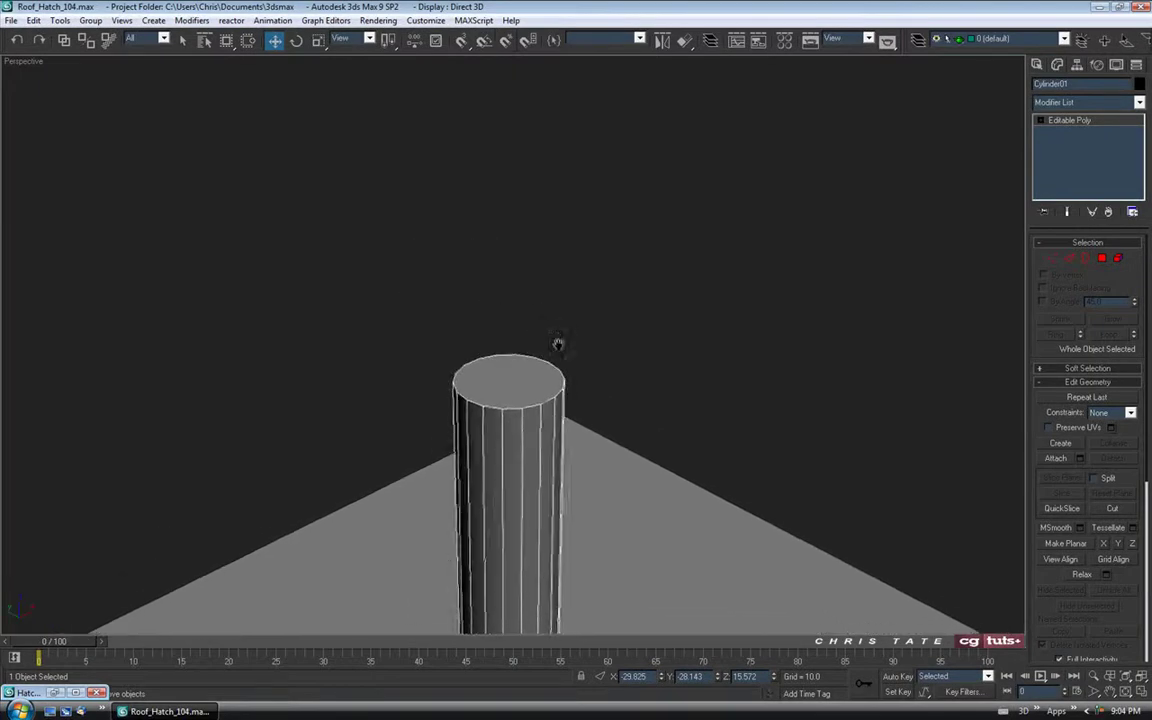
{"action": "left_click", "coordinate": [1104, 260]}
{"action": "left_click", "coordinate": [521, 384]}
{"action": "middle_click_drag", "start_coordinate": [667, 450], "coordinate": [658, 436]}
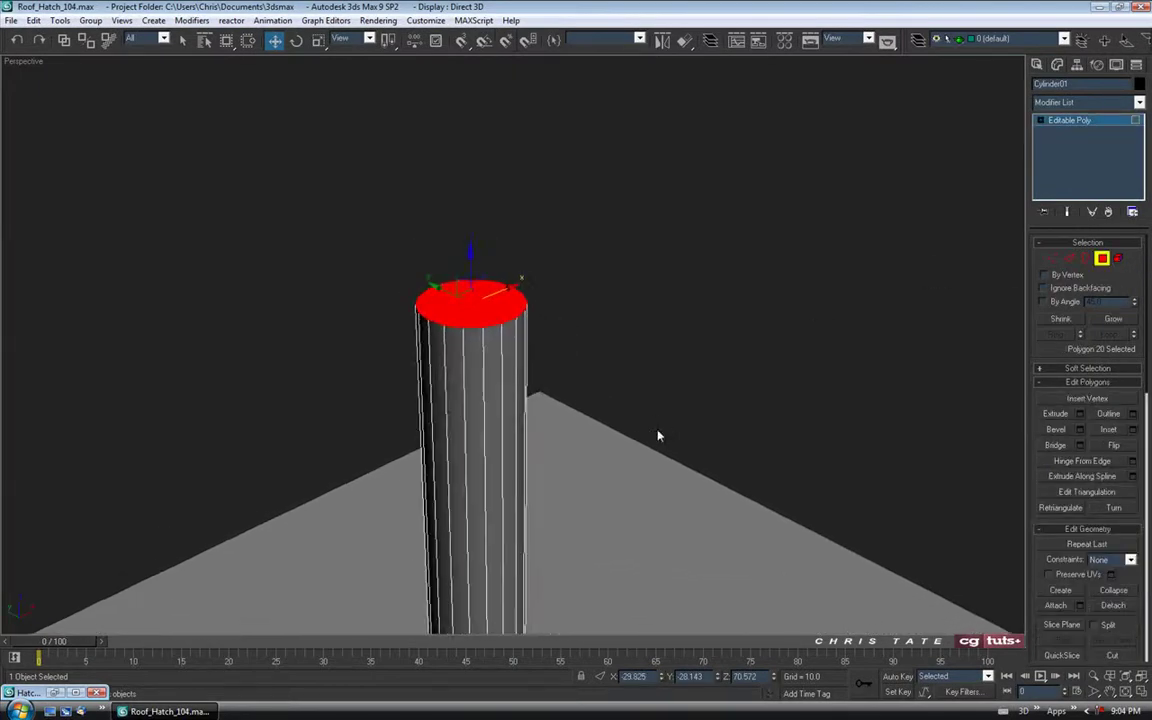
{"action": "key", "text": "z"}
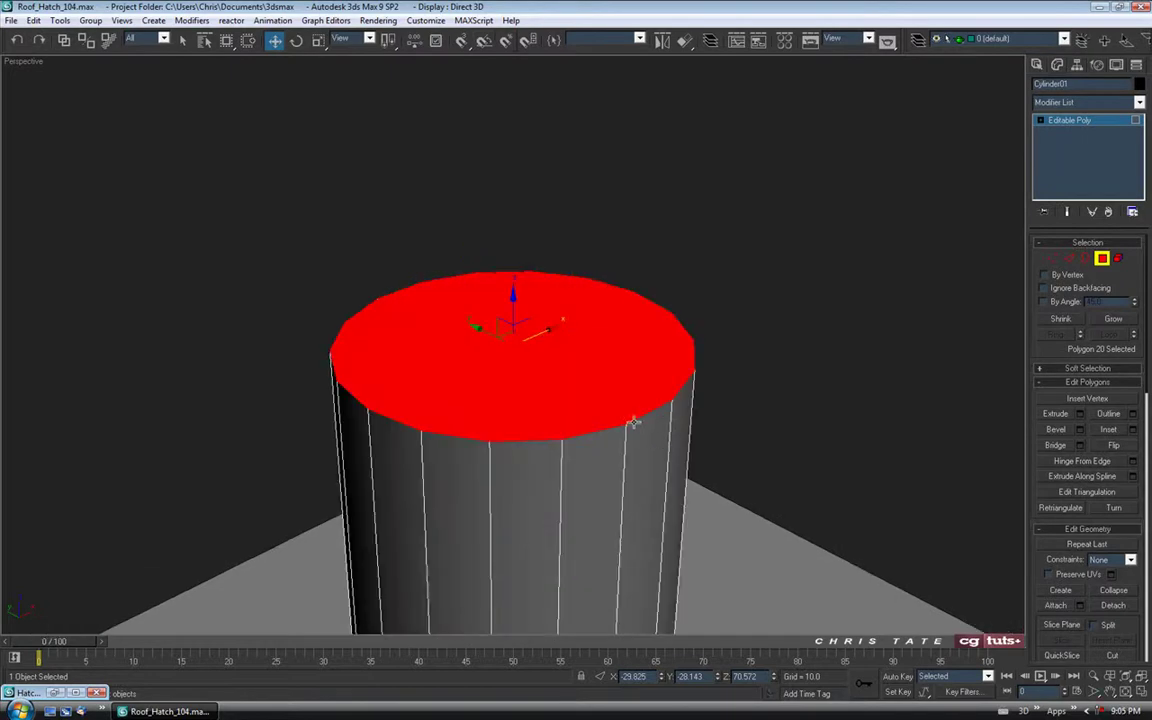
{"action": "scroll", "coordinate": [633, 420], "scroll_direction": "down", "scroll_amount": 8}
{"action": "middle_click_drag", "start_coordinate": [633, 421], "coordinate": [841, 402]}
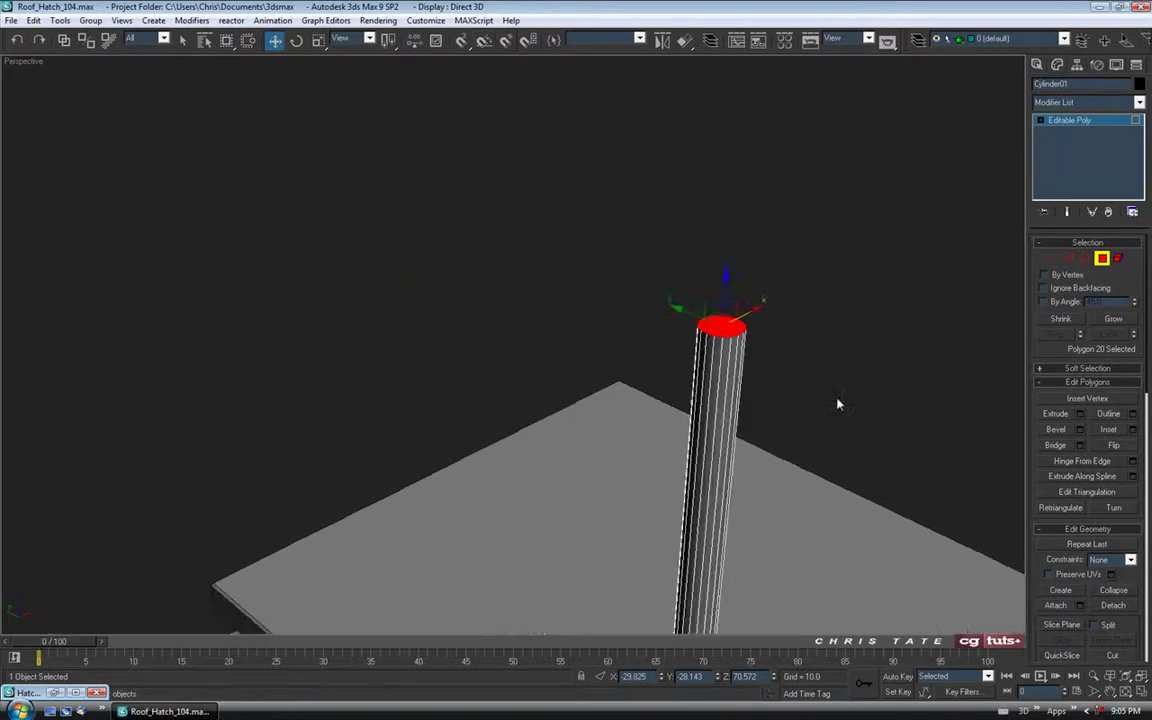
{"action": "key", "text": "z"}
{"action": "middle_click_drag", "start_coordinate": [630, 455], "coordinate": [611, 455]}
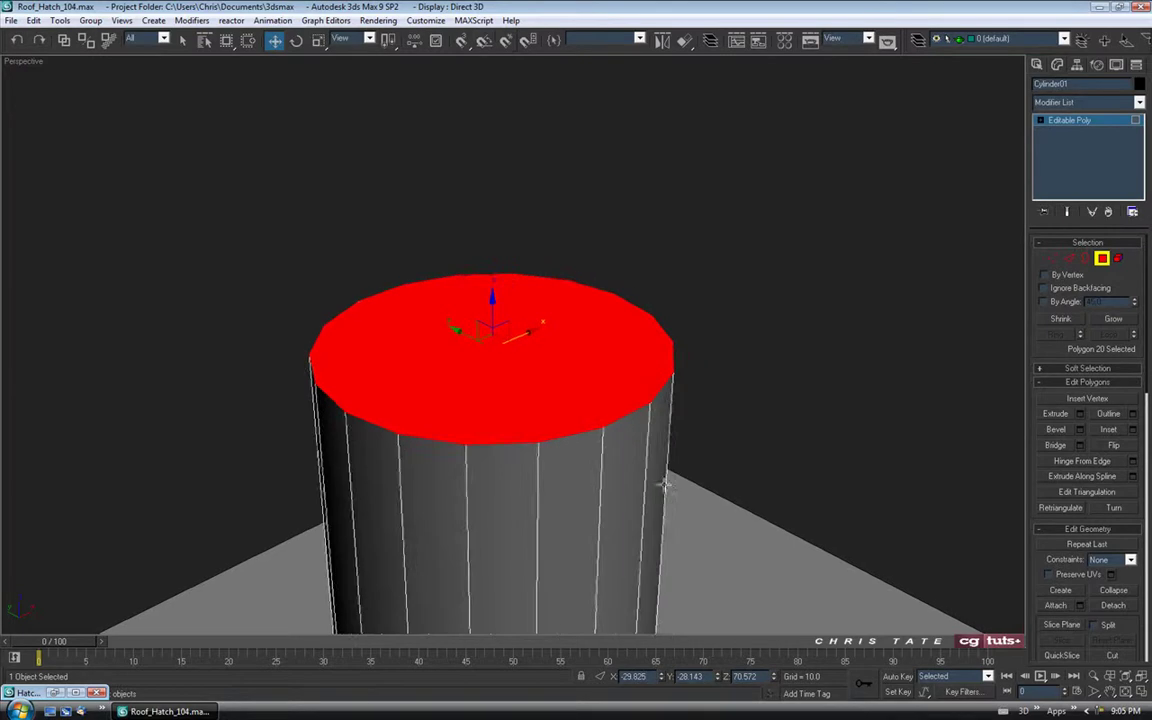
Frame the selected top polygon in the top, front and left views, and return to the full-size perspective view
{"action": "left_click", "coordinate": [1141, 692]}
{"action": "middle_click_drag", "start_coordinate": [700, 234], "coordinate": [722, 320]}
{"action": "scroll", "coordinate": [741, 187], "scroll_direction": "down", "scroll_amount": 8}
{"action": "middle_click_drag", "start_coordinate": [758, 256], "coordinate": [765, 354]}
{"action": "middle_click_drag", "start_coordinate": [766, 240], "coordinate": [760, 333]}
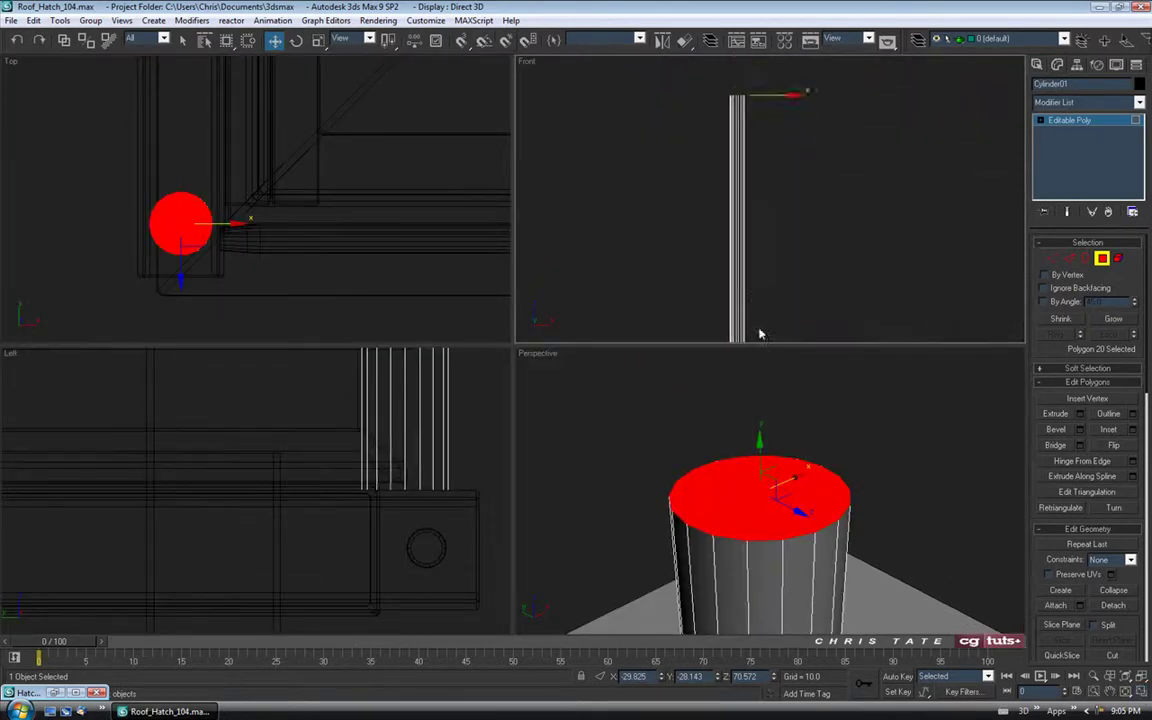
{"action": "key", "text": "z"}
{"action": "middle_click_drag", "start_coordinate": [743, 251], "coordinate": [729, 299]}
{"action": "scroll", "coordinate": [739, 281], "scroll_direction": "down", "scroll_amount": 2}
{"action": "middle_click_drag", "start_coordinate": [797, 486], "coordinate": [795, 479]}
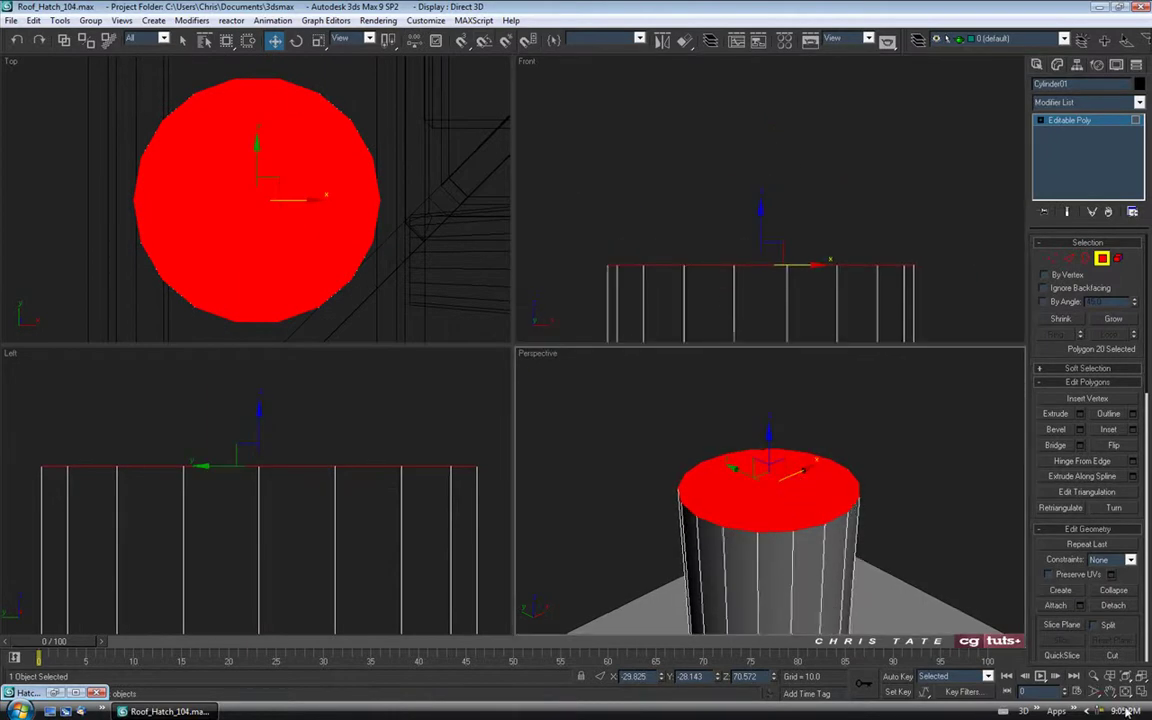
{"action": "key", "text": "alt+w"}
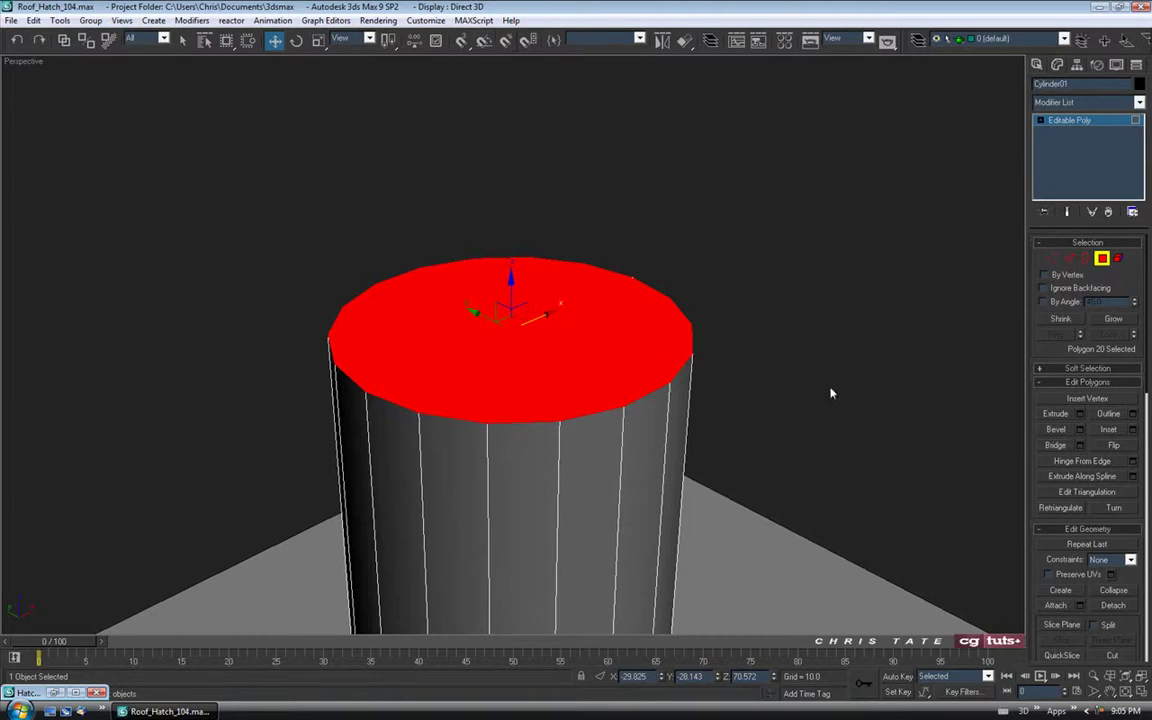
Inset the post's top polygon three times as a group, with an inset amount of 0.25 each time
{"action": "left_click", "coordinate": [1133, 429]}
{"action": "left_click_drag", "start_coordinate": [876, 152], "coordinate": [890, 204]}
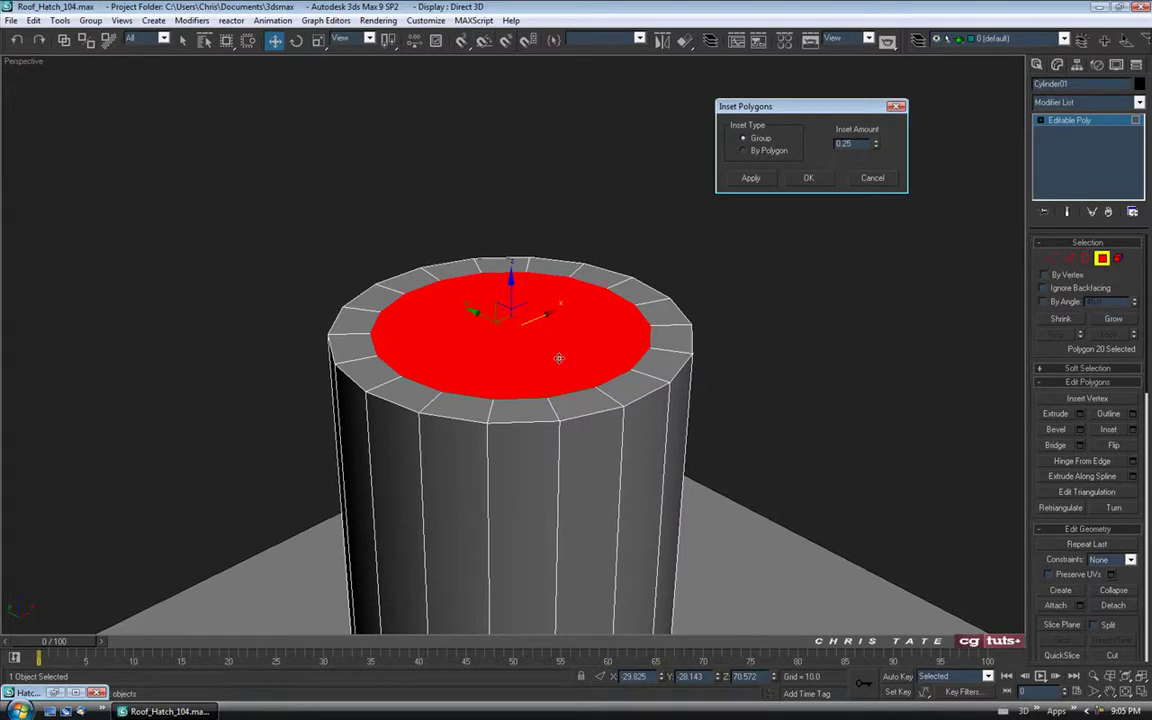
{"action": "left_click", "coordinate": [750, 178]}
{"action": "left_click", "coordinate": [750, 178]}
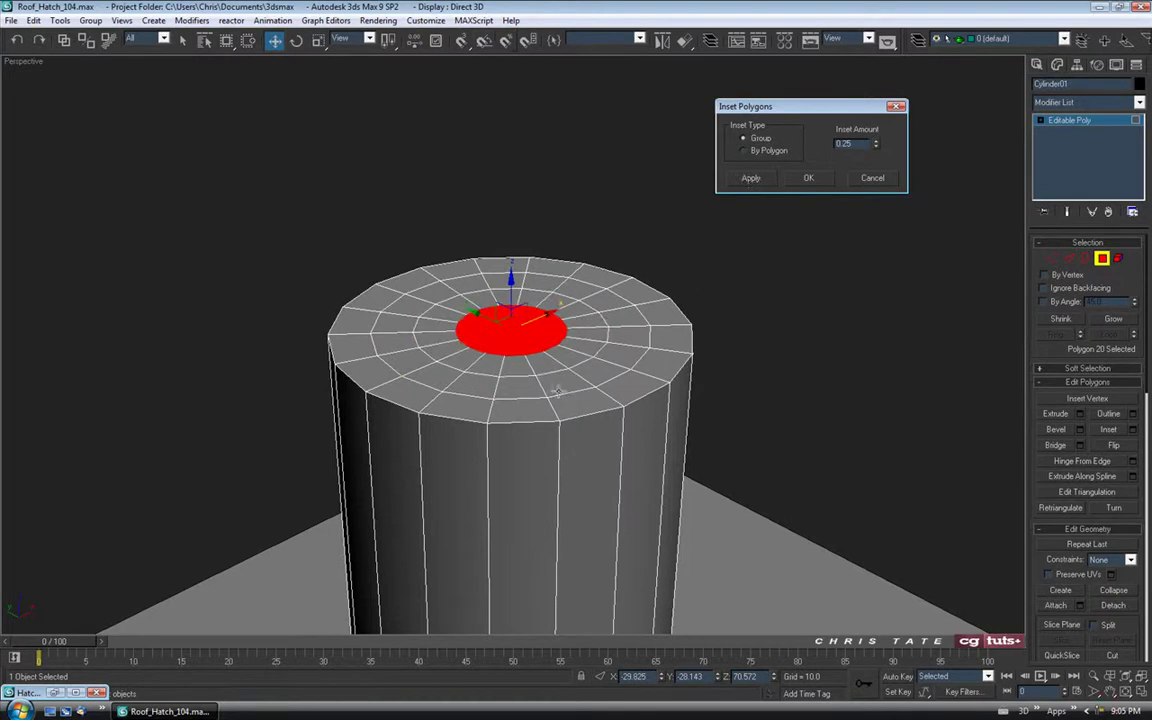
{"action": "left_click", "coordinate": [807, 178]}
{"action": "middle_click_drag", "start_coordinate": [564, 316], "coordinate": [629, 375], "text": "alt"}
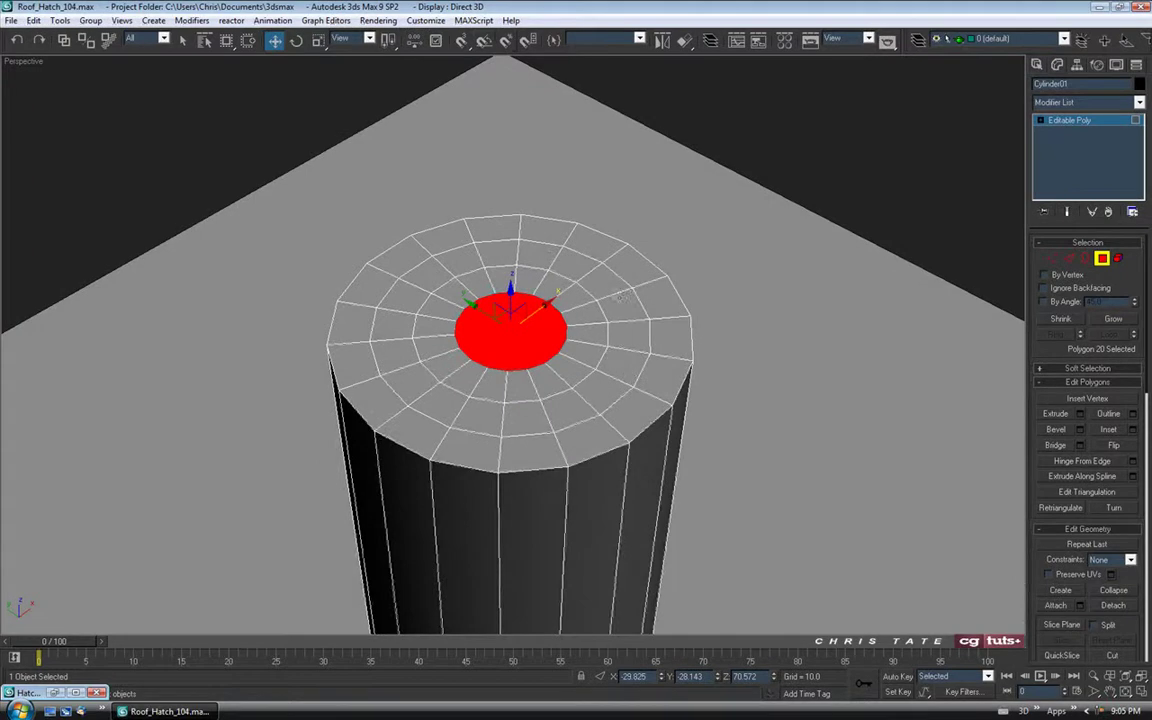
{"action": "middle_click_drag", "start_coordinate": [500, 325], "coordinate": [480, 310], "text": "alt"}
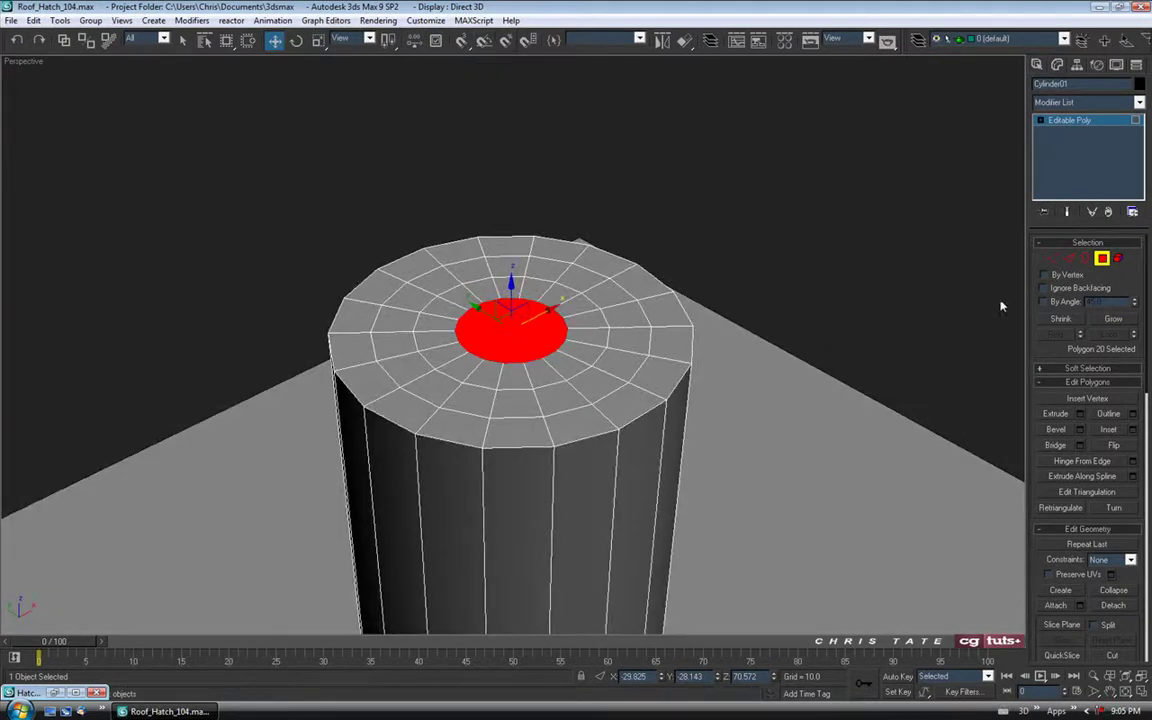
Weld the innermost ring of vertices on the post's top into one centre vertex with a threshold of 0.12, and check the weld
{"action": "left_click", "coordinate": [1051, 260], "text": "ctrl"}
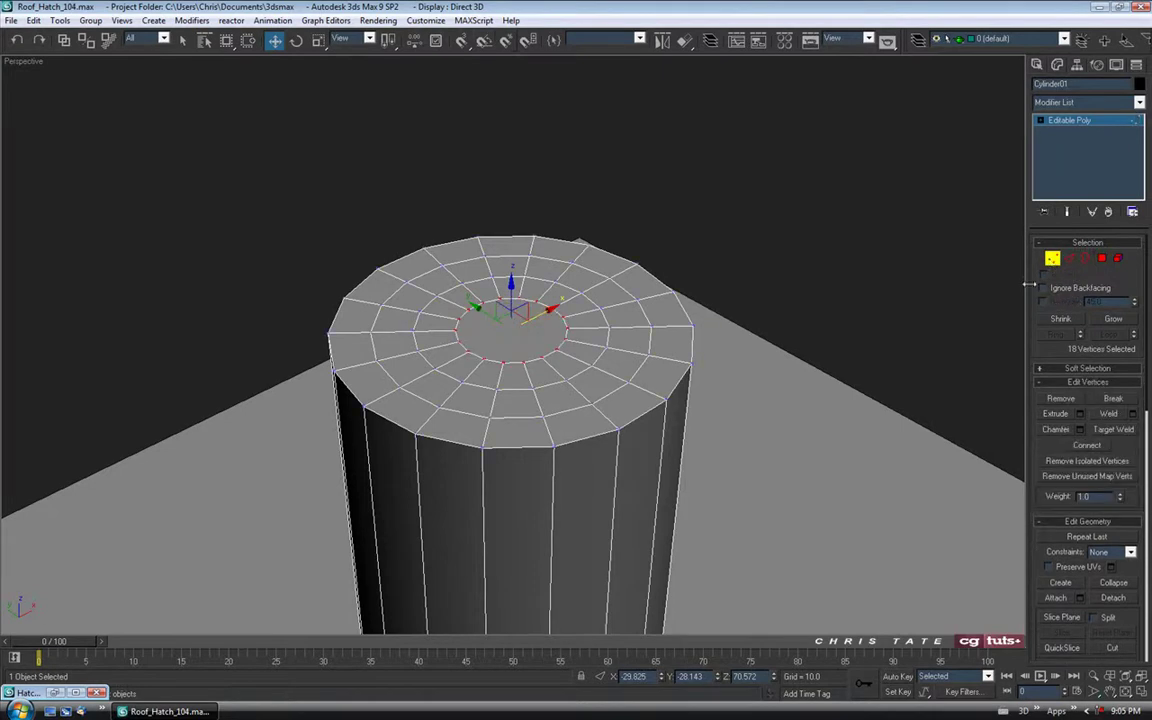
{"action": "scroll", "coordinate": [596, 390], "scroll_direction": "up", "scroll_amount": 2}
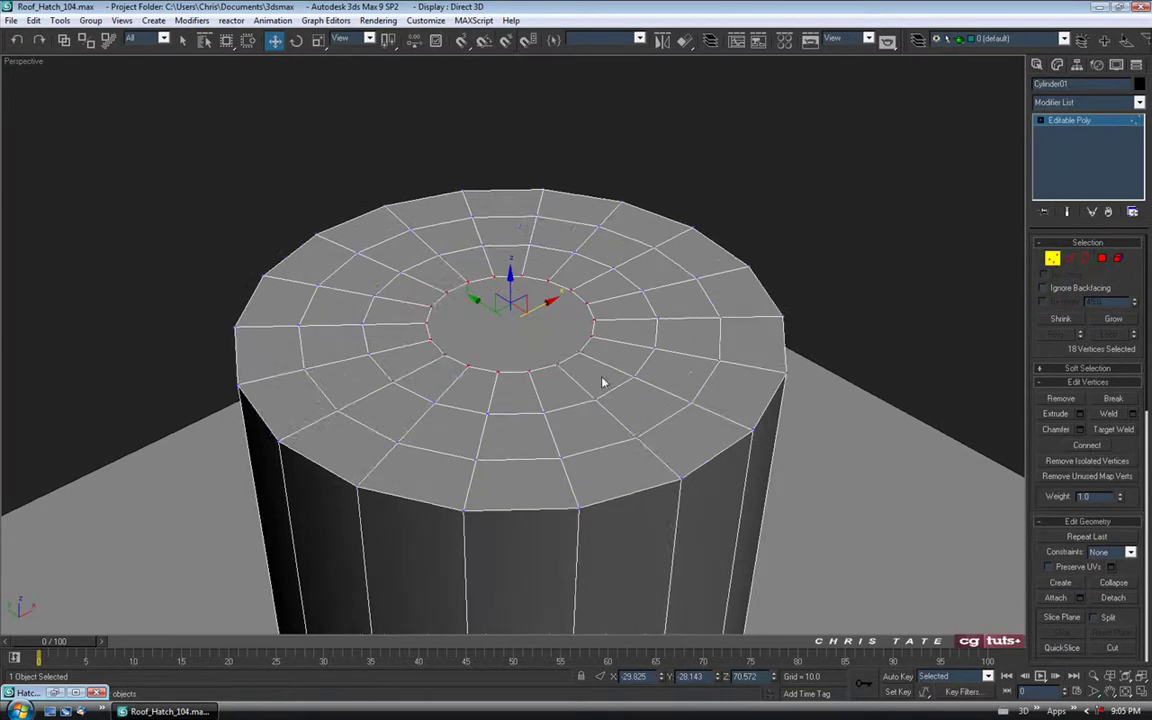
{"action": "left_click", "coordinate": [1133, 414]}
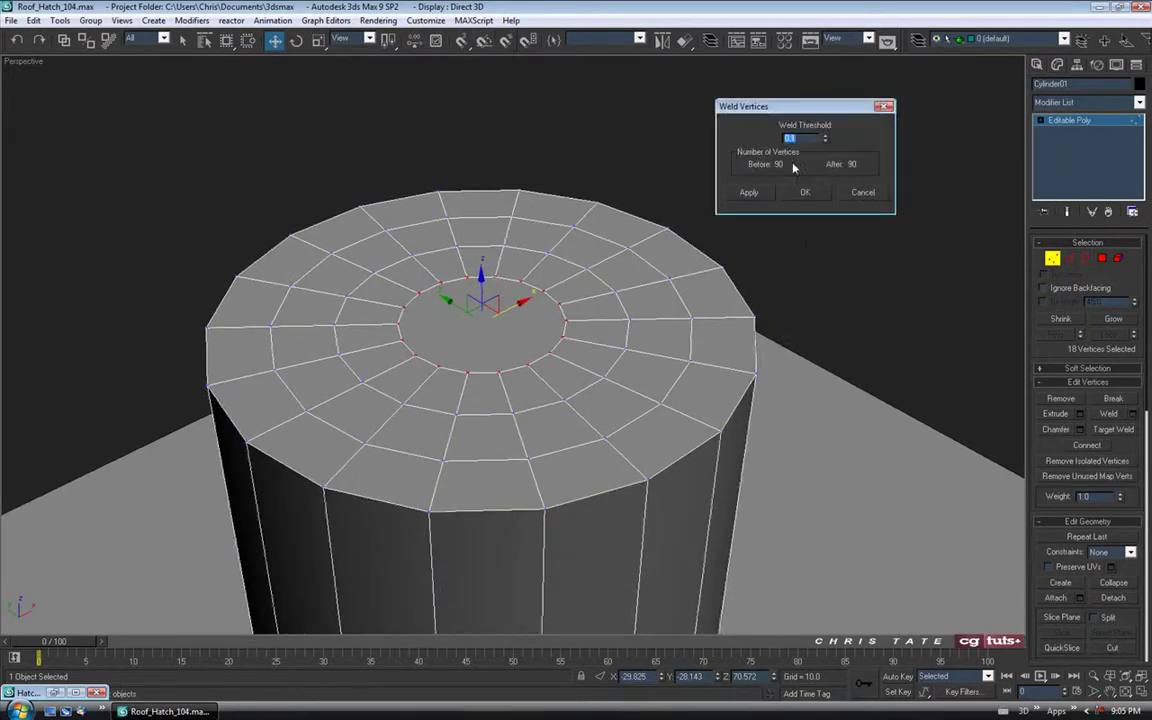
{"action": "left_click", "coordinate": [826, 138]}
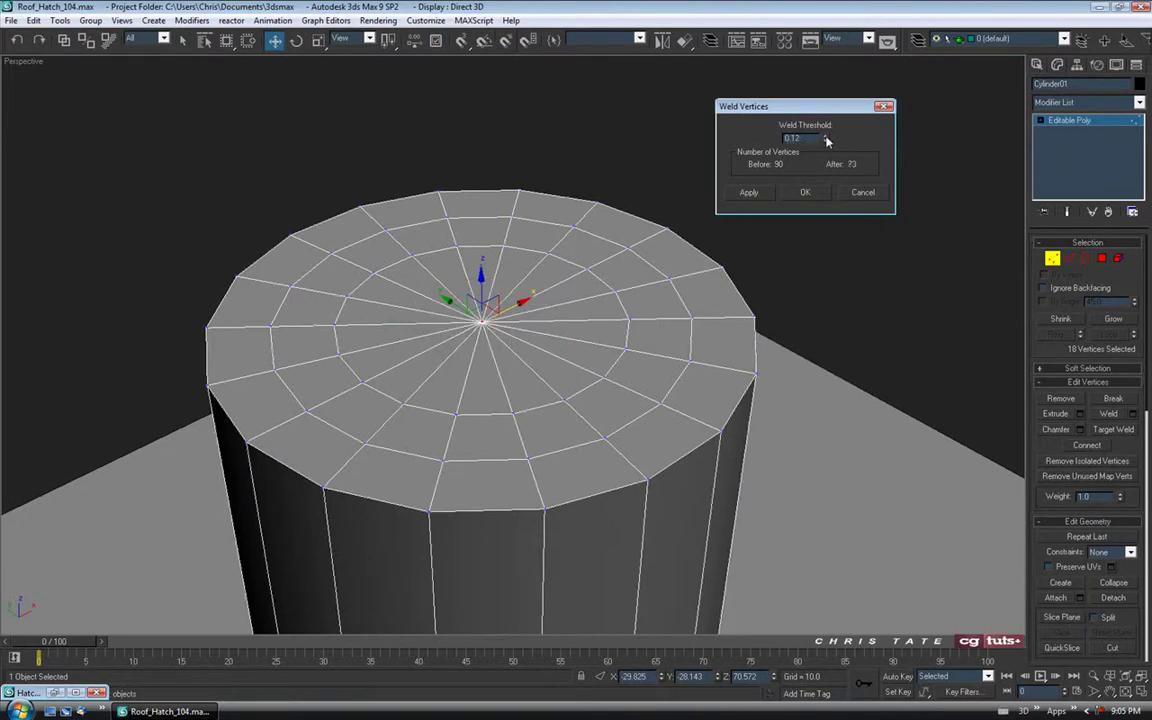
{"action": "left_click", "coordinate": [805, 193]}
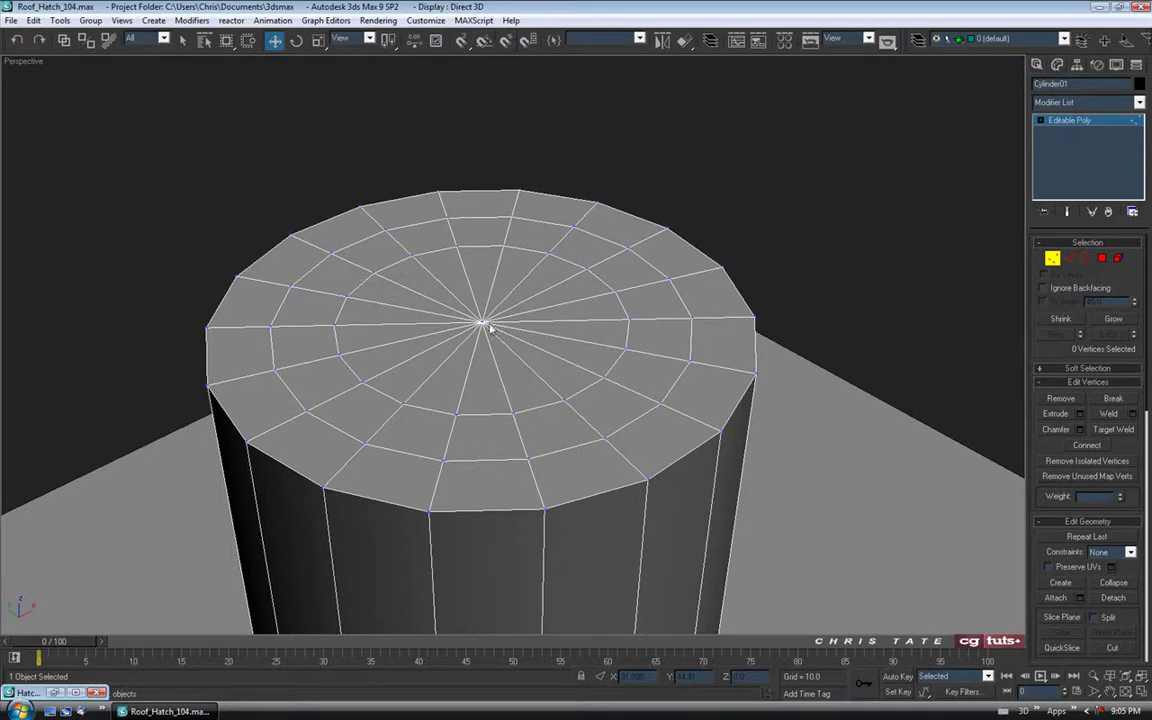
{"action": "left_click", "coordinate": [482, 321]}
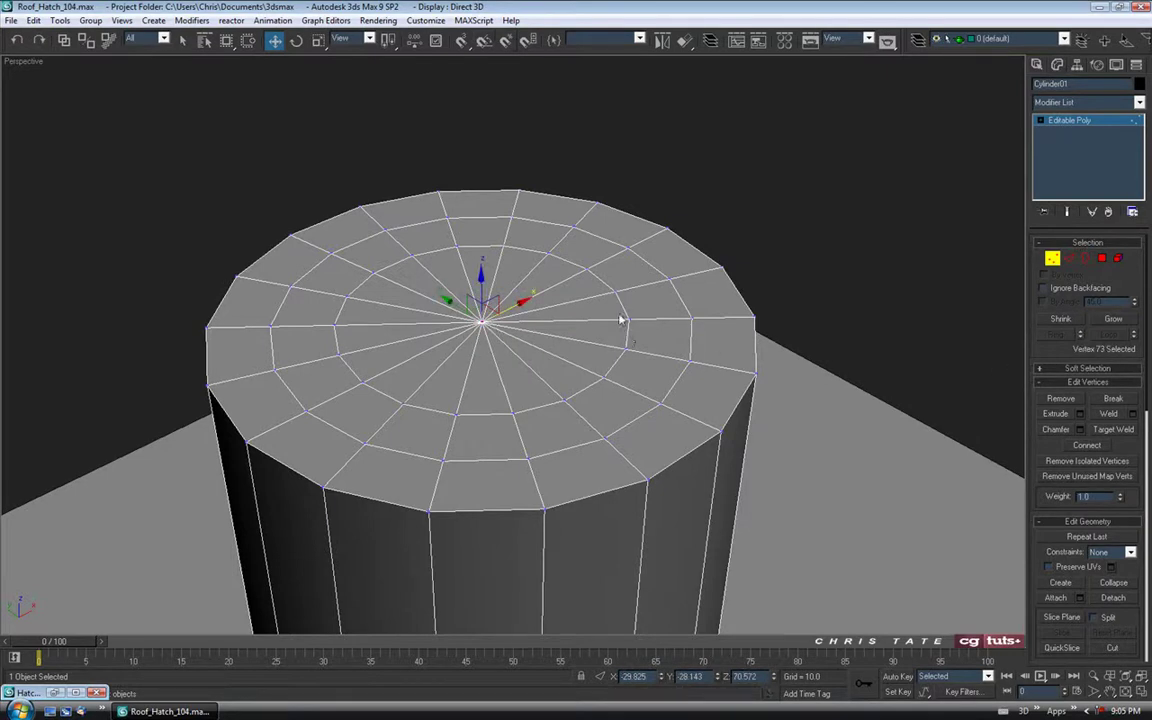
{"action": "left_click", "coordinate": [682, 207]}
{"action": "scroll", "coordinate": [587, 363], "scroll_direction": "down", "scroll_amount": 2}
{"action": "middle_click_drag", "start_coordinate": [589, 360], "coordinate": [591, 345]}
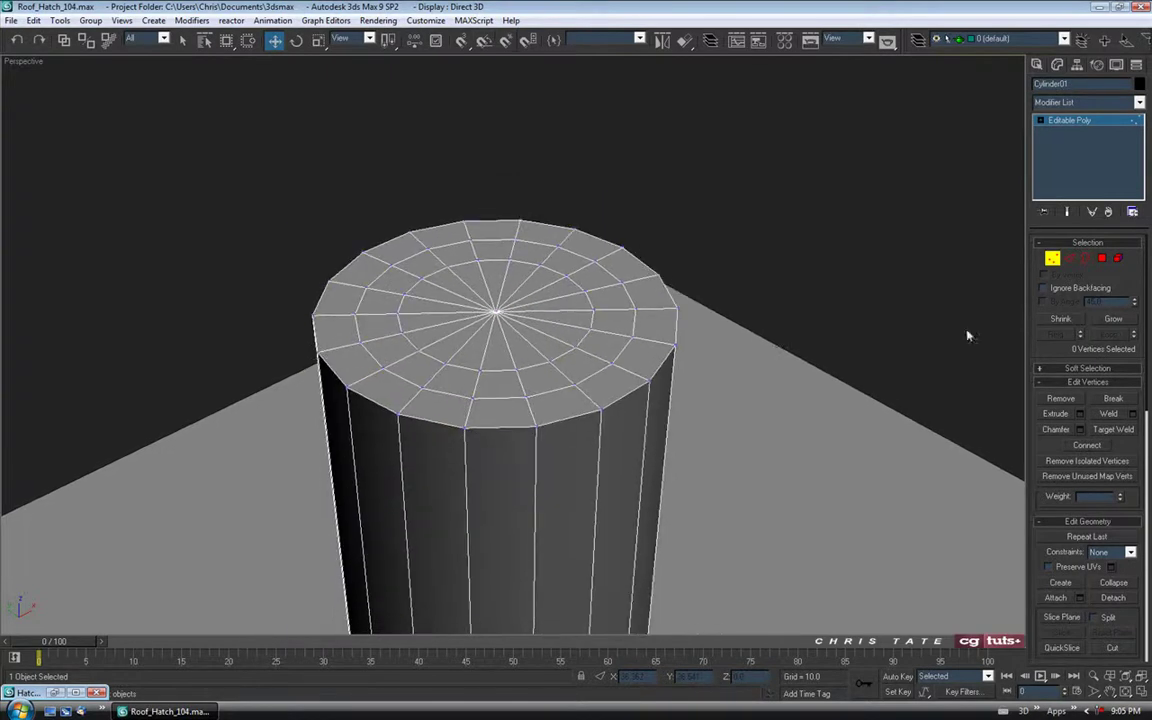
Select all the polygons of the post's top cap, excluding the side polygons of the tube
{"action": "left_click", "coordinate": [1103, 260]}
{"action": "middle_click_drag", "start_coordinate": [645, 376], "coordinate": [514, 336]}
{"action": "scroll", "coordinate": [642, 381], "scroll_direction": "down", "scroll_amount": 2}
{"action": "left_click_drag", "start_coordinate": [243, 207], "coordinate": [812, 452]}
{"action": "middle_click_drag", "start_coordinate": [810, 476], "coordinate": [772, 422], "text": "alt"}
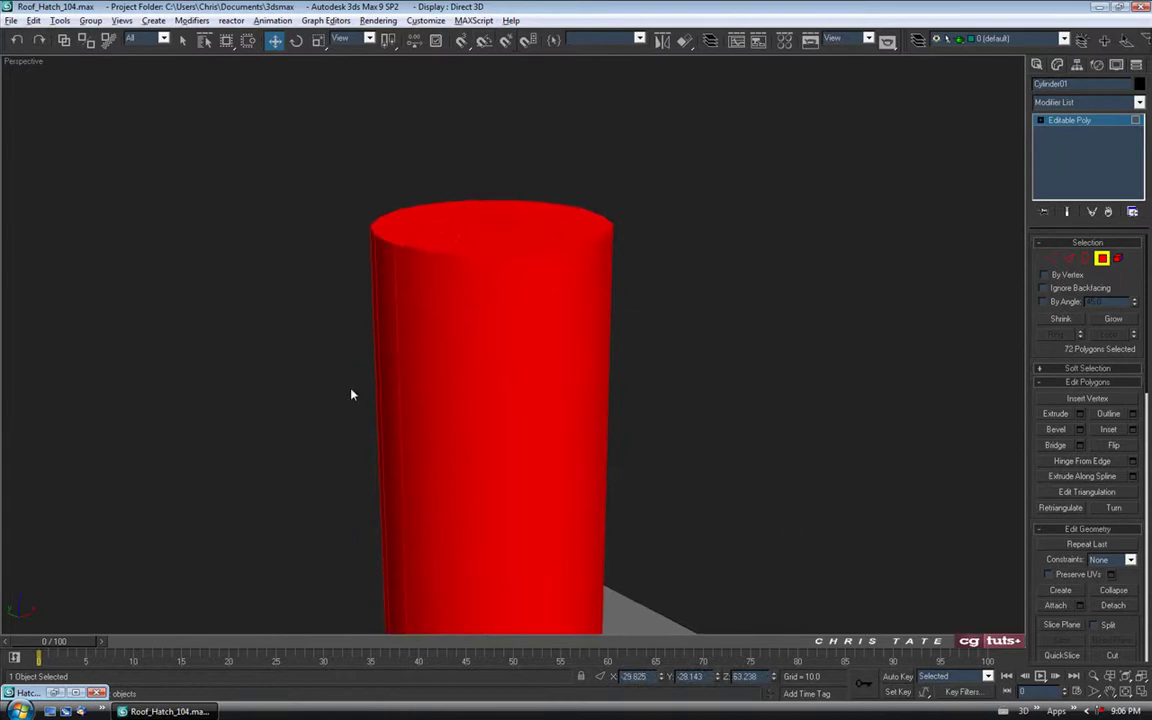
{"action": "left_click_drag", "start_coordinate": [203, 390], "coordinate": [913, 478], "text": "alt"}
{"action": "middle_click_drag", "start_coordinate": [627, 365], "coordinate": [640, 320], "text": "alt"}
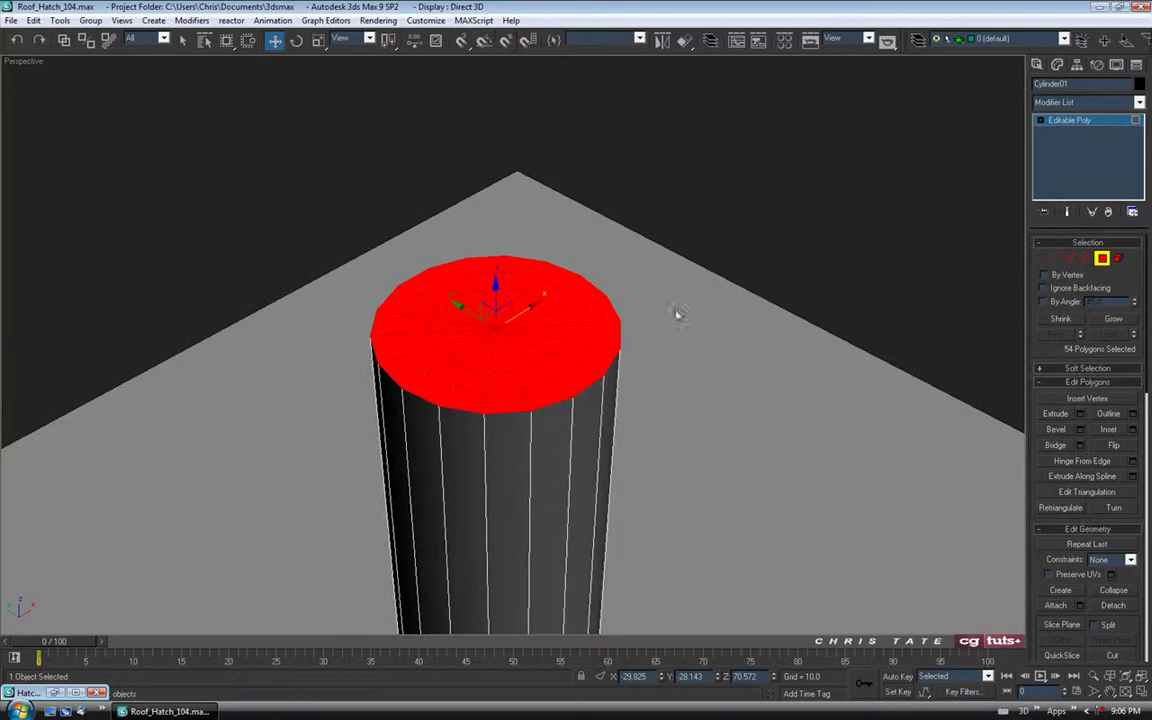
Shrink the cap selection by one ring and raise the inner polygons about 0.1 to start the domed top
{"action": "left_click", "coordinate": [1058, 320]}
{"action": "middle_click_drag", "start_coordinate": [571, 319], "coordinate": [580, 383], "text": "alt"}
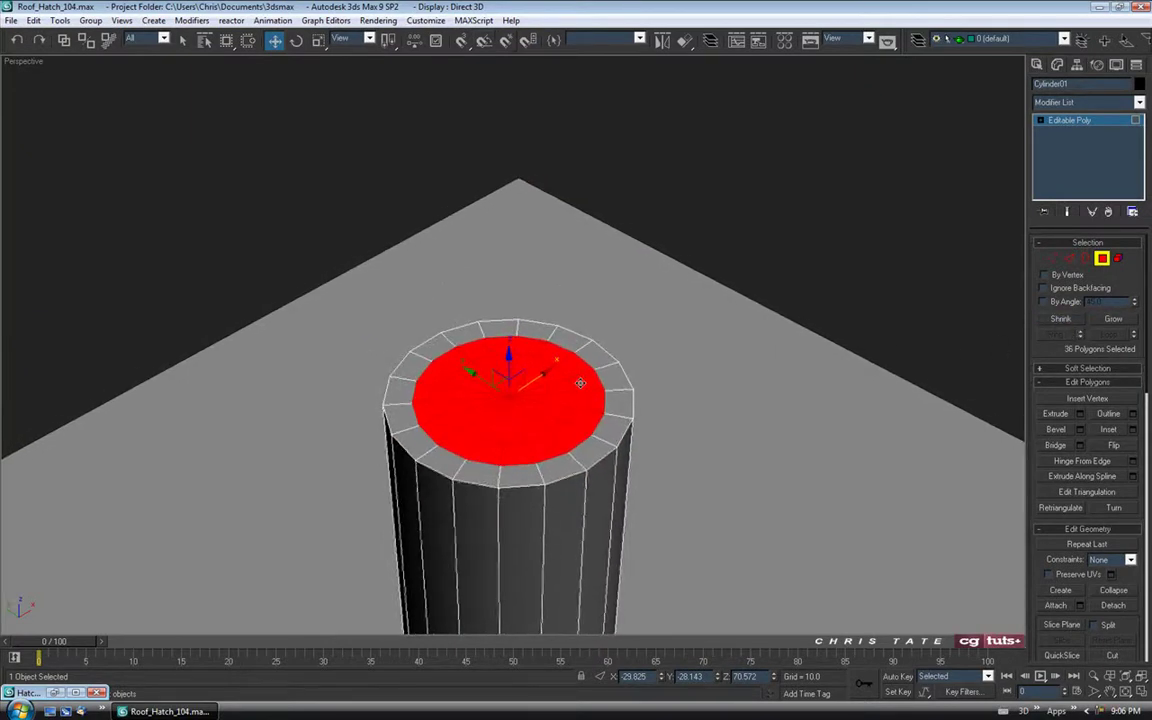
{"action": "scroll", "coordinate": [590, 380], "scroll_direction": "up", "scroll_amount": 5}
{"action": "key", "text": "alt+w"}
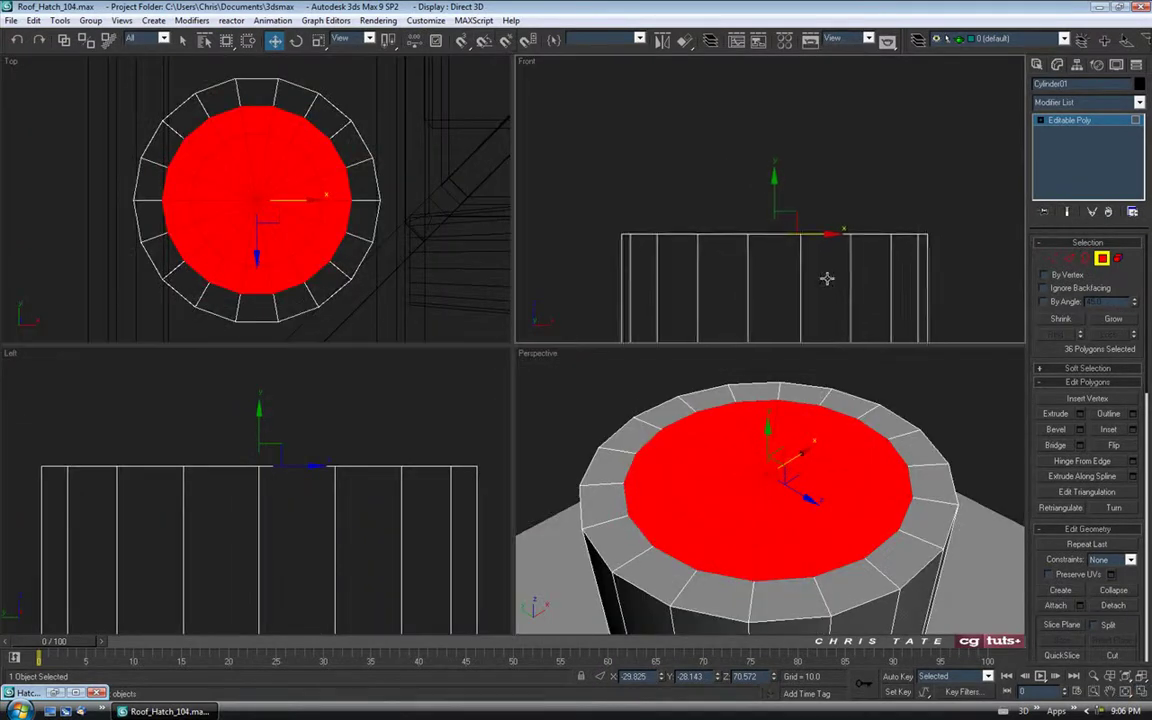
{"action": "middle_click_drag", "start_coordinate": [775, 257], "coordinate": [773, 261]}
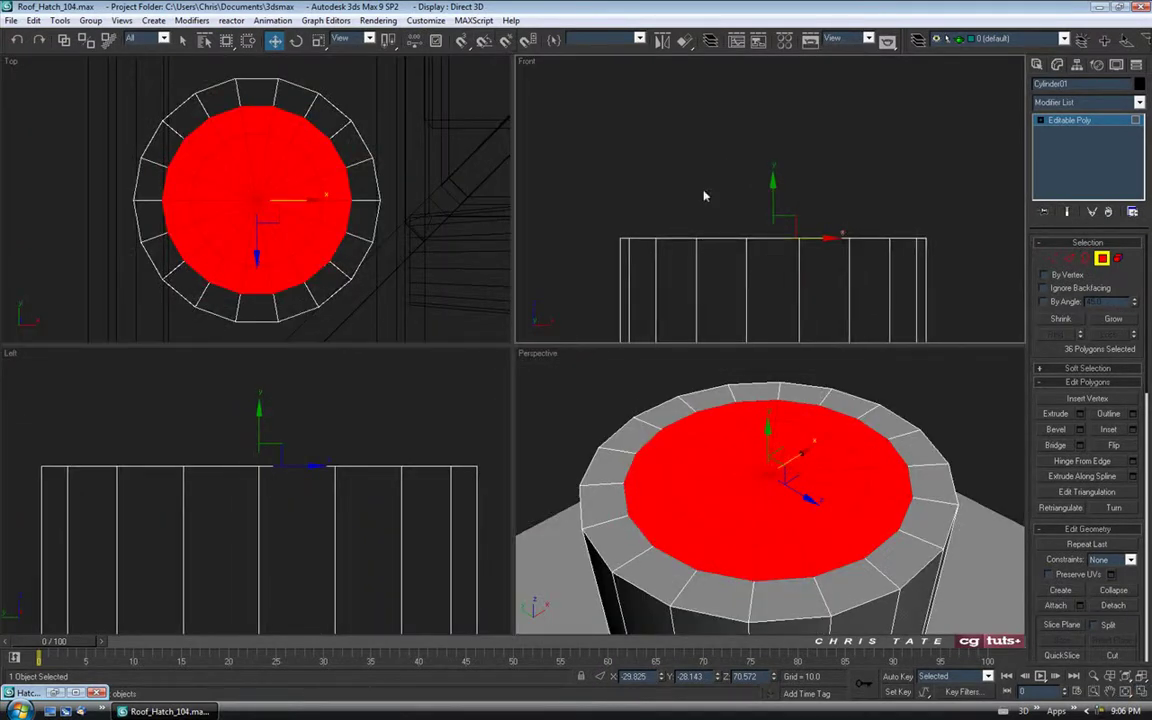
{"action": "left_click_drag", "start_coordinate": [773, 187], "coordinate": [775, 176]}
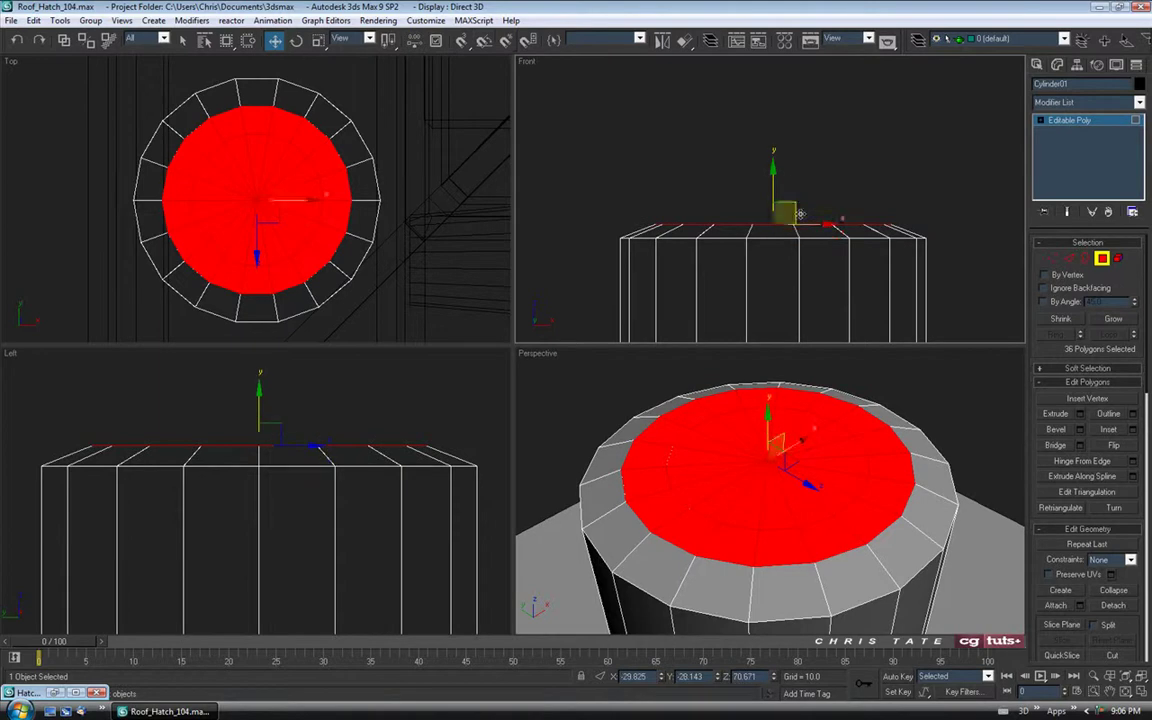
Shrink the cap selection by another ring, raise the remaining inner polygons about 0.07, and leave polygon editing to check the dome
{"action": "left_click", "coordinate": [1061, 319]}
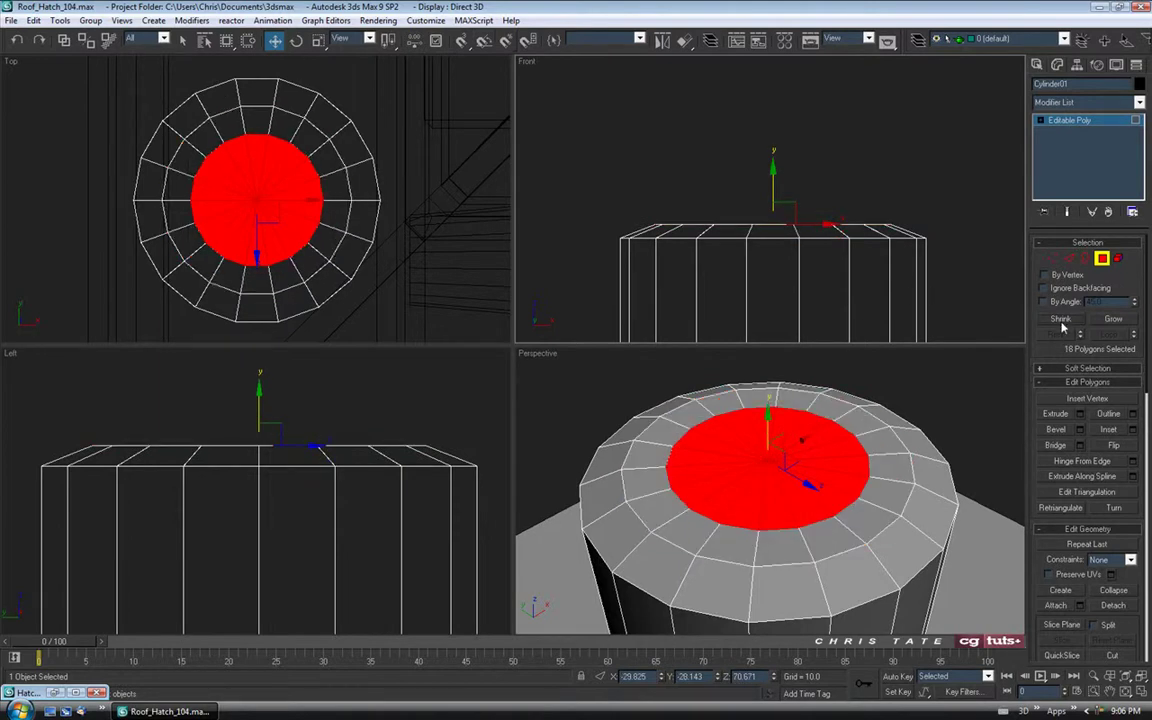
{"action": "left_click_drag", "start_coordinate": [774, 182], "coordinate": [774, 174]}
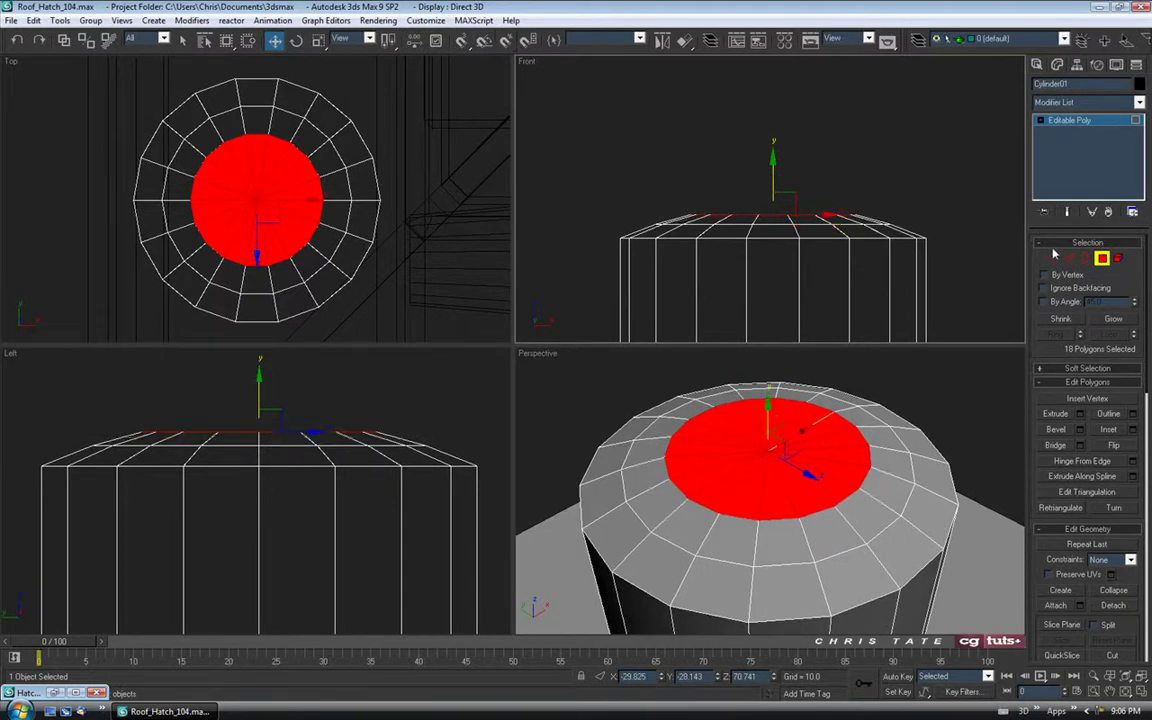
{"action": "left_click", "coordinate": [1104, 260]}
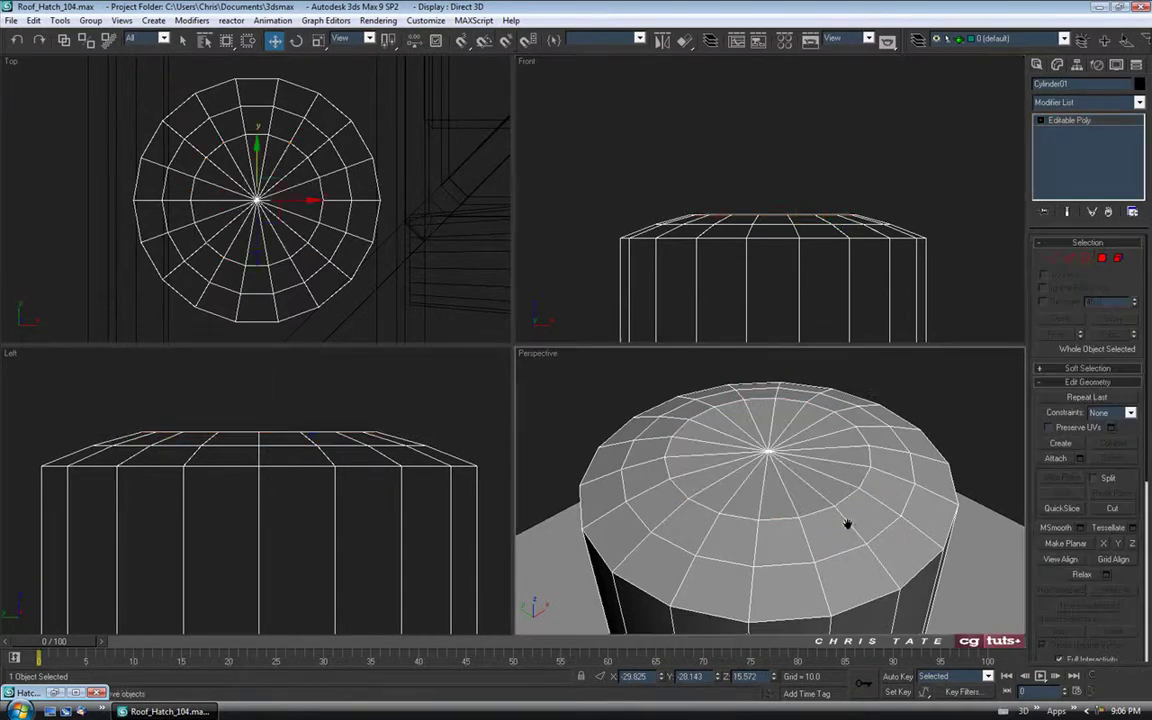
{"action": "left_click", "coordinate": [1143, 694]}
{"action": "scroll", "coordinate": [551, 300], "scroll_direction": "down", "scroll_amount": 5}
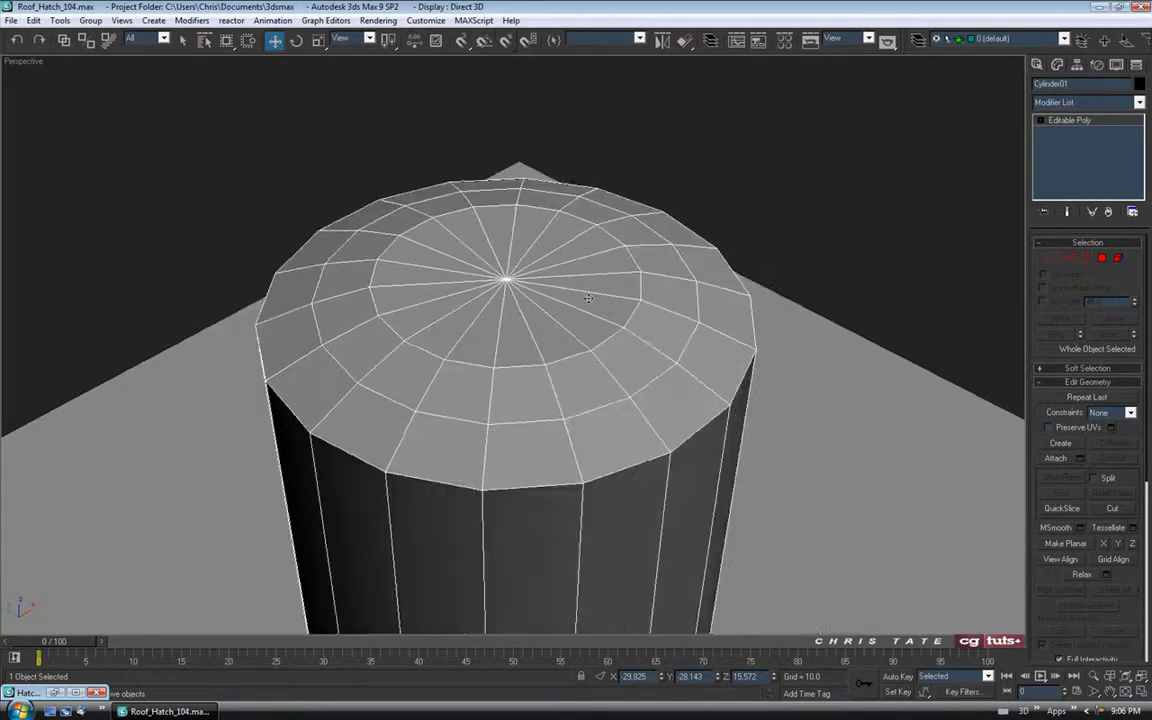
{"action": "middle_click_drag", "start_coordinate": [551, 291], "coordinate": [632, 318], "text": "alt"}
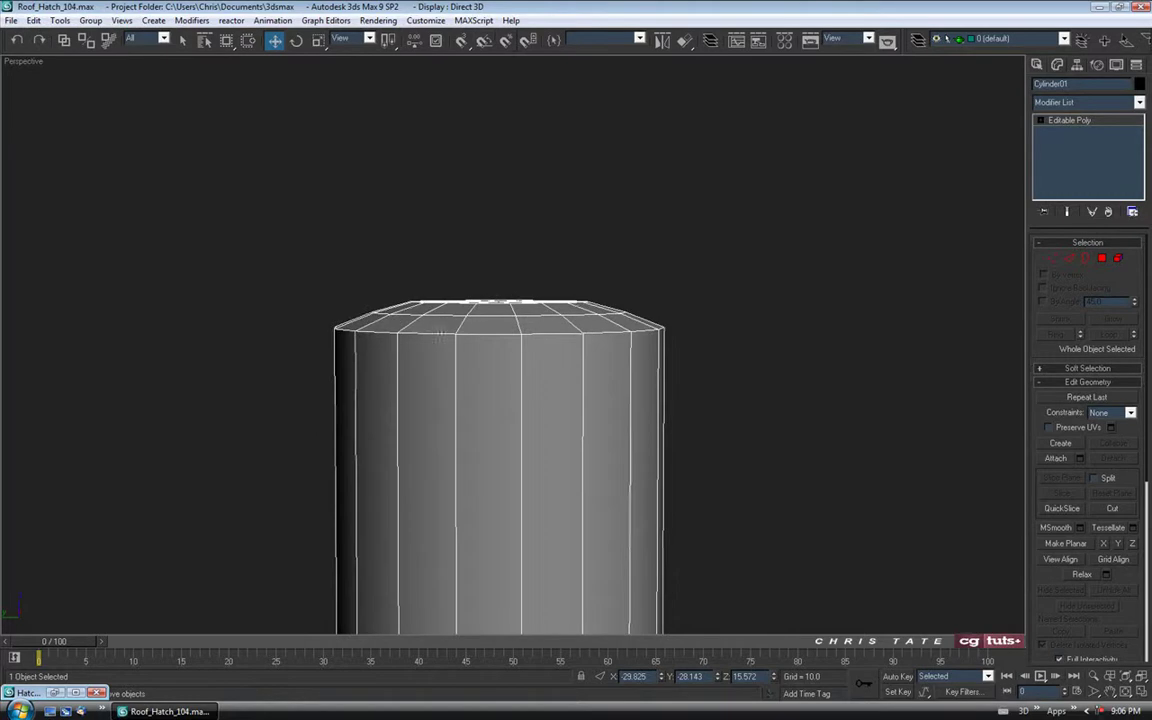
{"action": "mouse_move", "coordinate": [565, 302]}
{"action": "middle_mouse_down", "text": "alt"}
{"action": "mouse_move", "coordinate": [562, 343]}
{"action": "mouse_move", "coordinate": [578, 297]}
{"action": "middle_mouse_up", "text": "alt"}
{"action": "scroll", "coordinate": [563, 335], "scroll_direction": "up", "scroll_amount": 3}
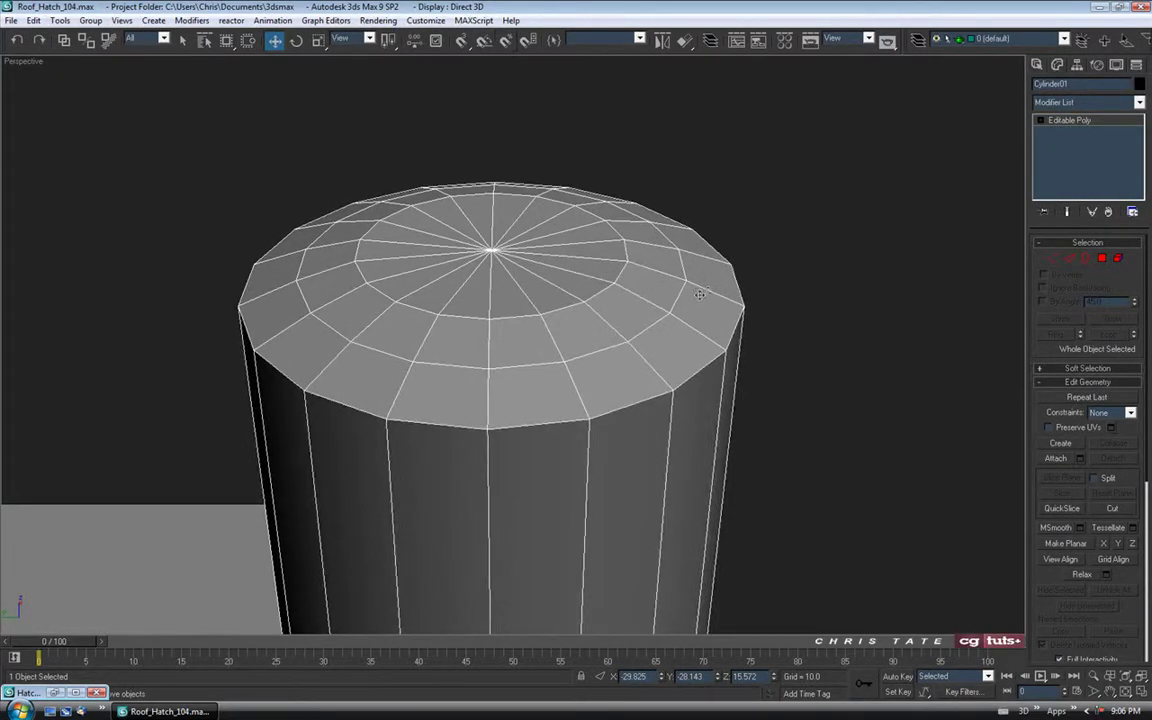
Select the innermost edge loop of the post's cap and chamfer it by 0.1
{"action": "key", "text": "2"}
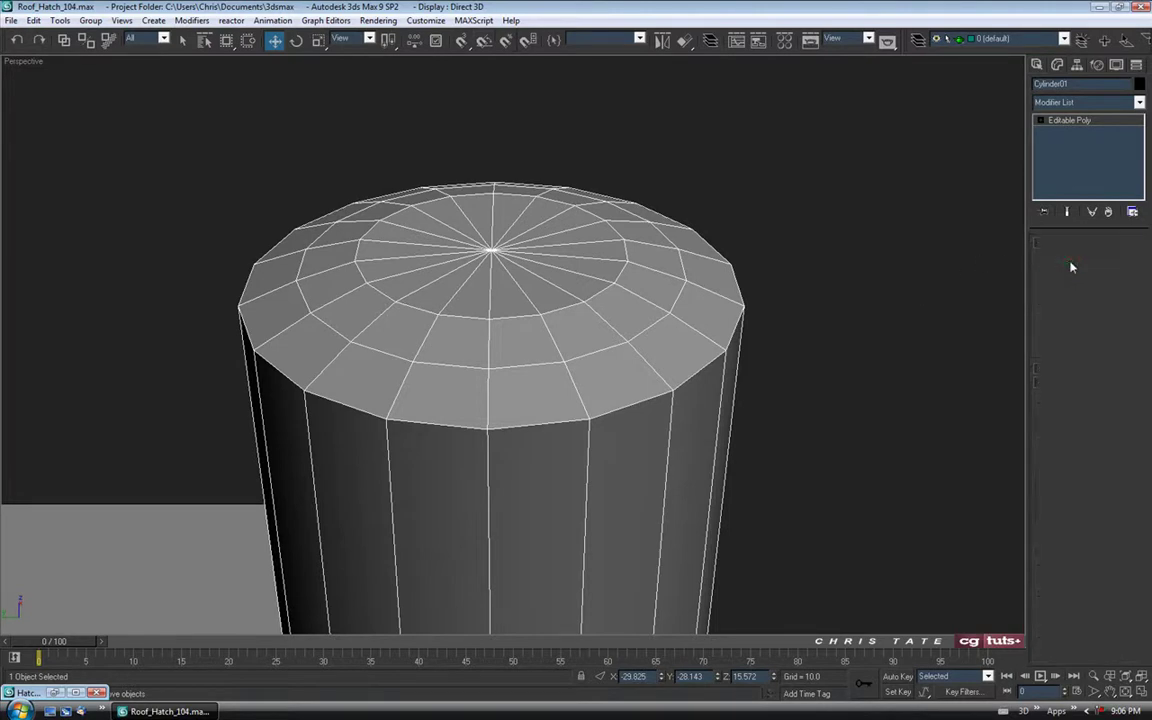
{"action": "left_click", "coordinate": [570, 312]}
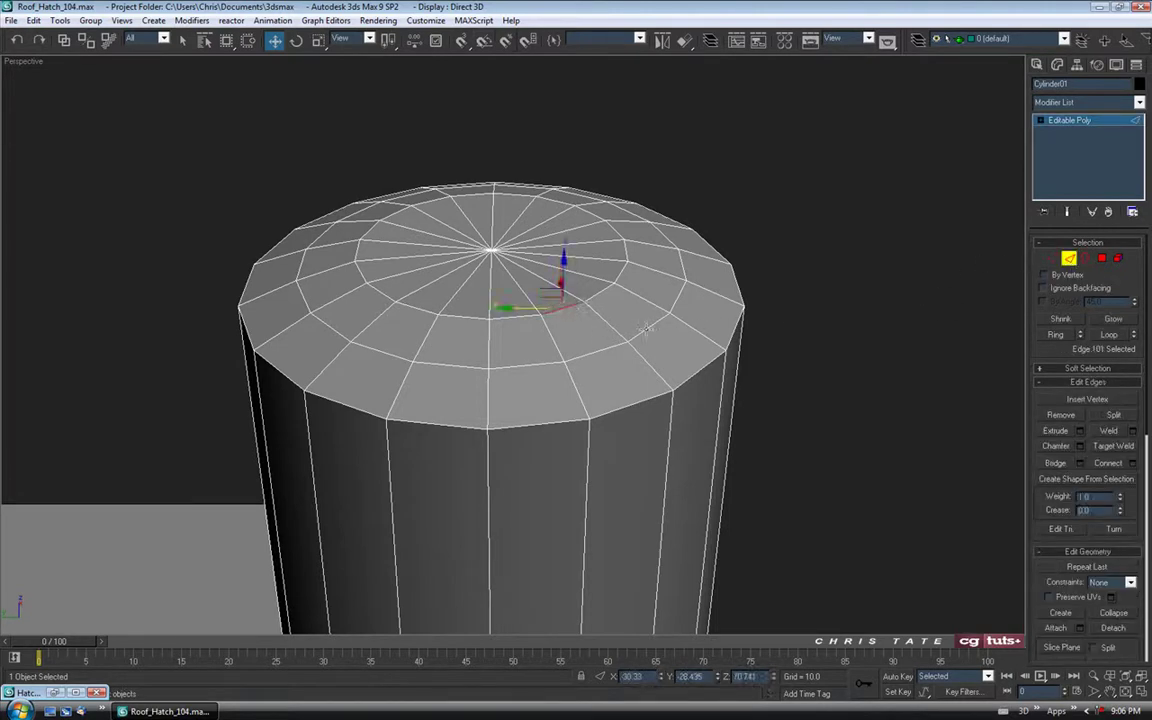
{"action": "left_click", "coordinate": [1109, 335]}
{"action": "left_click", "coordinate": [1080, 447]}
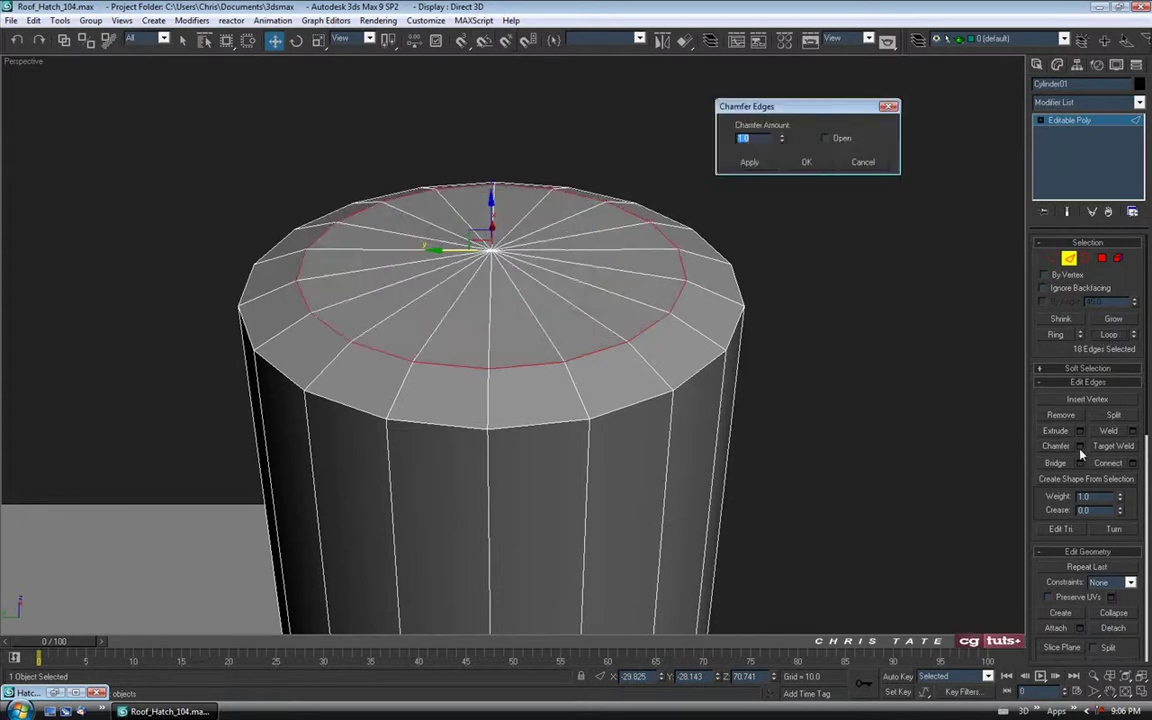
{"action": "left_click_drag", "start_coordinate": [785, 142], "coordinate": [785, 201]}
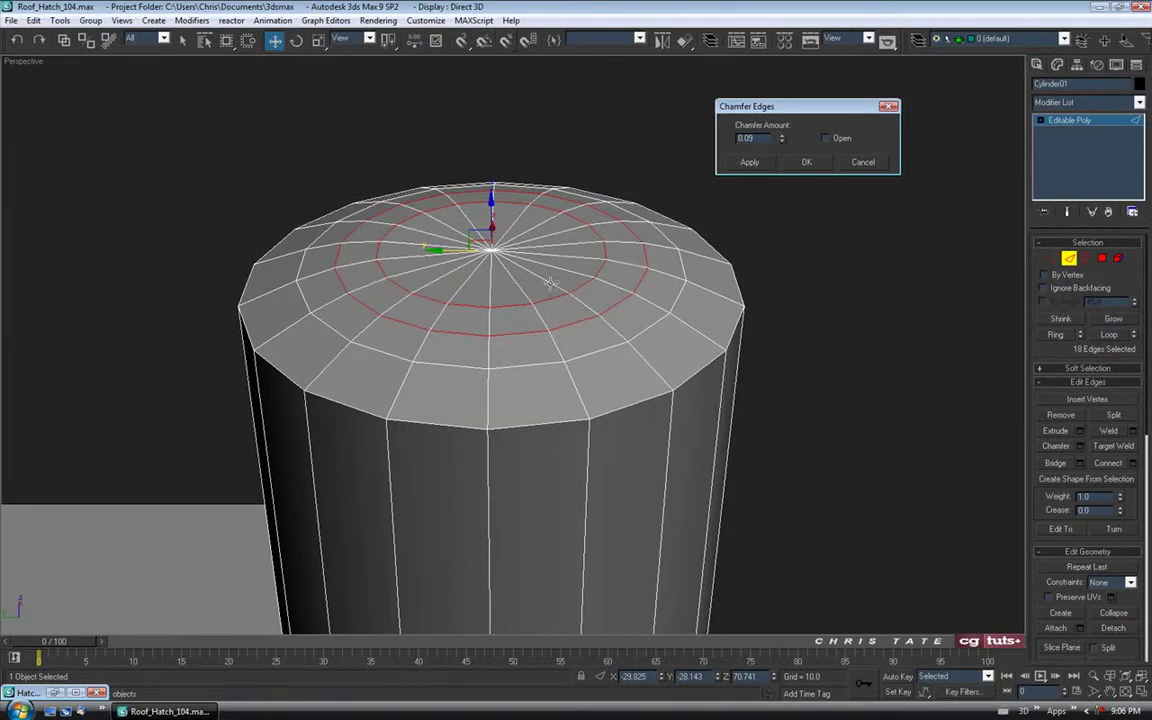
{"action": "mouse_move", "coordinate": [597, 279]}
{"action": "middle_mouse_down", "text": "alt"}
{"action": "mouse_move", "coordinate": [609, 237]}
{"action": "mouse_move", "coordinate": [614, 285]}
{"action": "middle_mouse_up", "text": "alt"}
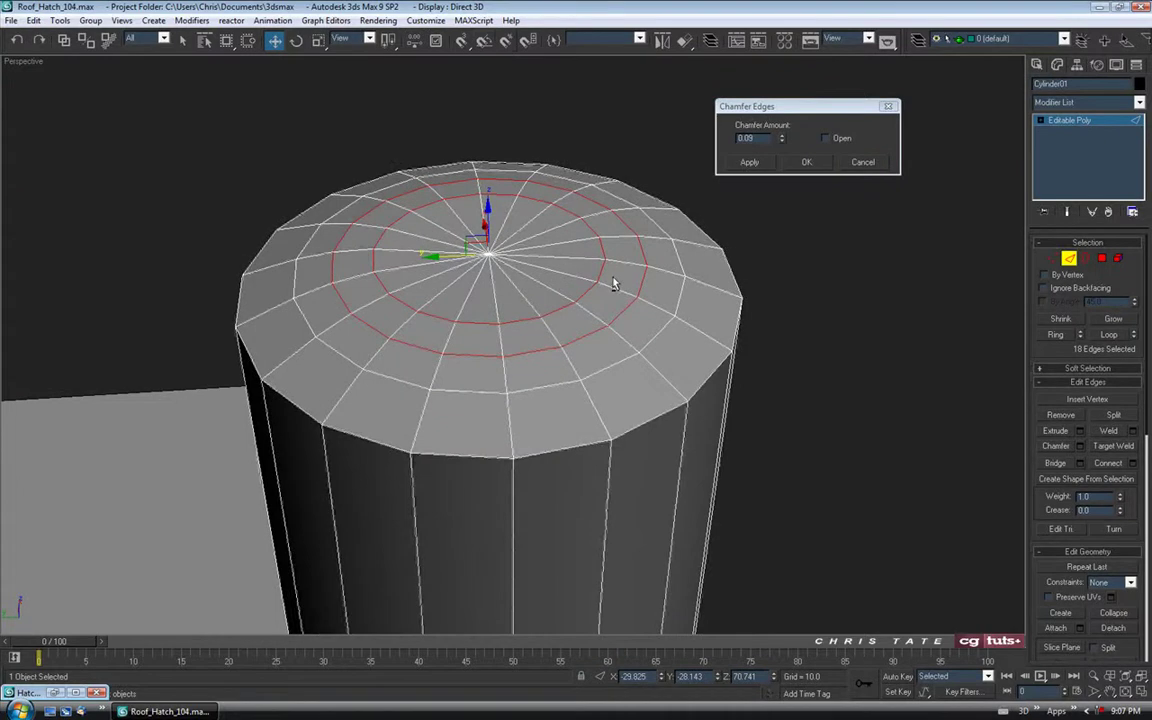
{"action": "left_click", "coordinate": [781, 137]}
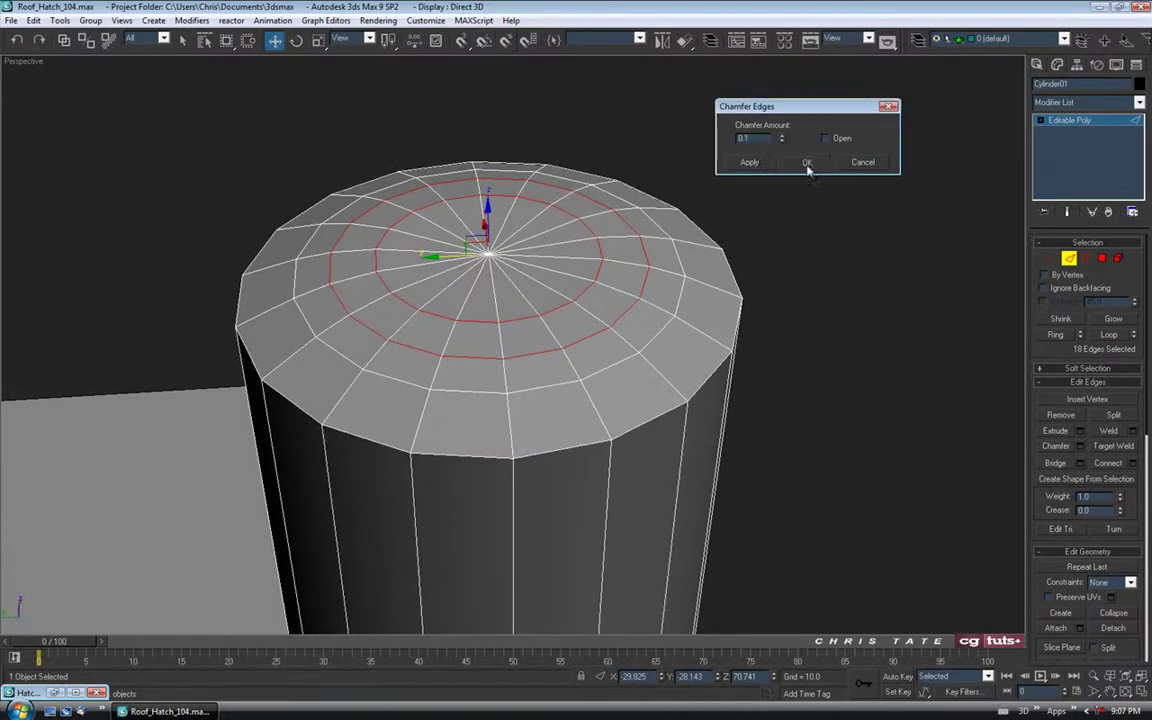
{"action": "left_click", "coordinate": [806, 162]}
Select the outer rim edge loop of the post's cap and apply a 0.05 chamfer to it
{"action": "middle_click_drag", "start_coordinate": [625, 468], "coordinate": [704, 437], "text": "alt"}
{"action": "left_click", "coordinate": [569, 404]}
{"action": "left_click", "coordinate": [1109, 334]}
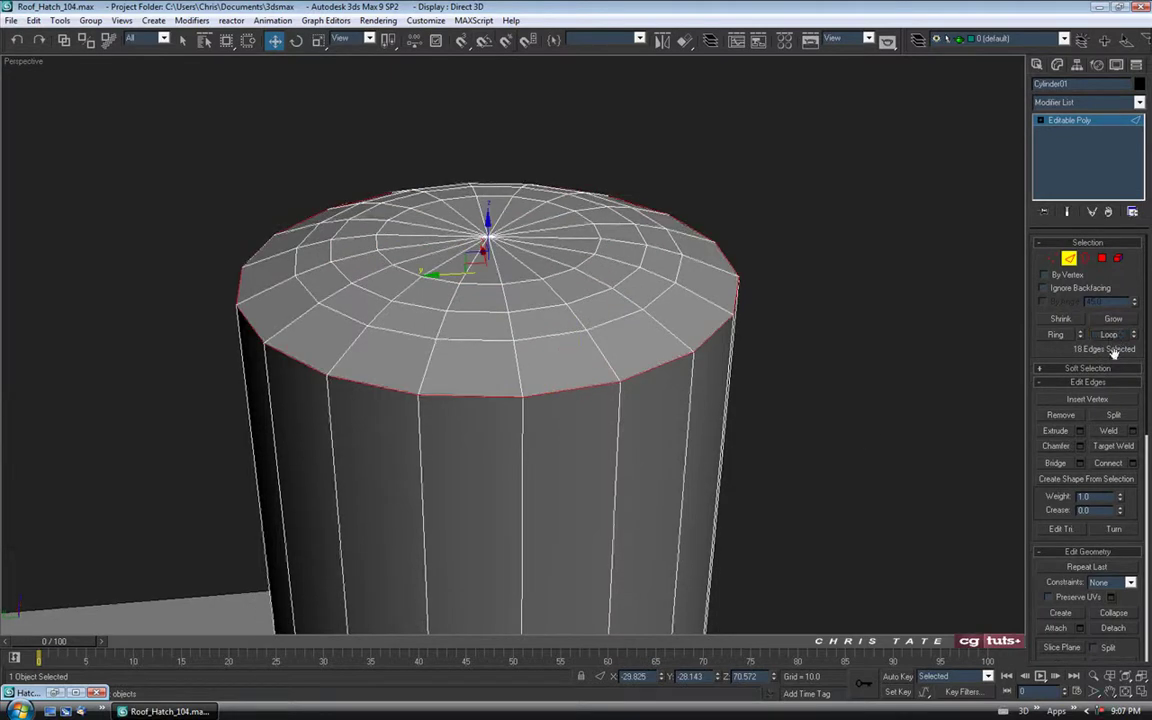
{"action": "left_click", "coordinate": [1080, 446]}
{"action": "middle_click_drag", "start_coordinate": [586, 339], "coordinate": [589, 311], "text": "alt"}
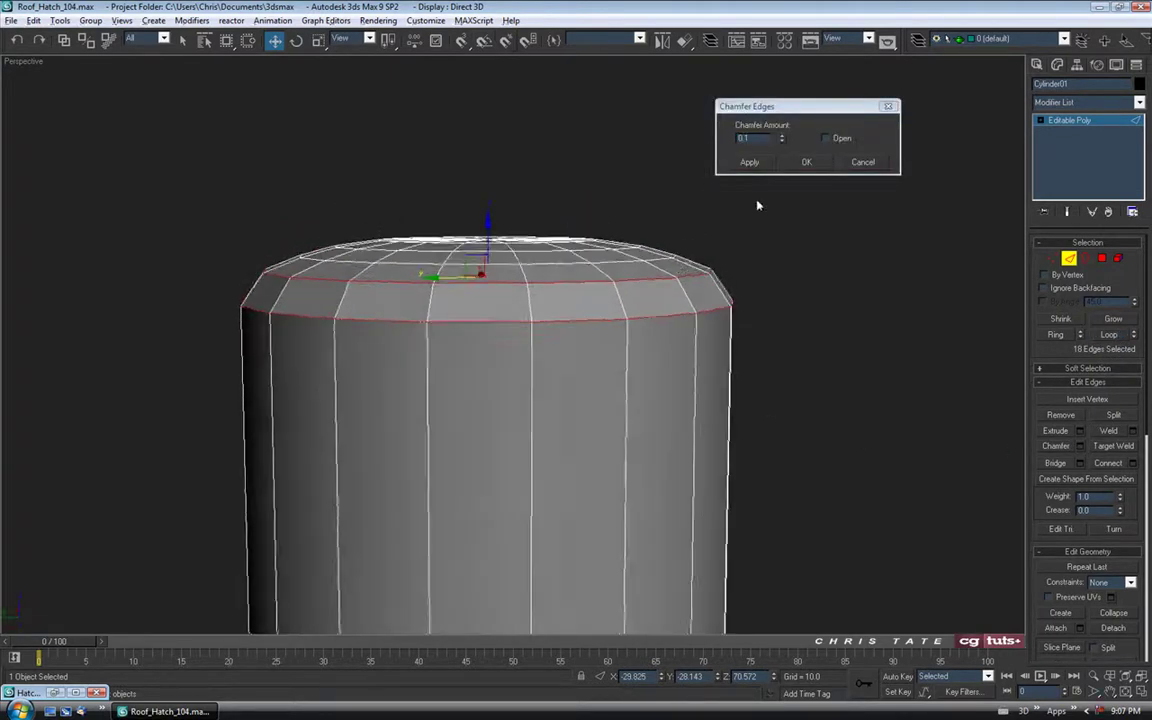
{"action": "left_click_drag", "start_coordinate": [783, 141], "coordinate": [783, 141]}
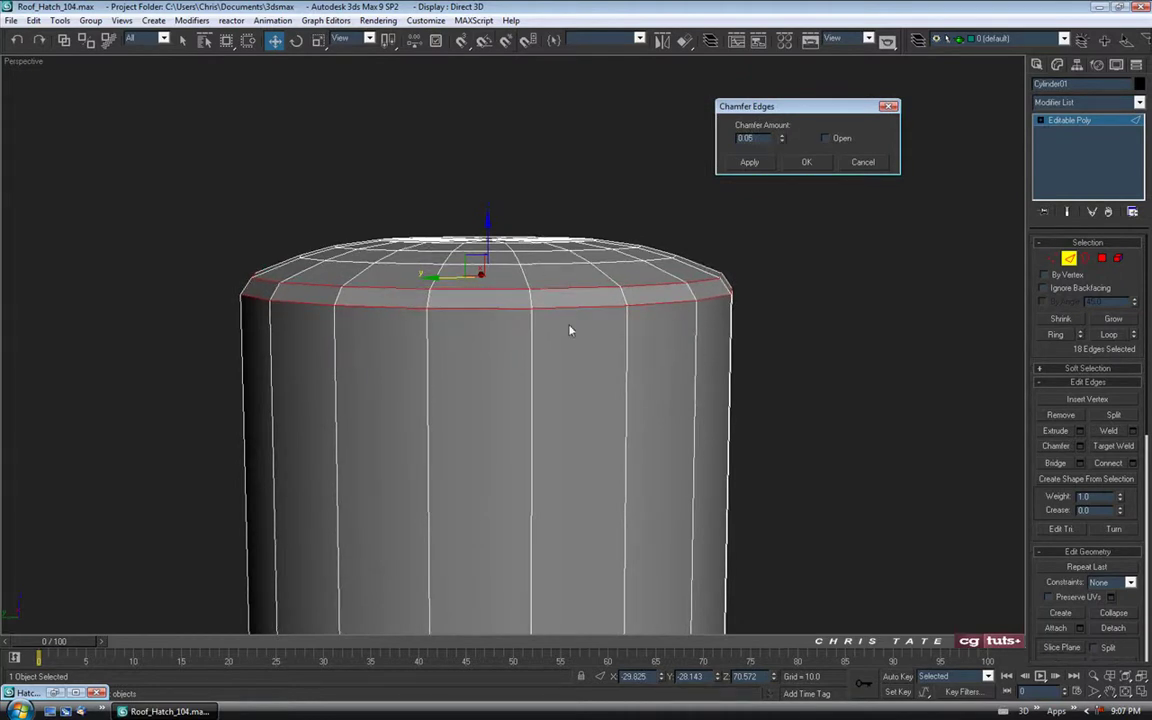
{"action": "scroll", "coordinate": [568, 327], "scroll_direction": "down", "scroll_amount": 5}
{"action": "scroll", "coordinate": [563, 321], "scroll_direction": "up", "scroll_amount": 3}
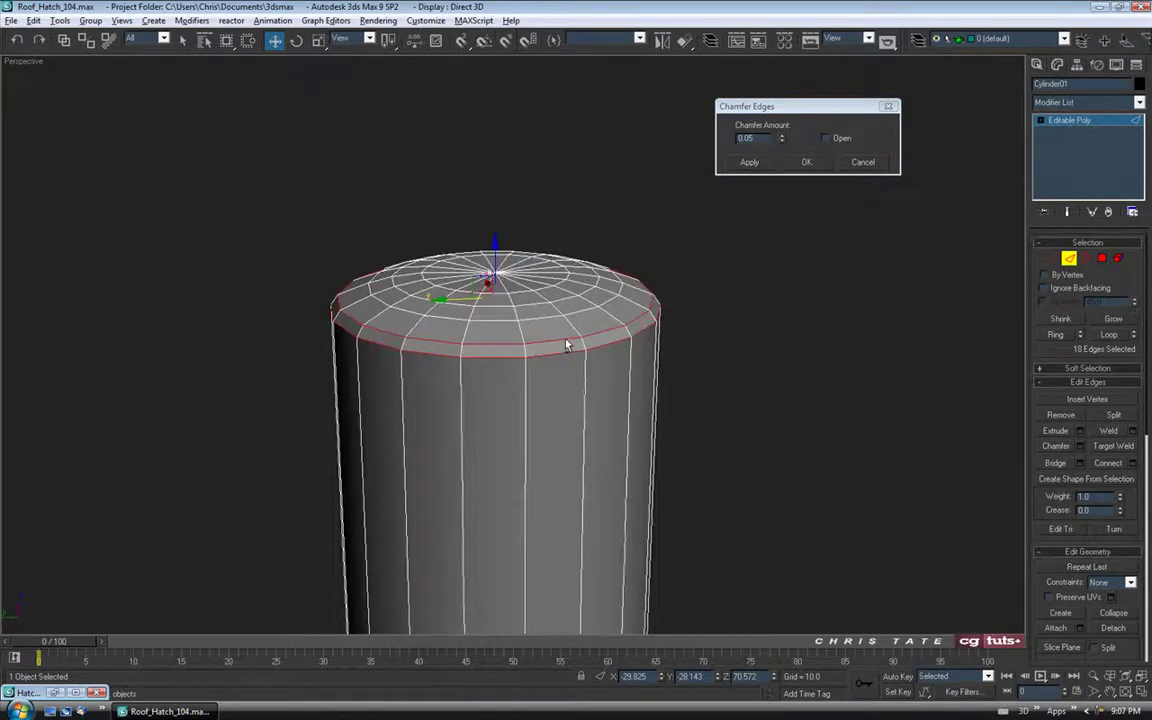
{"action": "scroll", "coordinate": [575, 325], "scroll_direction": "up", "scroll_amount": 3}
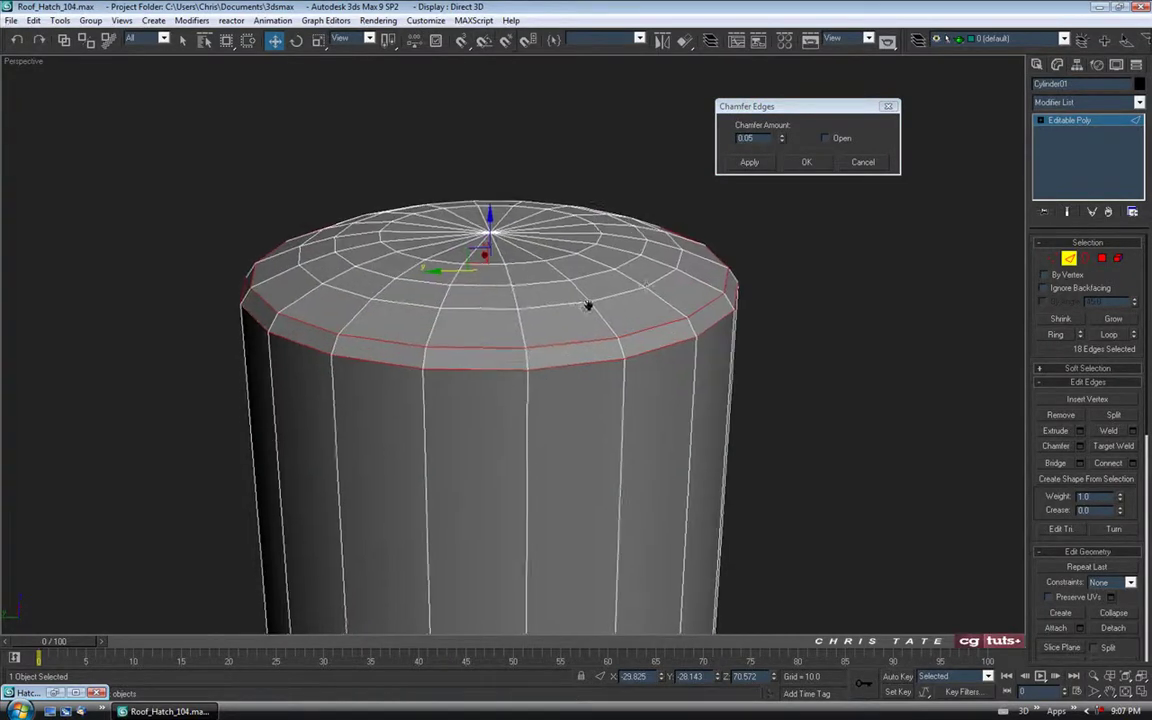
{"action": "left_click", "coordinate": [749, 162]}
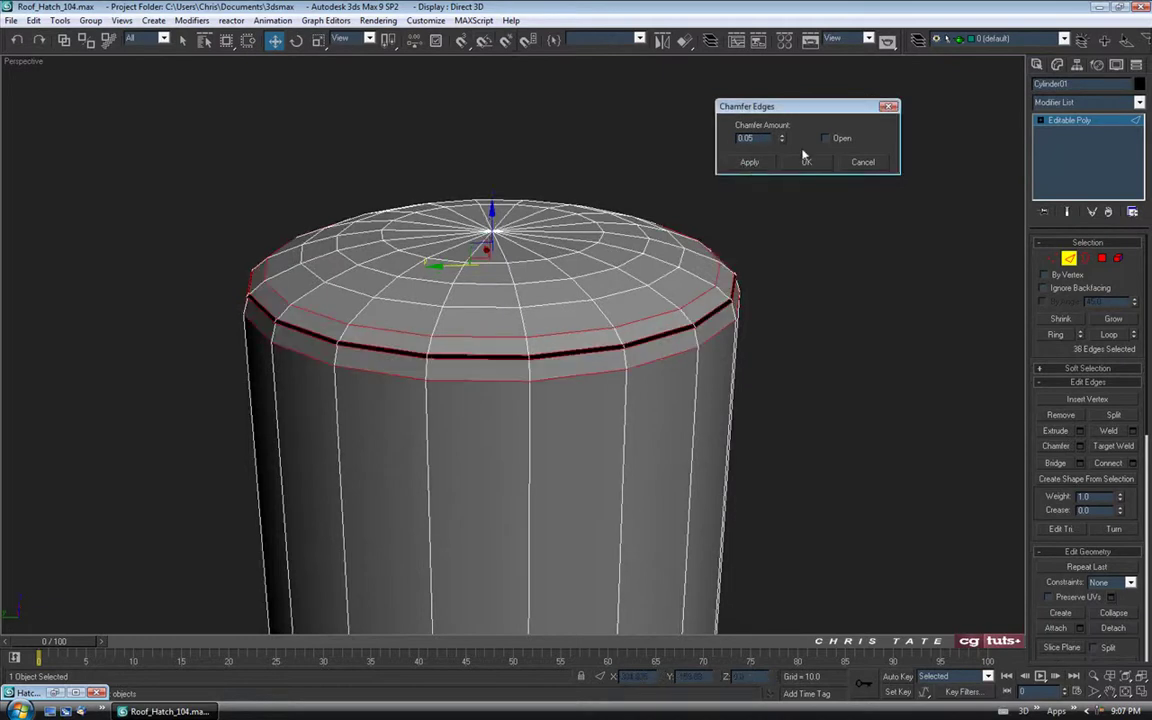
Chamfer the two resulting rim loops again by 0.02 to round the rim, and leave edge editing
{"action": "left_click_drag", "start_coordinate": [783, 142], "coordinate": [783, 146]}
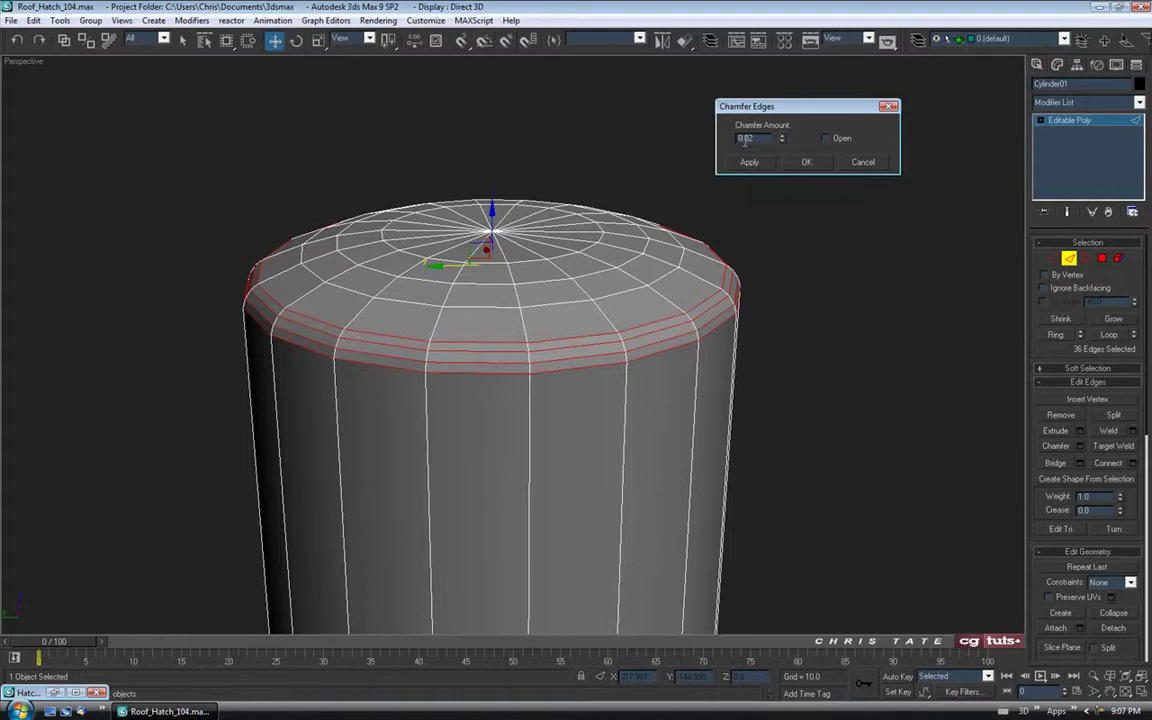
{"action": "middle_click_drag", "start_coordinate": [719, 321], "coordinate": [712, 271], "text": "alt"}
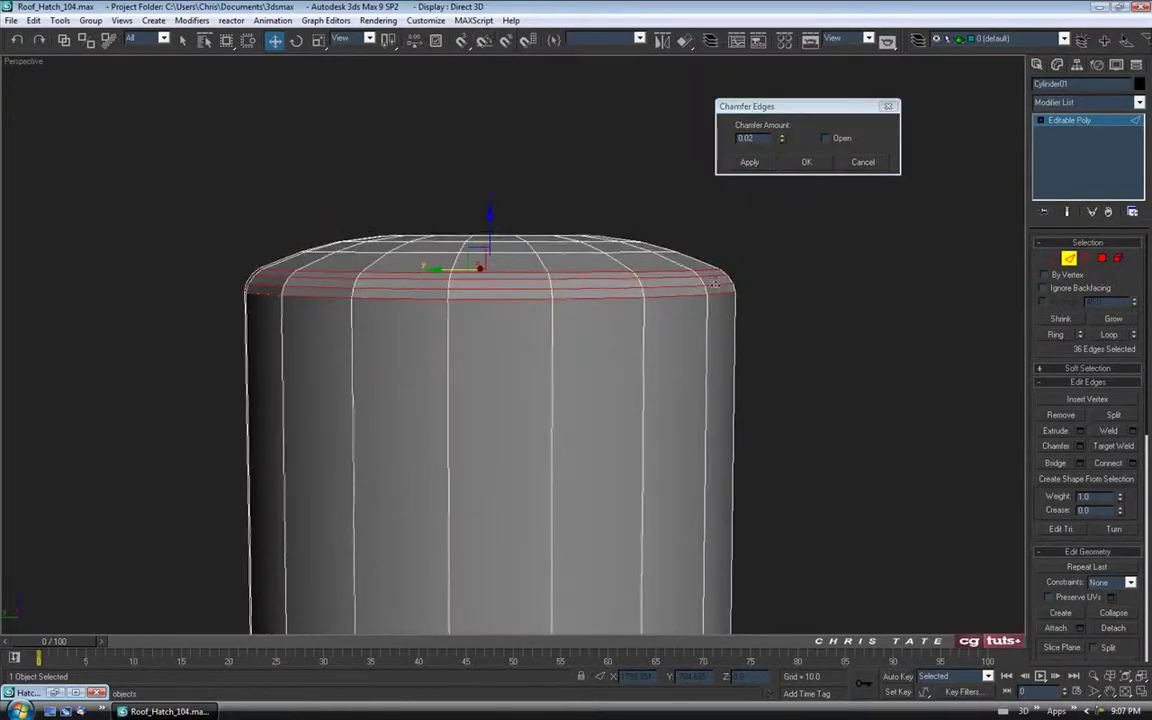
{"action": "middle_click_drag", "start_coordinate": [694, 322], "coordinate": [746, 285], "text": "alt"}
{"action": "middle_click_drag", "start_coordinate": [672, 288], "coordinate": [627, 287], "text": "alt"}
{"action": "left_click", "coordinate": [808, 162]}
{"action": "scroll", "coordinate": [663, 316], "scroll_direction": "down", "scroll_amount": 2}
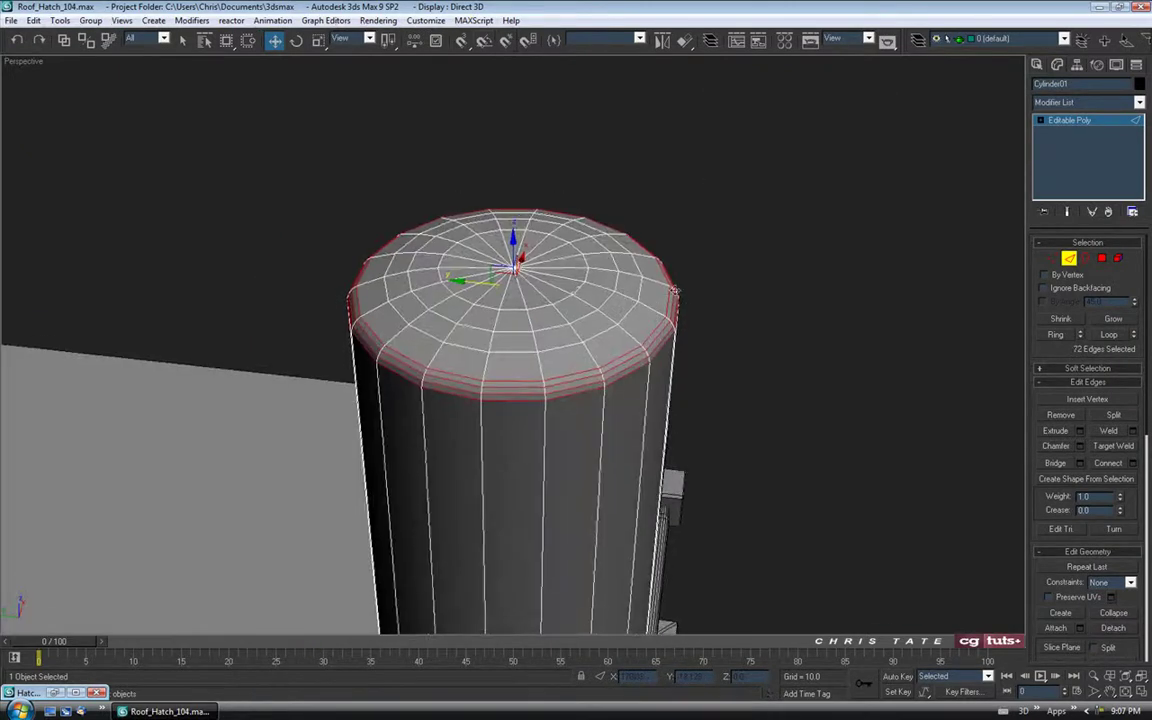
{"action": "left_click", "coordinate": [1070, 259]}
Hide the edge display on shaded objects and add a Smooth modifier with Auto Smooth enabled to the post
{"action": "middle_click_drag", "start_coordinate": [761, 327], "coordinate": [753, 339]}
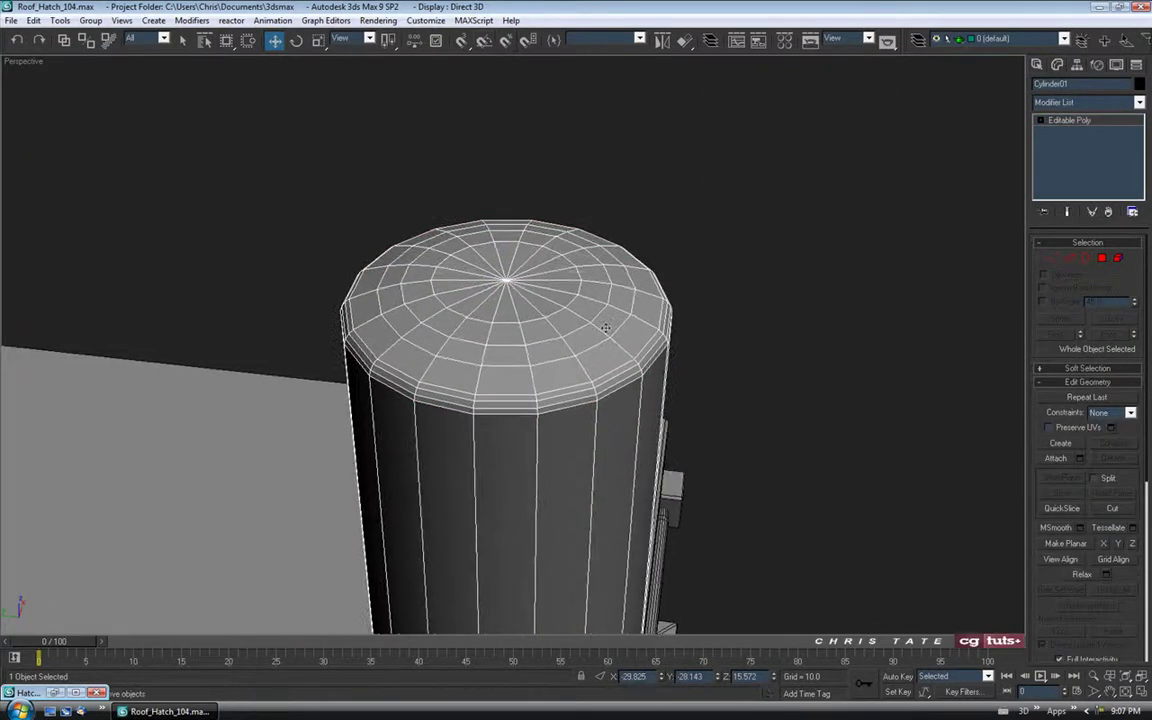
{"action": "middle_click_drag", "start_coordinate": [606, 328], "coordinate": [617, 319]}
{"action": "key", "text": "F4"}
{"action": "middle_click_drag", "start_coordinate": [550, 295], "coordinate": [610, 322], "text": "alt"}
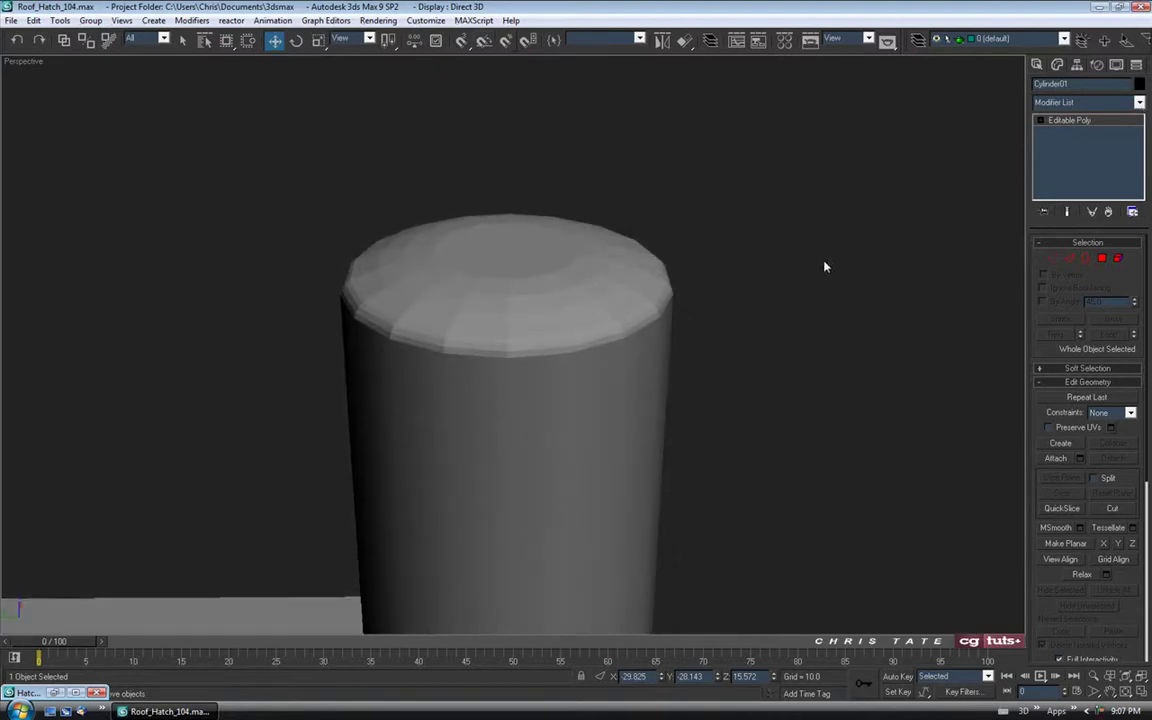
{"action": "left_click", "coordinate": [1140, 104]}
{"action": "left_click_drag", "start_coordinate": [1142, 140], "coordinate": [1142, 365]}
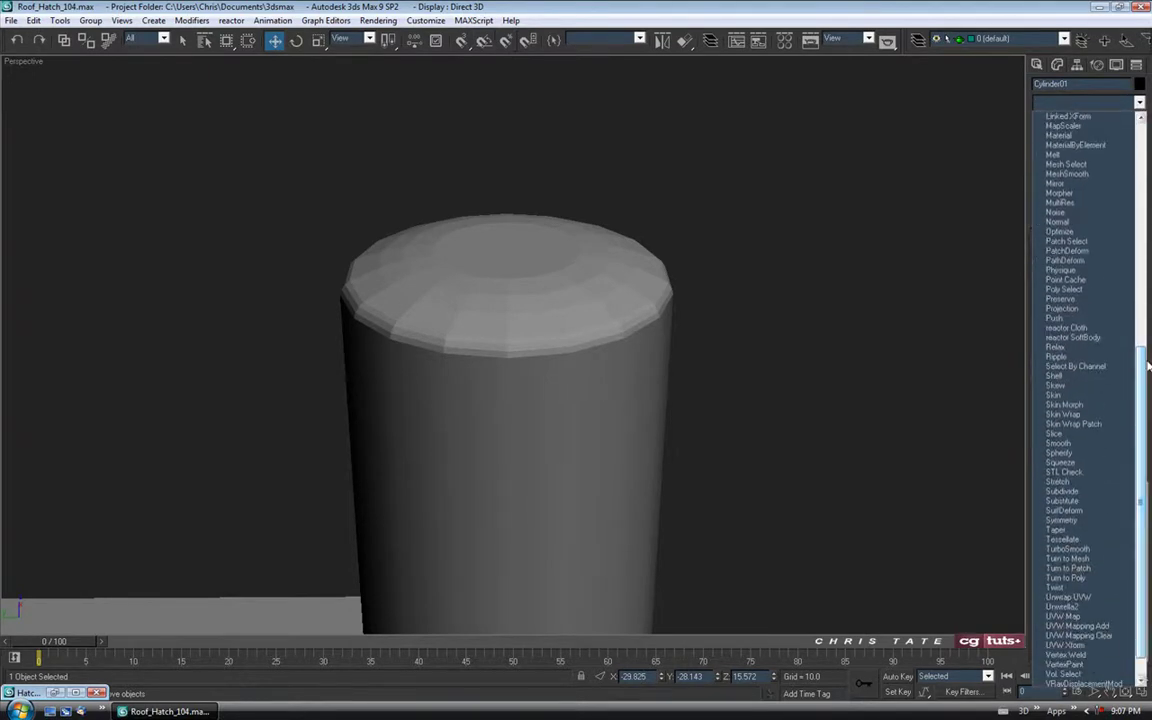
{"action": "left_click", "coordinate": [1064, 448]}
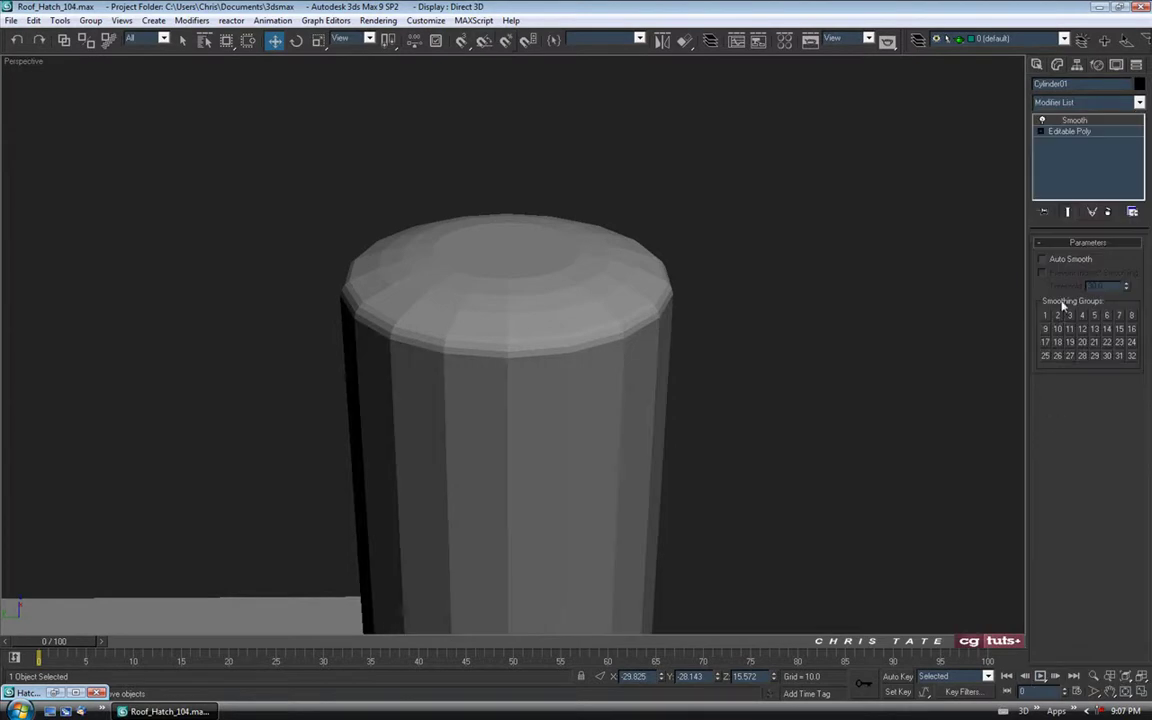
{"action": "left_click", "coordinate": [1042, 260]}
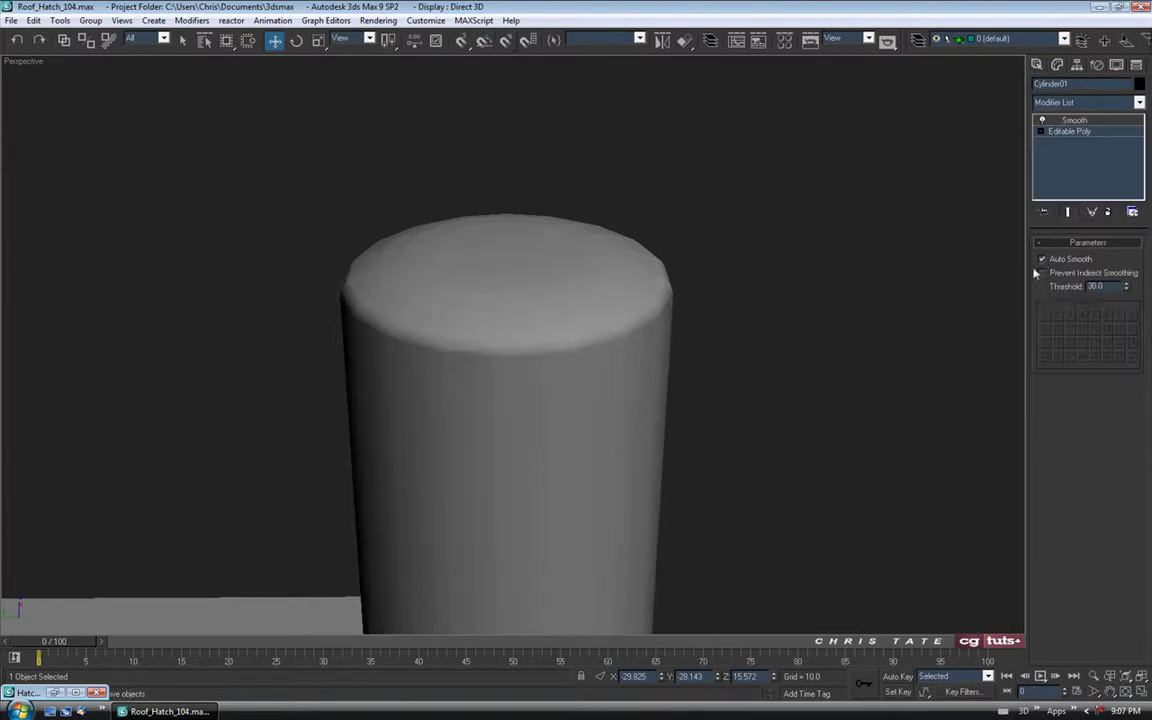
{"action": "middle_click_drag", "start_coordinate": [570, 317], "coordinate": [582, 236]}
{"action": "scroll", "coordinate": [578, 260], "scroll_direction": "up", "scroll_amount": 3}
{"action": "middle_click_drag", "start_coordinate": [728, 278], "coordinate": [632, 265], "text": "alt"}
{"action": "scroll", "coordinate": [607, 306], "scroll_direction": "down", "scroll_amount": 6}
{"action": "scroll", "coordinate": [590, 318], "scroll_direction": "down", "scroll_amount": 3}
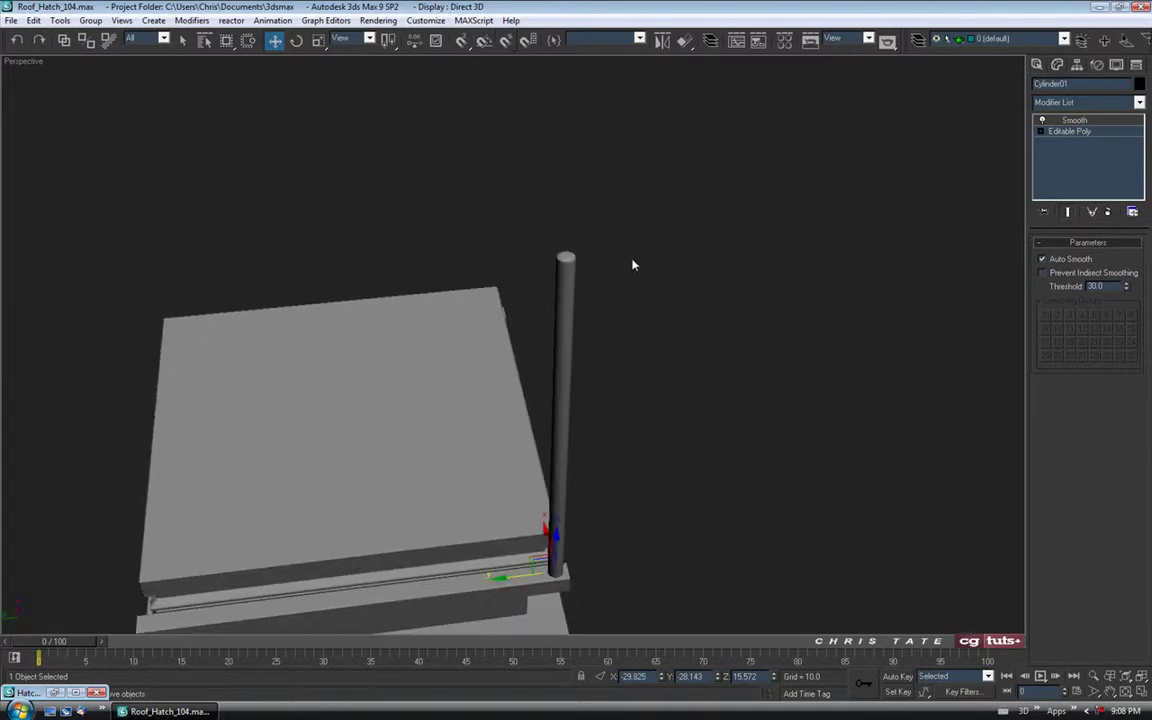
Rename the post object as Corner_post
{"action": "middle_click_drag", "start_coordinate": [609, 370], "coordinate": [649, 356], "text": "alt"}
{"action": "left_click", "coordinate": [1050, 84]}
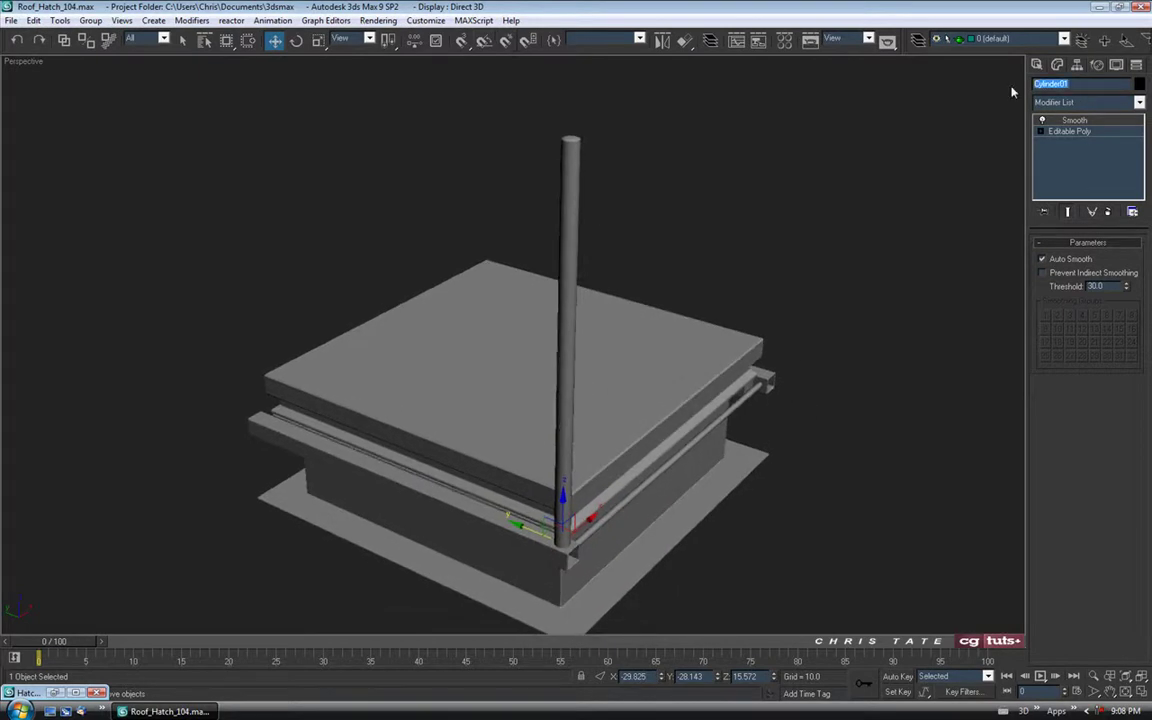
{"action": "type", "text": "Cyl"}
Center the corner post's pivot to the object, show the edges on shaded objects again, and deselect the post
{"action": "left_click", "coordinate": [1077, 65]}
{"action": "left_click", "coordinate": [1083, 151]}
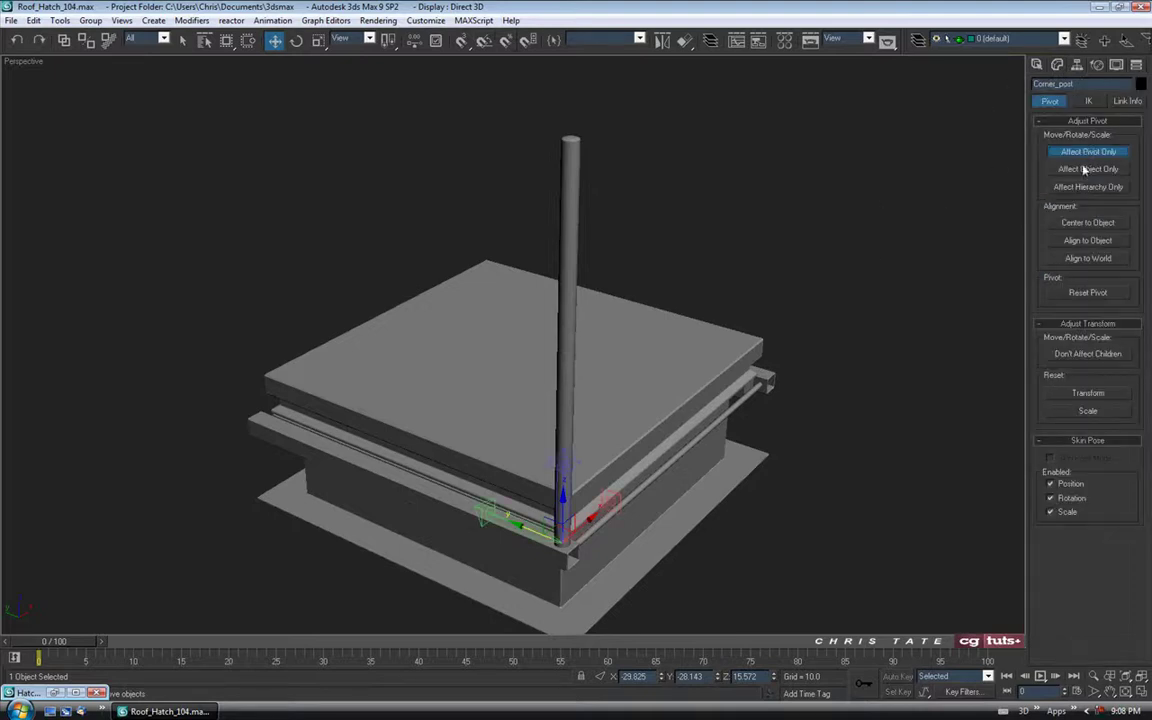
{"action": "left_click", "coordinate": [1088, 222]}
{"action": "left_click", "coordinate": [1083, 153]}
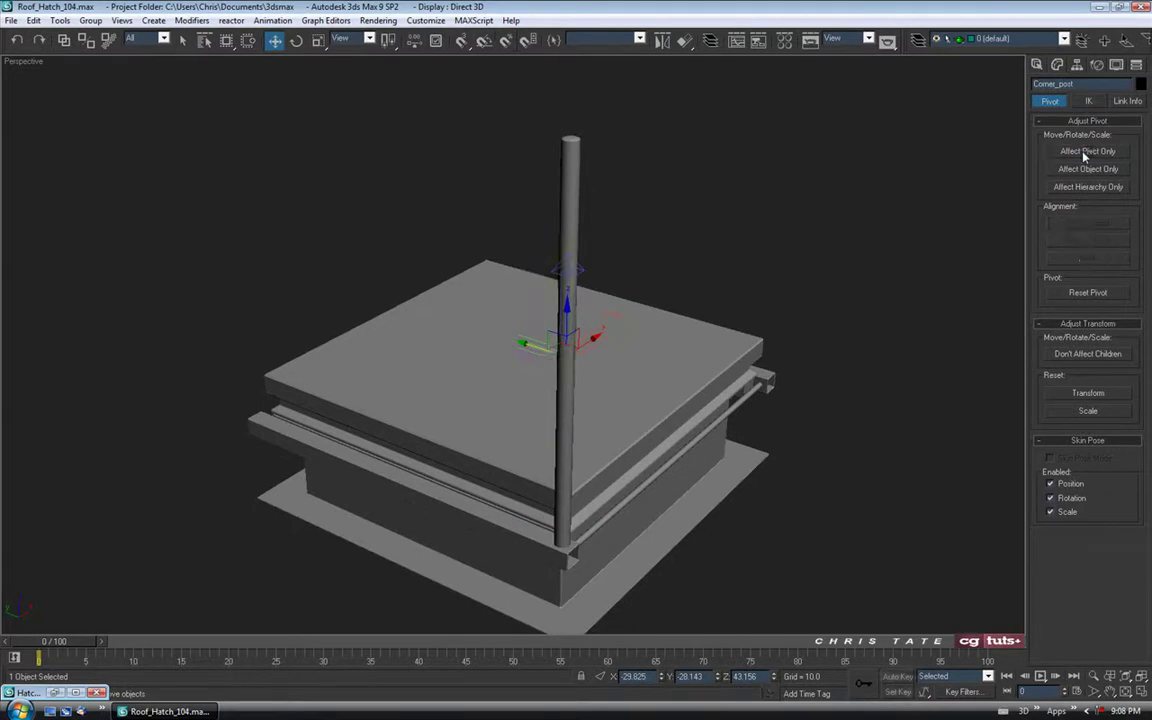
{"action": "left_click", "coordinate": [1037, 65]}
{"action": "mouse_move", "coordinate": [685, 313]}
{"action": "middle_mouse_down", "text": "alt"}
{"action": "mouse_move", "coordinate": [674, 272]}
{"action": "mouse_move", "coordinate": [739, 311]}
{"action": "middle_mouse_up", "text": "alt"}
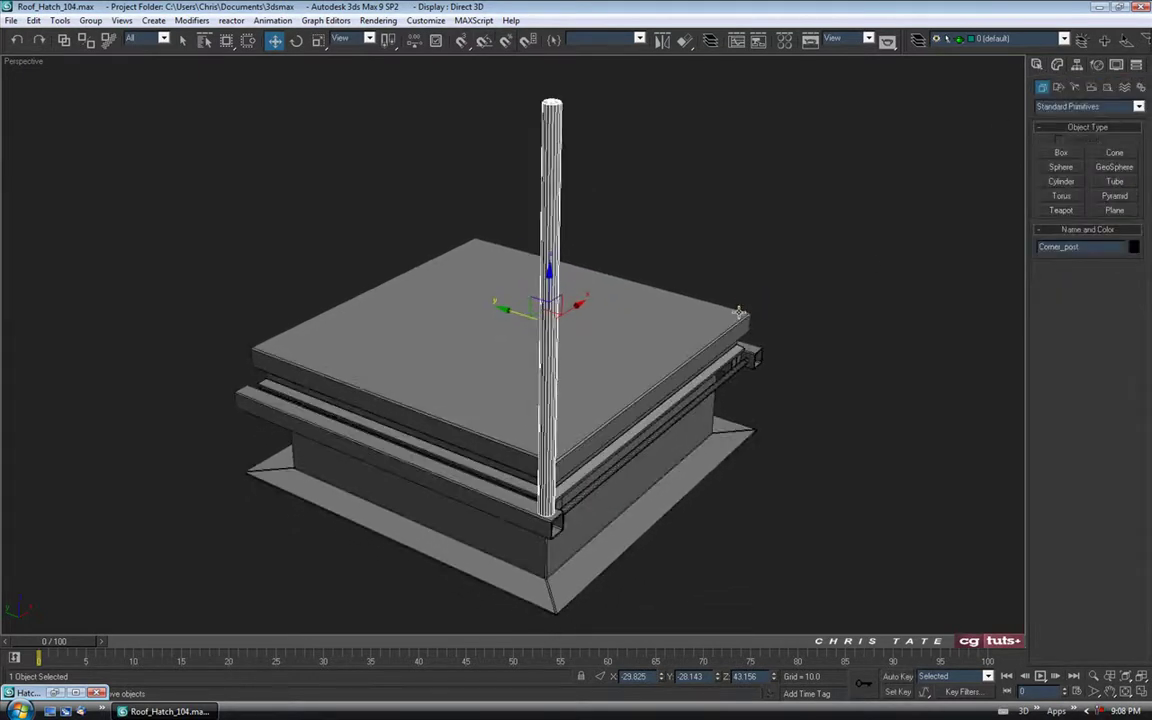
{"action": "left_click", "coordinate": [828, 293]}
Save the scene as a new incremental version, Roof_Hatch_105.max
{"action": "mouse_move", "coordinate": [778, 434]}
{"action": "middle_mouse_down", "text": "alt"}
{"action": "mouse_move", "coordinate": [751, 437]}
{"action": "mouse_move", "coordinate": [753, 401]}
{"action": "mouse_move", "coordinate": [705, 382]}
{"action": "mouse_move", "coordinate": [604, 411]}
{"action": "mouse_move", "coordinate": [681, 417]}
{"action": "mouse_move", "coordinate": [687, 391]}
{"action": "mouse_move", "coordinate": [665, 393]}
{"action": "mouse_move", "coordinate": [671, 371]}
{"action": "middle_mouse_up", "text": "alt"}
{"action": "scroll", "coordinate": [702, 375], "scroll_direction": "down", "scroll_amount": 3}
{"action": "middle_click_drag", "start_coordinate": [606, 321], "coordinate": [611, 332]}
{"action": "left_click", "coordinate": [10, 20]}
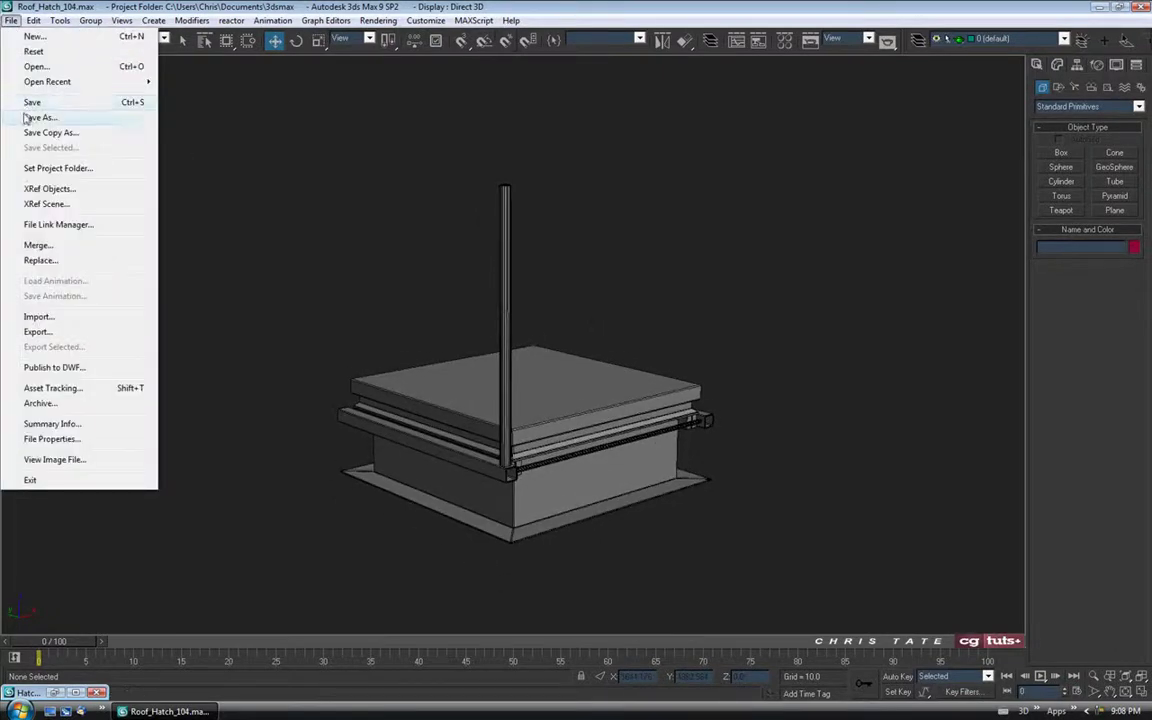
{"action": "left_click", "coordinate": [32, 115]}
{"action": "left_click", "coordinate": [316, 468]}
{"action": "middle_click_drag", "start_coordinate": [598, 277], "coordinate": [571, 289]}
{"action": "middle_click_drag", "start_coordinate": [689, 413], "coordinate": [687, 418]}
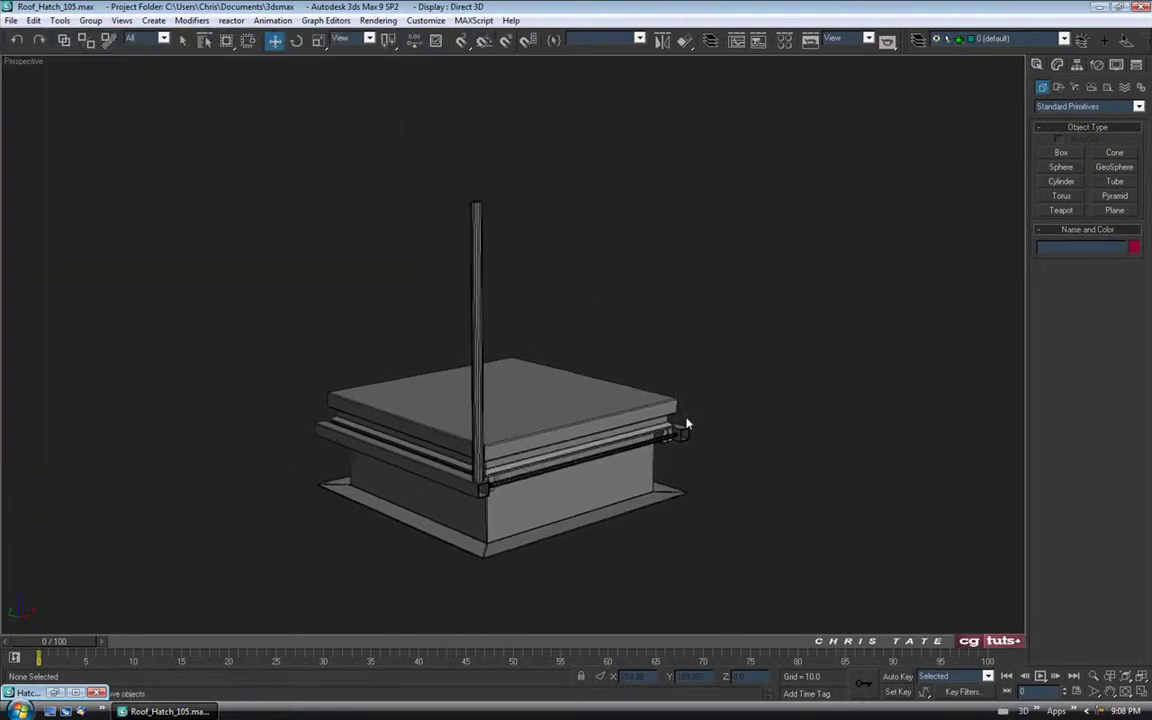
Examine the whole hatch with its corner post in an enlarged Front view
{"action": "left_click", "coordinate": [1143, 693]}
{"action": "scroll", "coordinate": [748, 208], "scroll_direction": "up", "scroll_amount": 5}
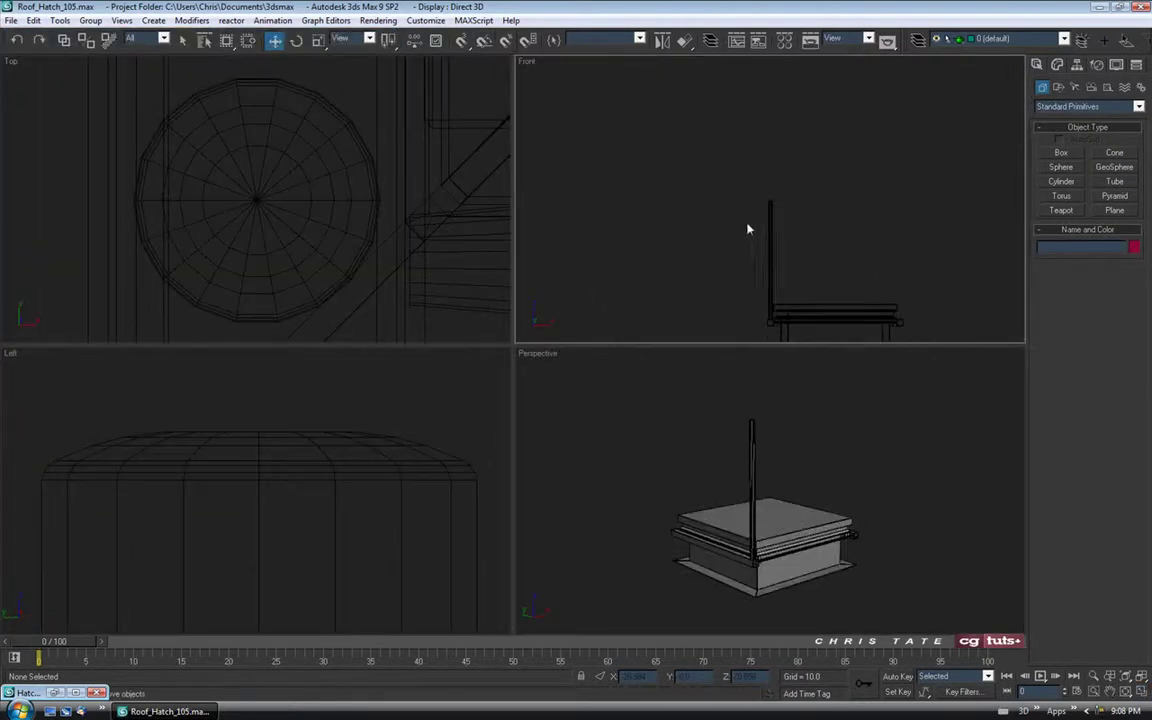
{"action": "scroll", "coordinate": [736, 217], "scroll_direction": "down", "scroll_amount": 4}
{"action": "left_click", "coordinate": [1141, 696]}
{"action": "middle_click_drag", "start_coordinate": [594, 401], "coordinate": [621, 380]}
{"action": "scroll", "coordinate": [566, 350], "scroll_direction": "up", "scroll_amount": 3}
{"action": "middle_click_drag", "start_coordinate": [593, 329], "coordinate": [603, 337]}
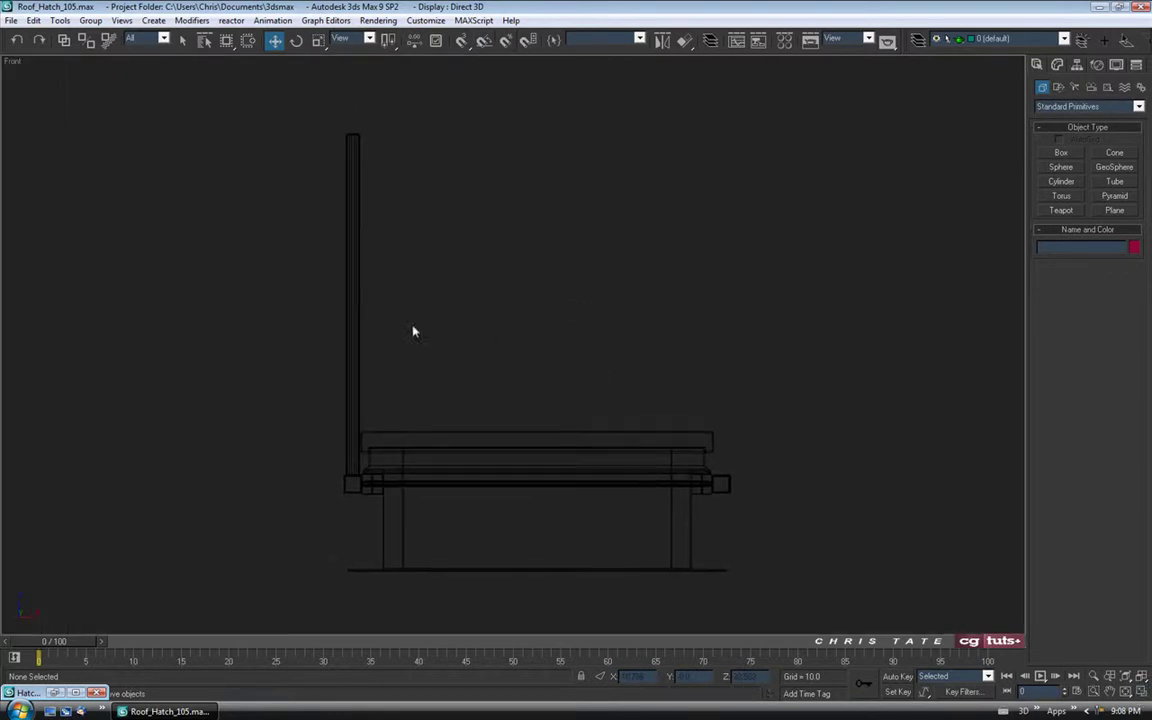
Mirror the corner post along the X axis as a copy, with the offset kept at 0.0
{"action": "left_click", "coordinate": [358, 287]}
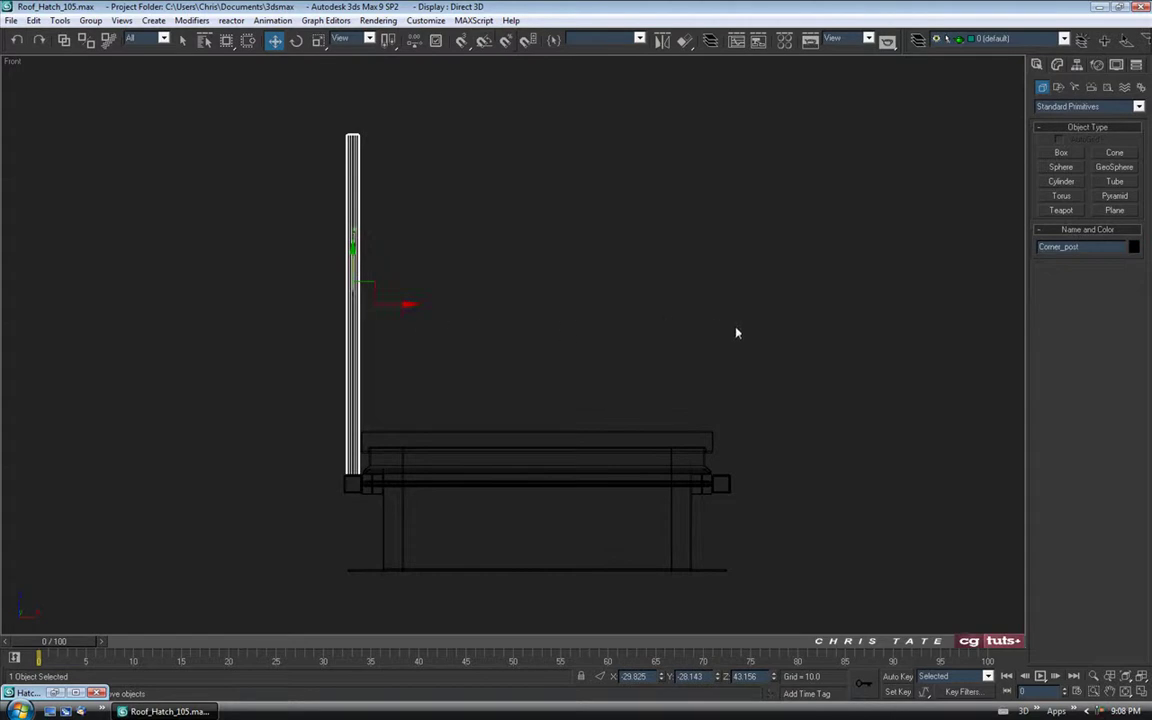
{"action": "middle_click_drag", "start_coordinate": [525, 291], "coordinate": [512, 293]}
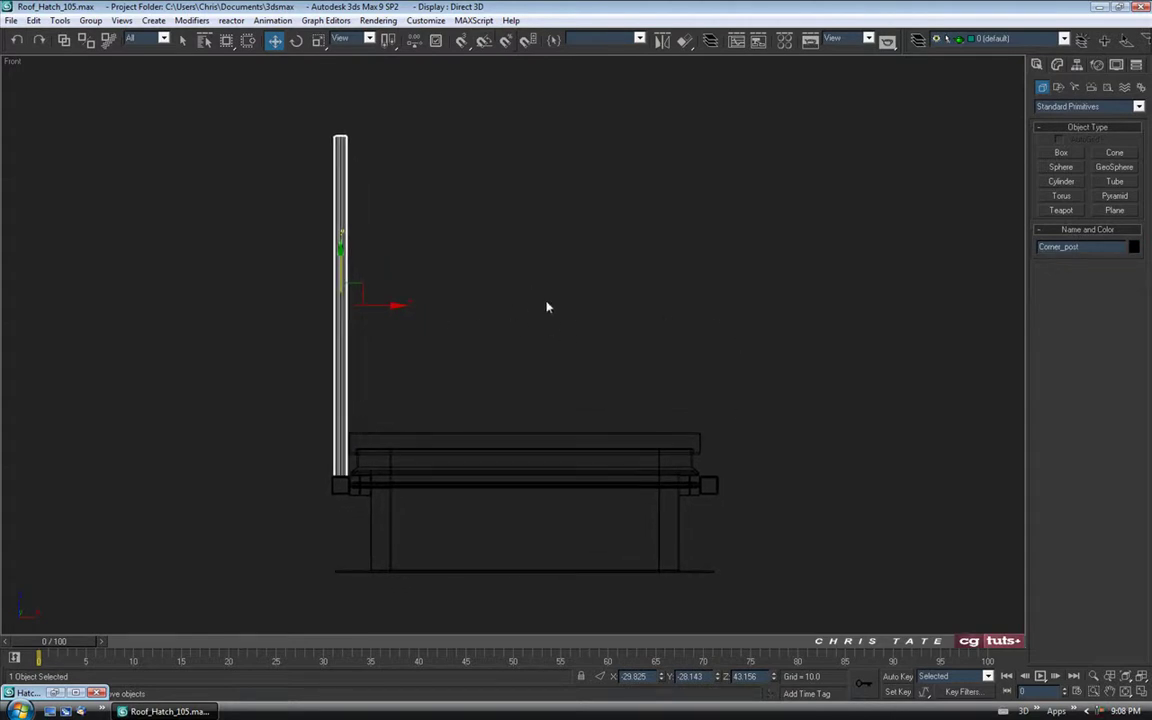
{"action": "middle_click_drag", "start_coordinate": [522, 339], "coordinate": [560, 321]}
{"action": "scroll", "coordinate": [552, 322], "scroll_direction": "up", "scroll_amount": 2}
{"action": "scroll", "coordinate": [546, 298], "scroll_direction": "down", "scroll_amount": 2}
{"action": "middle_click_drag", "start_coordinate": [546, 262], "coordinate": [550, 295]}
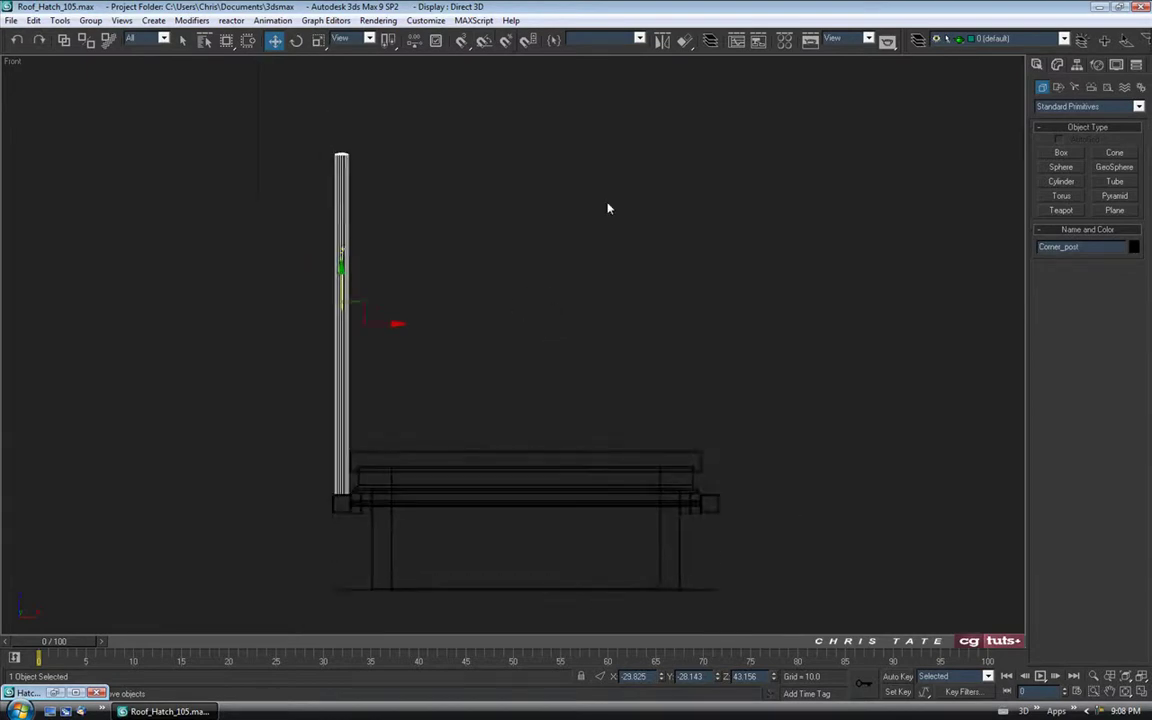
{"action": "left_click", "coordinate": [662, 42]}
{"action": "left_click_drag", "start_coordinate": [588, 241], "coordinate": [697, 99]}
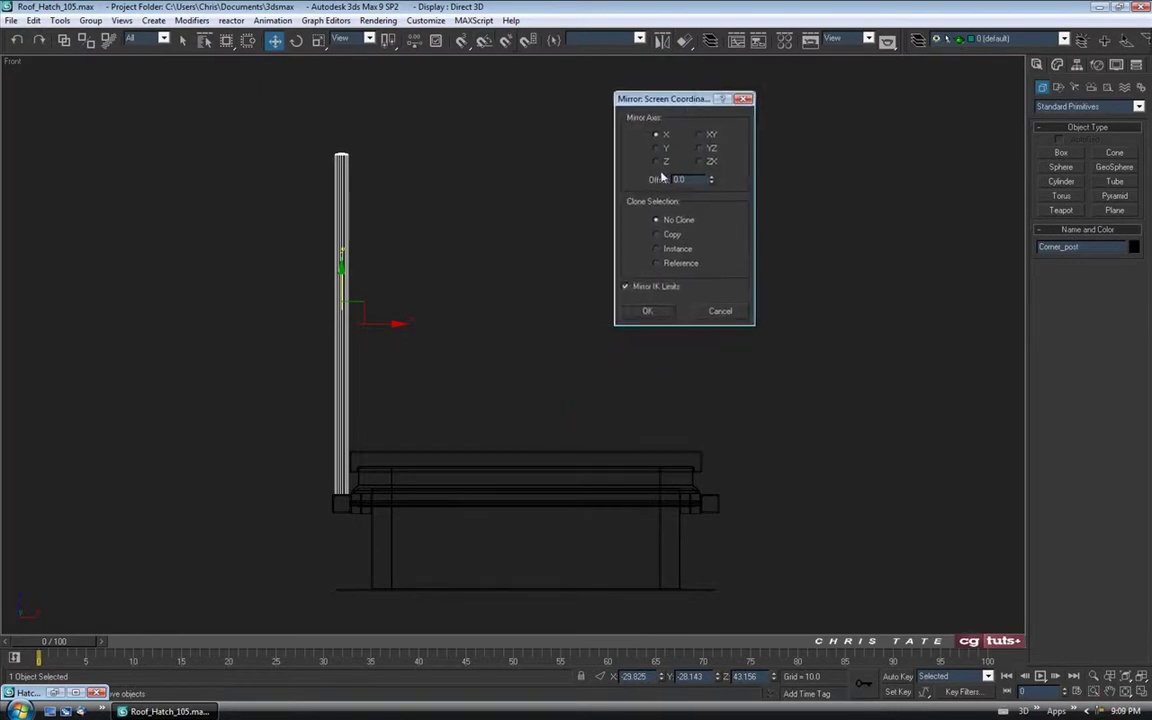
{"action": "left_click", "coordinate": [657, 235]}
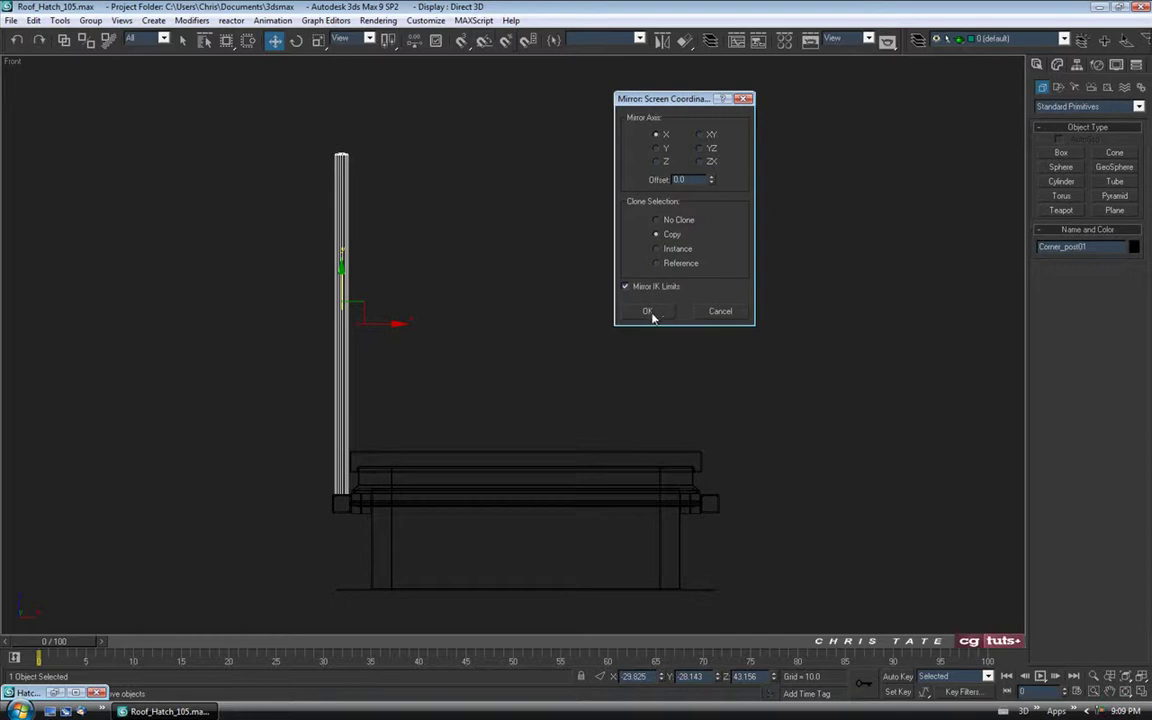
{"action": "left_click", "coordinate": [648, 312]}
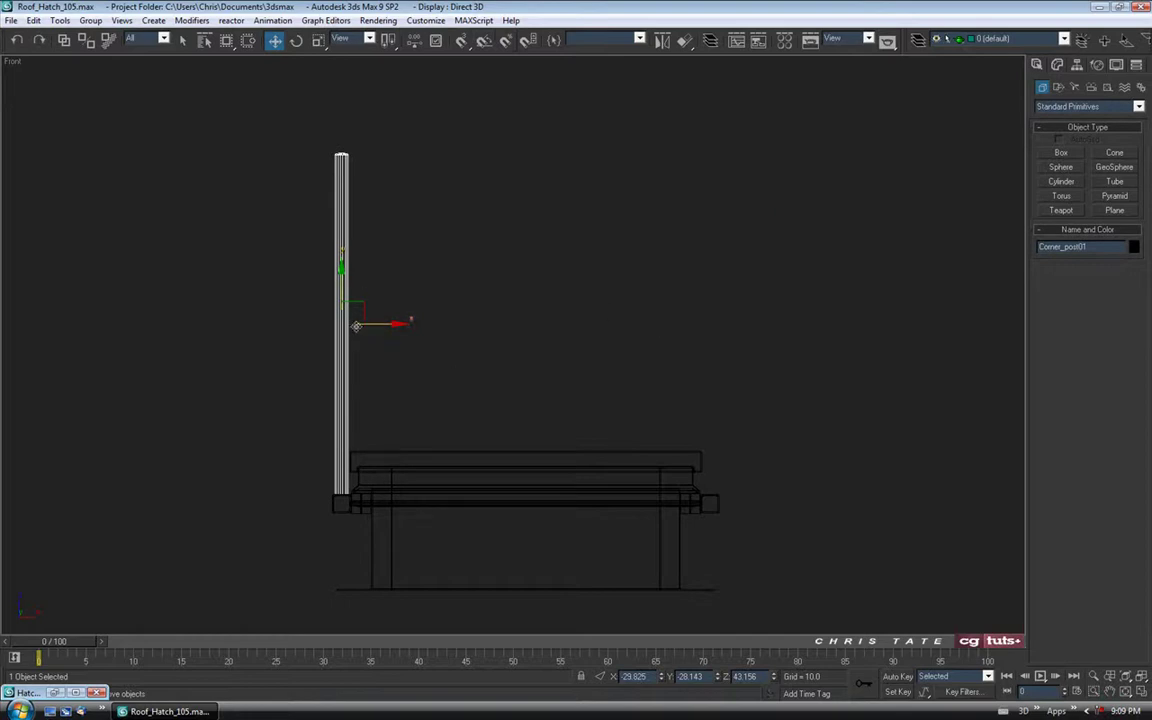
Move the mirrored post copy to the opposite side of the hatch by setting its absolute world X position to 29.825
{"action": "middle_click_drag", "start_coordinate": [465, 393], "coordinate": [431, 396]}
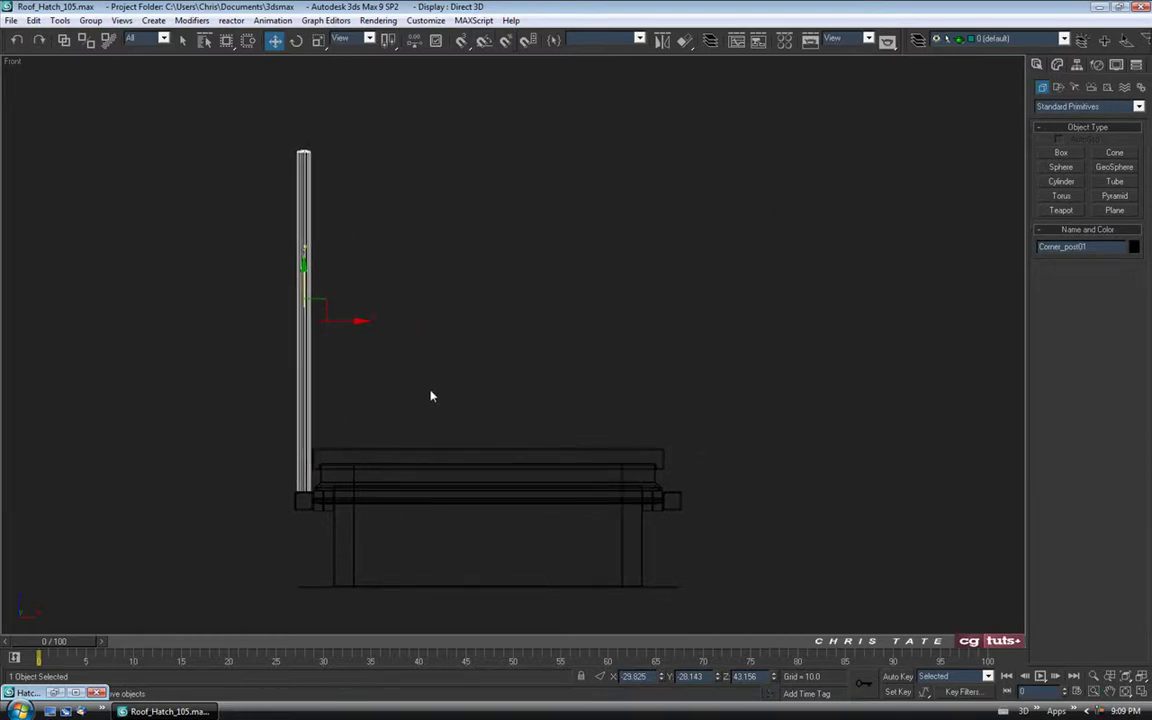
{"action": "right_click", "coordinate": [275, 42]}
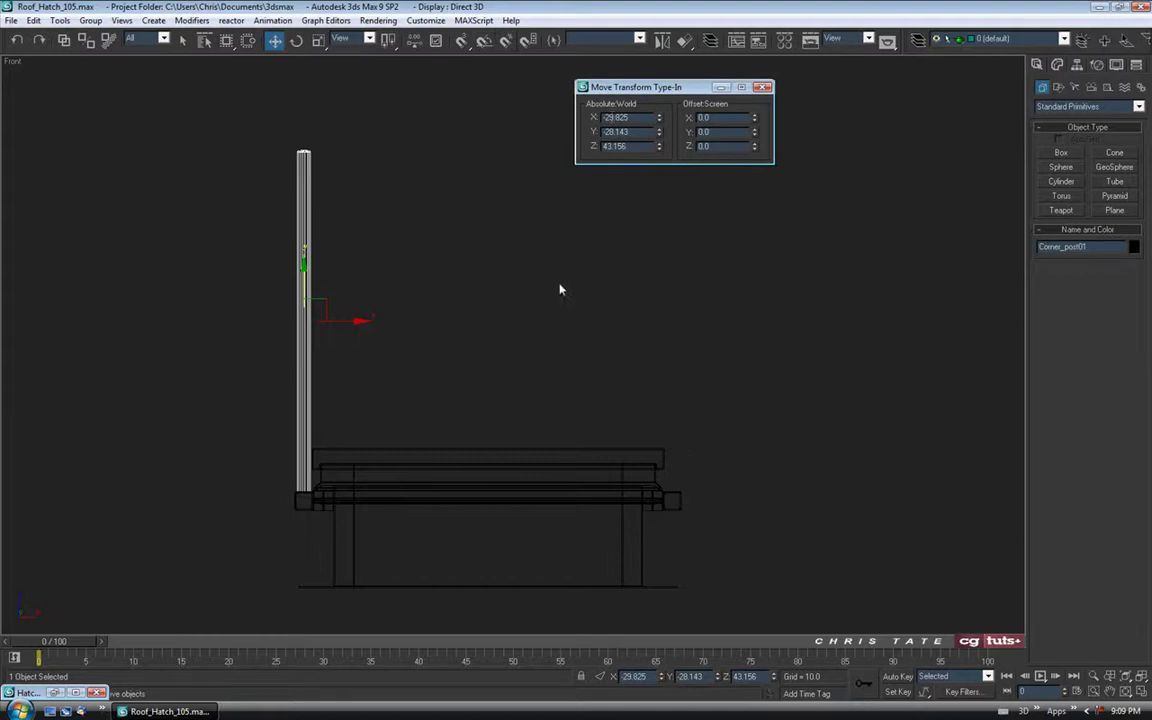
{"action": "middle_click_drag", "start_coordinate": [527, 322], "coordinate": [534, 328]}
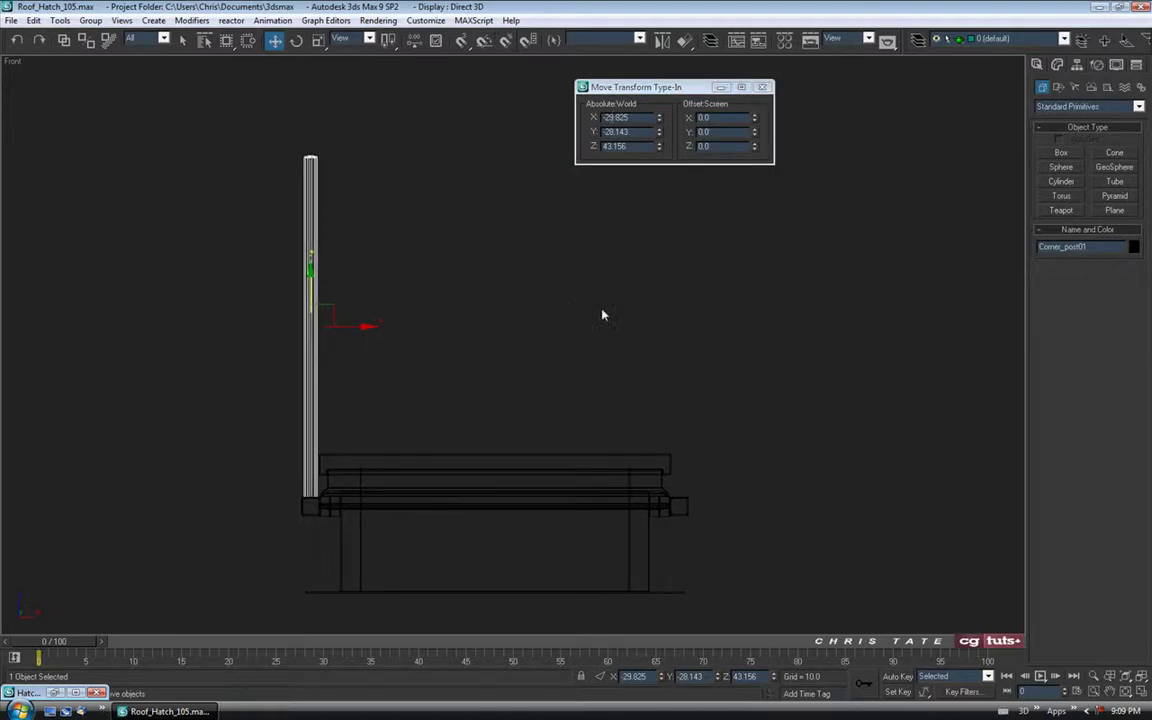
{"action": "key", "text": "g"}
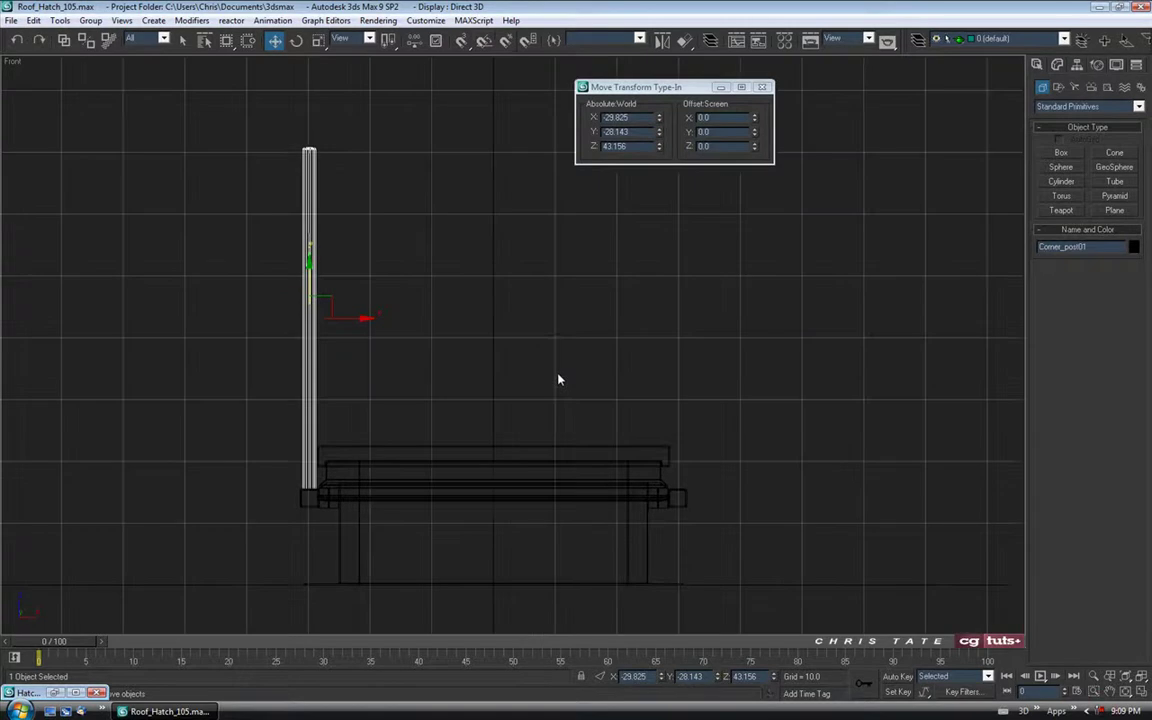
{"action": "middle_click_drag", "start_coordinate": [552, 352], "coordinate": [558, 357]}
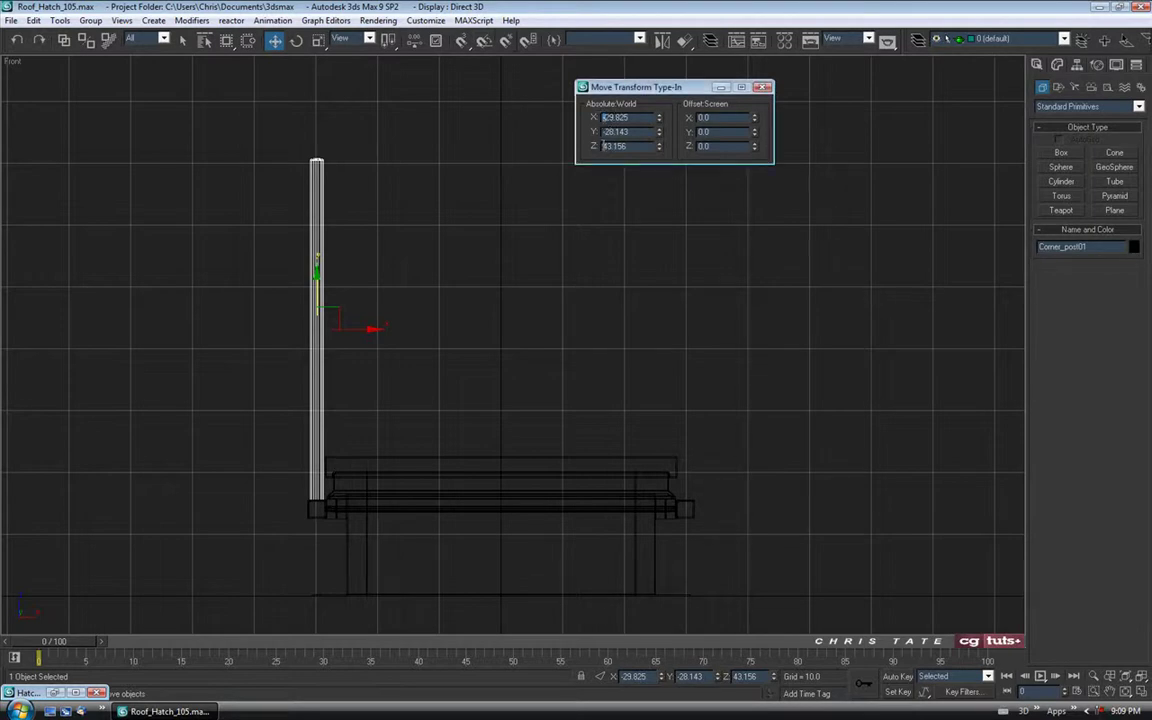
{"action": "key", "text": "BackSpace"}
{"action": "key", "text": "Return"}
{"action": "middle_click_drag", "start_coordinate": [566, 316], "coordinate": [562, 316]}
{"action": "key", "text": "g"}
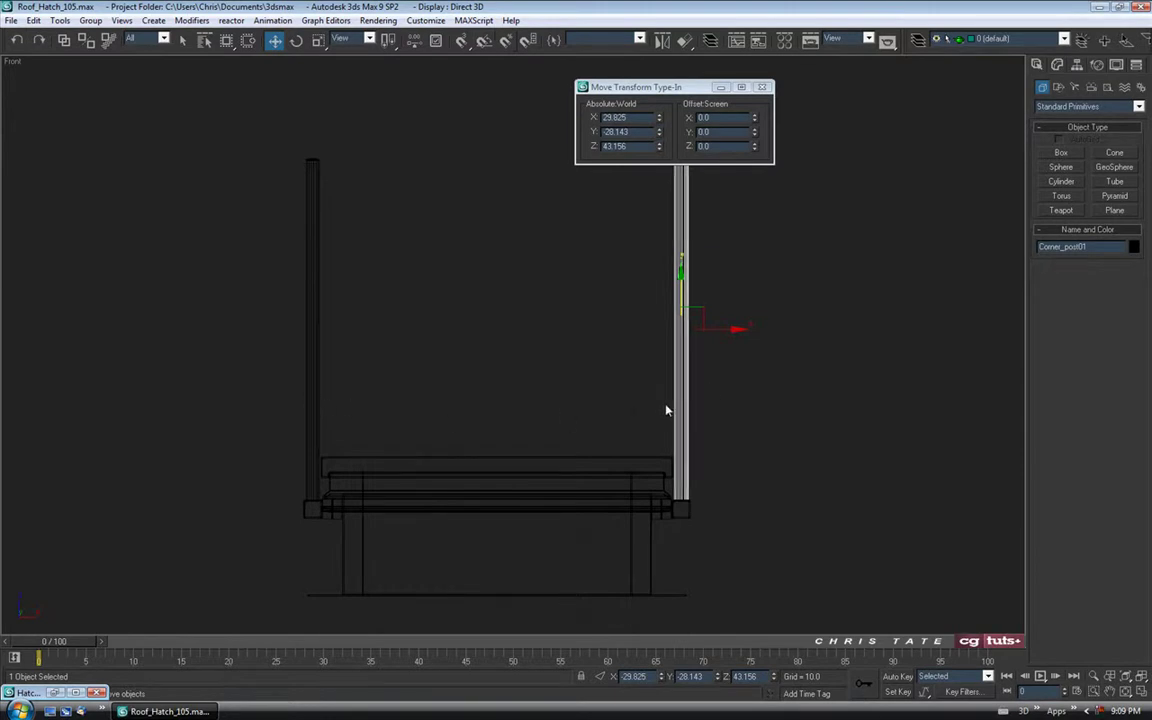
{"action": "key", "text": "g"}
{"action": "key", "text": "g"}
{"action": "left_click", "coordinate": [762, 88]}
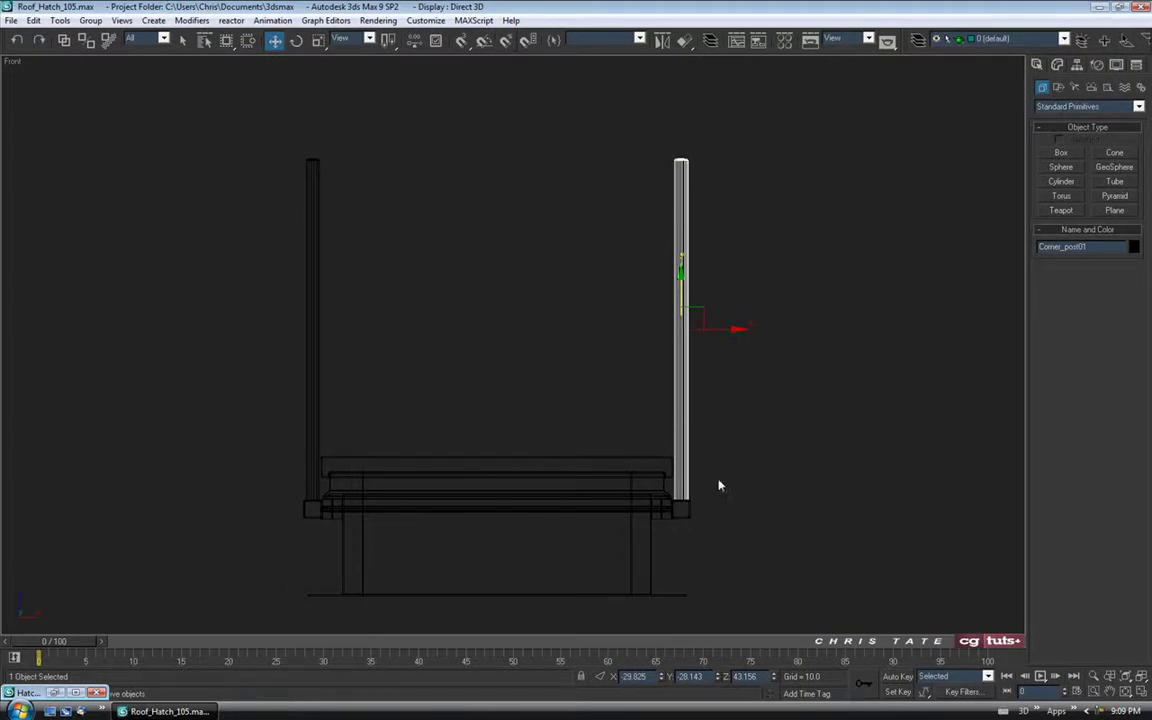
Mirror the second post along the Y axis as a copy in the Perspective view and set its absolute world Y to 28.143
{"action": "left_click", "coordinate": [1144, 694]}
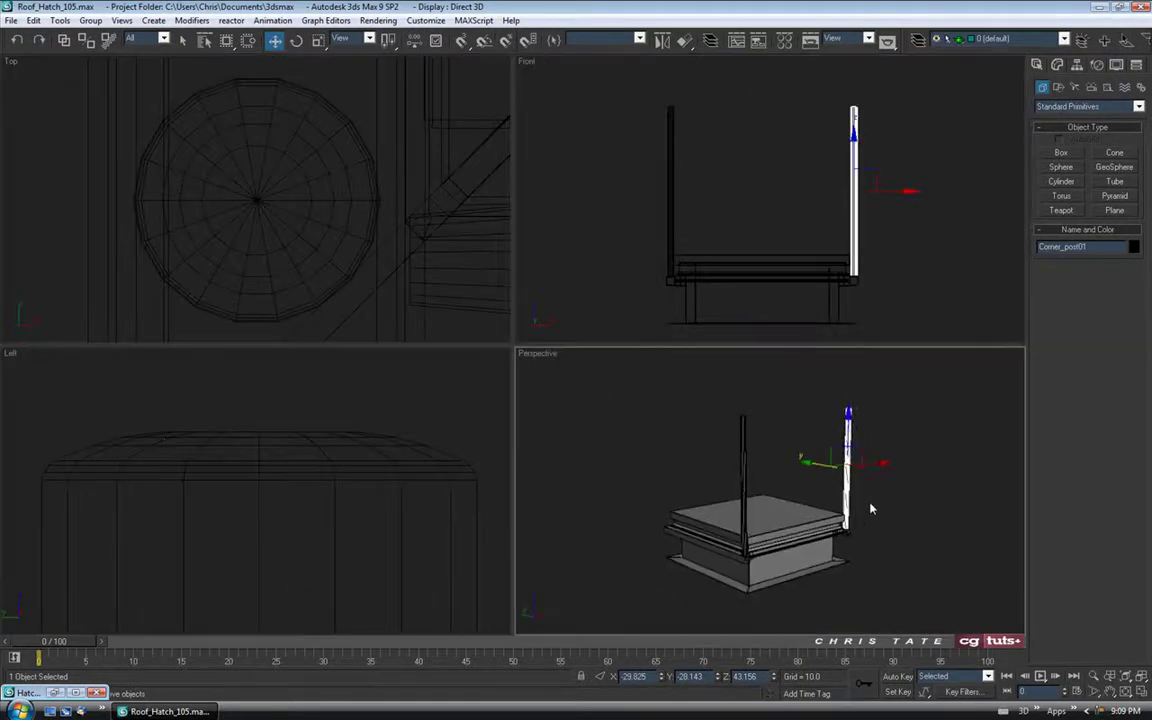
{"action": "left_click", "coordinate": [1144, 694]}
{"action": "mouse_move", "coordinate": [730, 494]}
{"action": "middle_mouse_down", "text": "alt"}
{"action": "mouse_move", "coordinate": [658, 500]}
{"action": "mouse_move", "coordinate": [609, 408]}
{"action": "mouse_move", "coordinate": [526, 401]}
{"action": "mouse_move", "coordinate": [677, 421]}
{"action": "mouse_move", "coordinate": [600, 392]}
{"action": "mouse_move", "coordinate": [608, 385]}
{"action": "middle_mouse_up", "text": "alt"}
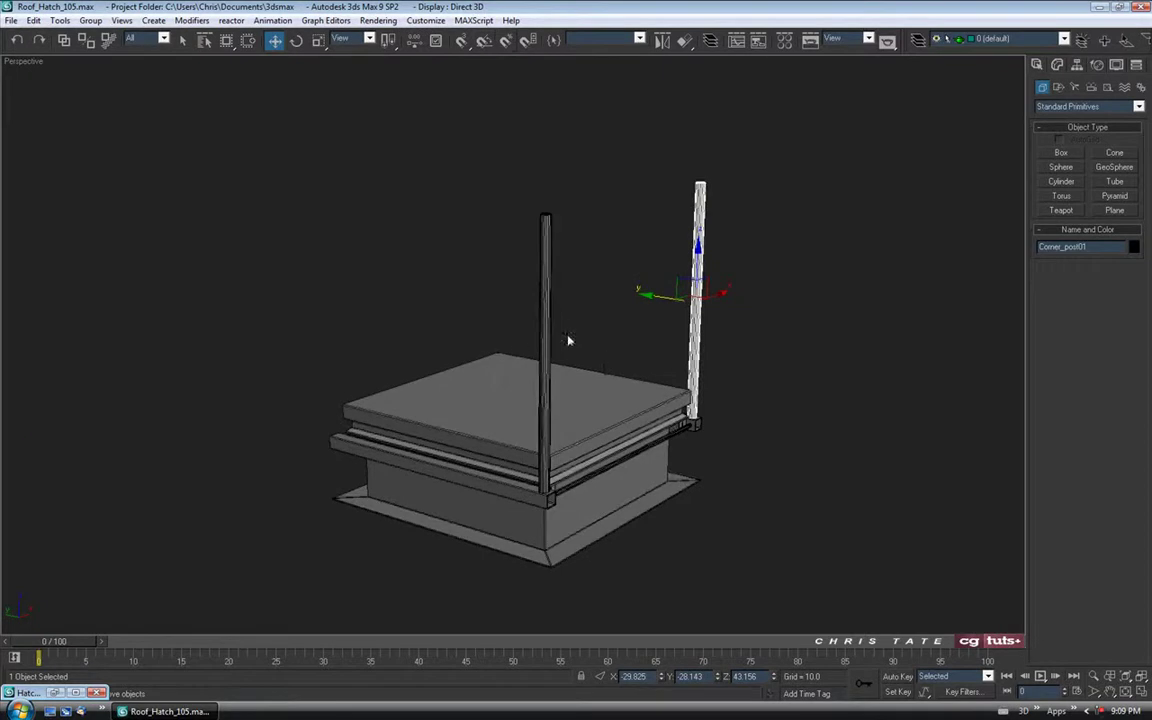
{"action": "left_click", "coordinate": [661, 40]}
{"action": "left_click_drag", "start_coordinate": [578, 244], "coordinate": [849, 86]}
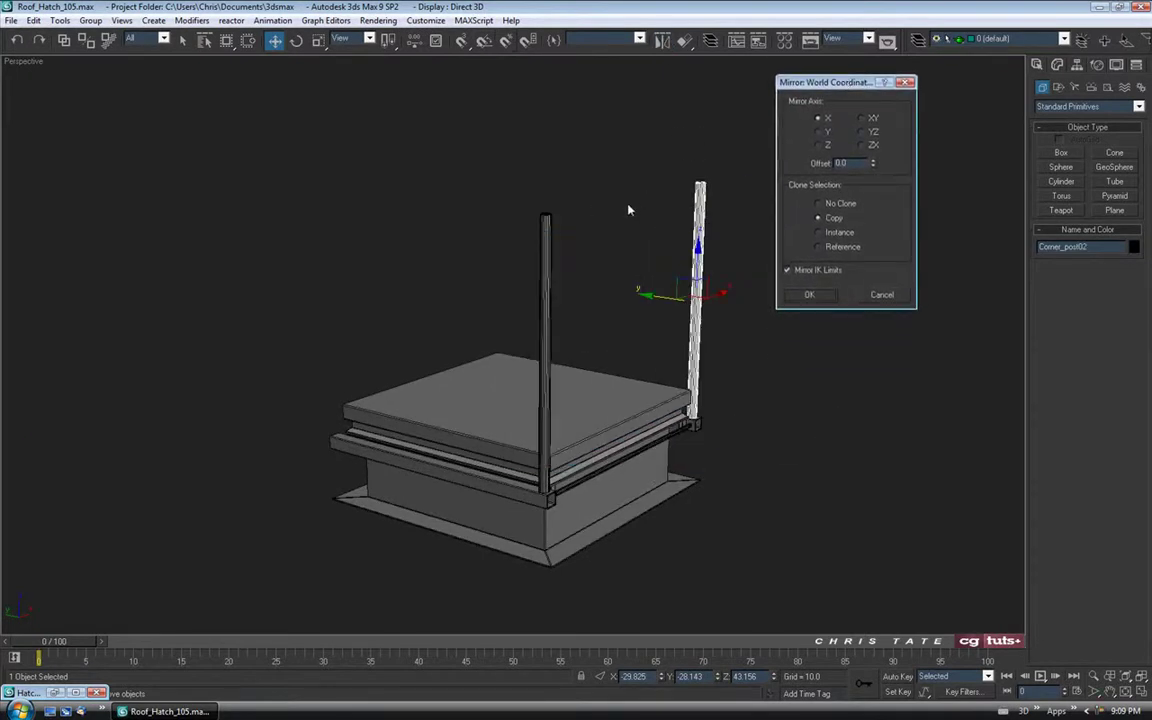
{"action": "left_click", "coordinate": [819, 132]}
{"action": "left_click", "coordinate": [809, 296]}
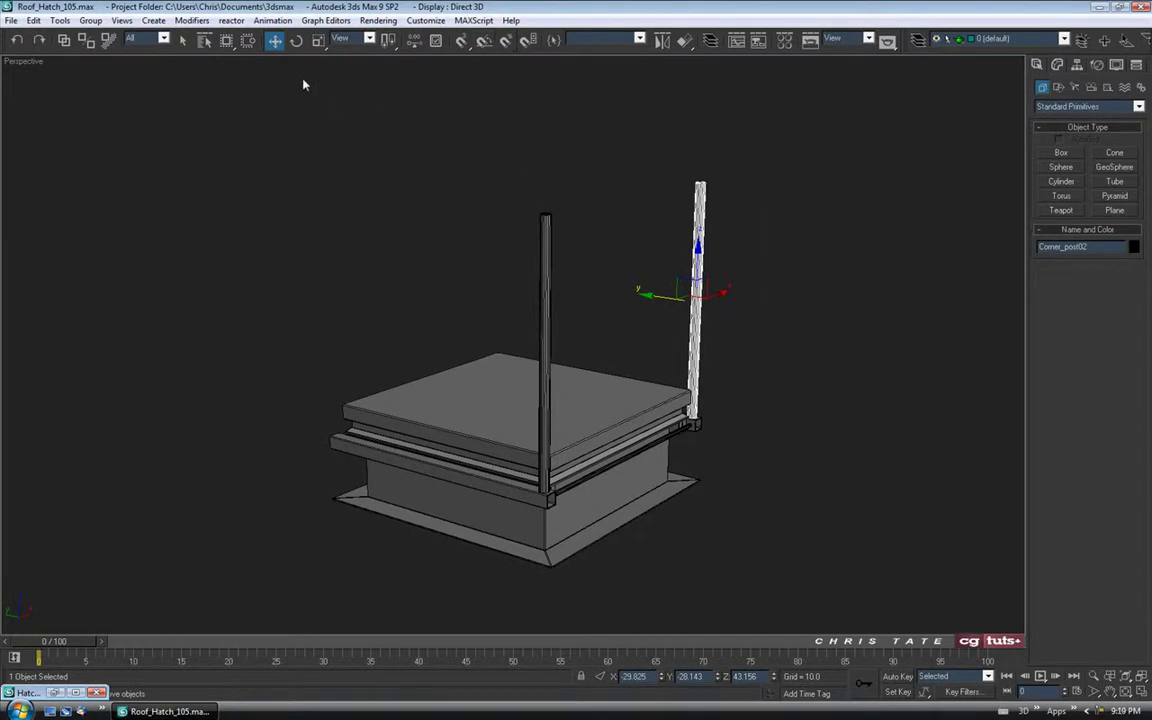
{"action": "right_click", "coordinate": [277, 45]}
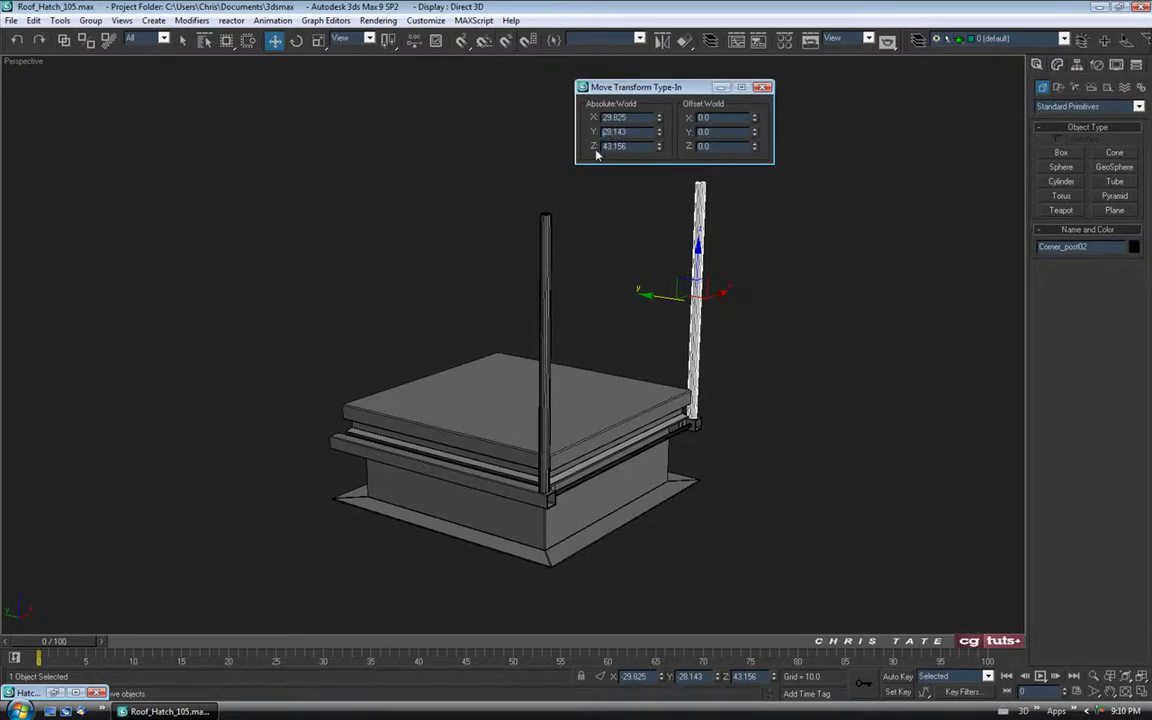
{"action": "key", "text": "Return"}
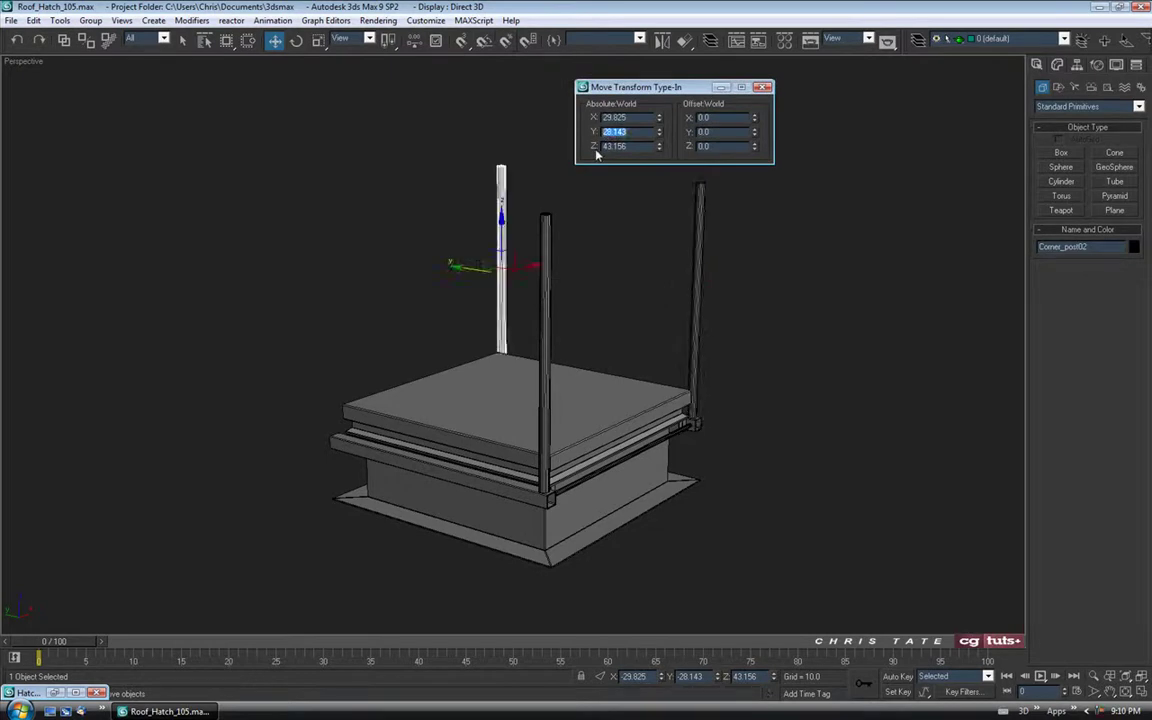
Mirror the original Corner_post along Y as a copy, set its absolute world Y to 28.143, and deselect it
{"action": "left_click", "coordinate": [543, 233]}
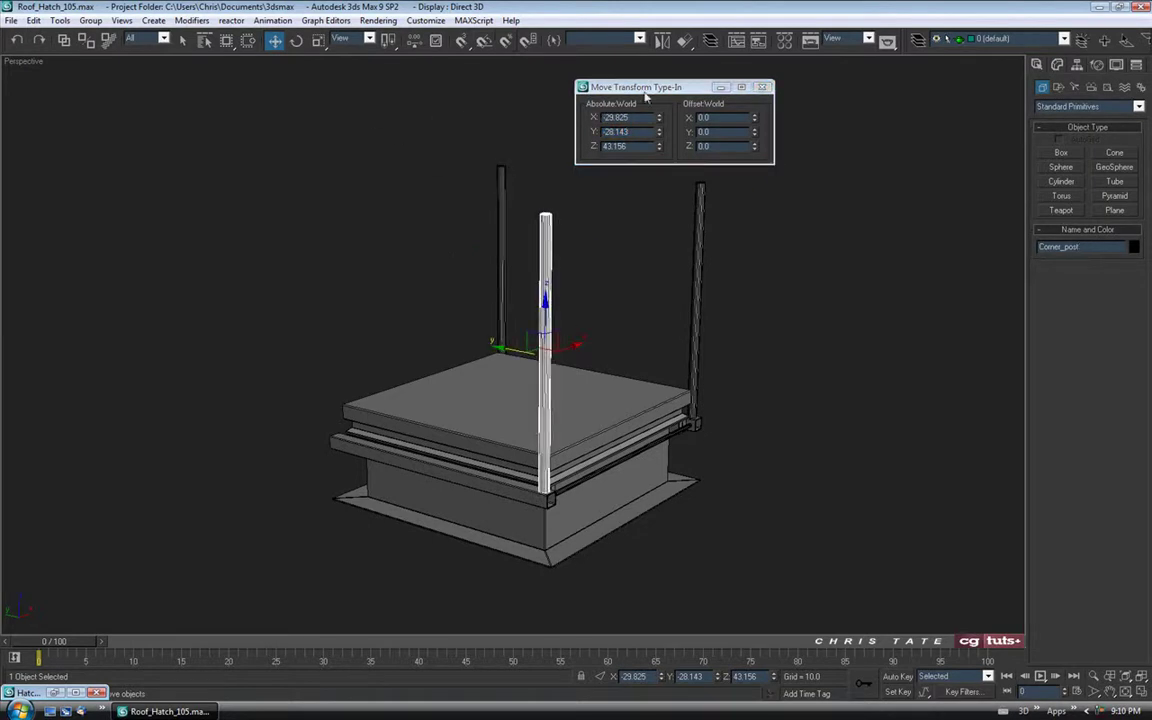
{"action": "left_click", "coordinate": [662, 42]}
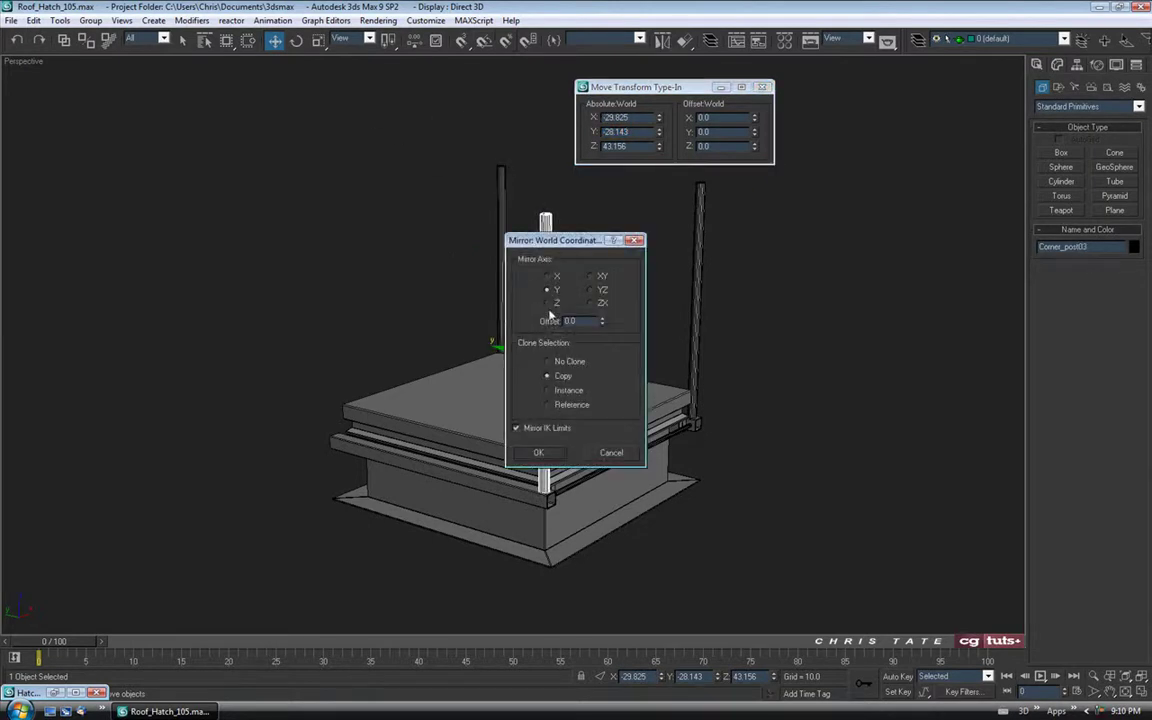
{"action": "left_click", "coordinate": [538, 452]}
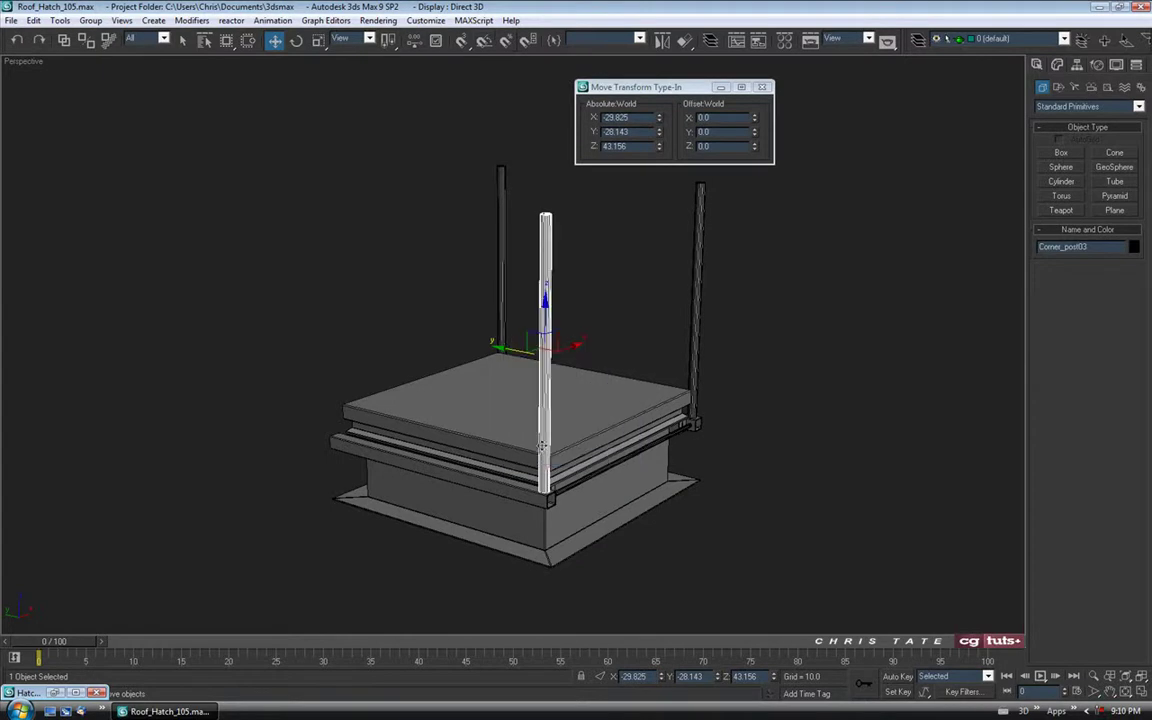
{"action": "double_click", "coordinate": [605, 131]}
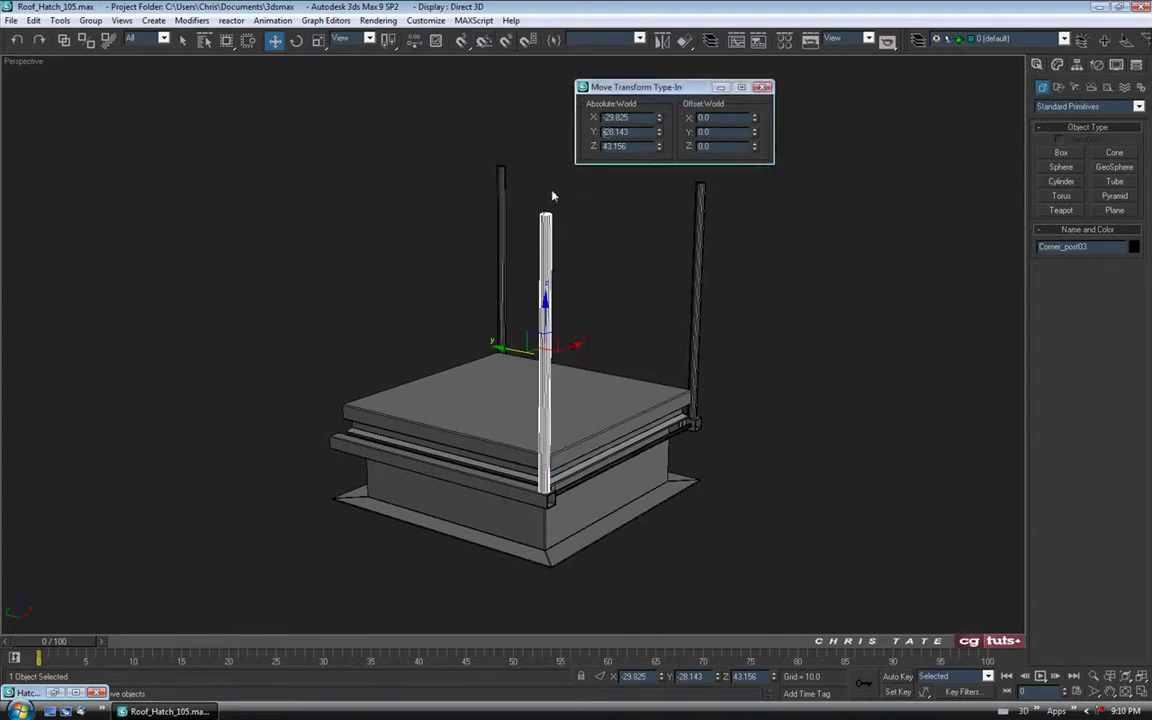
{"action": "key", "text": "Return"}
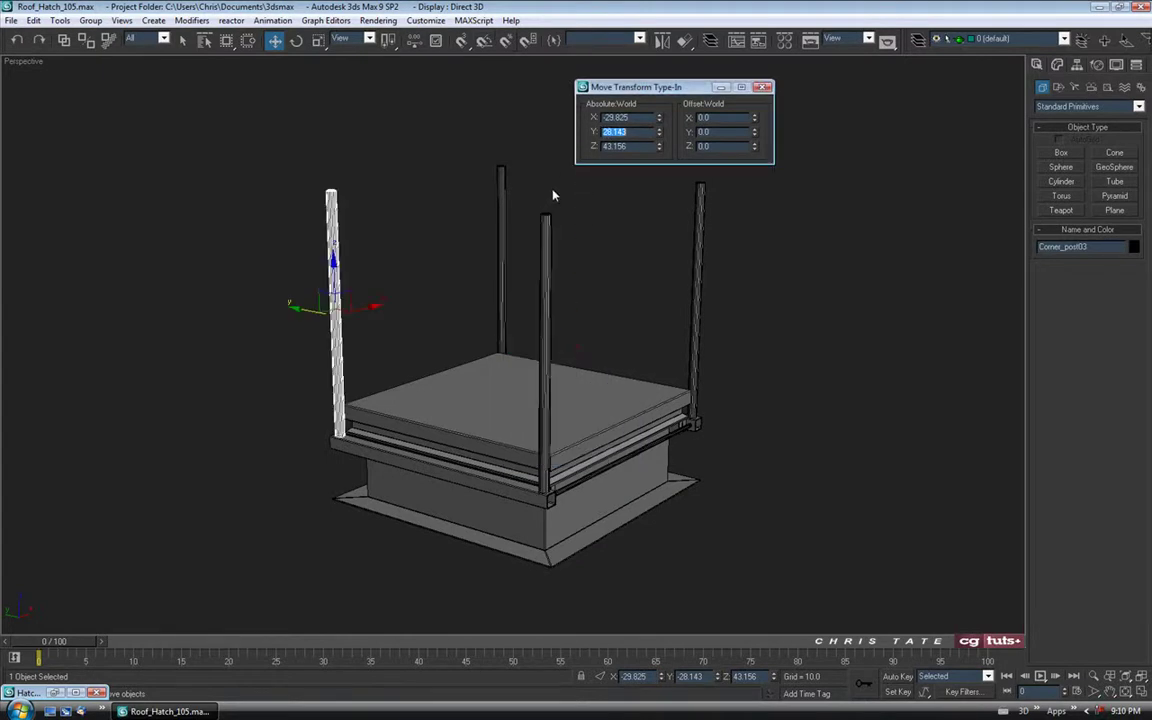
{"action": "left_click", "coordinate": [763, 87]}
{"action": "left_click", "coordinate": [627, 329]}
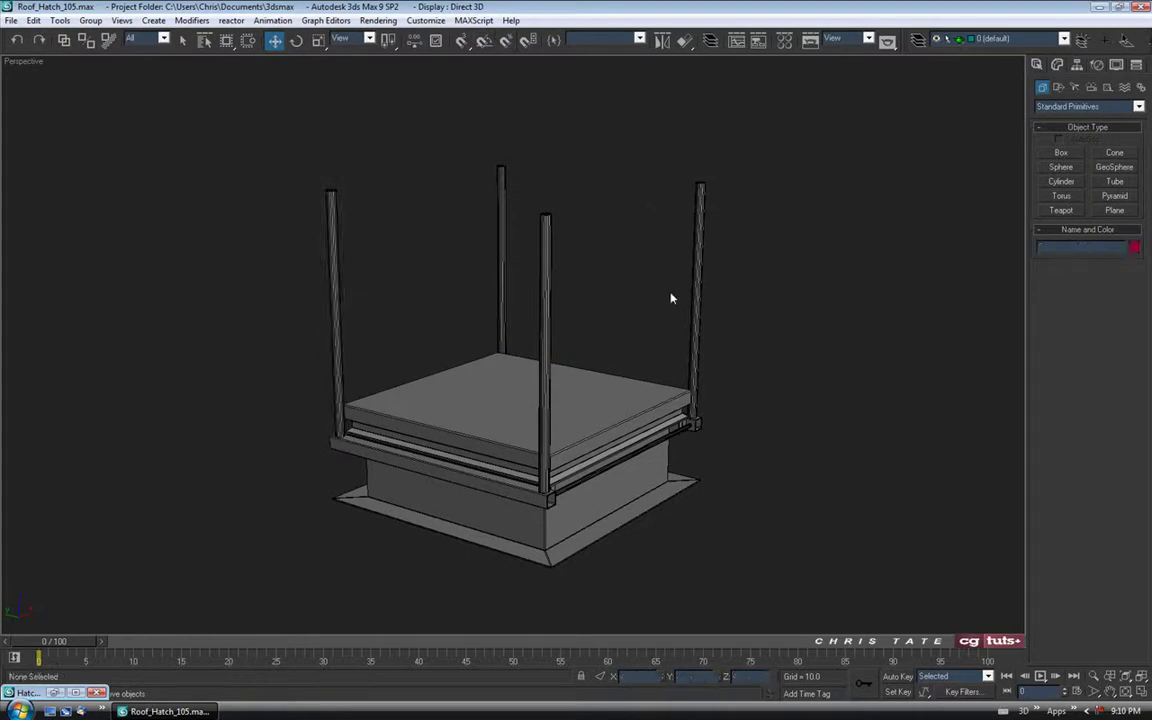
Save the scene with all four corner posts as a new incremental version, Roof_Hatch_106.max
{"action": "mouse_move", "coordinate": [713, 379]}
{"action": "middle_mouse_down", "text": "alt"}
{"action": "mouse_move", "coordinate": [597, 419]}
{"action": "mouse_move", "coordinate": [527, 427]}
{"action": "mouse_move", "coordinate": [576, 417]}
{"action": "mouse_move", "coordinate": [607, 361]}
{"action": "mouse_move", "coordinate": [579, 347]}
{"action": "mouse_move", "coordinate": [692, 355]}
{"action": "mouse_move", "coordinate": [603, 357]}
{"action": "middle_mouse_up", "text": "alt"}
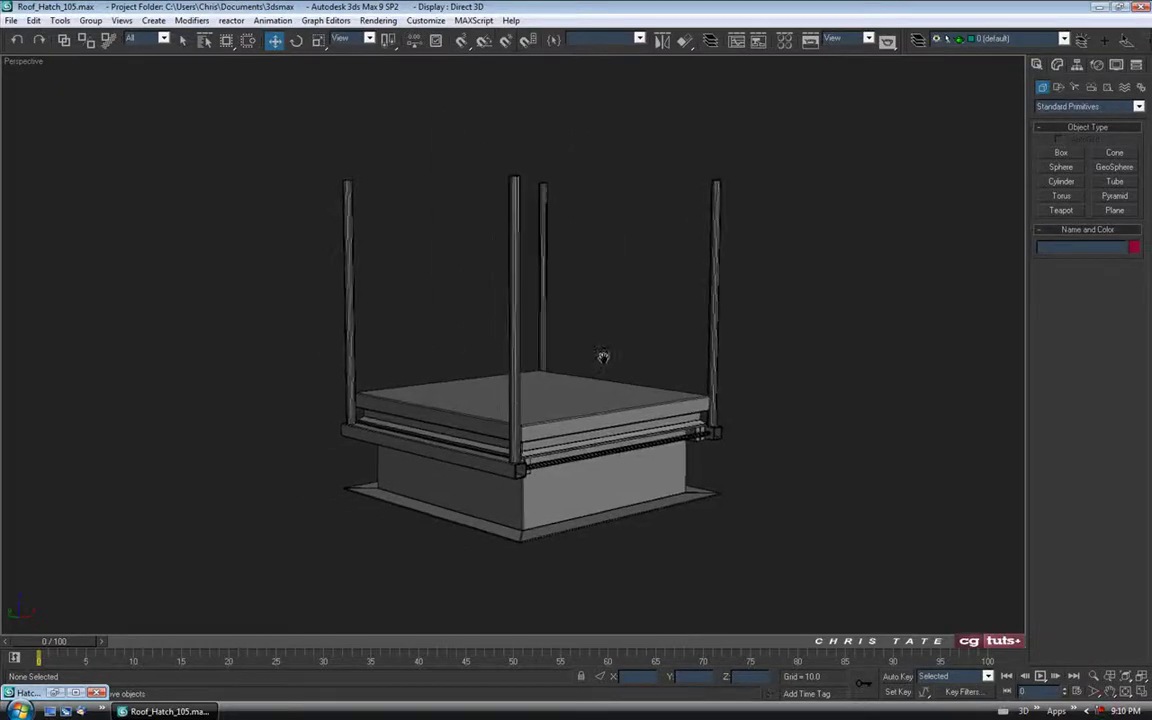
{"action": "left_click", "coordinate": [10, 20]}
{"action": "left_click", "coordinate": [30, 116]}
{"action": "left_click", "coordinate": [317, 467]}
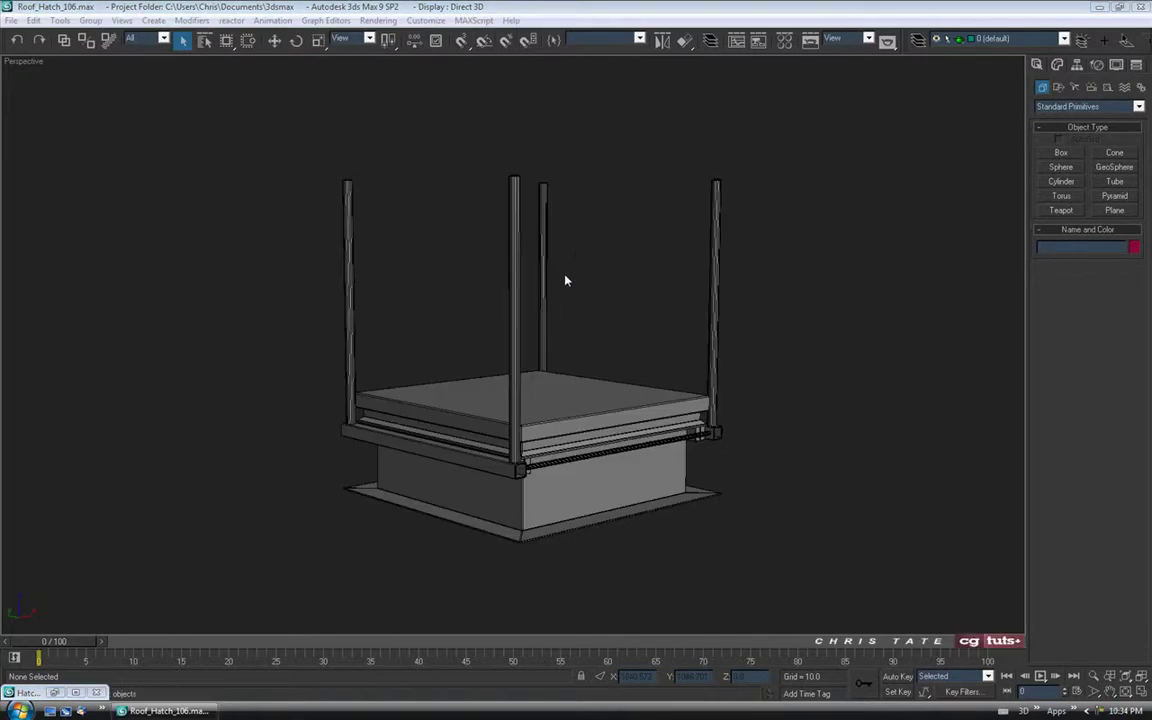
Examine the horizontal rails and their clamps on the corner posts in the Hatch Closed.JPG reference photo
{"action": "left_click", "coordinate": [55, 692]}
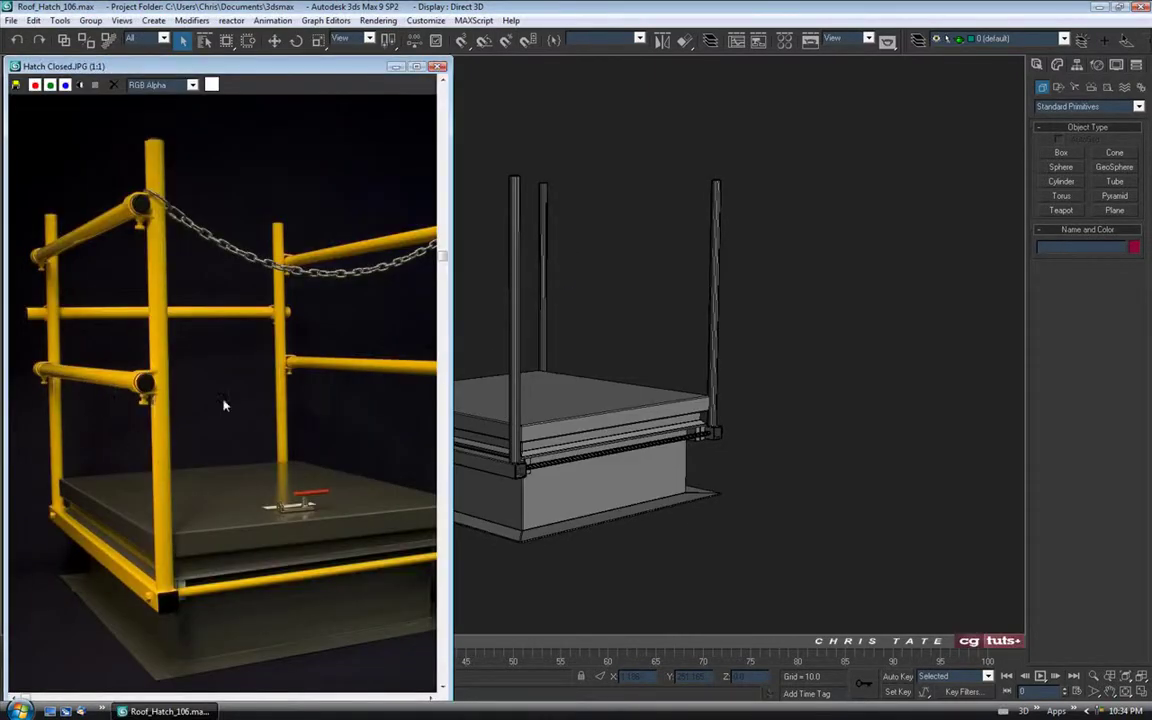
{"action": "scroll", "coordinate": [255, 400], "scroll_direction": "up", "scroll_amount": 1}
{"action": "scroll", "coordinate": [185, 373], "scroll_direction": "up", "scroll_amount": 1}
{"action": "mouse_move", "coordinate": [185, 375]}
{"action": "middle_mouse_down"}
{"action": "mouse_move", "coordinate": [280, 373]}
{"action": "mouse_move", "coordinate": [363, 338]}
{"action": "mouse_move", "coordinate": [346, 330]}
{"action": "middle_mouse_up"}
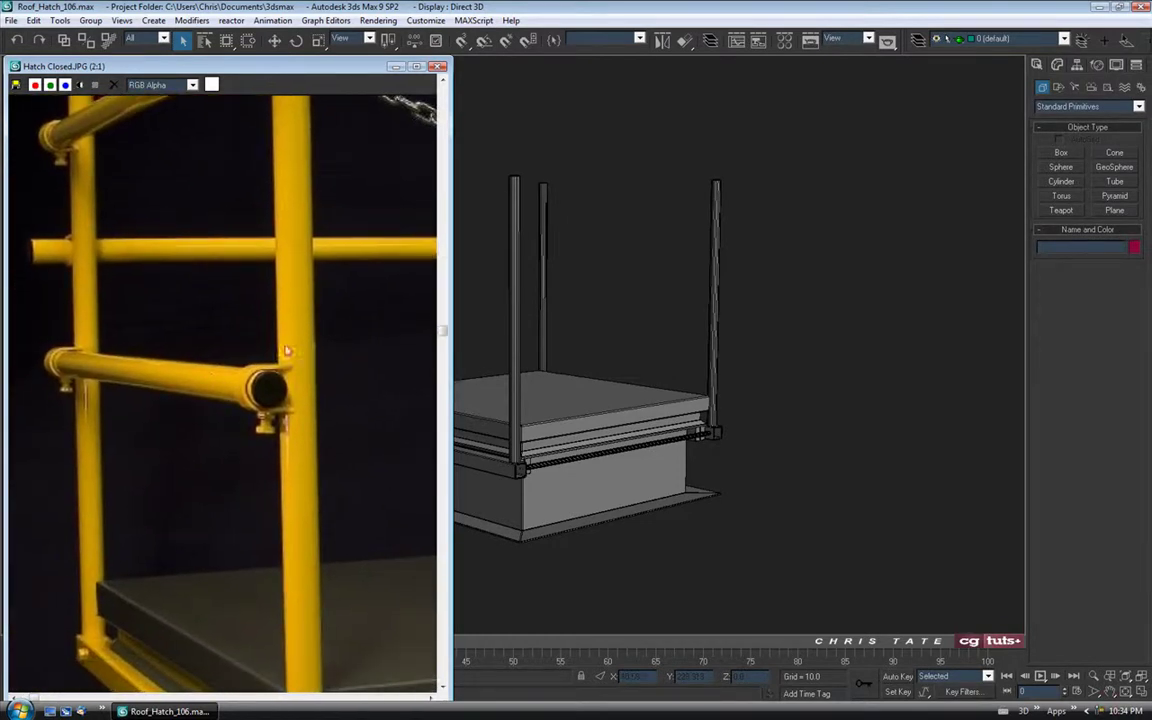
{"action": "mouse_move", "coordinate": [328, 265]}
{"action": "middle_mouse_down"}
{"action": "mouse_move", "coordinate": [342, 450]}
{"action": "mouse_move", "coordinate": [340, 468]}
{"action": "mouse_move", "coordinate": [318, 480]}
{"action": "middle_mouse_up"}
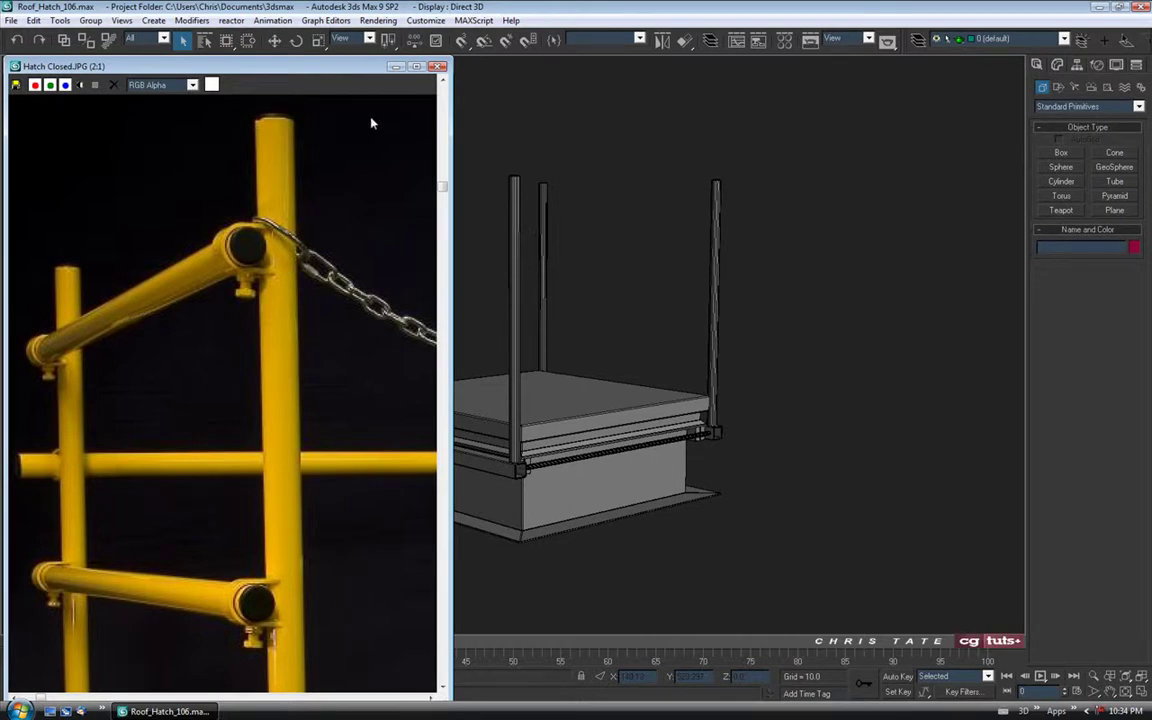
{"action": "left_click", "coordinate": [395, 66]}
Select the nearest corner post, enable Angle Snap for rotation, and undo a trial rotation of the post about X
{"action": "mouse_move", "coordinate": [483, 360]}
{"action": "middle_mouse_down", "text": "alt"}
{"action": "mouse_move", "coordinate": [508, 376]}
{"action": "mouse_move", "coordinate": [558, 355]}
{"action": "mouse_move", "coordinate": [576, 365]}
{"action": "middle_mouse_up", "text": "alt"}
{"action": "scroll", "coordinate": [610, 368], "scroll_direction": "up", "scroll_amount": 3}
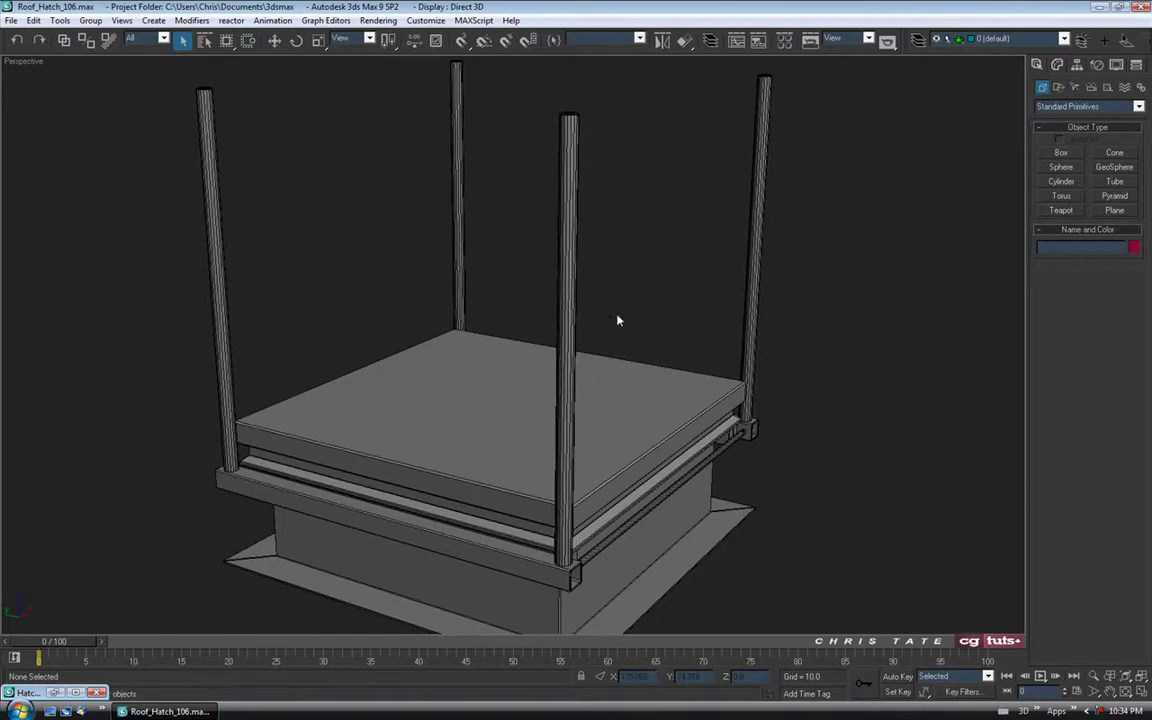
{"action": "mouse_move", "coordinate": [604, 291]}
{"action": "middle_mouse_down", "text": "alt"}
{"action": "mouse_move", "coordinate": [616, 317]}
{"action": "mouse_move", "coordinate": [612, 291]}
{"action": "middle_mouse_up", "text": "alt"}
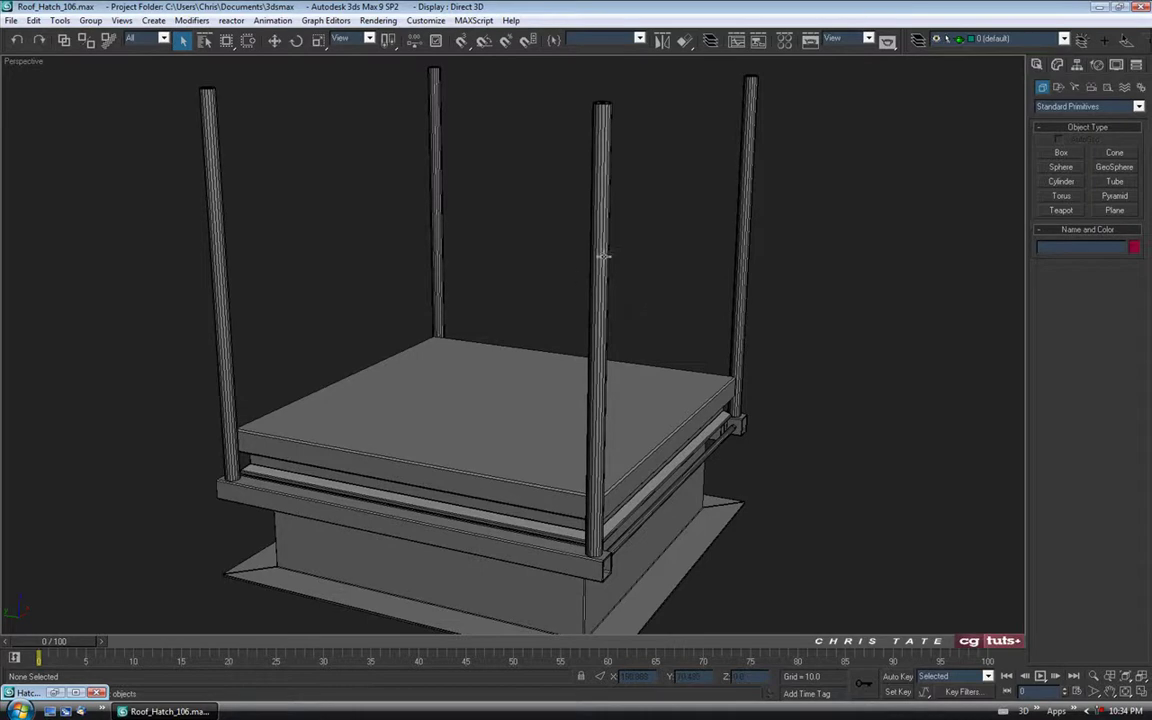
{"action": "mouse_move", "coordinate": [628, 280]}
{"action": "middle_mouse_down", "text": "alt"}
{"action": "mouse_move", "coordinate": [594, 219]}
{"action": "mouse_move", "coordinate": [580, 230]}
{"action": "middle_mouse_up", "text": "alt"}
{"action": "left_click", "coordinate": [527, 250]}
{"action": "middle_click_drag", "start_coordinate": [591, 296], "coordinate": [602, 319]}
{"action": "left_click", "coordinate": [296, 41]}
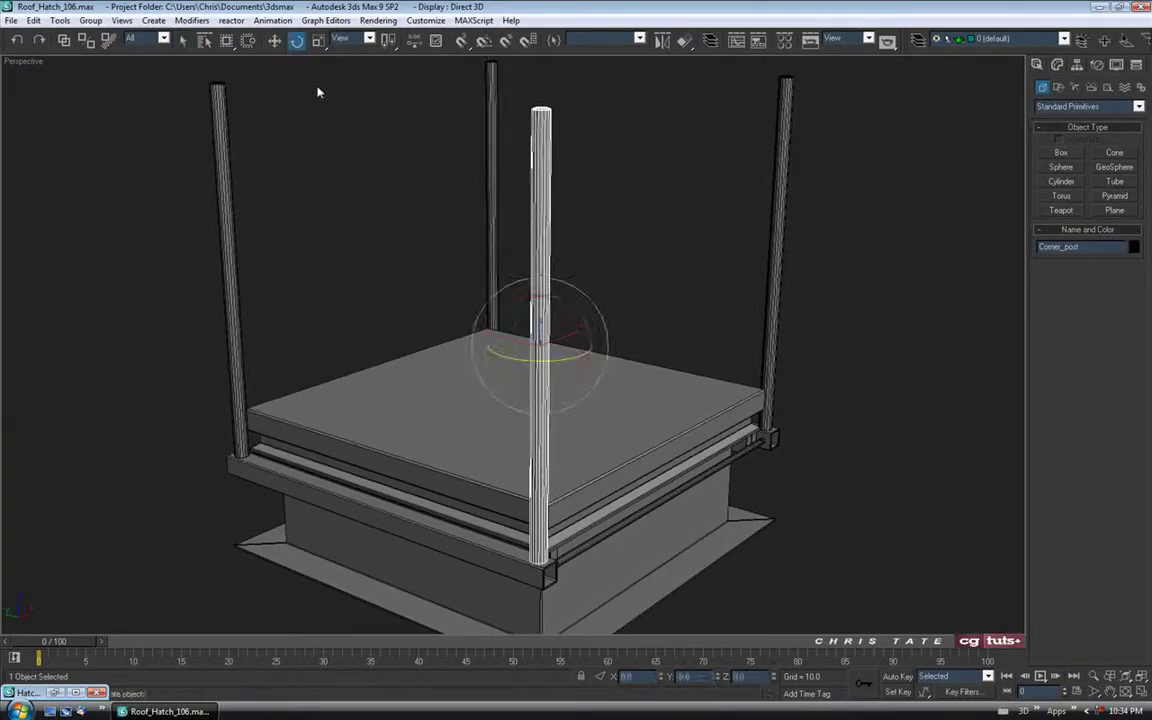
{"action": "left_click", "coordinate": [485, 42]}
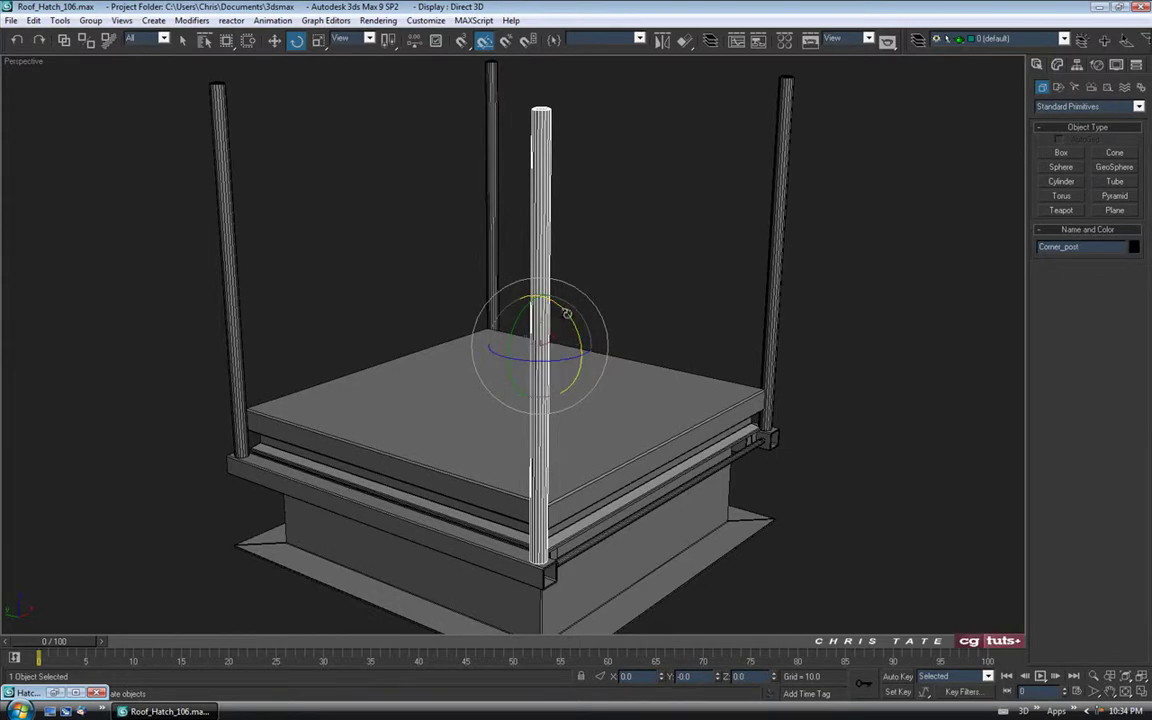
{"action": "left_click_drag", "start_coordinate": [566, 314], "coordinate": [583, 341]}
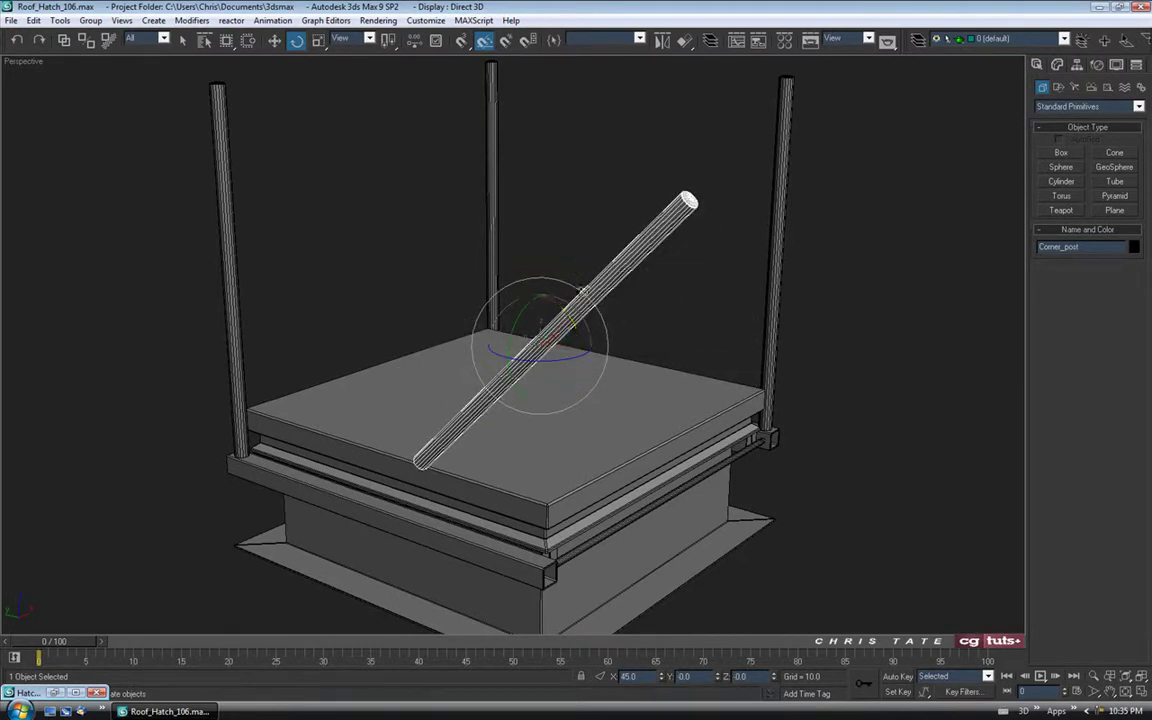
{"action": "key", "text": "ctrl+z"}
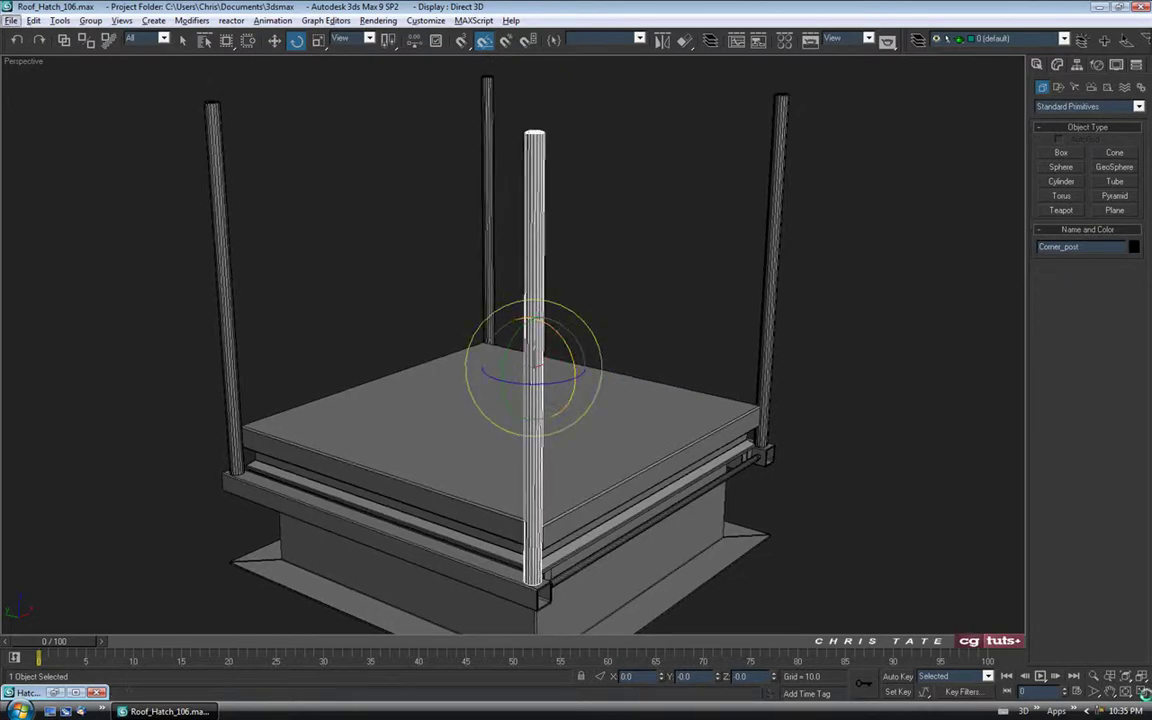
In the Left view, rotate the selected corner post 90 degrees as a copy named Rail
{"action": "key", "text": "alt+w"}
{"action": "scroll", "coordinate": [386, 471], "scroll_direction": "down", "scroll_amount": 5}
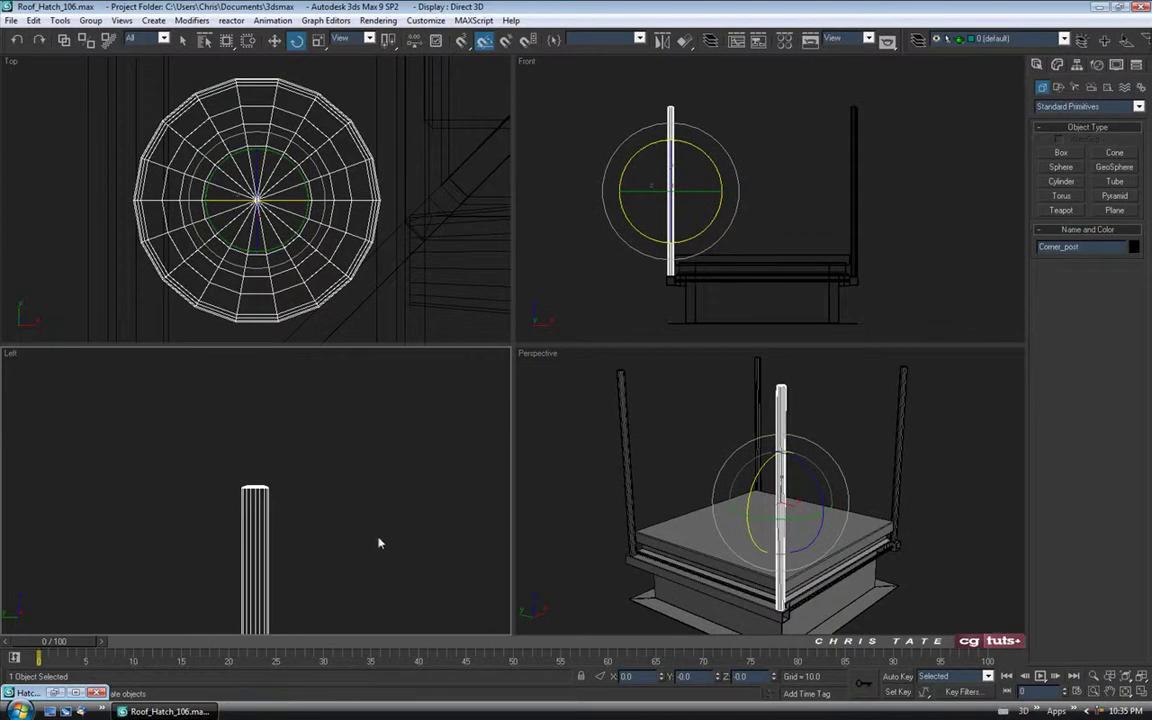
{"action": "middle_click_drag", "start_coordinate": [377, 530], "coordinate": [374, 357]}
{"action": "key", "text": "alt+w"}
{"action": "scroll", "coordinate": [445, 437], "scroll_direction": "down", "scroll_amount": 3}
{"action": "middle_click_drag", "start_coordinate": [445, 437], "coordinate": [425, 402]}
{"action": "scroll", "coordinate": [425, 402], "scroll_direction": "up", "scroll_amount": 2}
{"action": "middle_click_drag", "start_coordinate": [566, 421], "coordinate": [577, 361]}
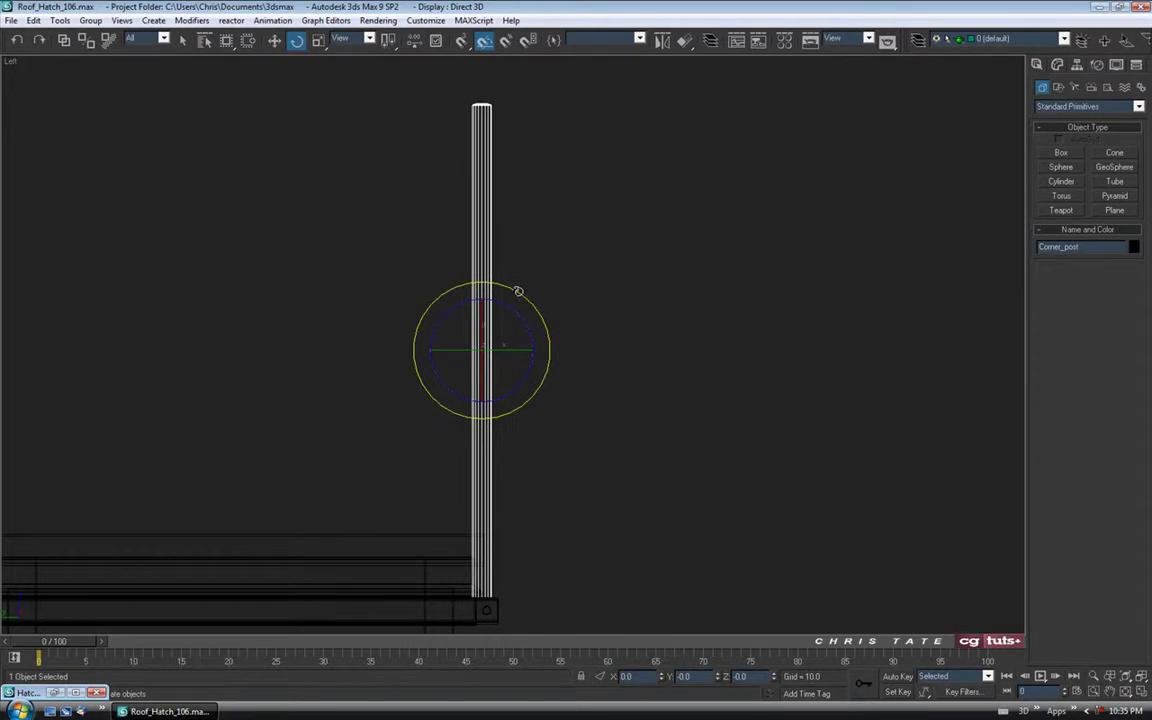
{"action": "left_click_drag", "start_coordinate": [517, 291], "coordinate": [556, 336], "text": "shift"}
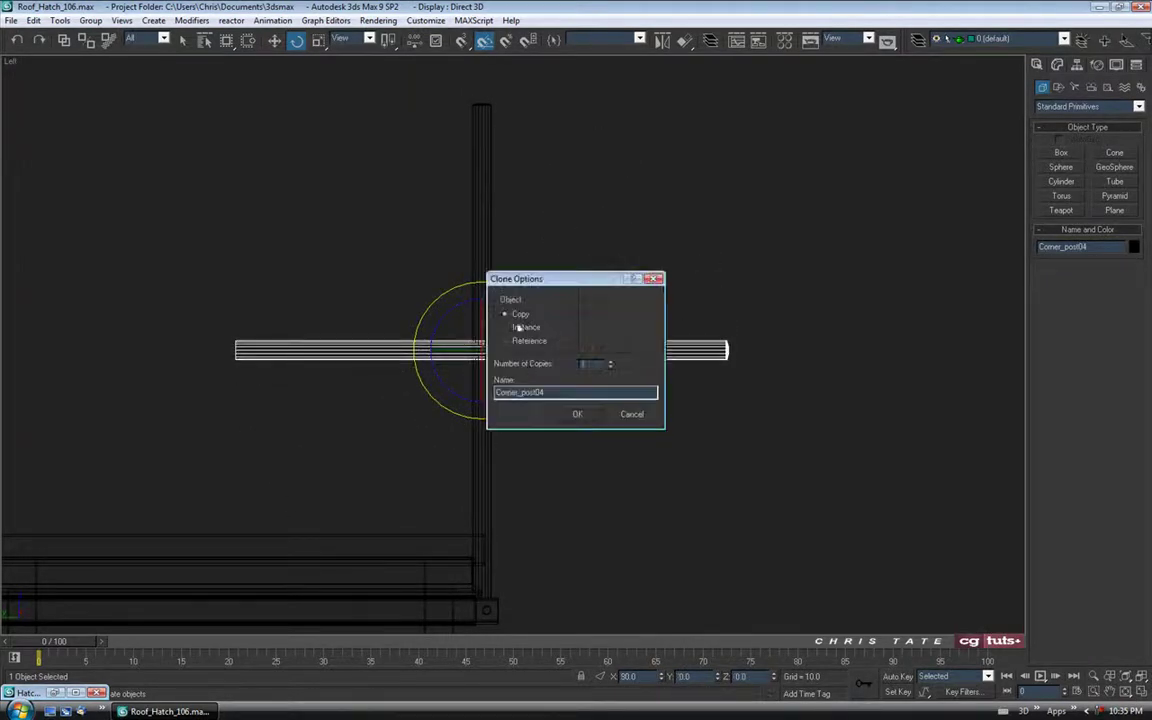
{"action": "double_click", "coordinate": [549, 393]}
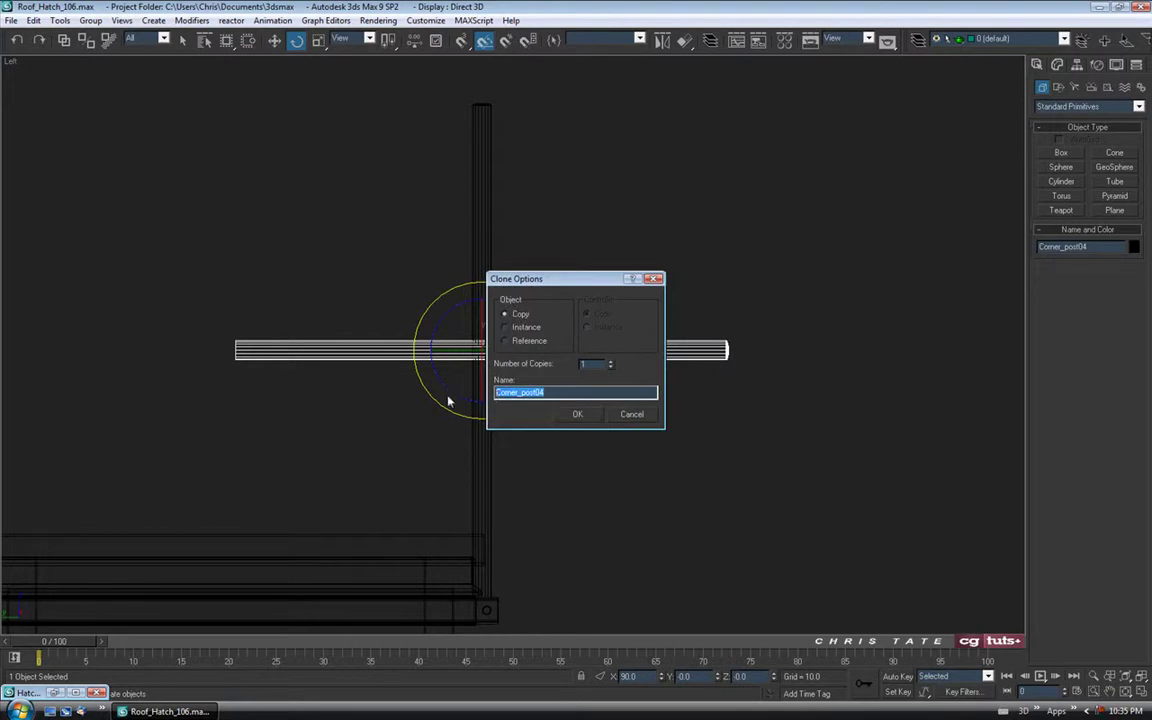
{"action": "type", "text": "Rail"}
{"action": "left_click", "coordinate": [575, 415]}
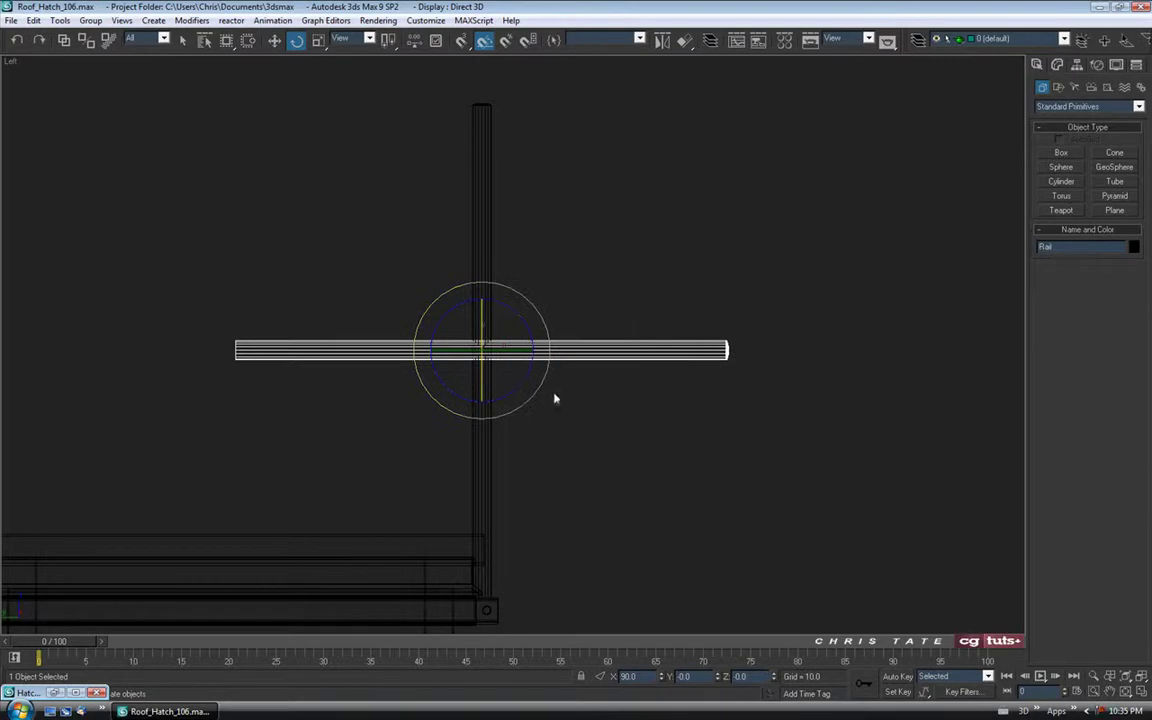
Set the Rail's absolute world Y to 0 so that it is centred between the two posts in the Perspective view
{"action": "key", "text": "alt+w"}
{"action": "right_click", "coordinate": [693, 481]}
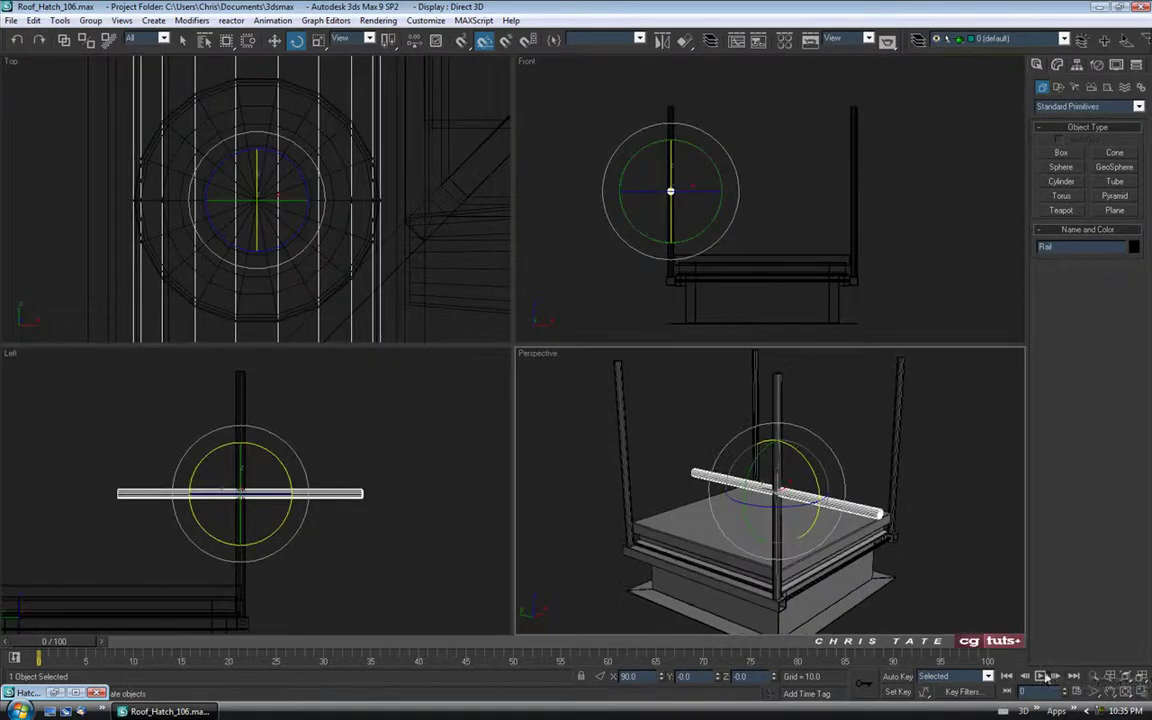
{"action": "key", "text": "alt+w"}
{"action": "middle_click_drag", "start_coordinate": [694, 480], "coordinate": [696, 462]}
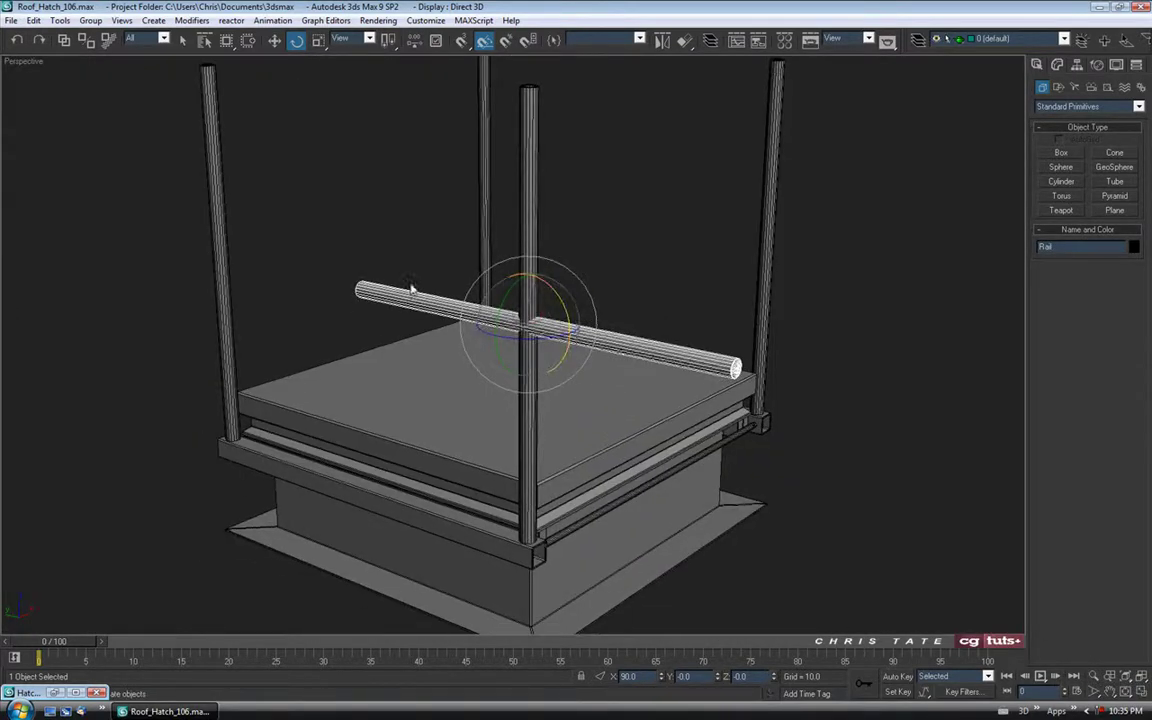
{"action": "right_click", "coordinate": [275, 42]}
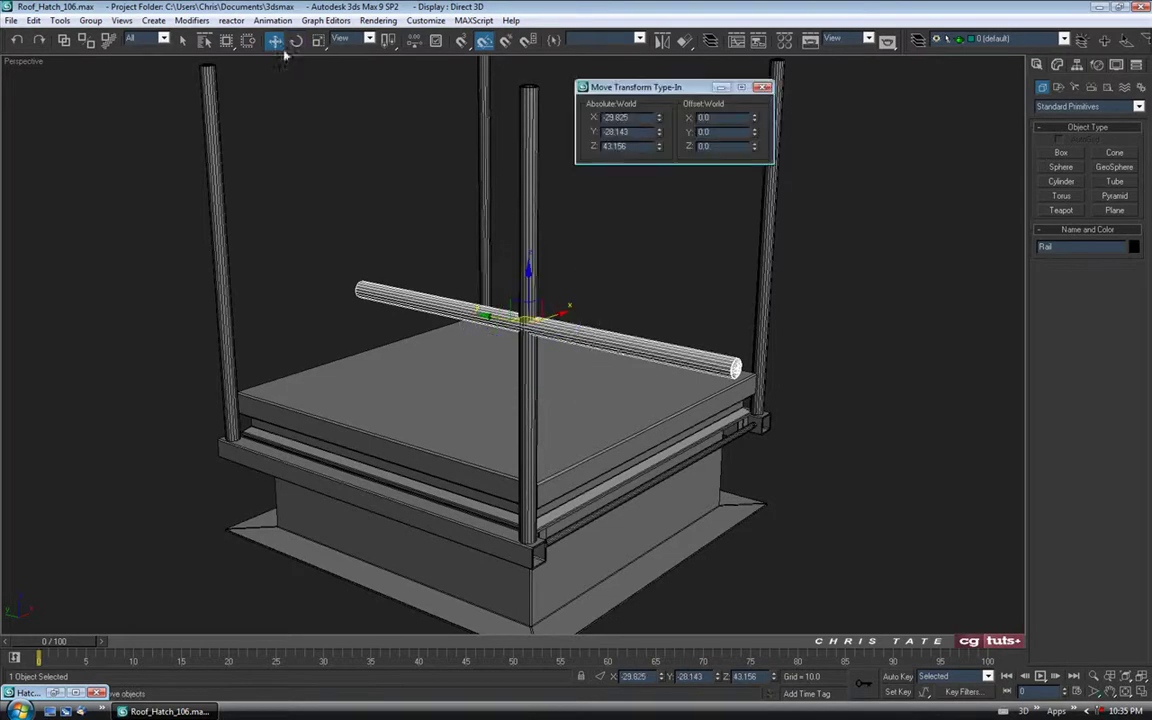
{"action": "right_click", "coordinate": [659, 135]}
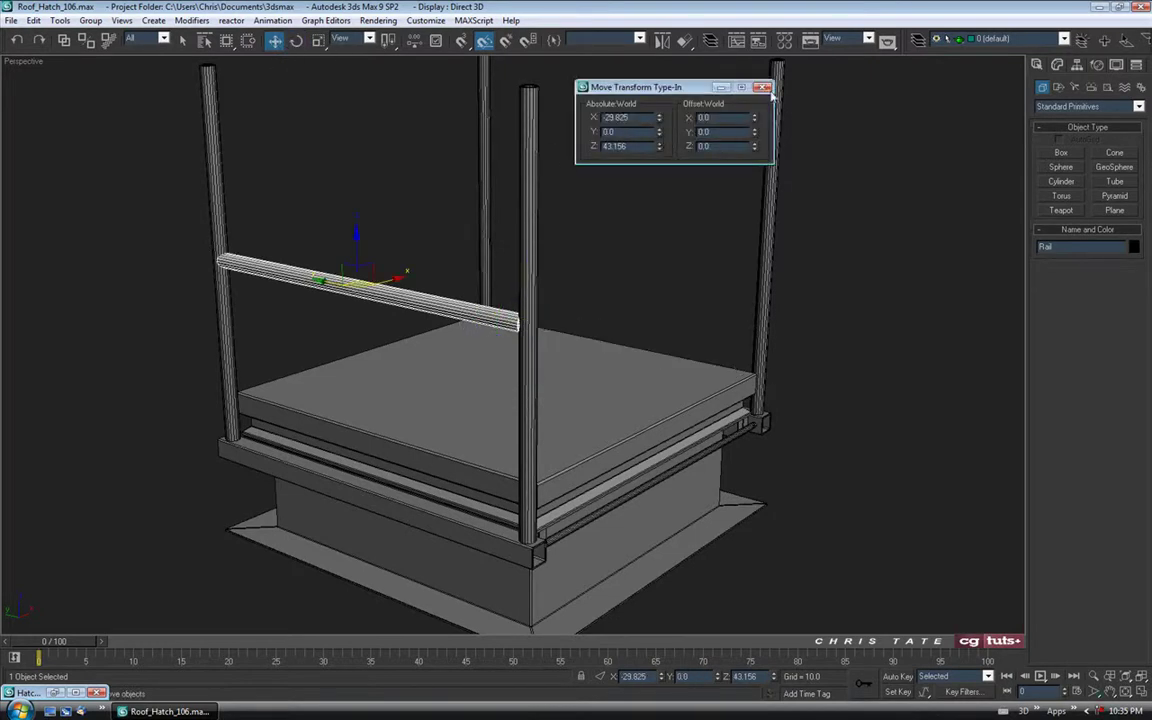
{"action": "key", "text": "F12"}
Examine how the horizontal rail ends meet the corner posts in the Hatch Closed.JPG reference photo
{"action": "middle_click_drag", "start_coordinate": [627, 366], "coordinate": [707, 376]}
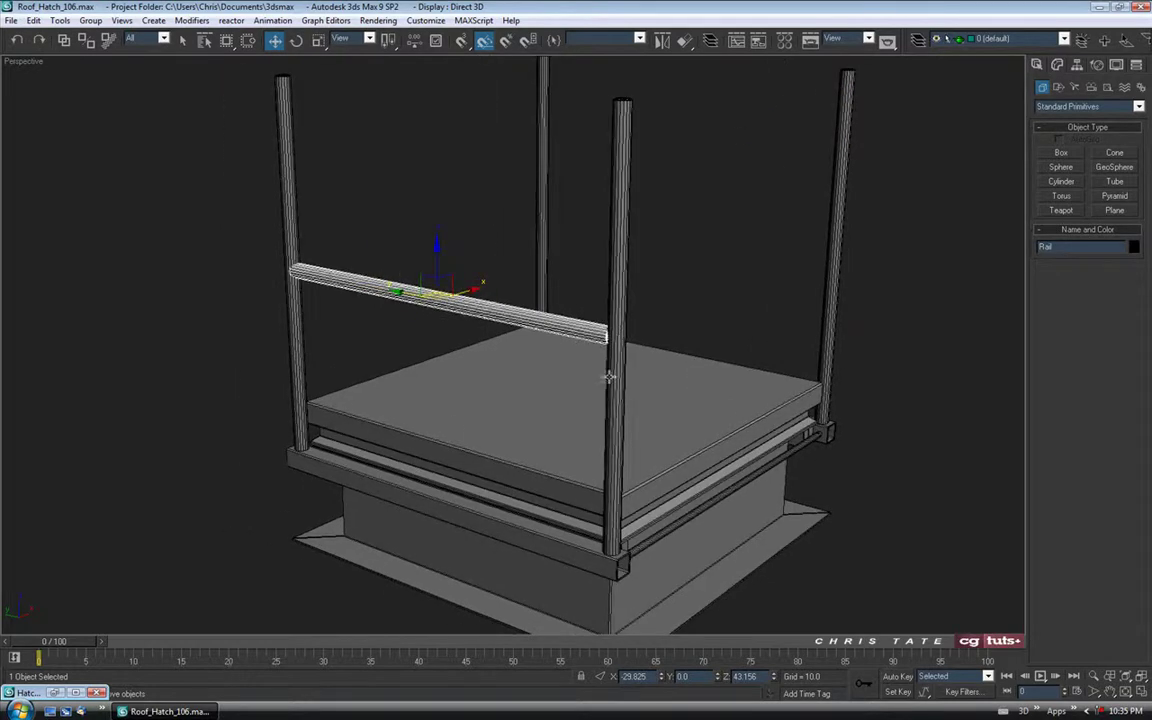
{"action": "left_click", "coordinate": [57, 692]}
{"action": "mouse_move", "coordinate": [312, 450]}
{"action": "middle_mouse_down"}
{"action": "mouse_move", "coordinate": [244, 395]}
{"action": "mouse_move", "coordinate": [68, 391]}
{"action": "middle_mouse_up"}
{"action": "middle_click_drag", "start_coordinate": [229, 418], "coordinate": [153, 411]}
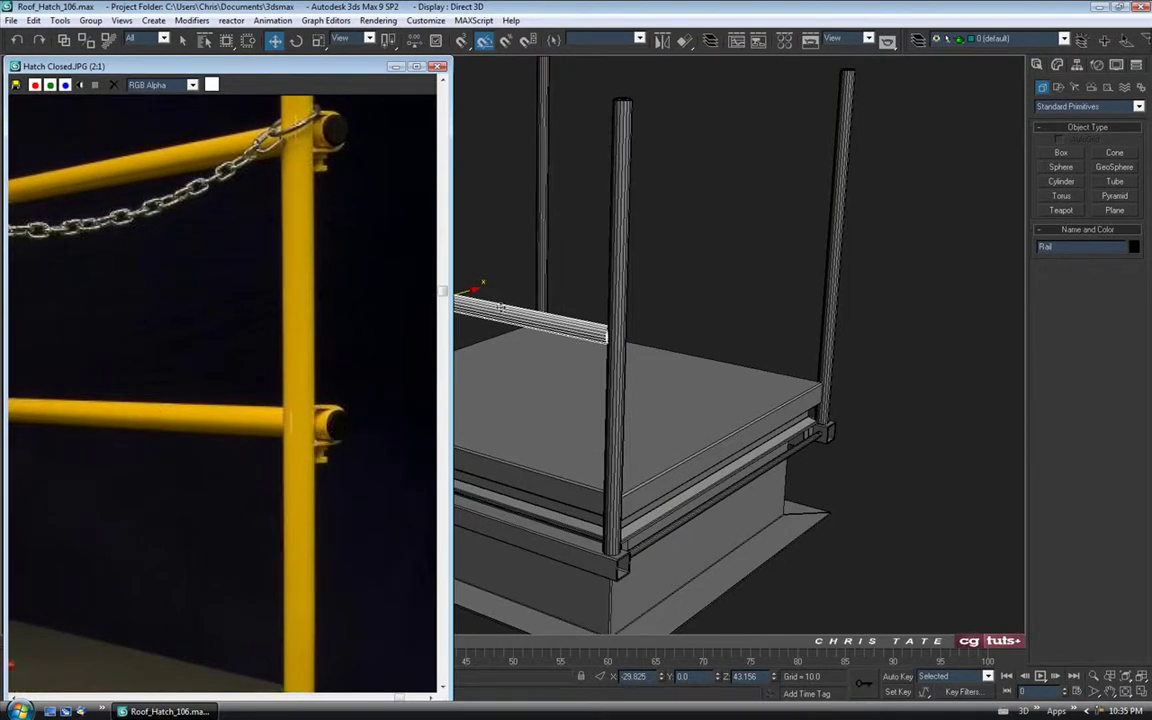
{"action": "left_click", "coordinate": [437, 66]}
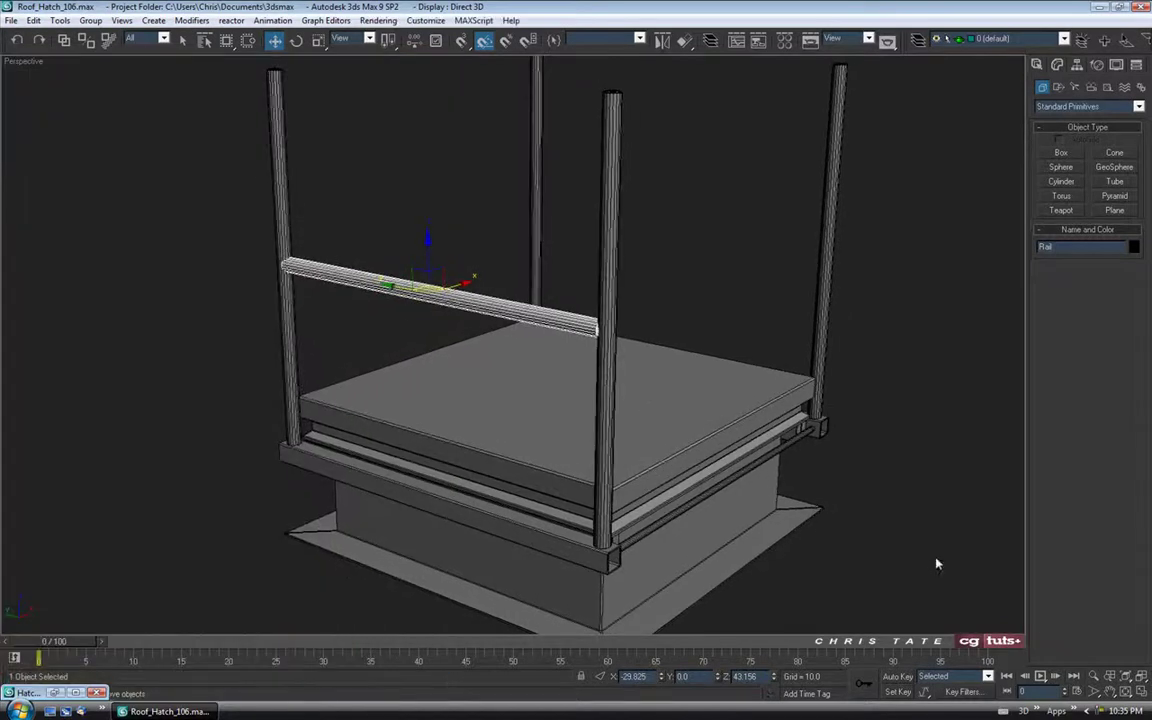
Focus on the Rail's capped end in the Left view and remove the Smooth modifier from the Rail
{"action": "left_click", "coordinate": [1142, 706]}
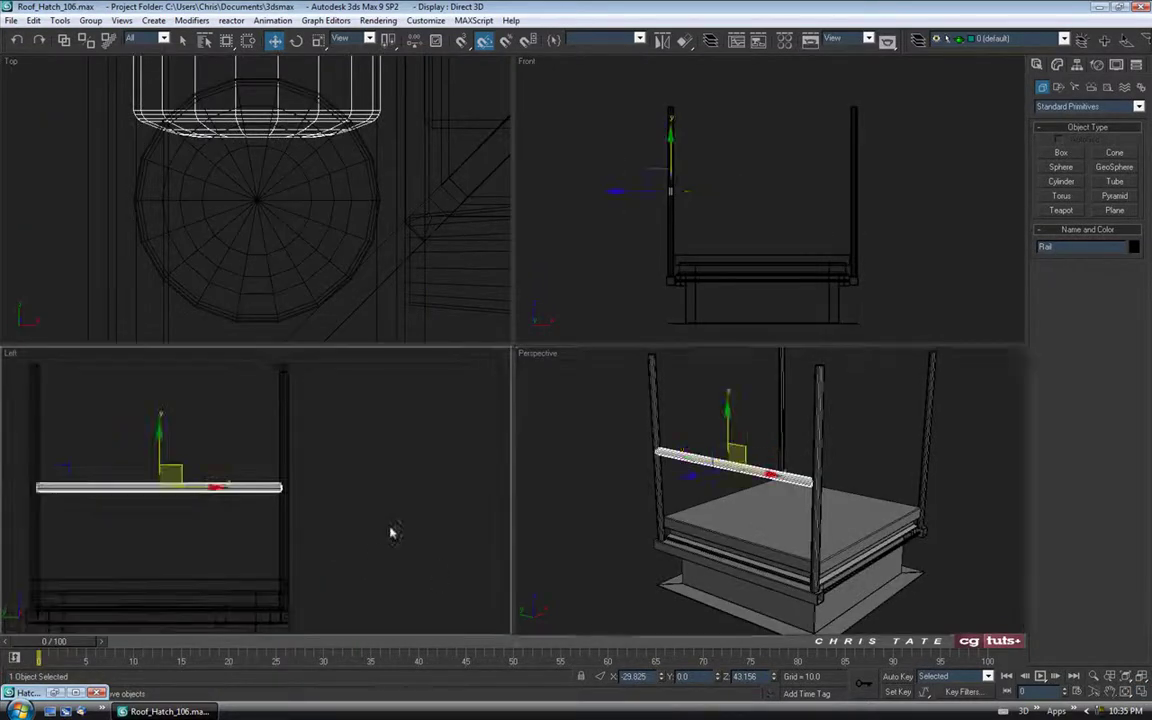
{"action": "left_click", "coordinate": [1140, 690]}
{"action": "middle_click_drag", "start_coordinate": [563, 393], "coordinate": [648, 388]}
{"action": "scroll", "coordinate": [648, 388], "scroll_direction": "up", "scroll_amount": 3}
{"action": "middle_click_drag", "start_coordinate": [859, 397], "coordinate": [676, 395]}
{"action": "scroll", "coordinate": [668, 339], "scroll_direction": "up", "scroll_amount": 2}
{"action": "middle_click_drag", "start_coordinate": [758, 345], "coordinate": [627, 388]}
{"action": "scroll", "coordinate": [627, 318], "scroll_direction": "up", "scroll_amount": 2}
{"action": "left_click", "coordinate": [1058, 64]}
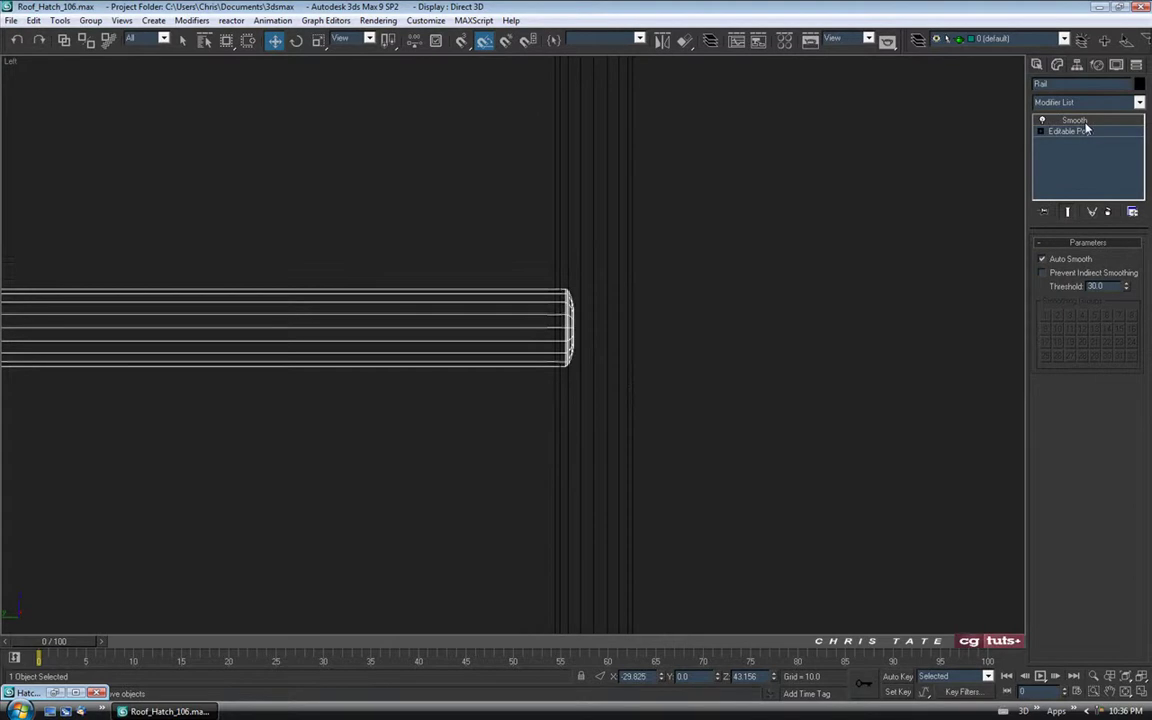
{"action": "left_click", "coordinate": [1108, 214]}
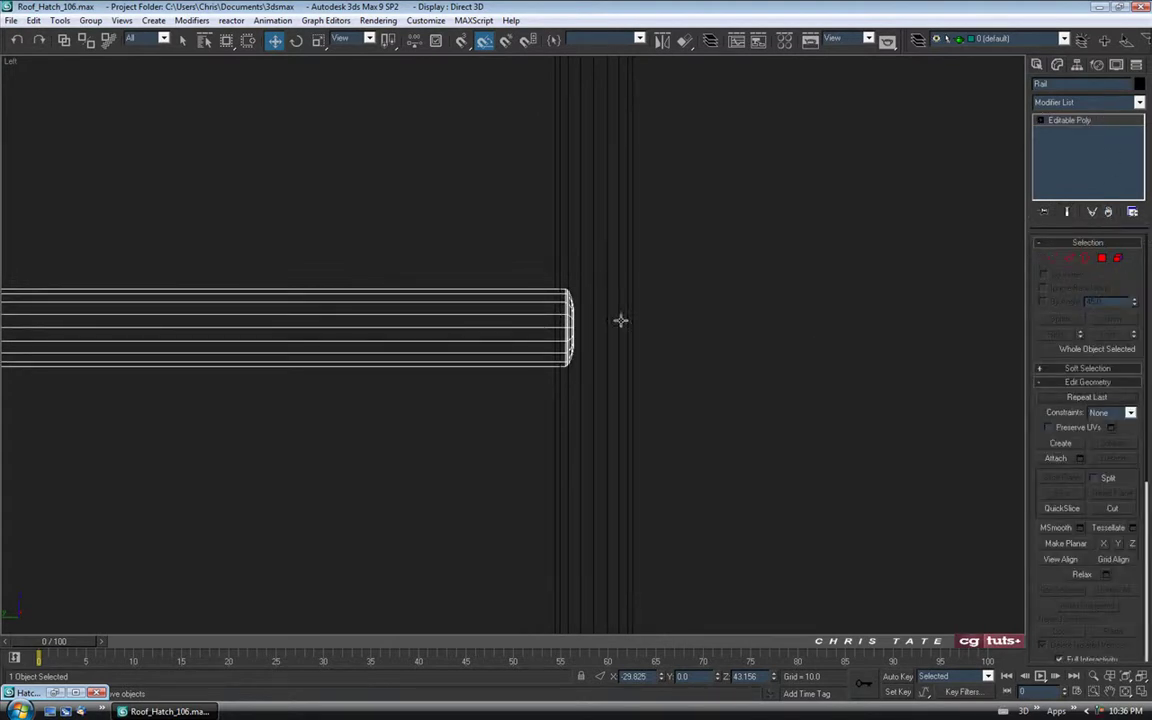
Extend the Rail's capped end past the corner post by moving its end vertices to about Y -31.378, and leave vertex editing
{"action": "middle_click_drag", "start_coordinate": [668, 335], "coordinate": [711, 317]}
{"action": "left_click", "coordinate": [1049, 267]}
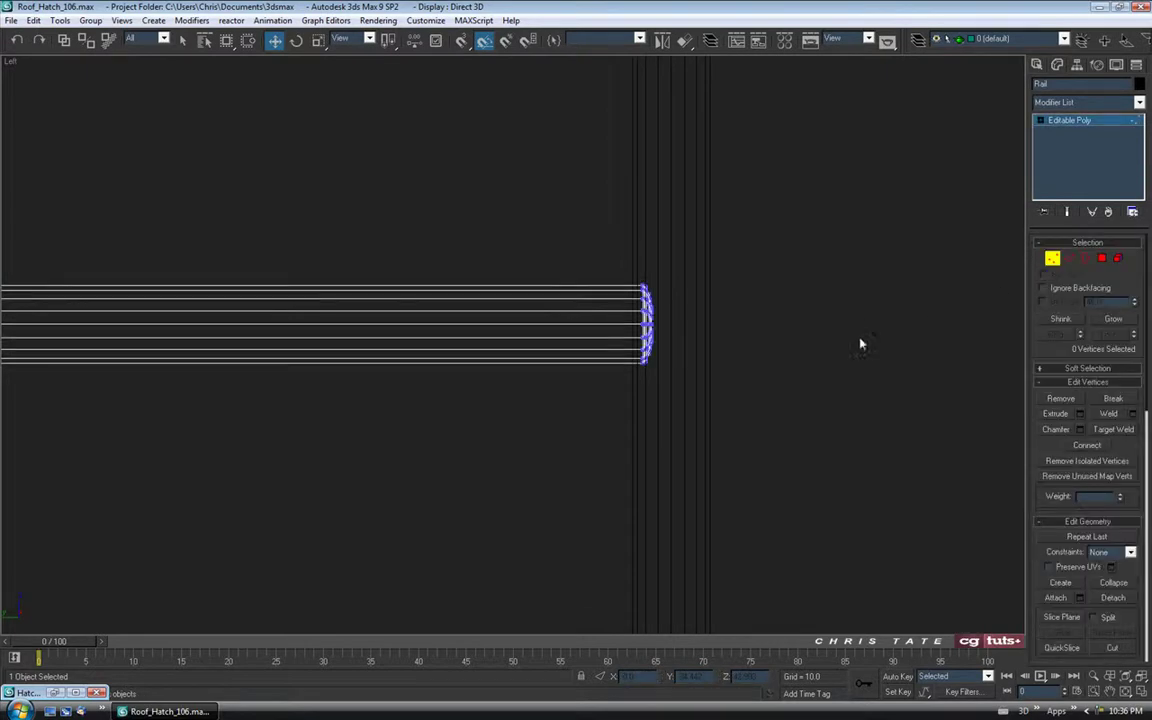
{"action": "middle_click_drag", "start_coordinate": [897, 337], "coordinate": [845, 337]}
{"action": "left_click_drag", "start_coordinate": [524, 198], "coordinate": [708, 467]}
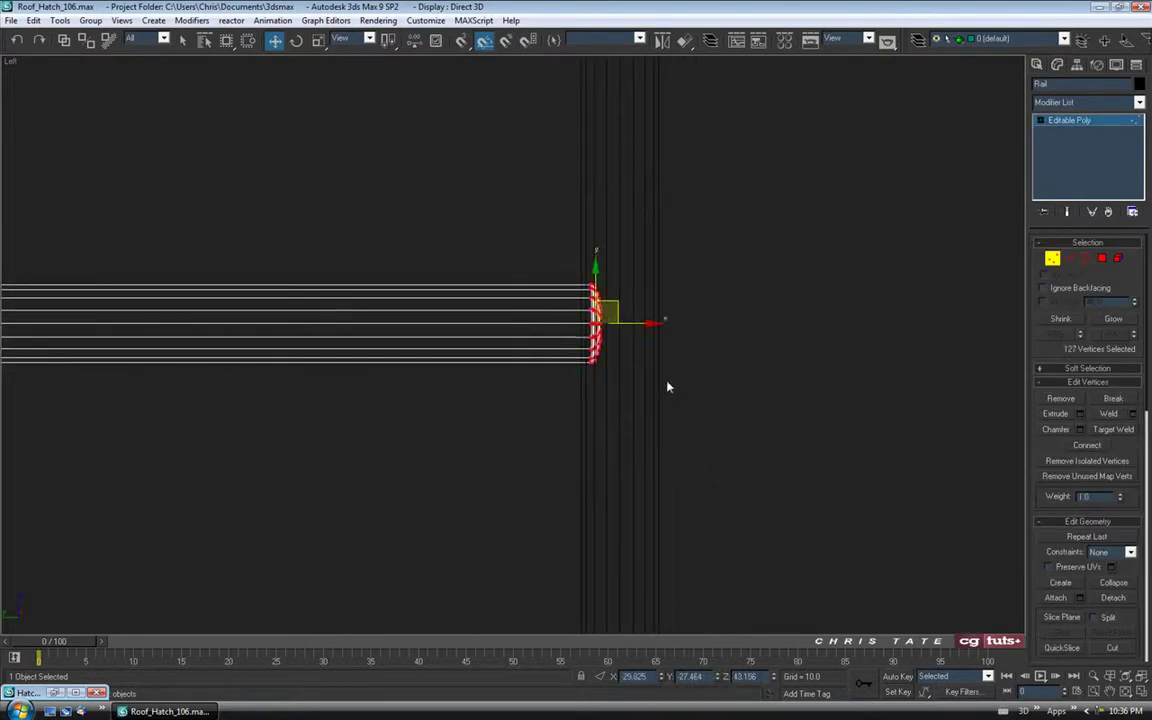
{"action": "left_click_drag", "start_coordinate": [637, 322], "coordinate": [778, 322]}
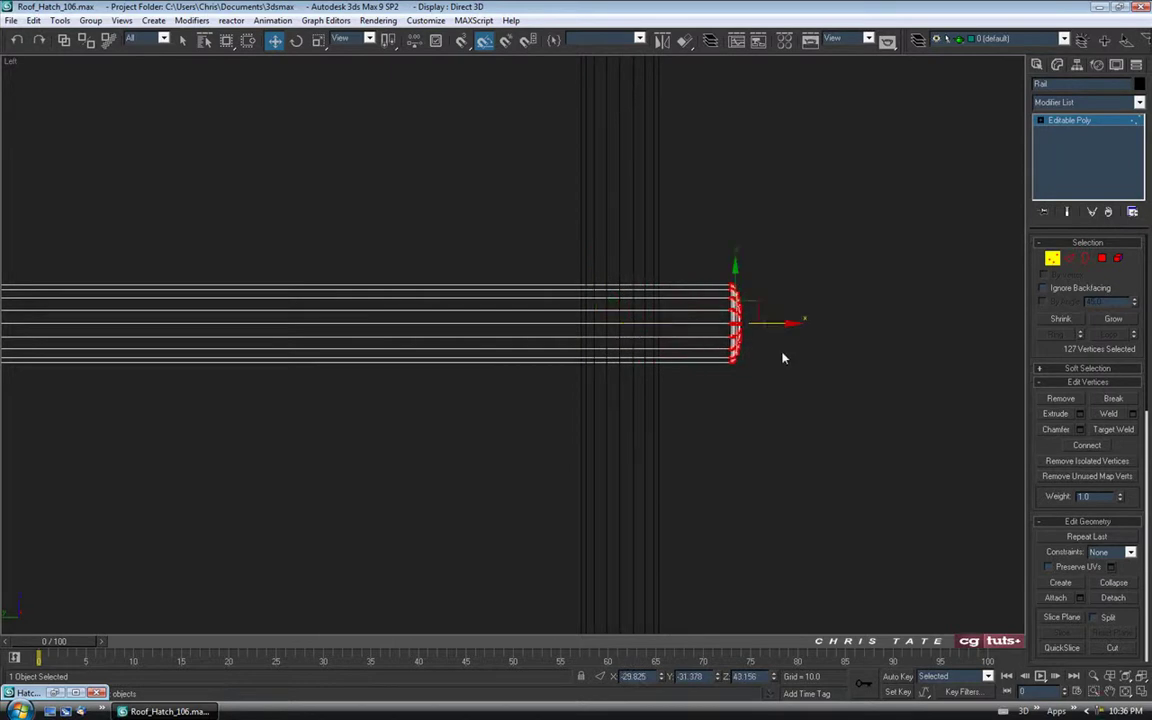
{"action": "left_click", "coordinate": [1141, 693]}
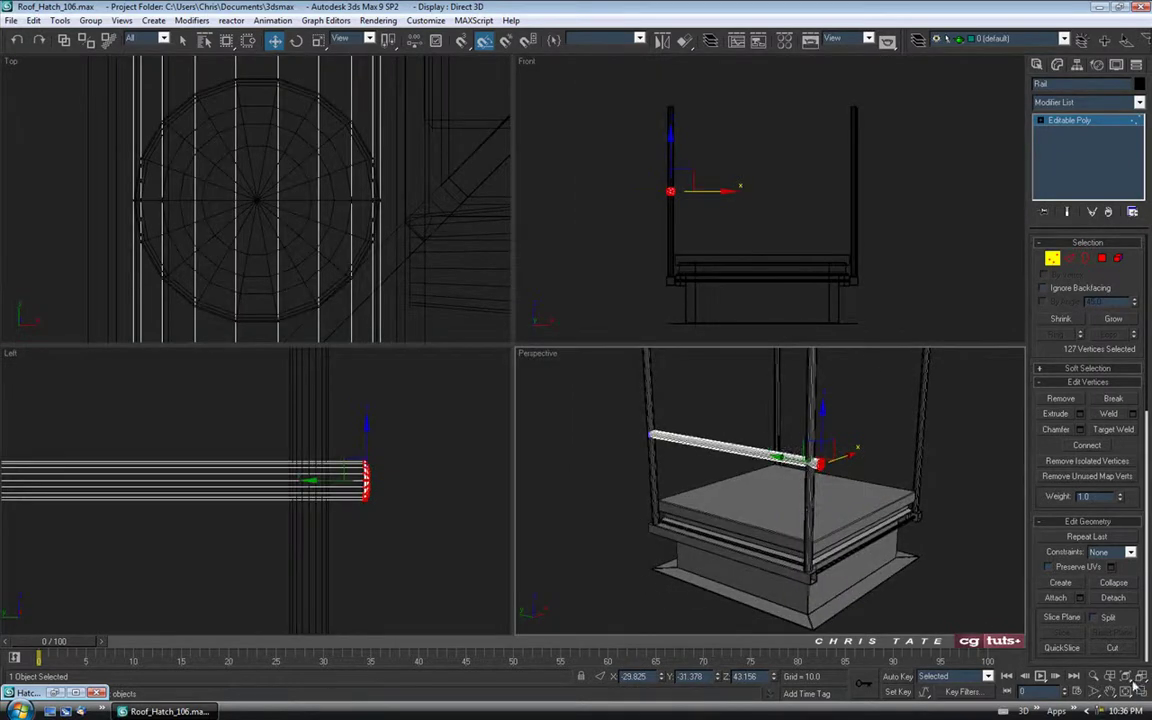
{"action": "right_click", "coordinate": [617, 442]}
{"action": "key", "text": "alt+w"}
{"action": "mouse_move", "coordinate": [566, 390]}
{"action": "middle_mouse_down", "text": "alt"}
{"action": "mouse_move", "coordinate": [579, 391]}
{"action": "mouse_move", "coordinate": [507, 321]}
{"action": "mouse_move", "coordinate": [422, 386]}
{"action": "mouse_move", "coordinate": [396, 380]}
{"action": "mouse_move", "coordinate": [553, 394]}
{"action": "mouse_move", "coordinate": [571, 409]}
{"action": "mouse_move", "coordinate": [586, 409]}
{"action": "mouse_move", "coordinate": [566, 406]}
{"action": "mouse_move", "coordinate": [587, 381]}
{"action": "middle_mouse_up", "text": "alt"}
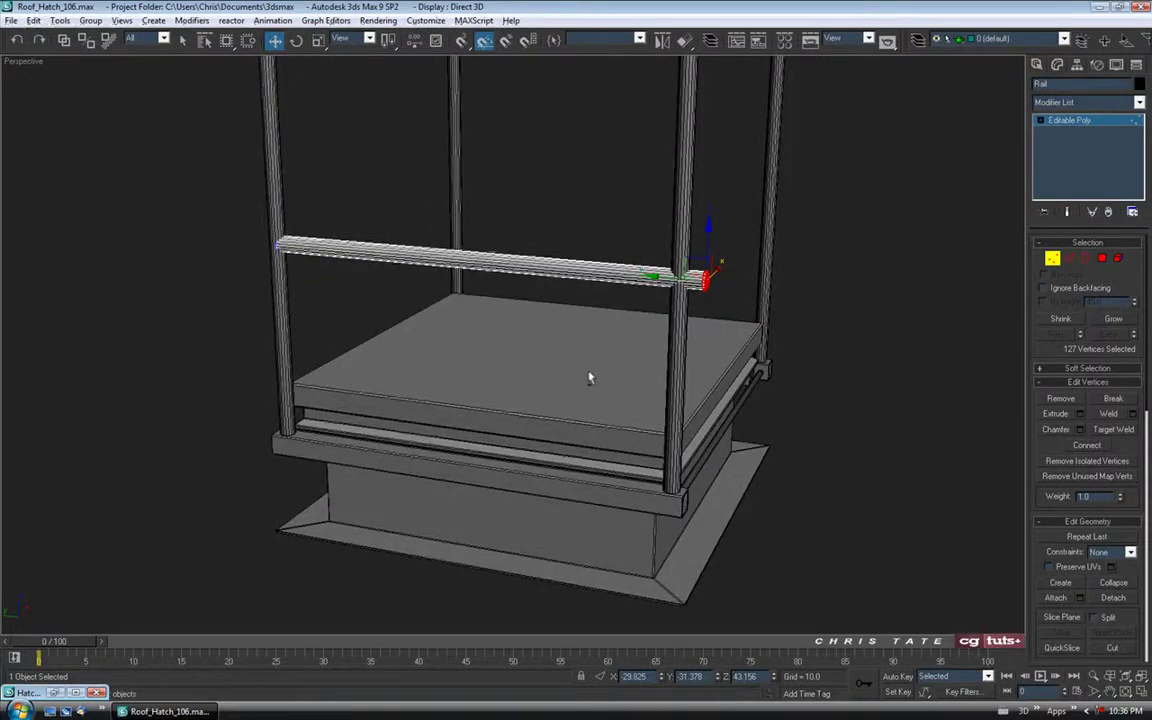
{"action": "middle_click_drag", "start_coordinate": [689, 440], "coordinate": [688, 436]}
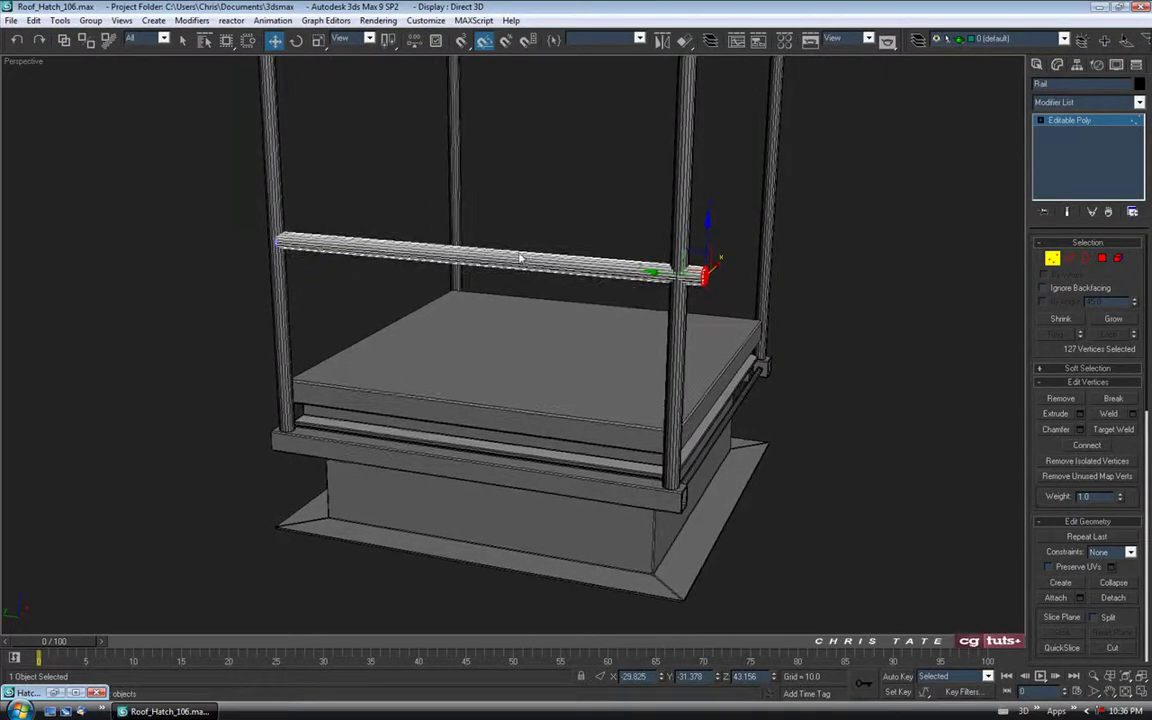
{"action": "left_click", "coordinate": [1052, 258]}
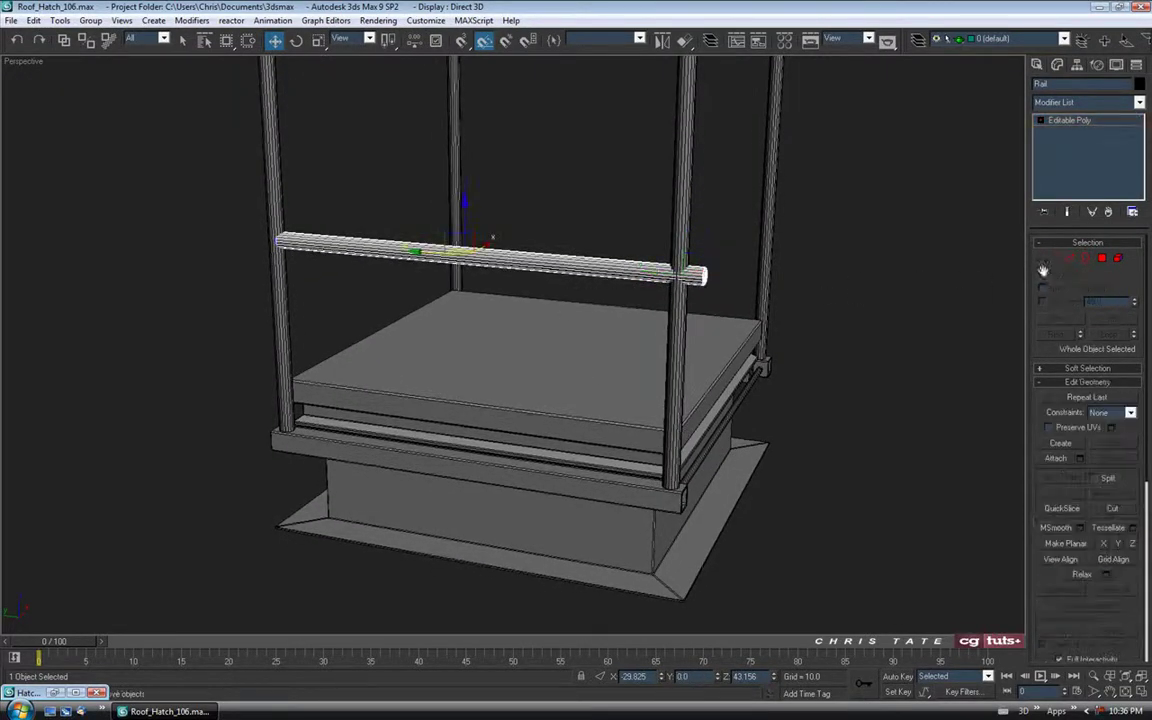
Inspect both ends of the Rail against the corner posts in wireframe and shaded display
{"action": "middle_click_drag", "start_coordinate": [453, 337], "coordinate": [514, 350], "text": "alt"}
{"action": "scroll", "coordinate": [420, 290], "scroll_direction": "up", "scroll_amount": 4}
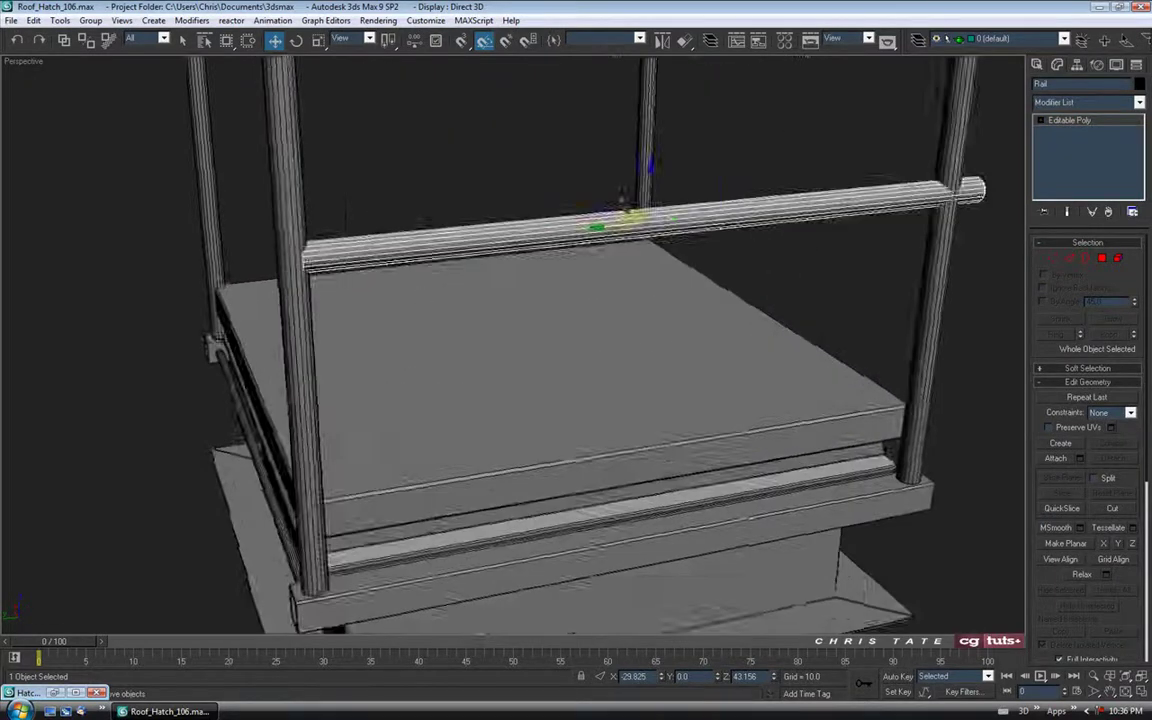
{"action": "key", "text": "F3"}
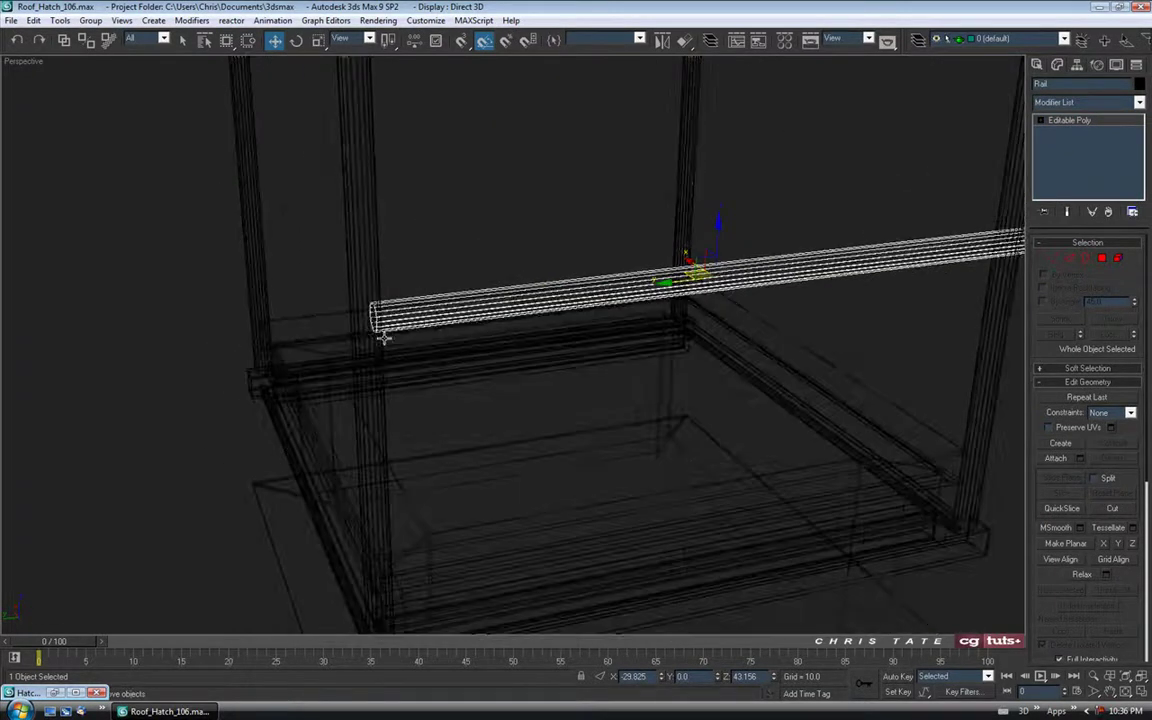
{"action": "middle_click_drag", "start_coordinate": [393, 350], "coordinate": [447, 355], "text": "alt"}
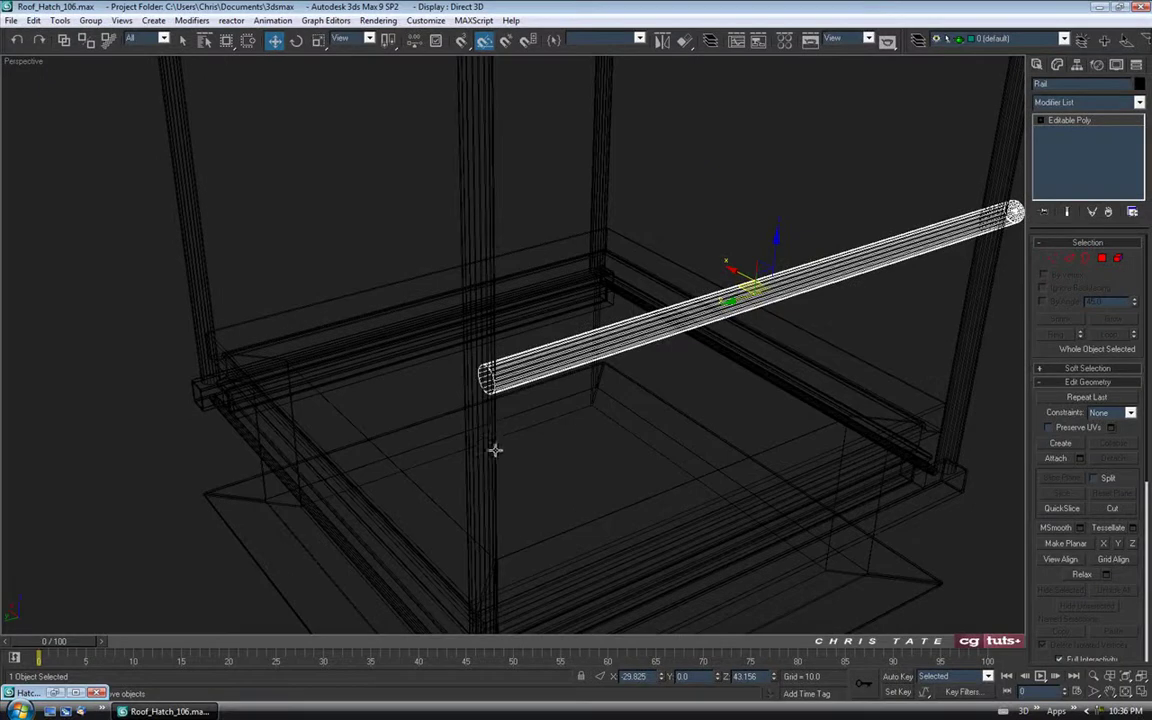
{"action": "key", "text": "F3"}
{"action": "mouse_move", "coordinate": [679, 437]}
{"action": "middle_mouse_down", "text": "alt"}
{"action": "mouse_move", "coordinate": [640, 424]}
{"action": "mouse_move", "coordinate": [625, 404]}
{"action": "middle_mouse_up", "text": "alt"}
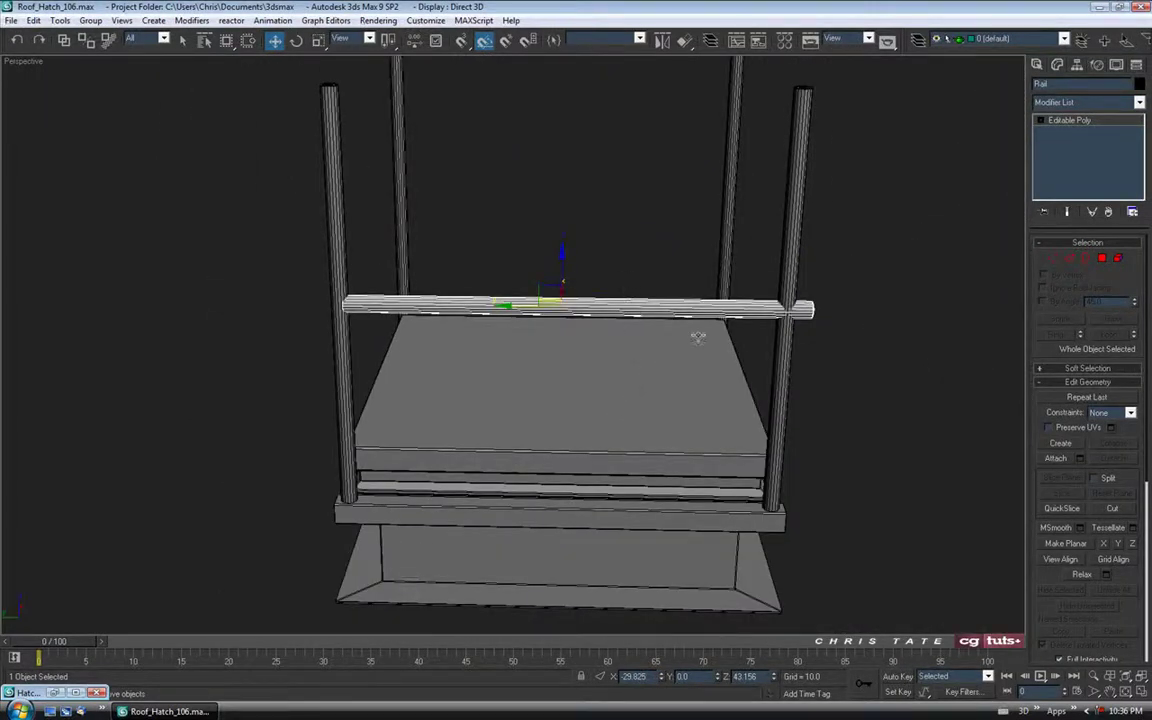
{"action": "middle_click_drag", "start_coordinate": [555, 406], "coordinate": [520, 404], "text": "alt"}
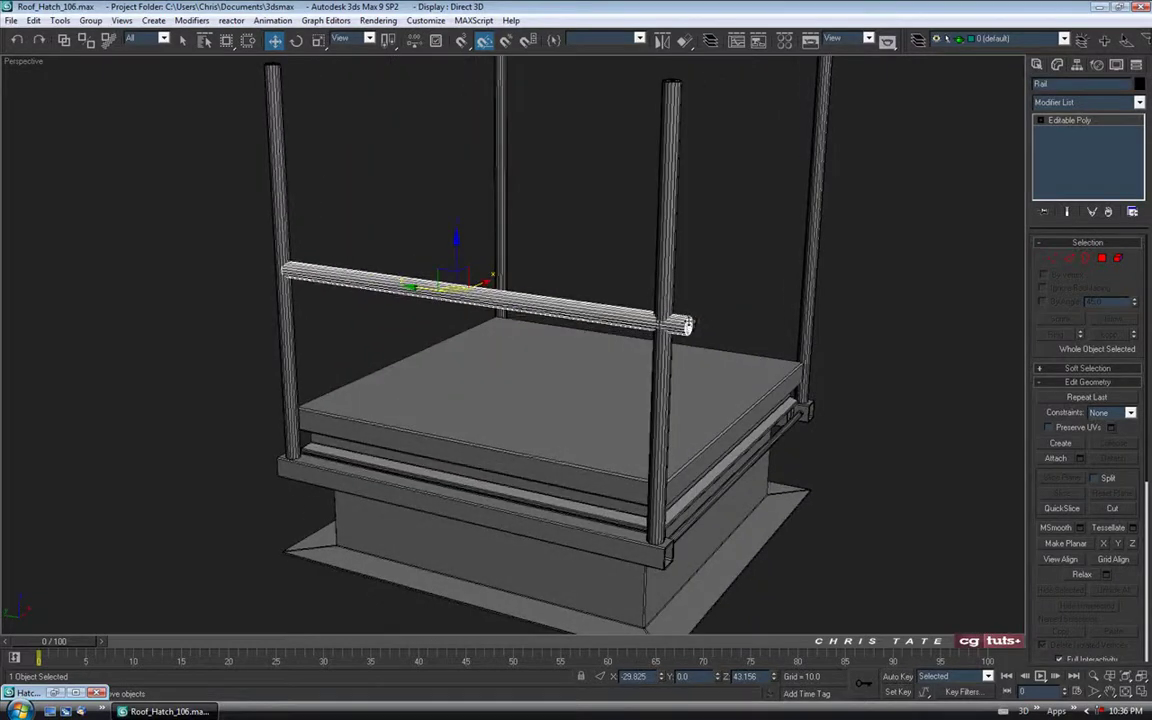
{"action": "mouse_move", "coordinate": [386, 386]}
{"action": "middle_mouse_down", "text": "alt"}
{"action": "mouse_move", "coordinate": [481, 404]}
{"action": "mouse_move", "coordinate": [659, 326]}
{"action": "middle_mouse_up", "text": "alt"}
Select the Rail's lengthwise edges and connect them with one segment to split the Rail across its middle
{"action": "left_click", "coordinate": [1069, 261]}
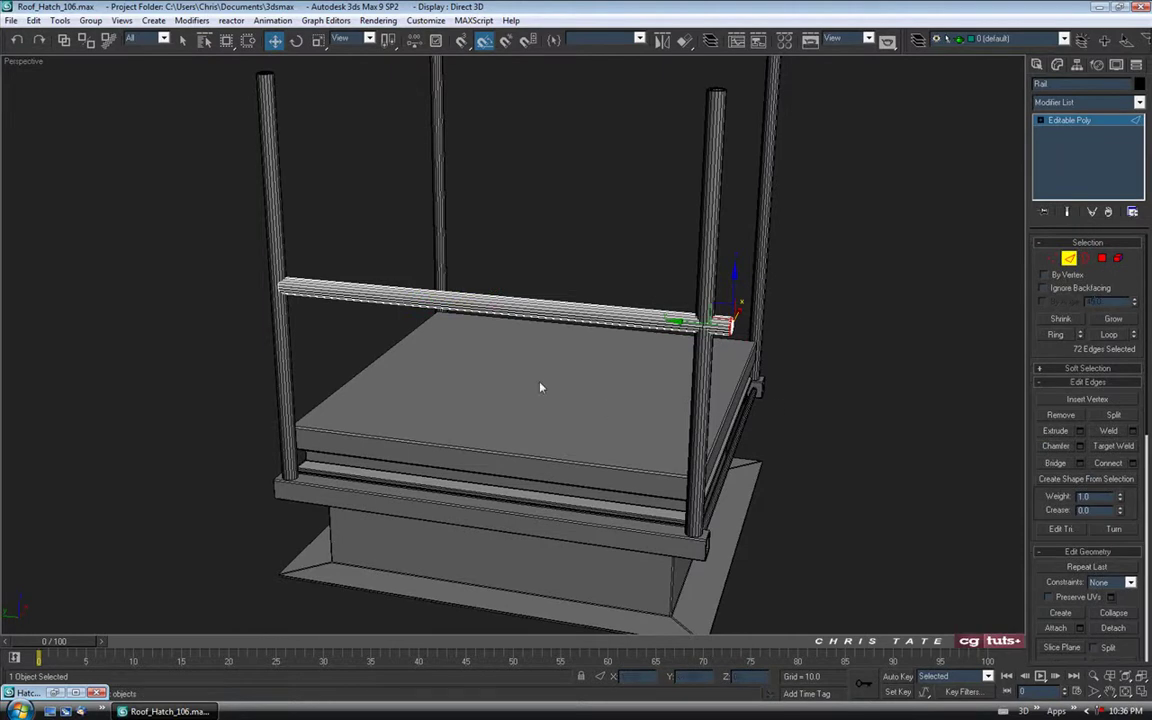
{"action": "middle_click_drag", "start_coordinate": [556, 393], "coordinate": [553, 388], "text": "alt"}
{"action": "left_click_drag", "start_coordinate": [537, 193], "coordinate": [558, 512]}
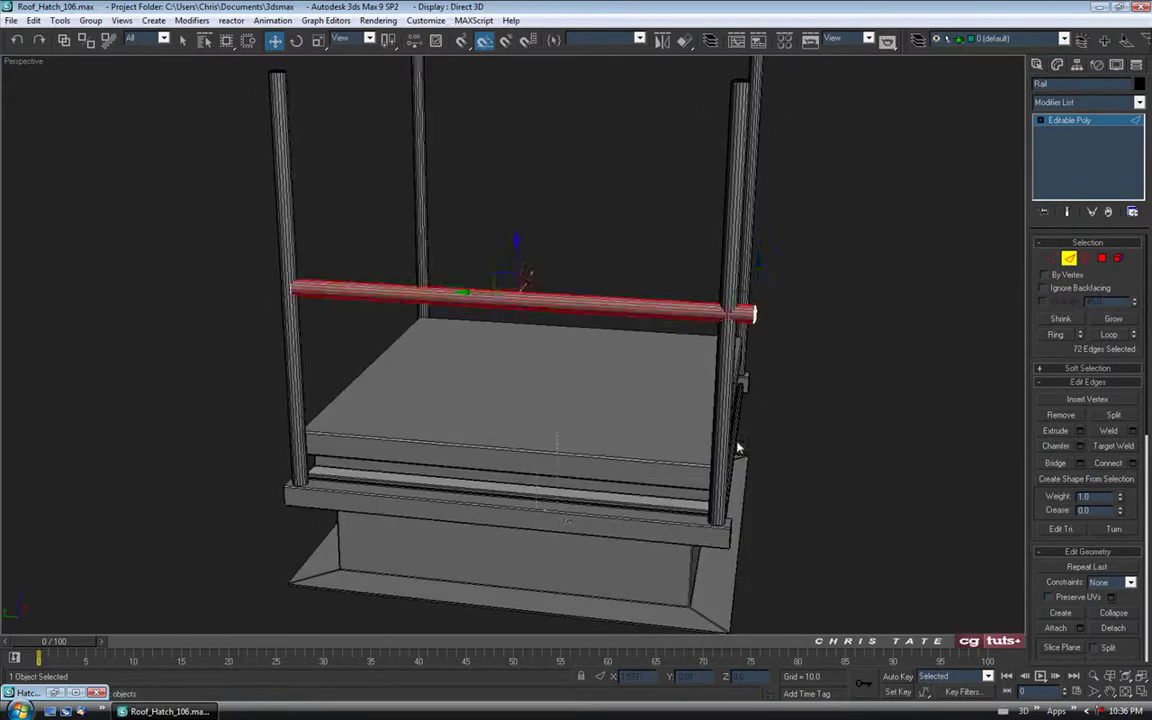
{"action": "left_click", "coordinate": [1133, 463]}
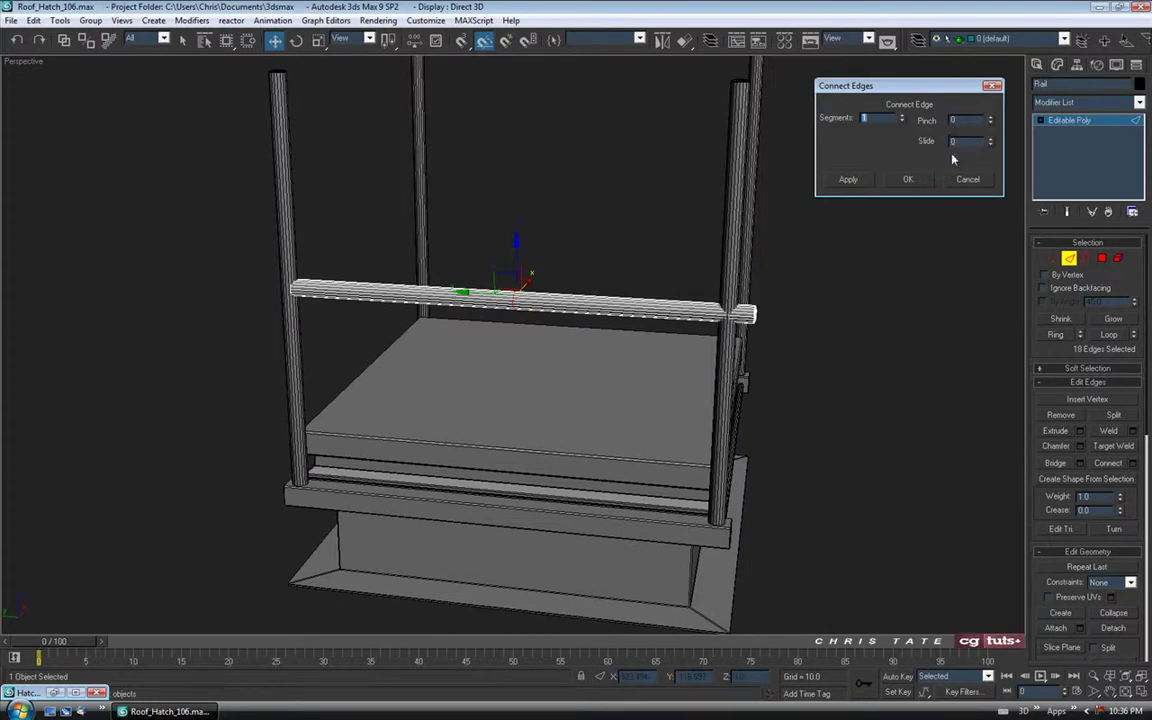
{"action": "left_click", "coordinate": [907, 179]}
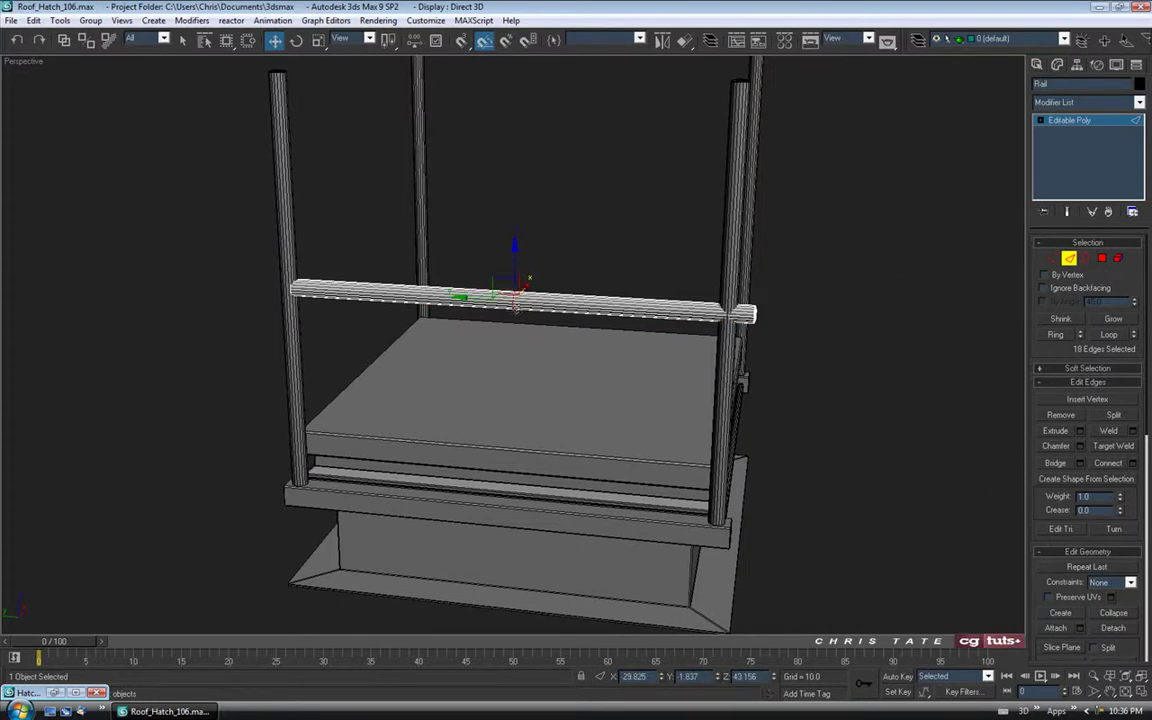
{"action": "middle_click_drag", "start_coordinate": [543, 333], "coordinate": [573, 346]}
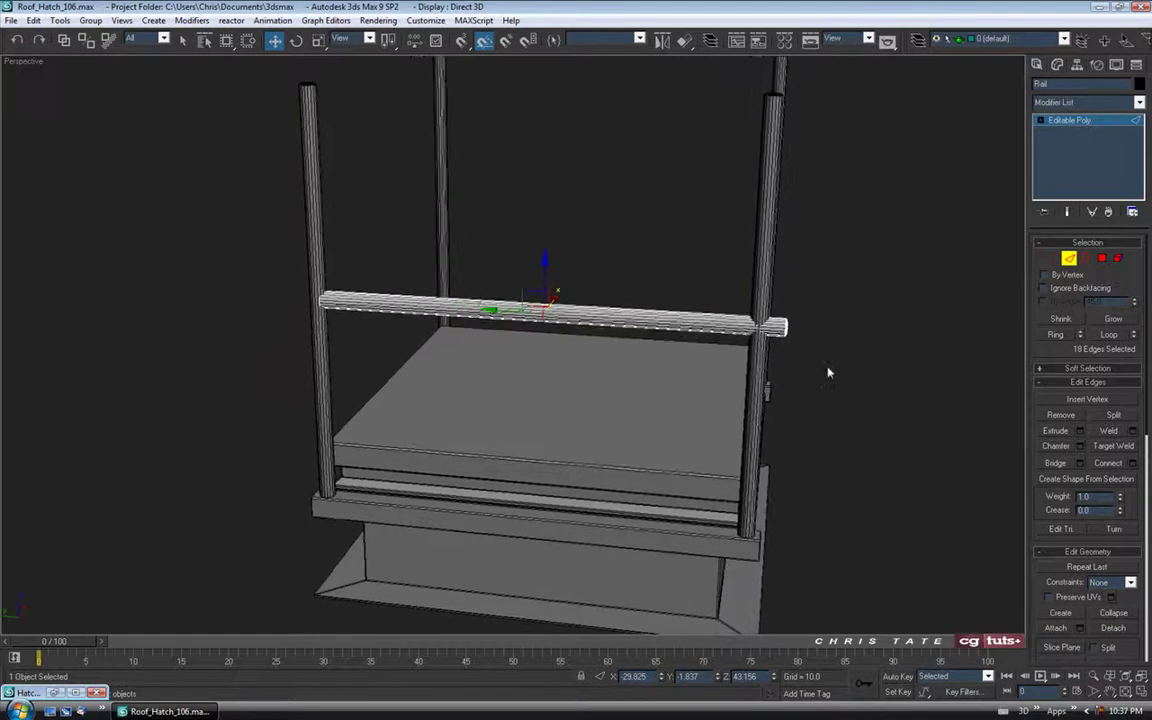
Delete the uncapped half of the Rail by selecting its polygons up to the middle edge loop
{"action": "left_click", "coordinate": [1102, 261]}
{"action": "left_click_drag", "start_coordinate": [264, 209], "coordinate": [386, 388]}
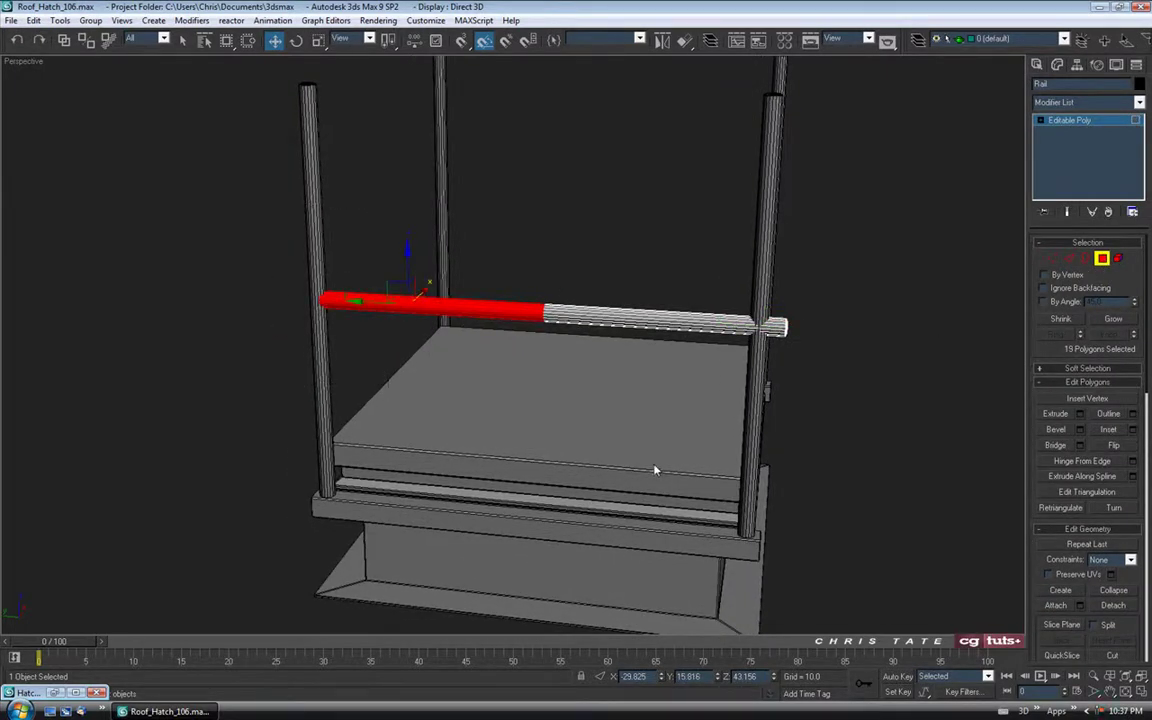
{"action": "key", "text": "Delete"}
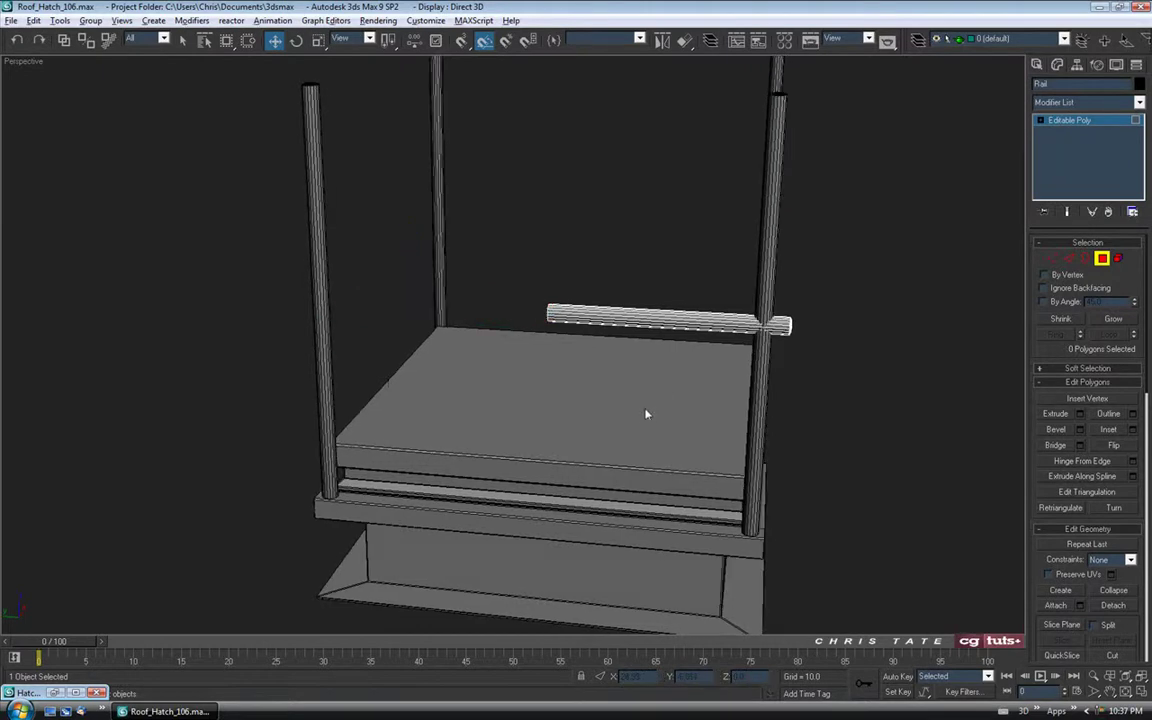
{"action": "middle_click_drag", "start_coordinate": [645, 414], "coordinate": [650, 392], "text": "alt"}
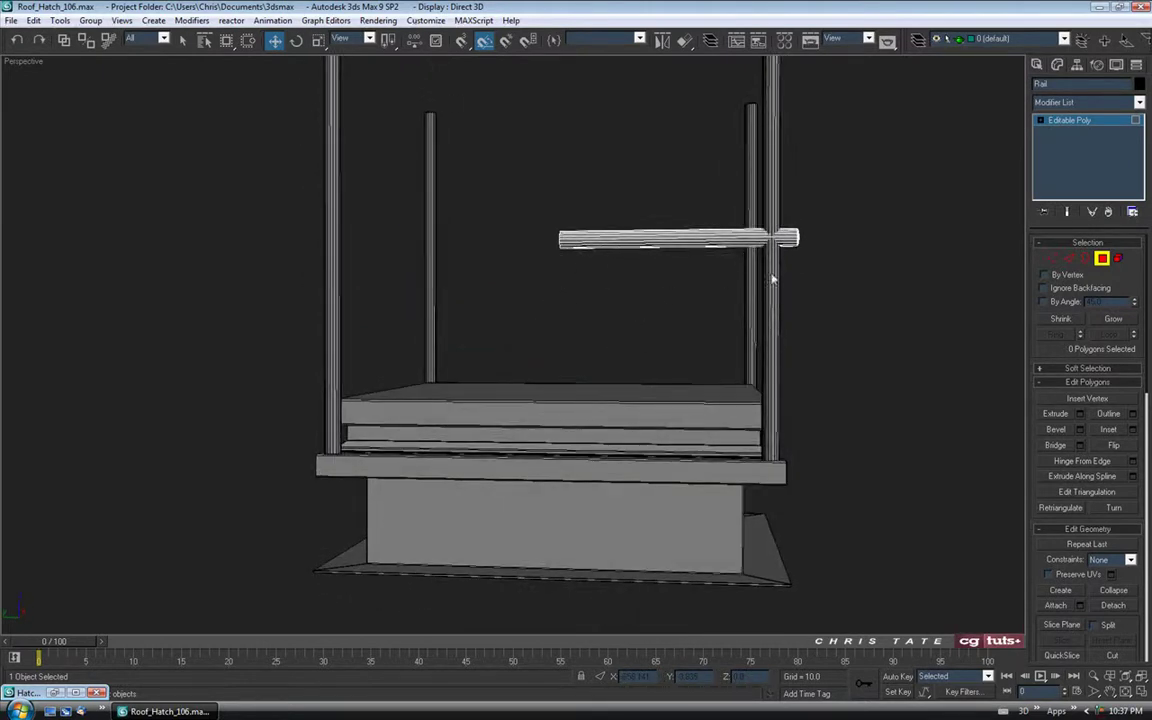
Move the vertices at the Rail's open end along Y to about 2.012, and leave vertex editing
{"action": "left_click", "coordinate": [1052, 259]}
{"action": "left_click_drag", "start_coordinate": [507, 172], "coordinate": [600, 336]}
{"action": "middle_click_drag", "start_coordinate": [601, 335], "coordinate": [641, 349], "text": "alt"}
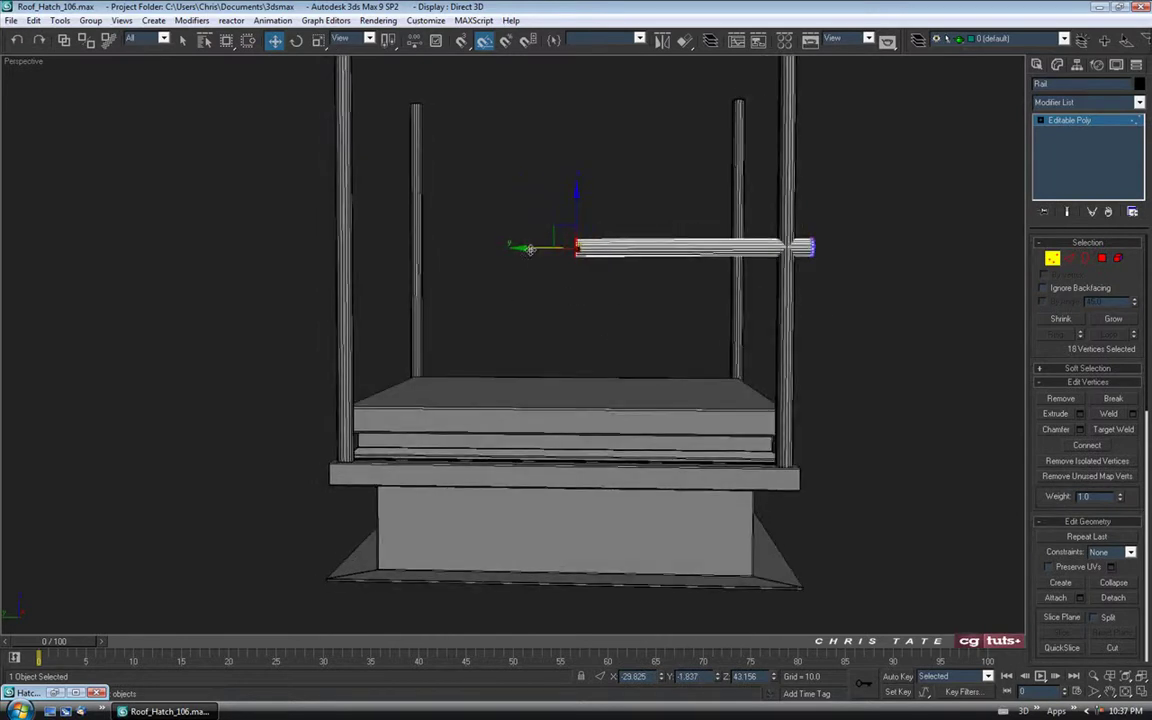
{"action": "left_click_drag", "start_coordinate": [529, 249], "coordinate": [482, 249]}
{"action": "mouse_move", "coordinate": [572, 319]}
{"action": "middle_mouse_down", "text": "alt"}
{"action": "mouse_move", "coordinate": [568, 362]}
{"action": "mouse_move", "coordinate": [856, 356]}
{"action": "middle_mouse_up", "text": "alt"}
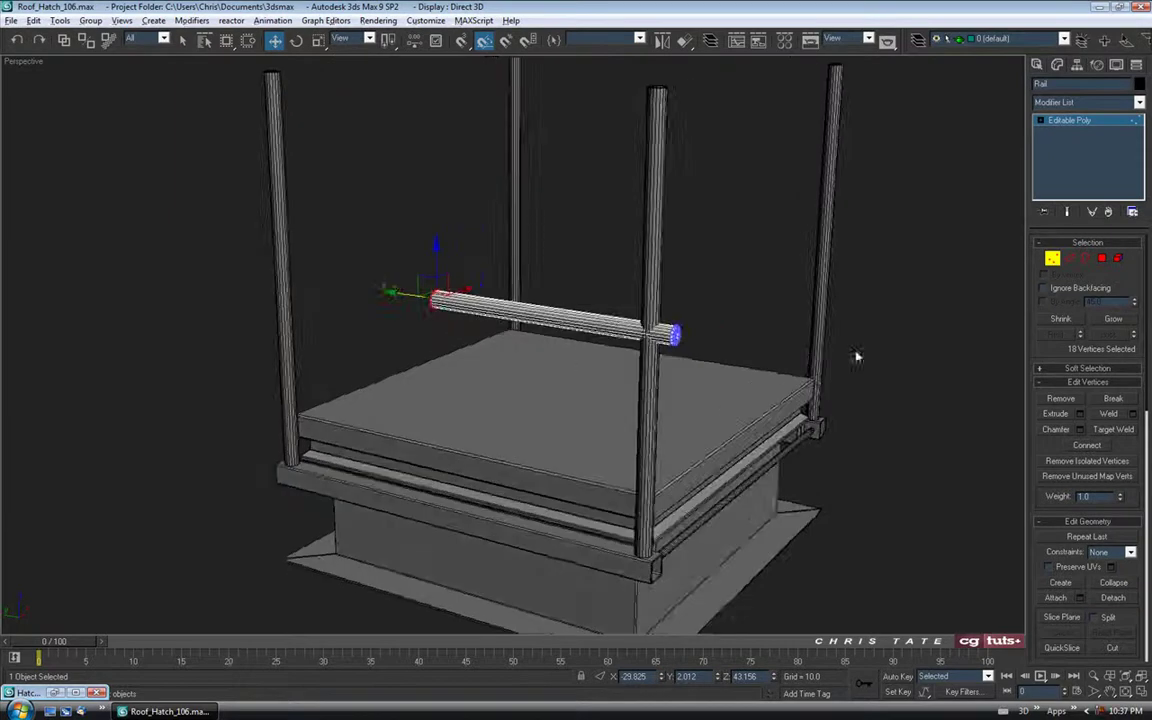
{"action": "left_click", "coordinate": [1052, 259]}
Add a Symmetry modifier to the Rail with the mirror axis set to Z
{"action": "middle_click_drag", "start_coordinate": [700, 400], "coordinate": [560, 350], "text": "alt"}
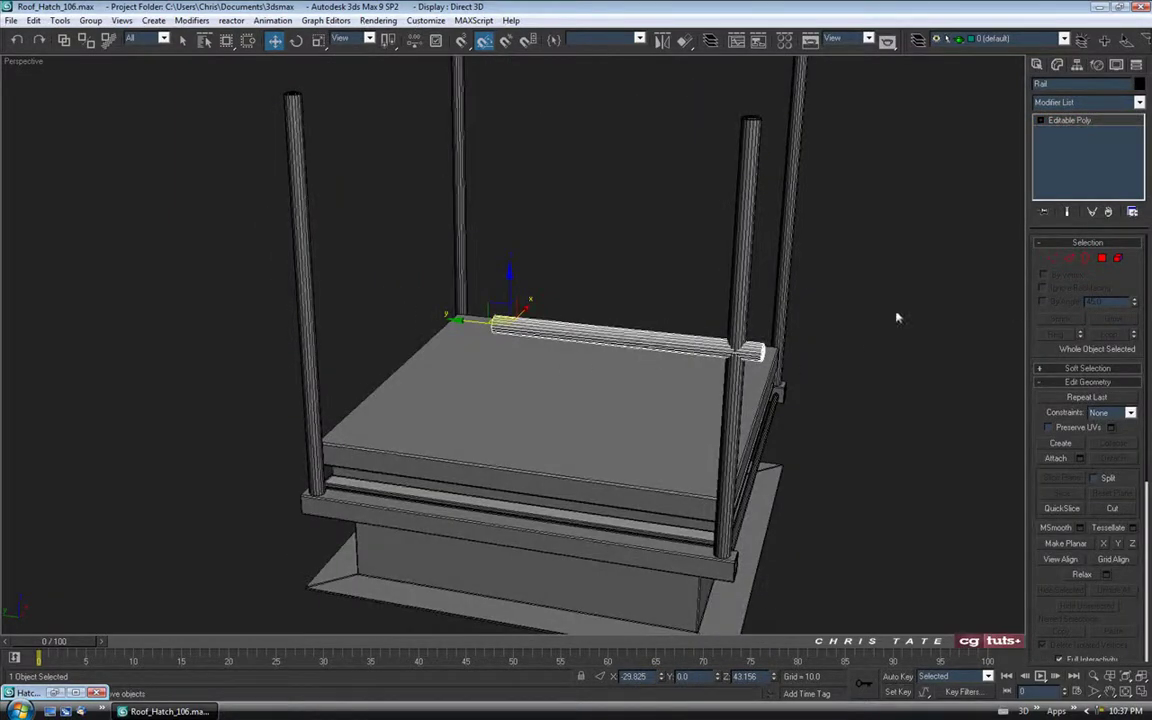
{"action": "middle_click_drag", "start_coordinate": [810, 308], "coordinate": [789, 290]}
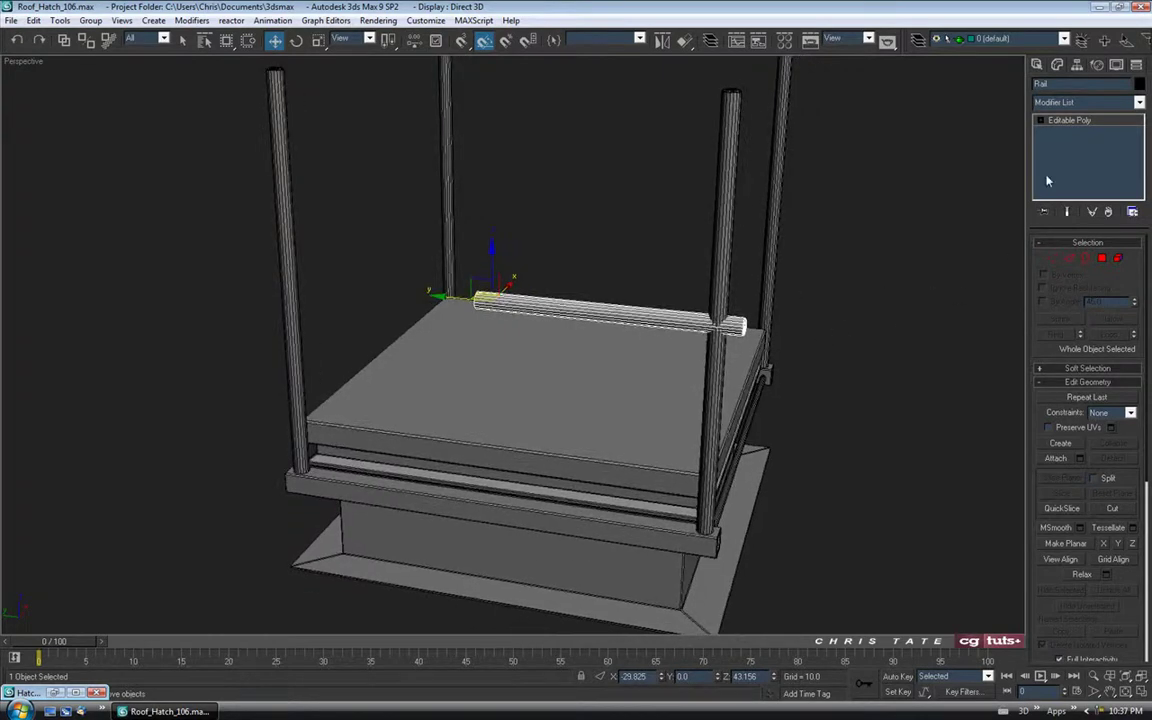
{"action": "left_click", "coordinate": [1139, 103]}
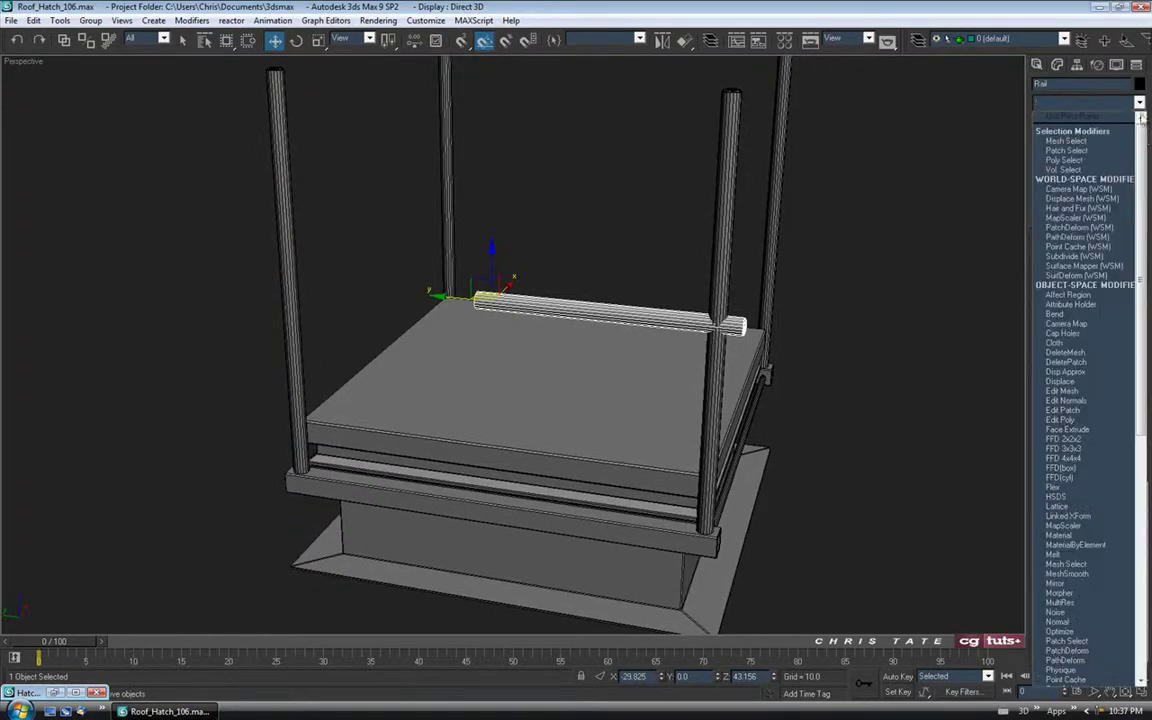
{"action": "left_click_drag", "start_coordinate": [1145, 144], "coordinate": [1145, 396]}
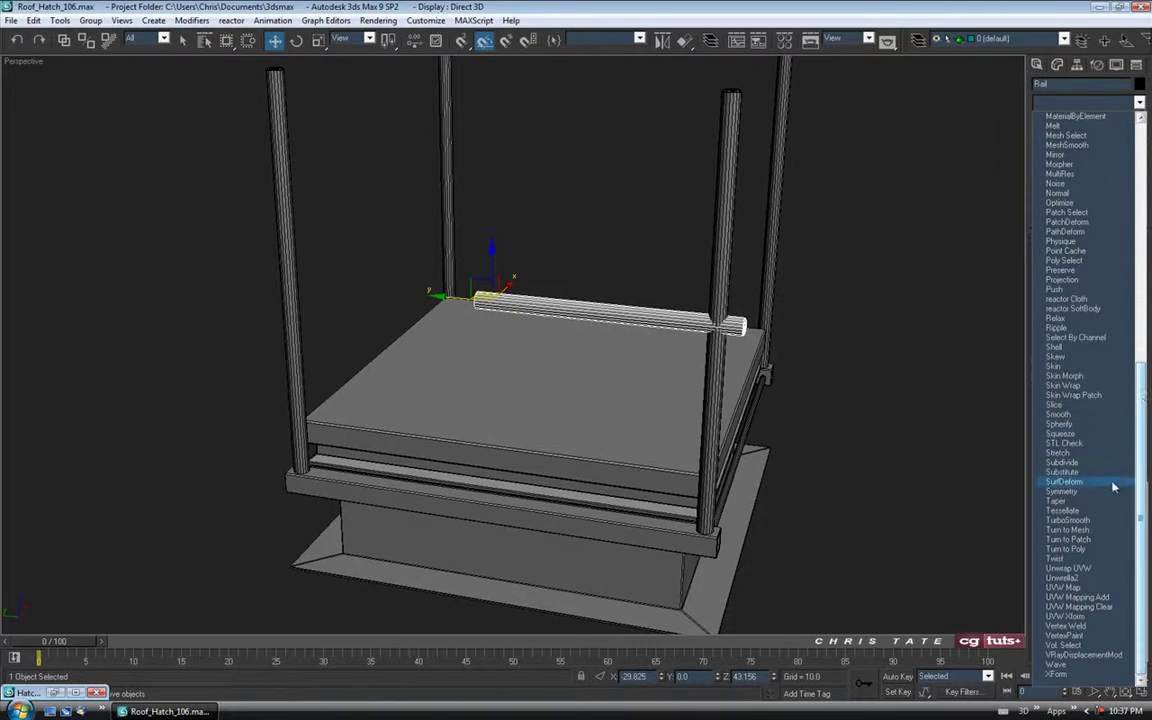
{"action": "left_click", "coordinate": [1062, 492]}
{"action": "middle_click_drag", "start_coordinate": [582, 316], "coordinate": [610, 329], "text": "alt"}
{"action": "scroll", "coordinate": [665, 314], "scroll_direction": "up", "scroll_amount": 3}
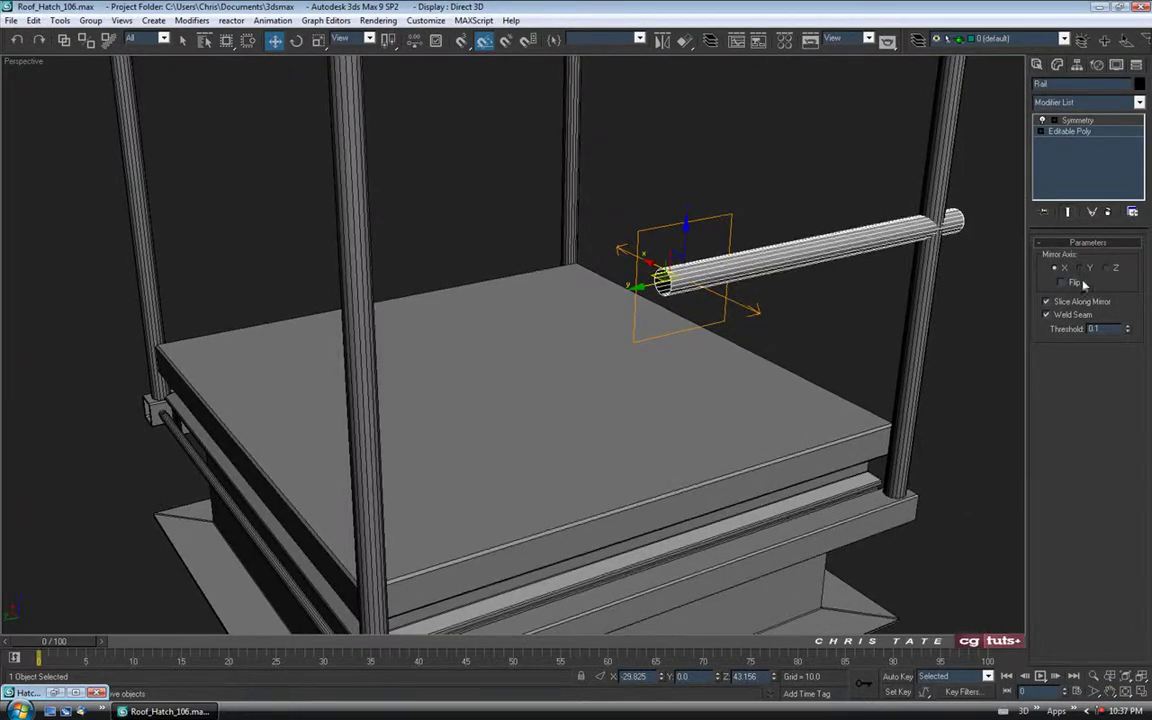
{"action": "left_click", "coordinate": [1081, 270]}
{"action": "left_click", "coordinate": [1107, 269]}
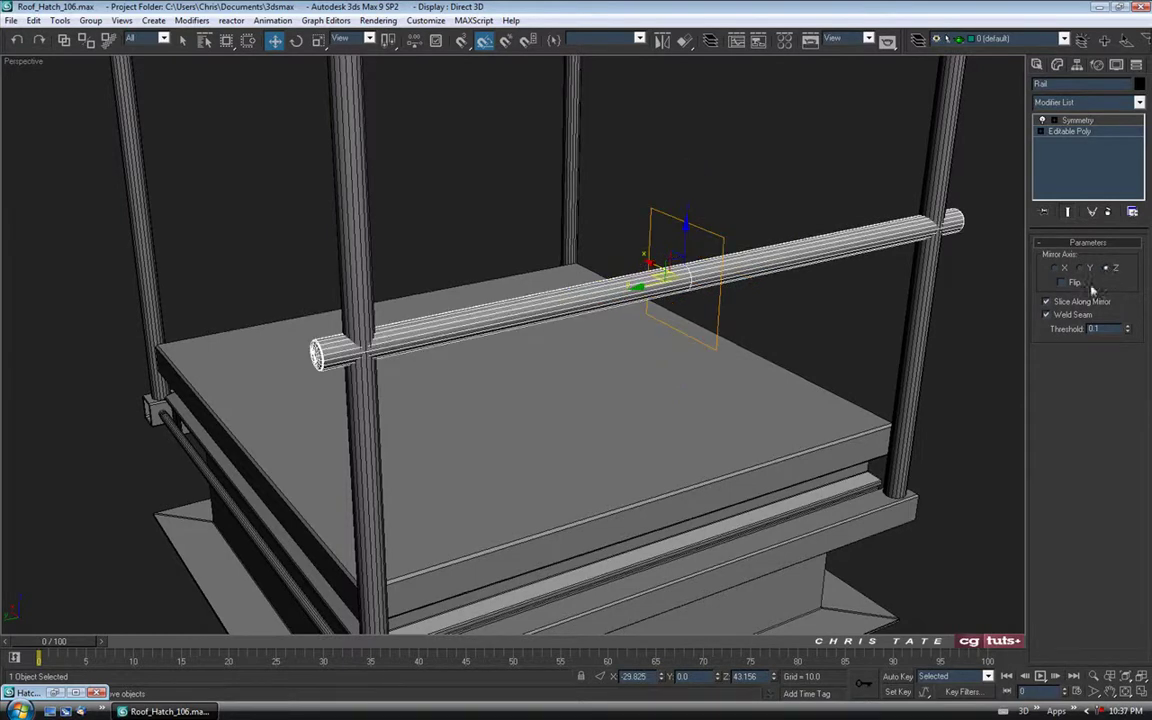
Try the Flip option on the Rail's Symmetry modifier and turn it off again
{"action": "middle_click_drag", "start_coordinate": [615, 290], "coordinate": [675, 320], "text": "alt"}
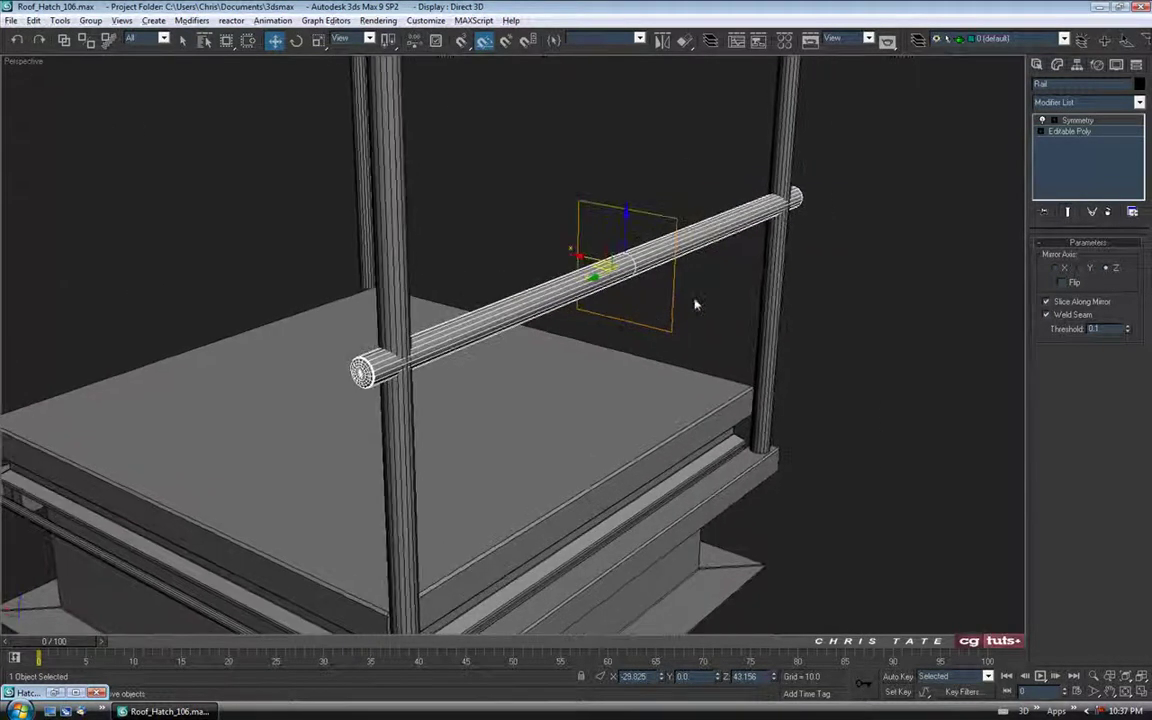
{"action": "left_click", "coordinate": [1063, 283]}
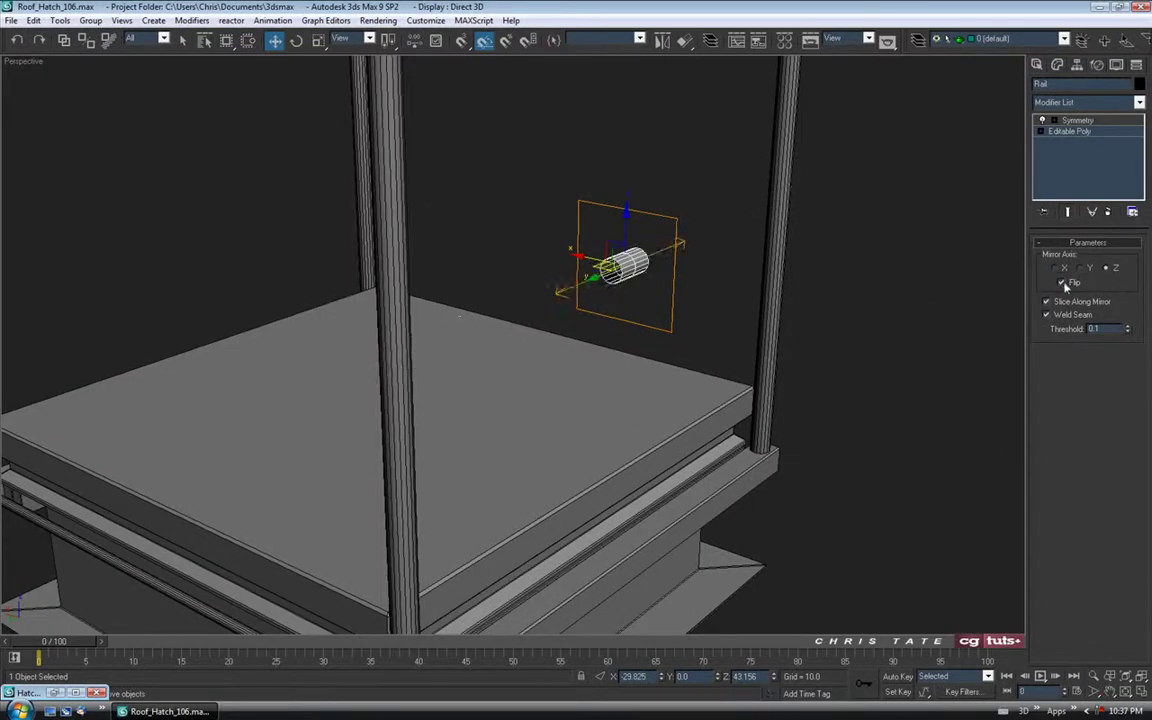
{"action": "left_click", "coordinate": [1063, 283]}
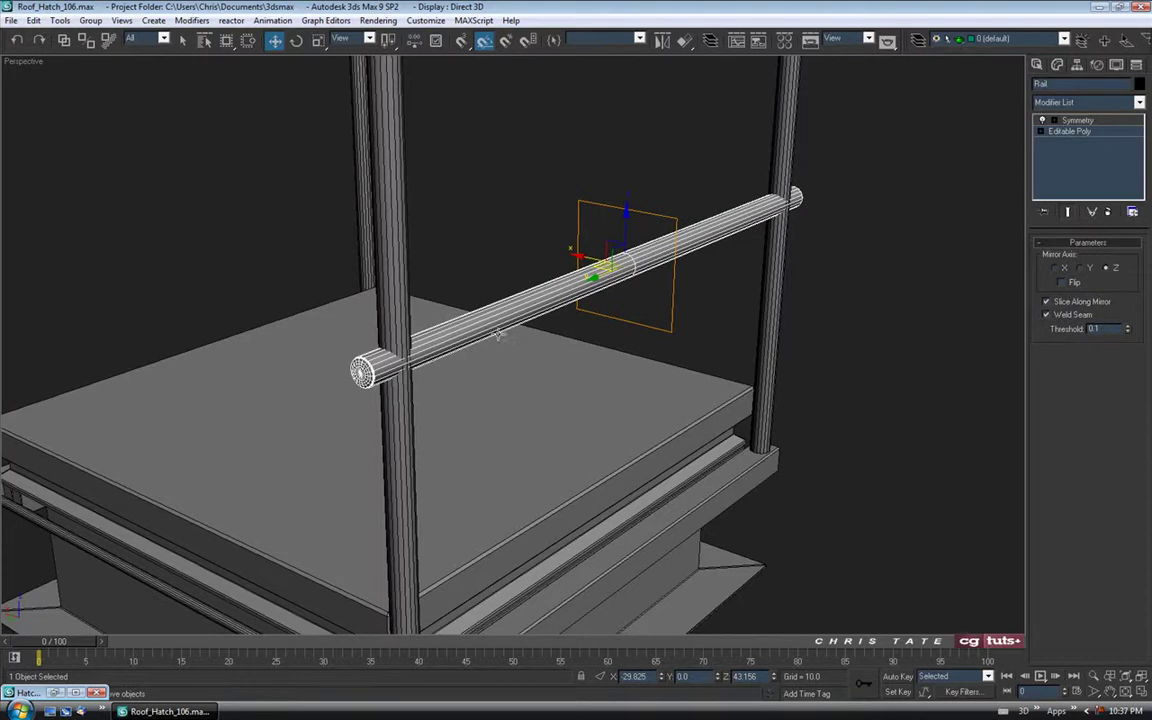
Convert the mirrored Rail to an Editable Poly
{"action": "middle_click_drag", "start_coordinate": [666, 347], "coordinate": [533, 285], "text": "alt"}
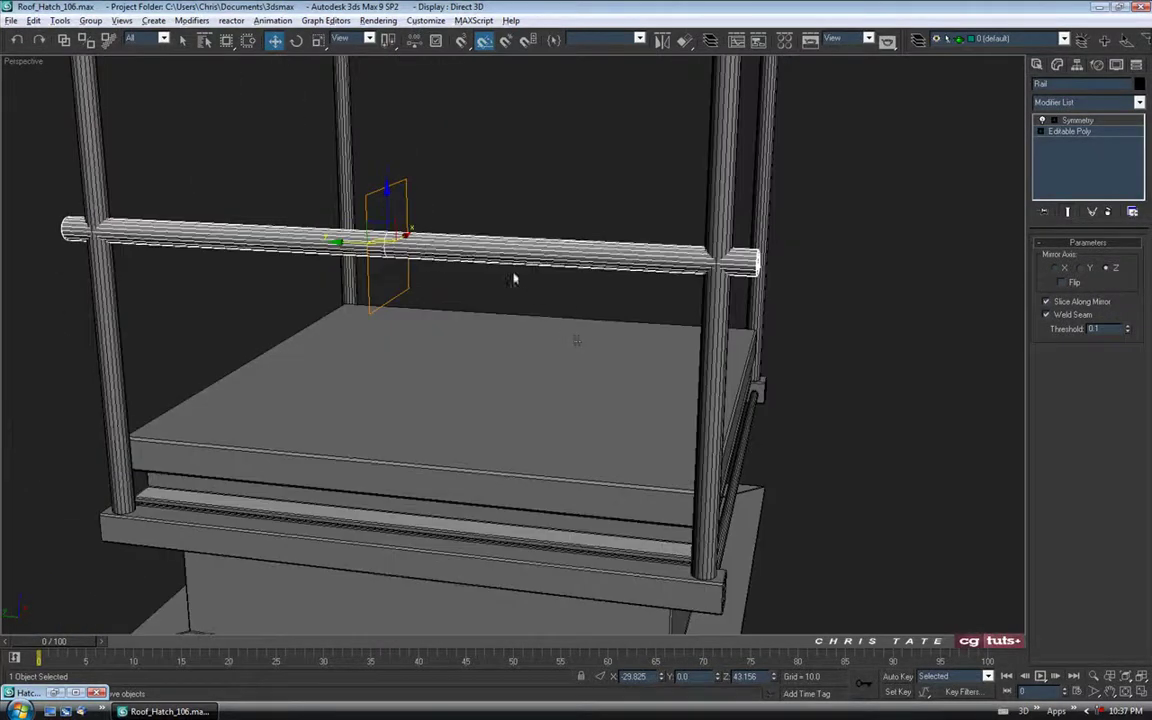
{"action": "right_click", "coordinate": [468, 239]}
{"action": "mouse_move", "coordinate": [510, 371]}
{"action": "left_click", "coordinate": [590, 382]}
Remove the seam edge loop around the middle of the Rail, and leave edge editing
{"action": "scroll", "coordinate": [515, 305], "scroll_direction": "up", "scroll_amount": 3}
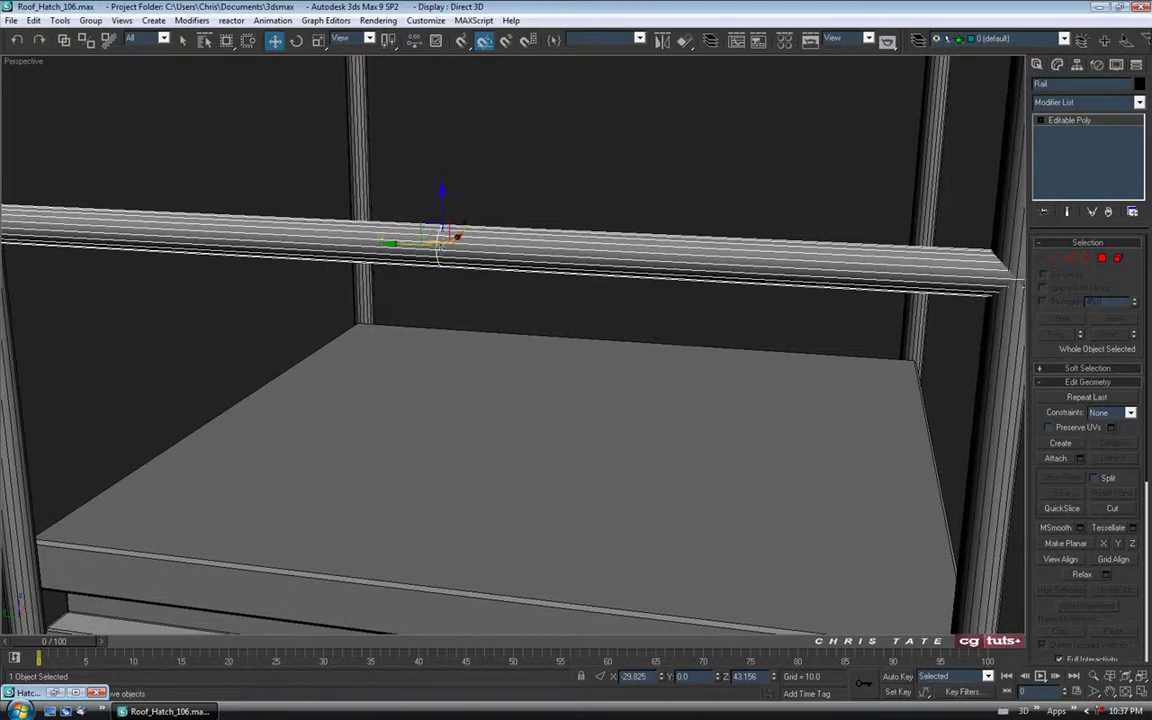
{"action": "left_click", "coordinate": [1068, 258]}
{"action": "middle_click_drag", "start_coordinate": [536, 247], "coordinate": [572, 270]}
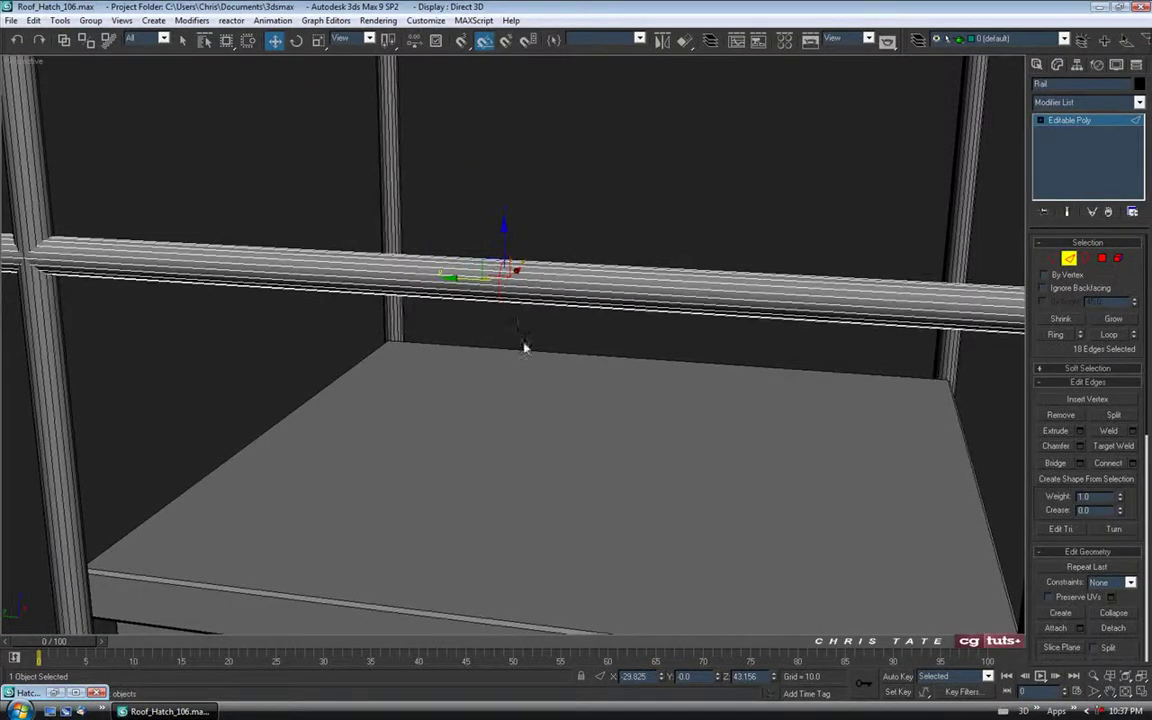
{"action": "middle_click_drag", "start_coordinate": [613, 365], "coordinate": [609, 381]}
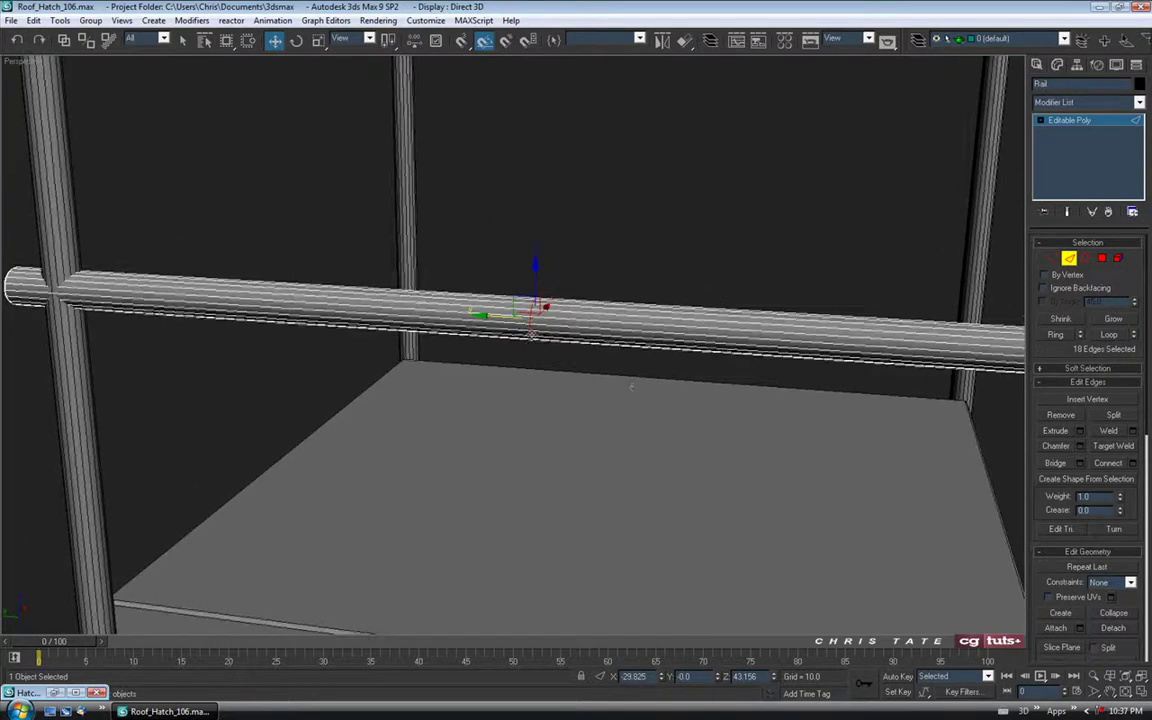
{"action": "left_click", "coordinate": [574, 387]}
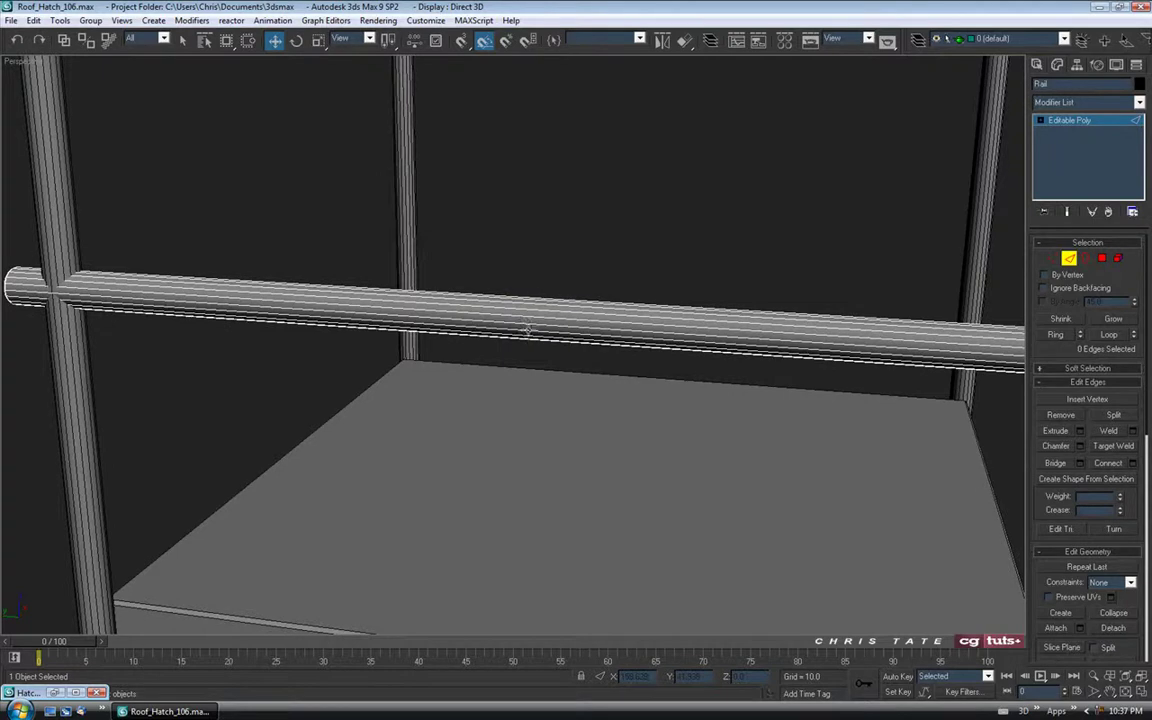
{"action": "scroll", "coordinate": [527, 417], "scroll_direction": "down", "scroll_amount": 6}
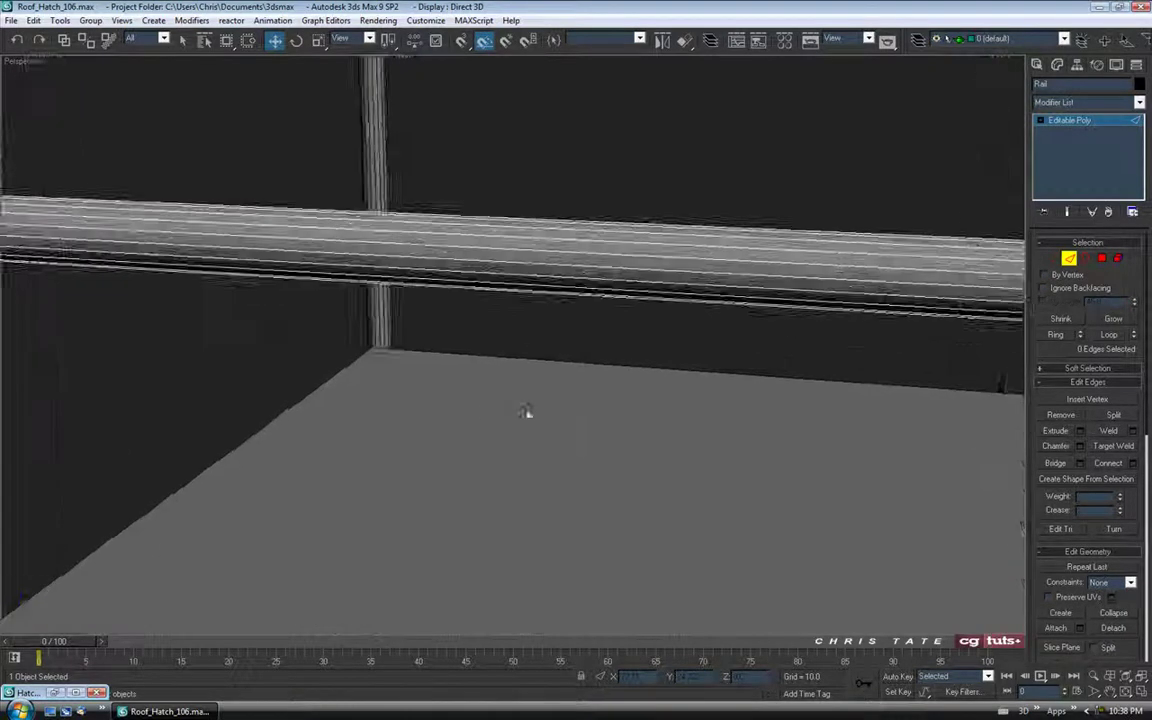
{"action": "left_click", "coordinate": [1069, 259]}
{"action": "middle_click_drag", "start_coordinate": [769, 323], "coordinate": [739, 325]}
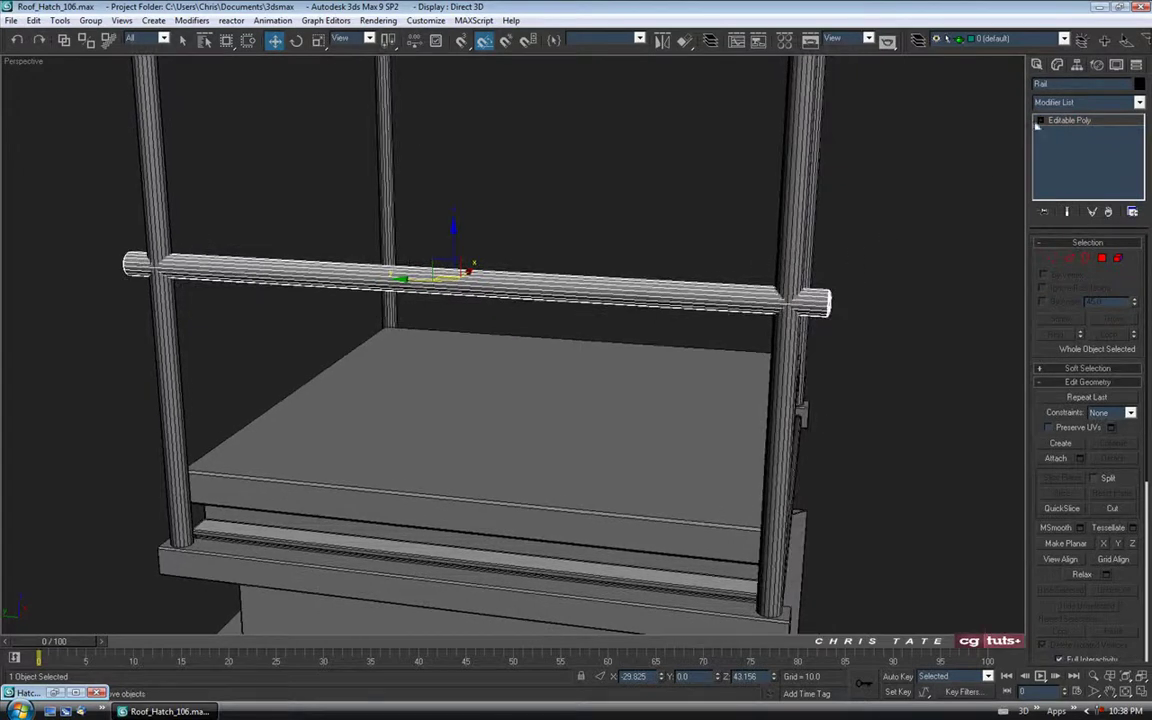
Check where the Rail's pivot sits and read its exact position in the Move Transform Type-In
{"action": "left_click", "coordinate": [1077, 64]}
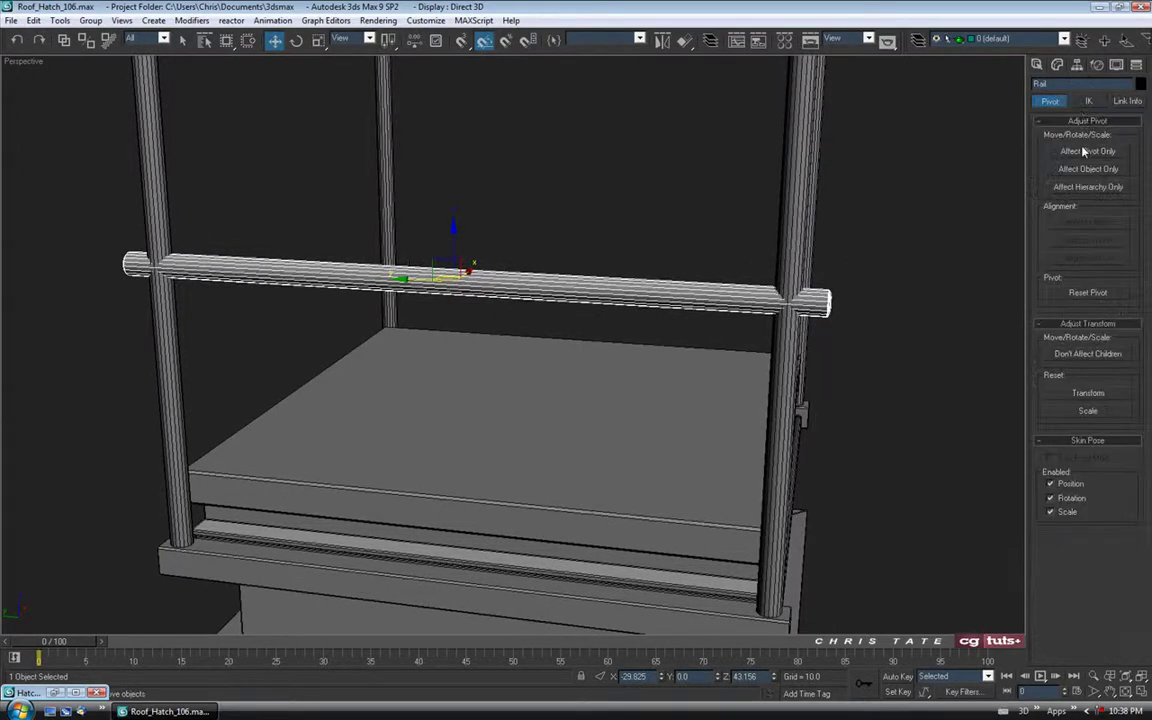
{"action": "left_click", "coordinate": [1088, 151]}
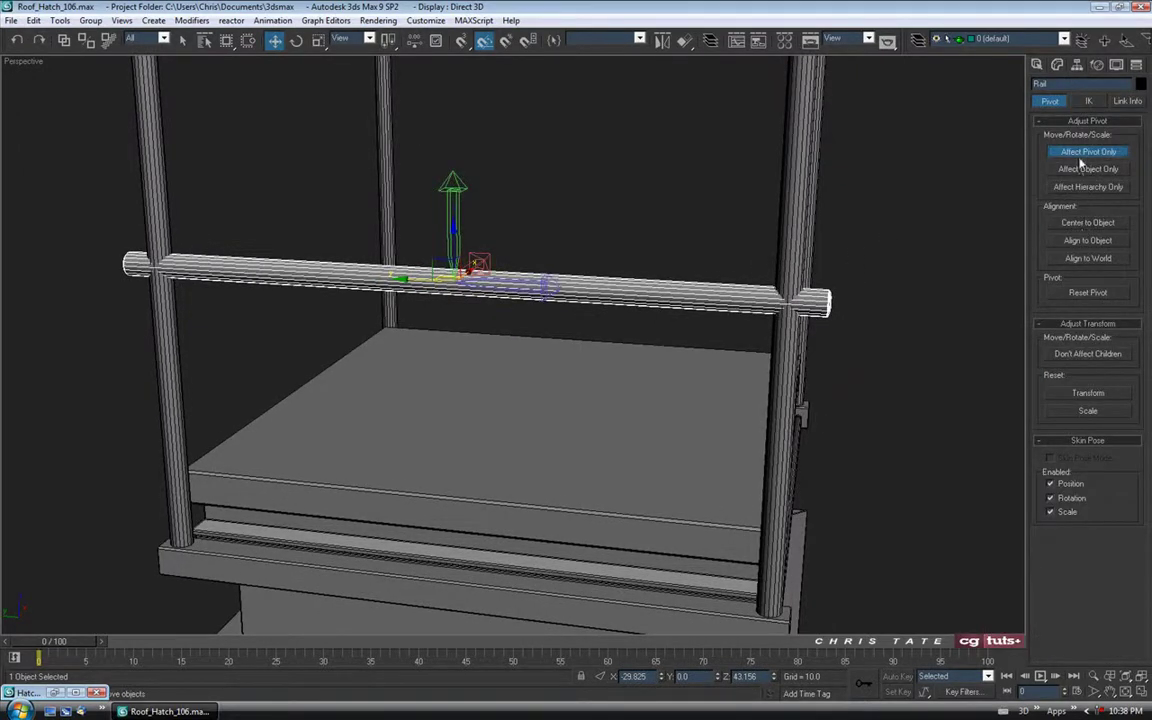
{"action": "left_click", "coordinate": [1086, 152]}
{"action": "left_click", "coordinate": [1037, 64]}
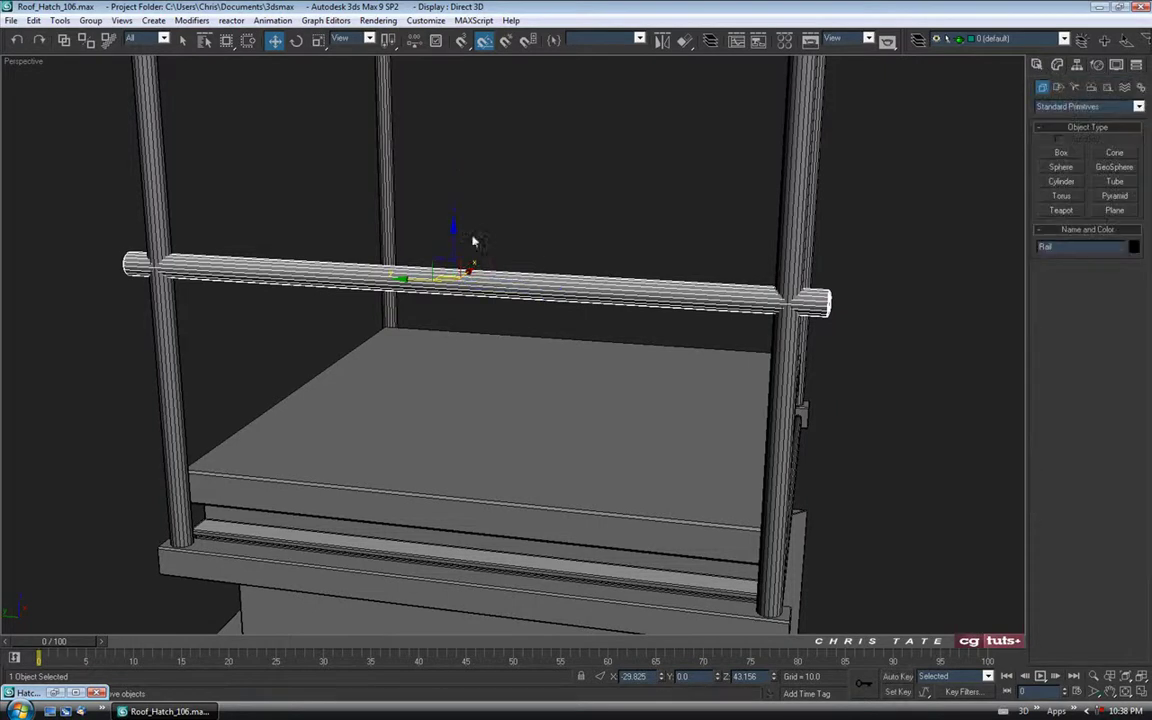
{"action": "right_click", "coordinate": [275, 44]}
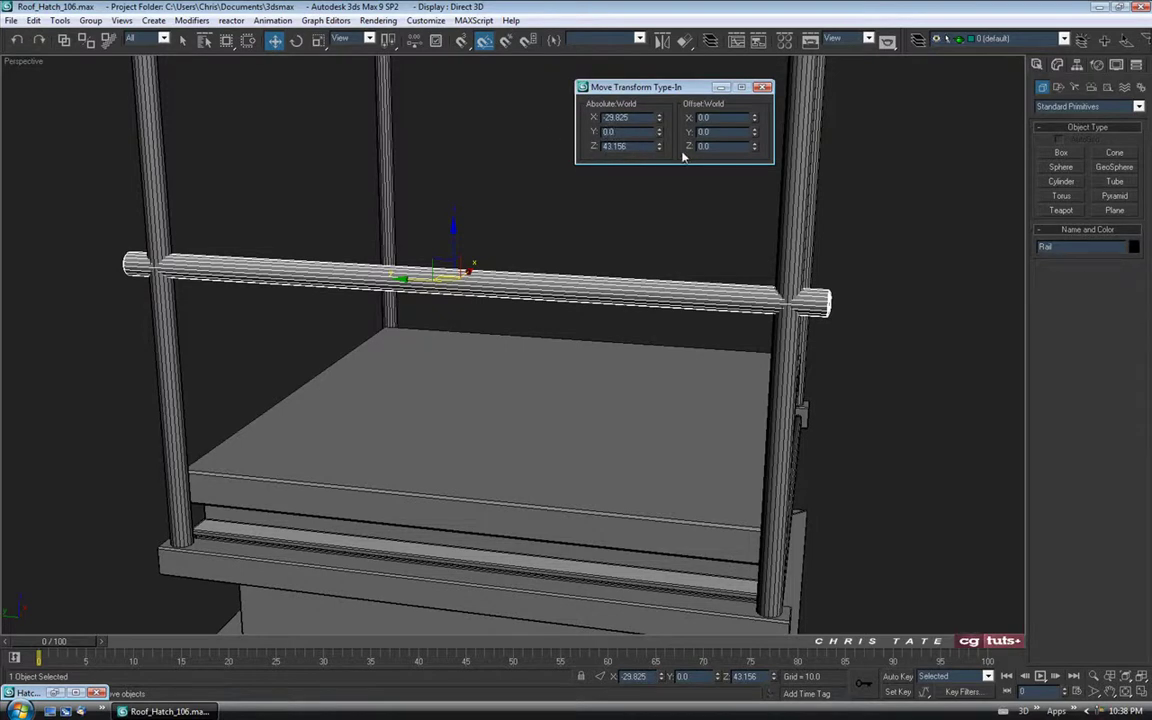
{"action": "left_click", "coordinate": [762, 87]}
Add a Smooth modifier to the Rail and enable Auto Smooth
{"action": "middle_click_drag", "start_coordinate": [759, 337], "coordinate": [320, 296], "text": "alt"}
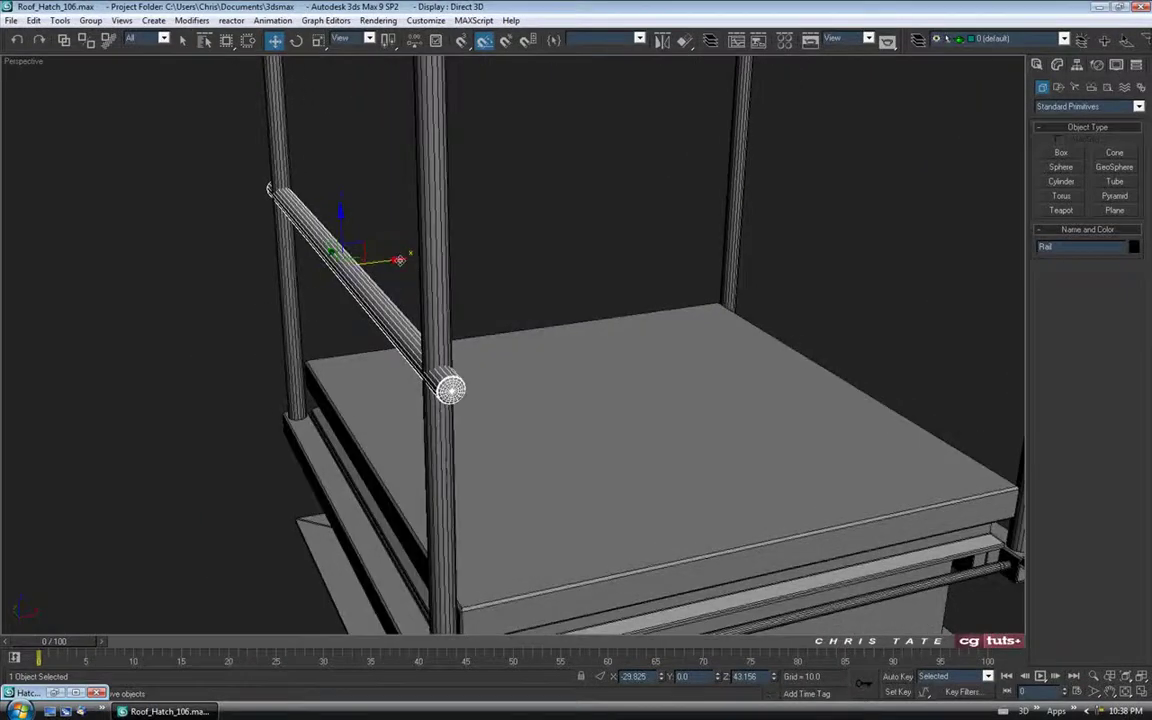
{"action": "left_click", "coordinate": [1058, 65]}
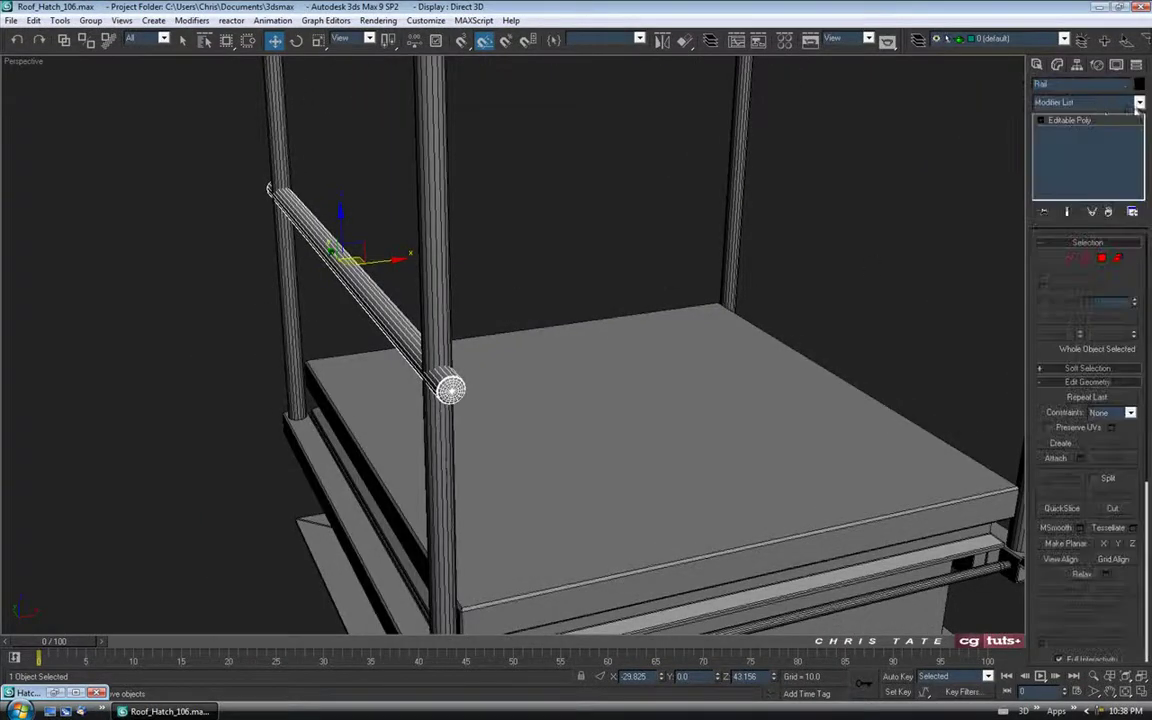
{"action": "left_click", "coordinate": [1139, 103]}
{"action": "scroll", "coordinate": [1143, 345], "scroll_direction": "down", "scroll_amount": 8}
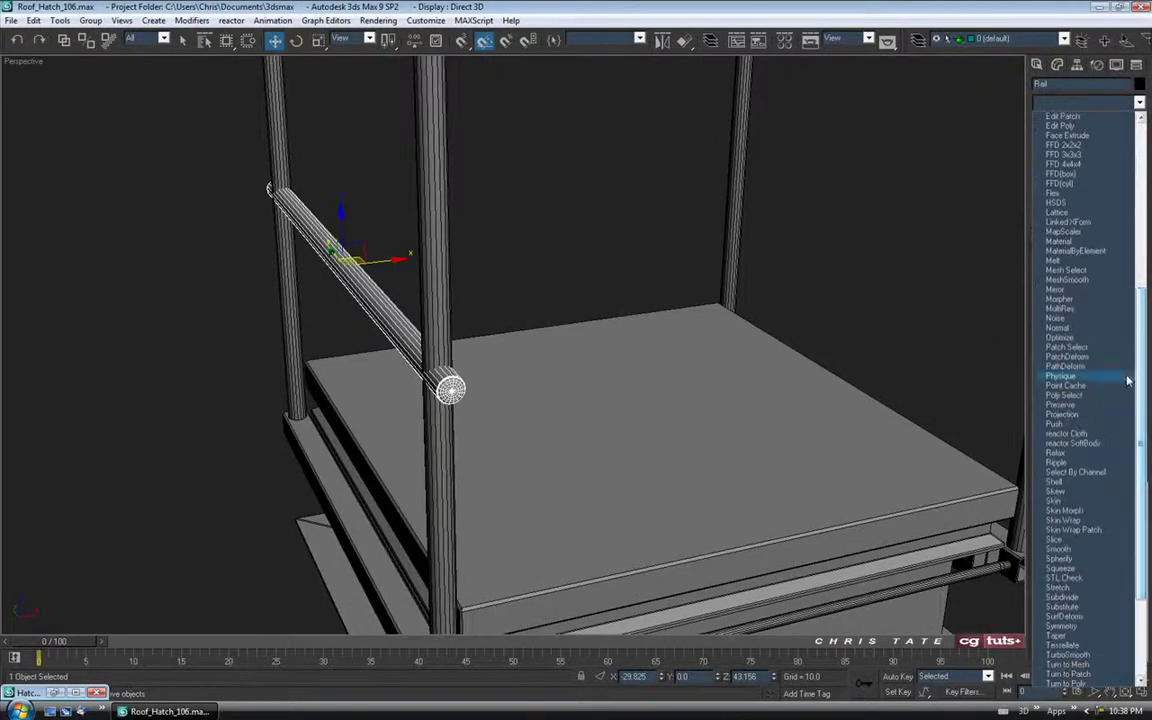
{"action": "left_click", "coordinate": [1058, 549]}
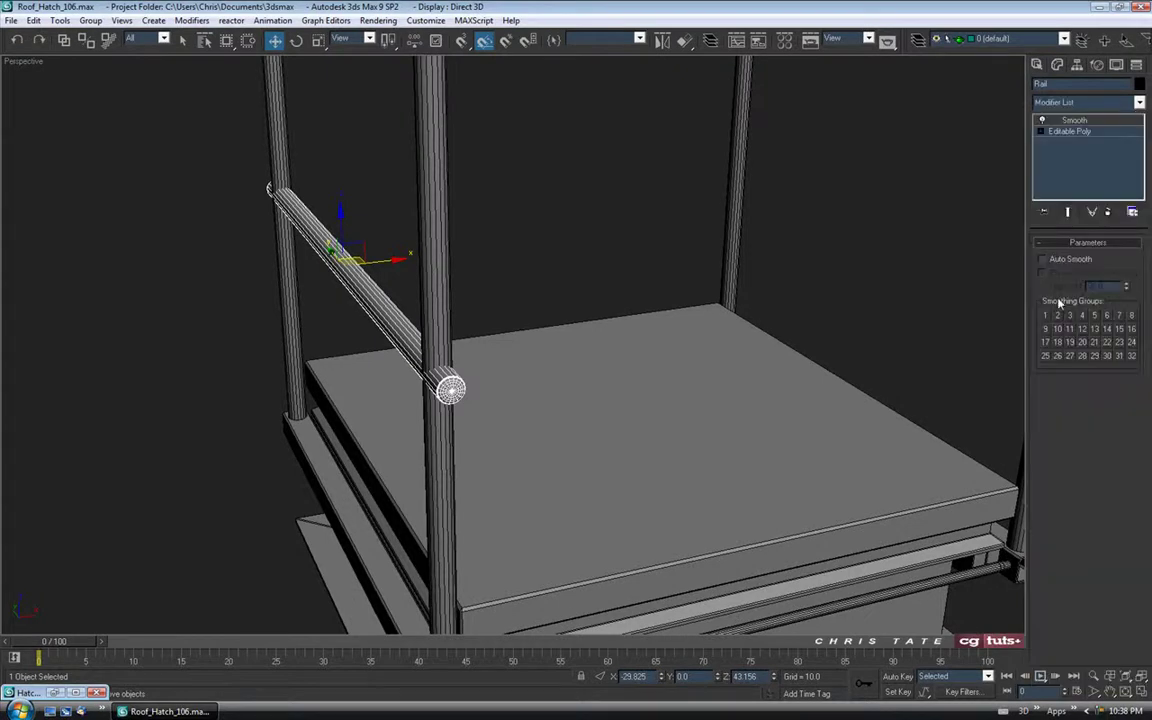
{"action": "left_click", "coordinate": [1042, 260]}
{"action": "mouse_move", "coordinate": [458, 321]}
{"action": "middle_mouse_down", "text": "alt"}
{"action": "mouse_move", "coordinate": [476, 303]}
{"action": "mouse_move", "coordinate": [449, 305]}
{"action": "middle_mouse_up", "text": "alt"}
Move the Rail along X to about -32.021 so it sits outside the corner posts, checking in the Front view, and deselect it
{"action": "left_click_drag", "start_coordinate": [405, 274], "coordinate": [392, 281]}
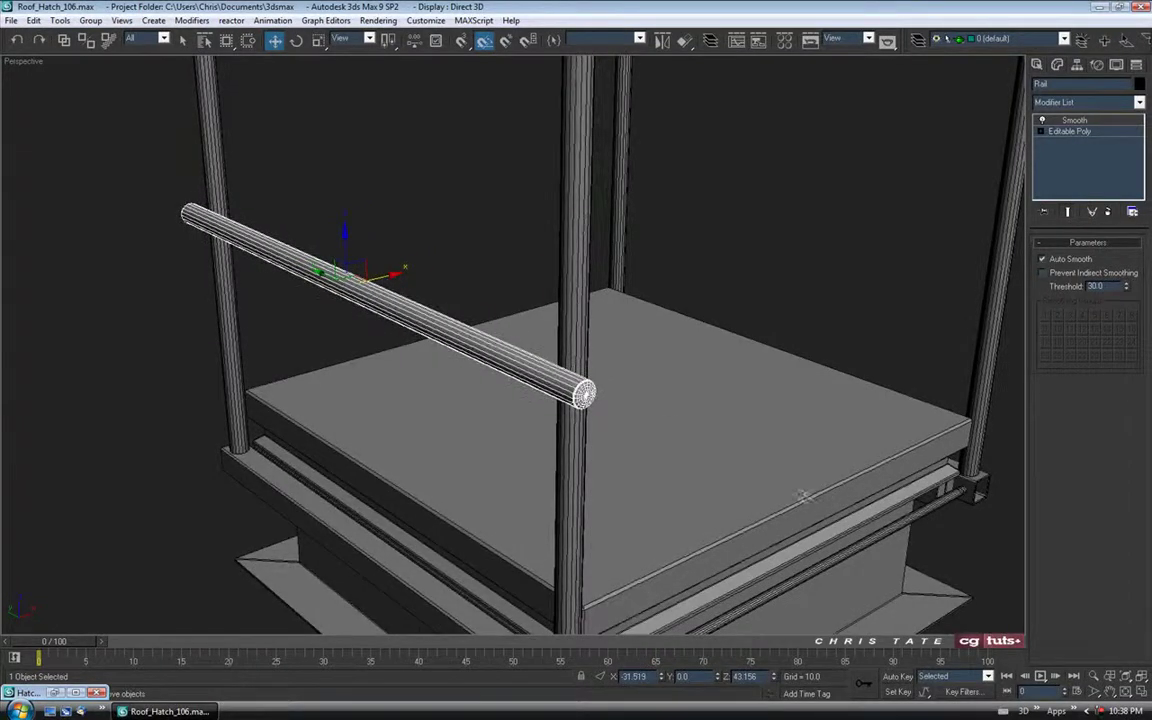
{"action": "left_click", "coordinate": [1142, 692]}
{"action": "middle_click_drag", "start_coordinate": [692, 203], "coordinate": [730, 203]}
{"action": "scroll", "coordinate": [730, 203], "scroll_direction": "up", "scroll_amount": 5}
{"action": "middle_click_drag", "start_coordinate": [590, 206], "coordinate": [773, 208]}
{"action": "scroll", "coordinate": [771, 202], "scroll_direction": "up", "scroll_amount": 5}
{"action": "middle_click_drag", "start_coordinate": [756, 150], "coordinate": [768, 243]}
{"action": "left_click_drag", "start_coordinate": [761, 216], "coordinate": [727, 217]}
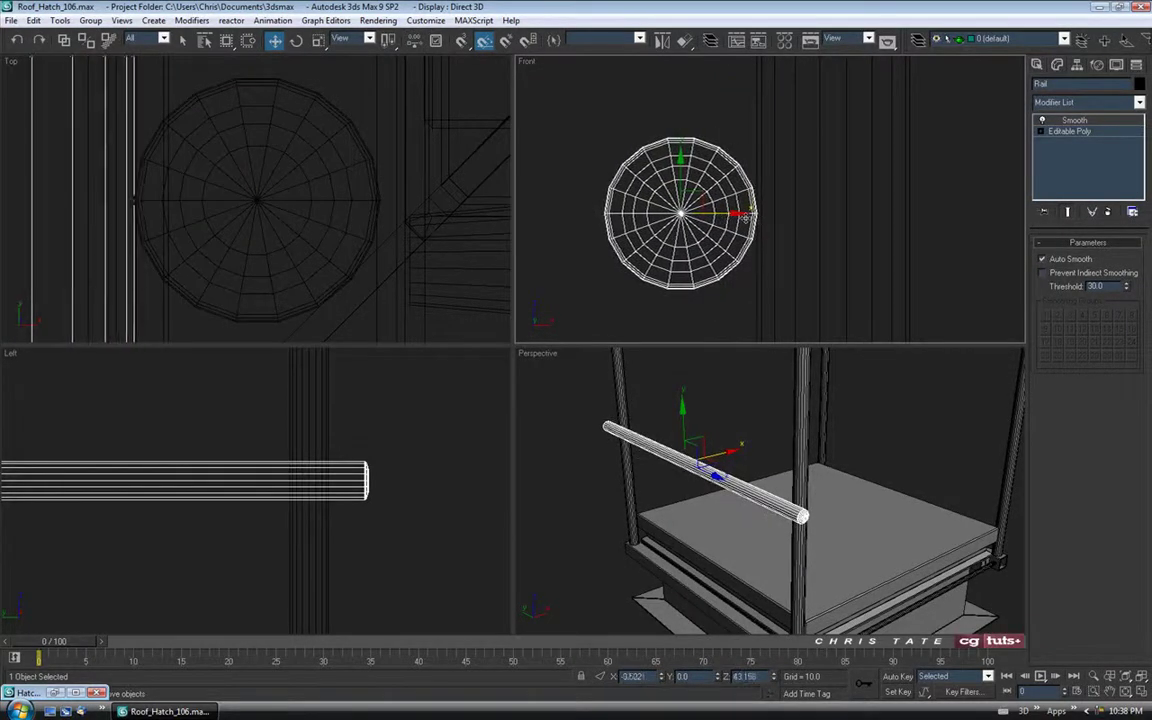
{"action": "middle_click_drag", "start_coordinate": [755, 551], "coordinate": [746, 545]}
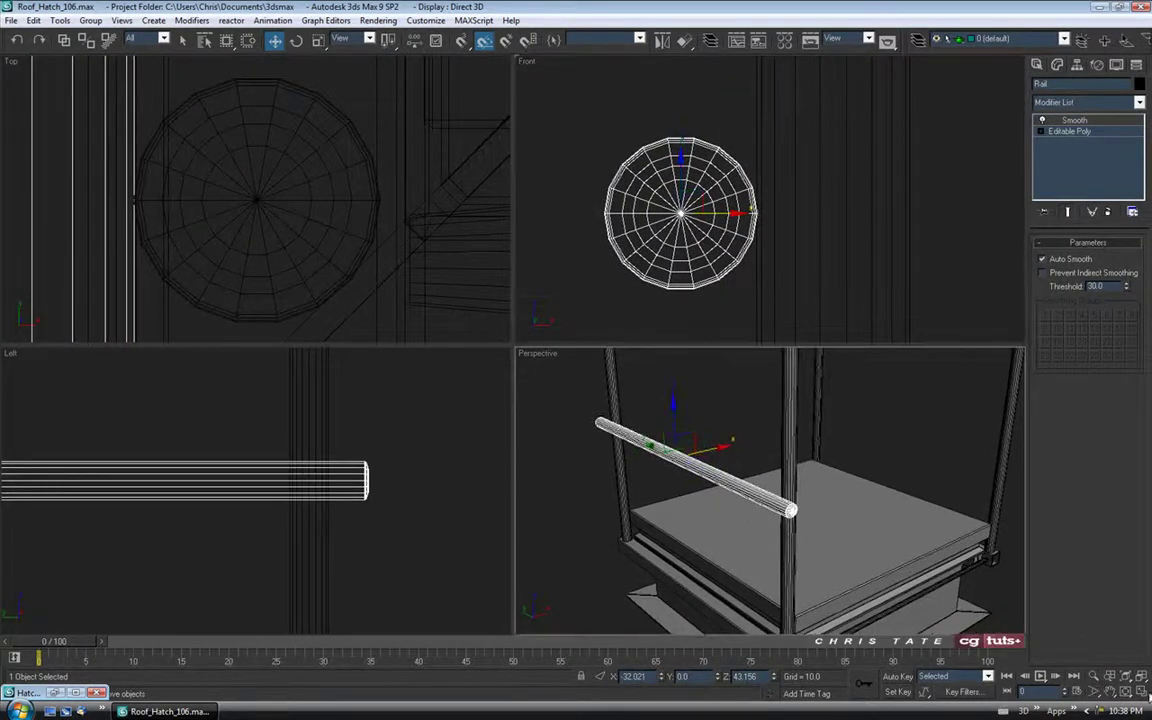
{"action": "left_click", "coordinate": [1142, 692]}
{"action": "middle_click_drag", "start_coordinate": [656, 436], "coordinate": [651, 416]}
{"action": "left_click", "coordinate": [697, 285]}
{"action": "scroll", "coordinate": [660, 350], "scroll_direction": "down", "scroll_amount": 3}
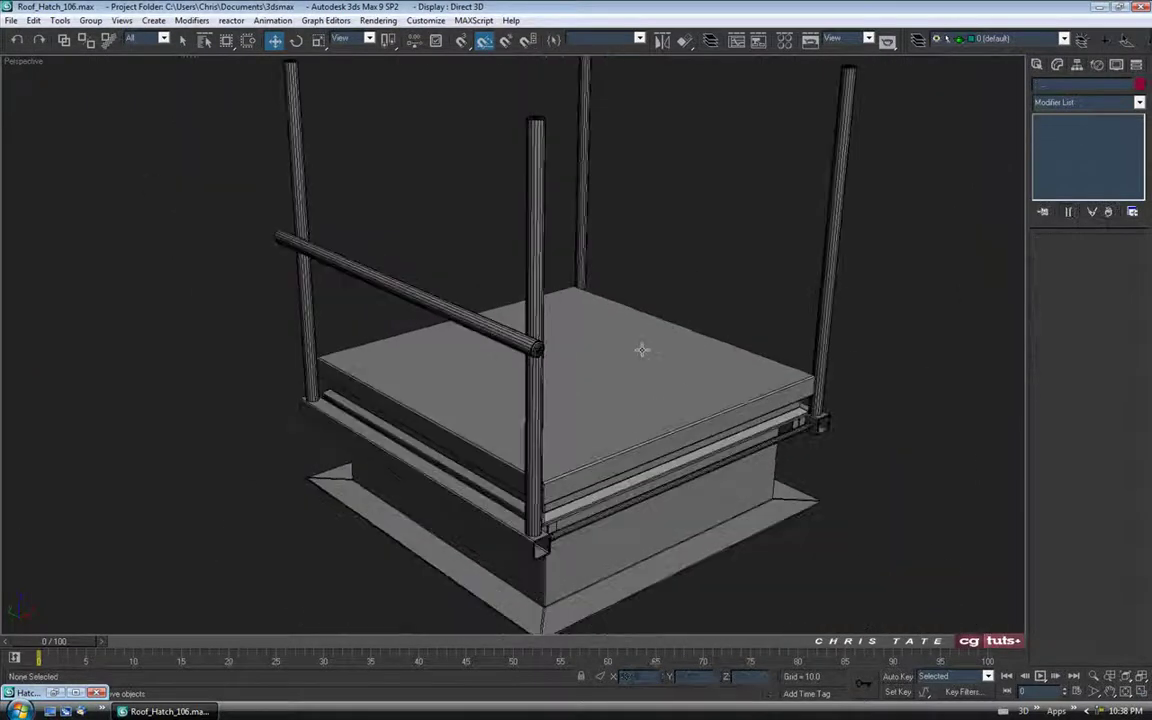